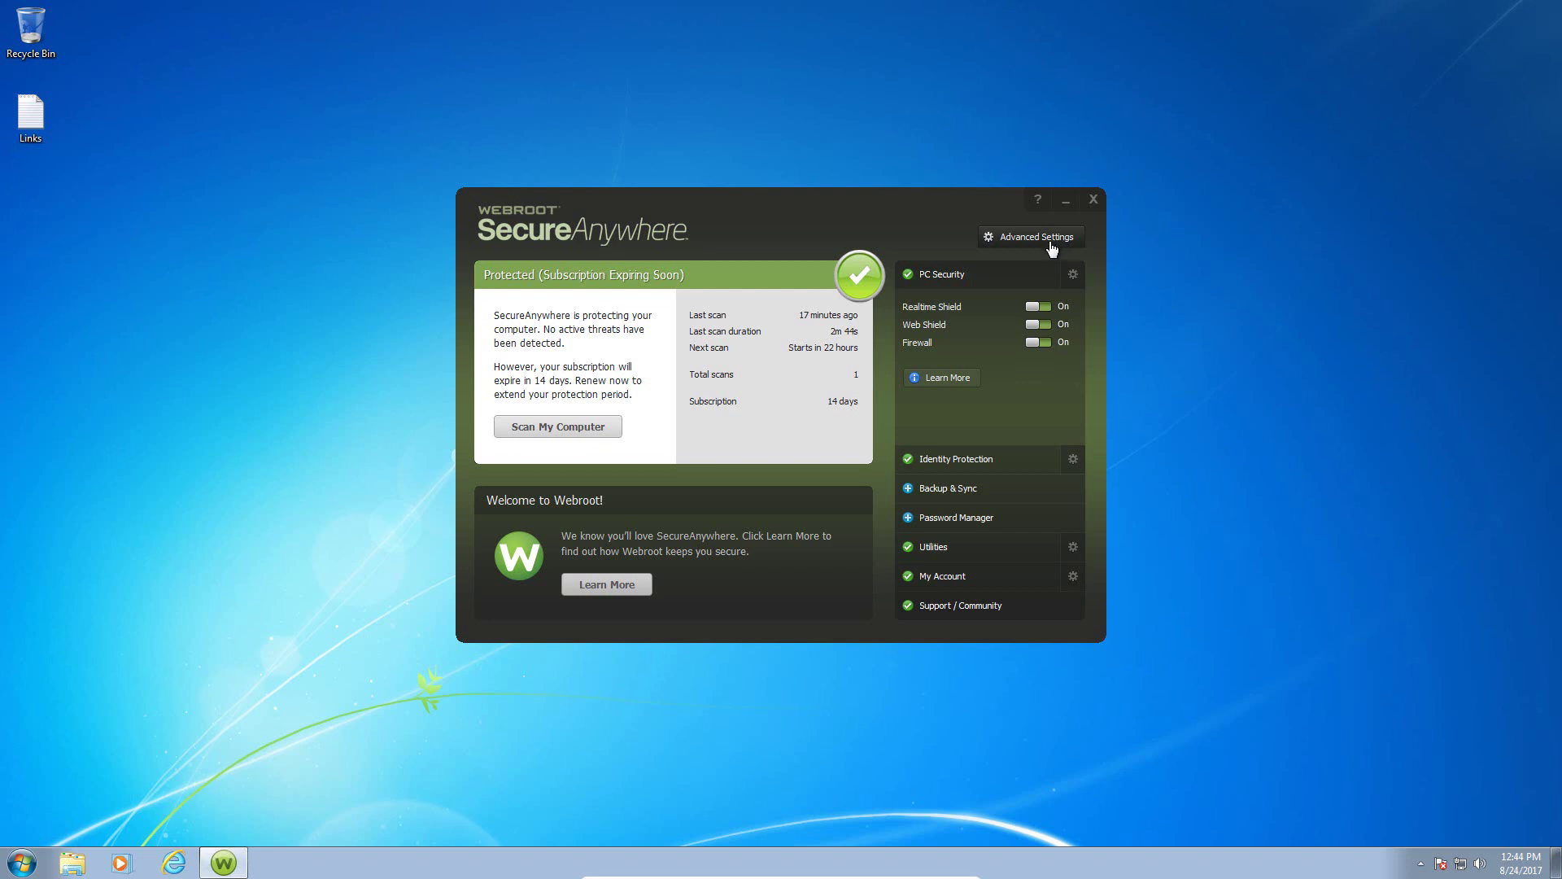
- Review every category of the advanced settings, from install settings and scheduler through shields, access control and heuristics to import/export
left_click(1051, 246)
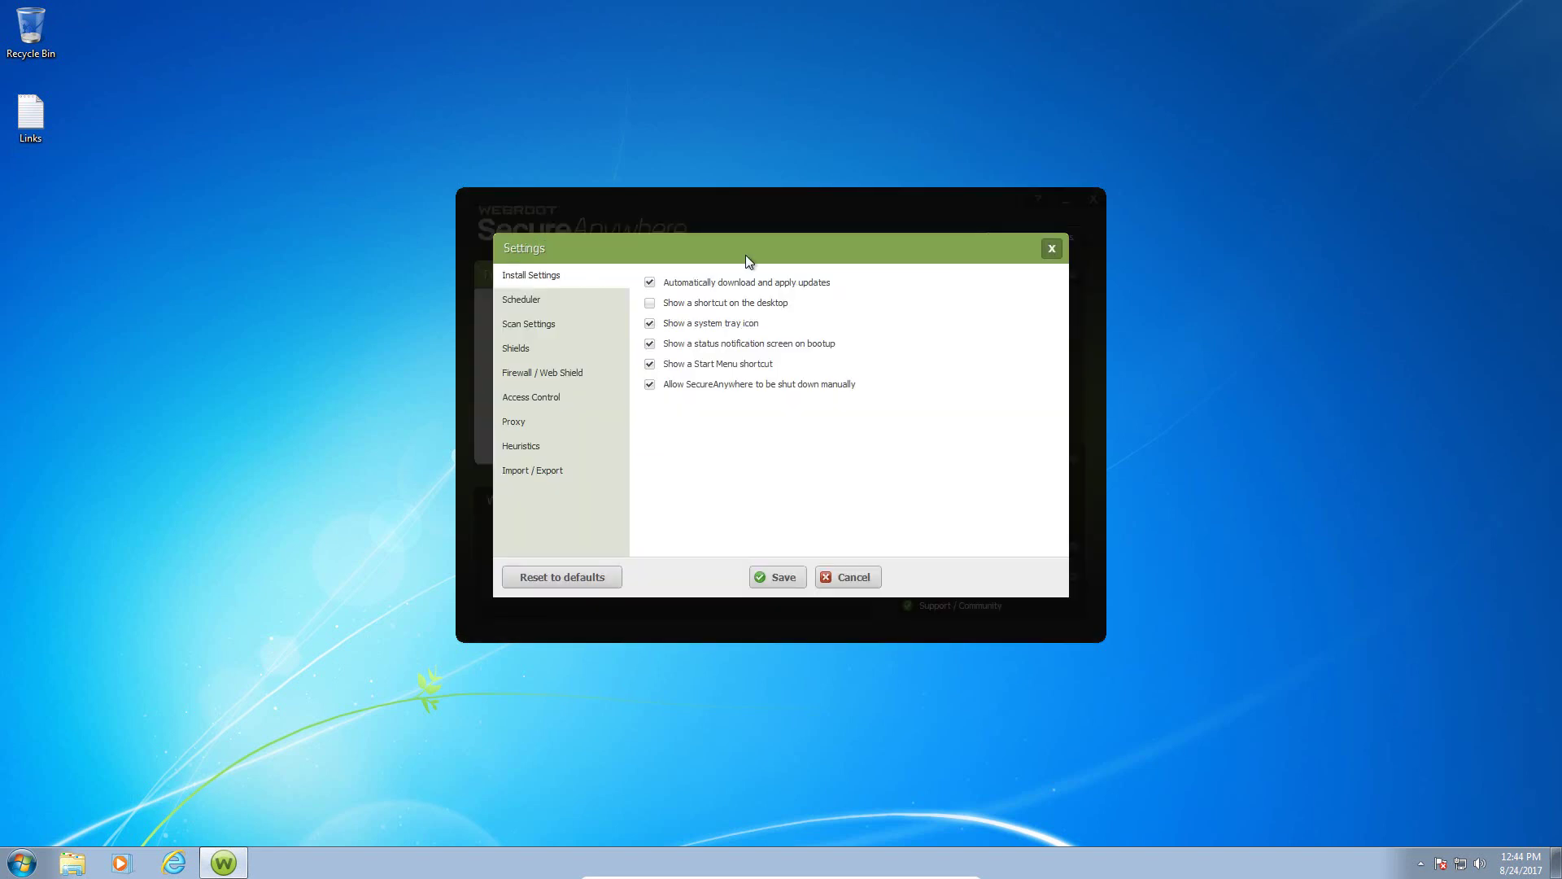
left_click(549, 301)
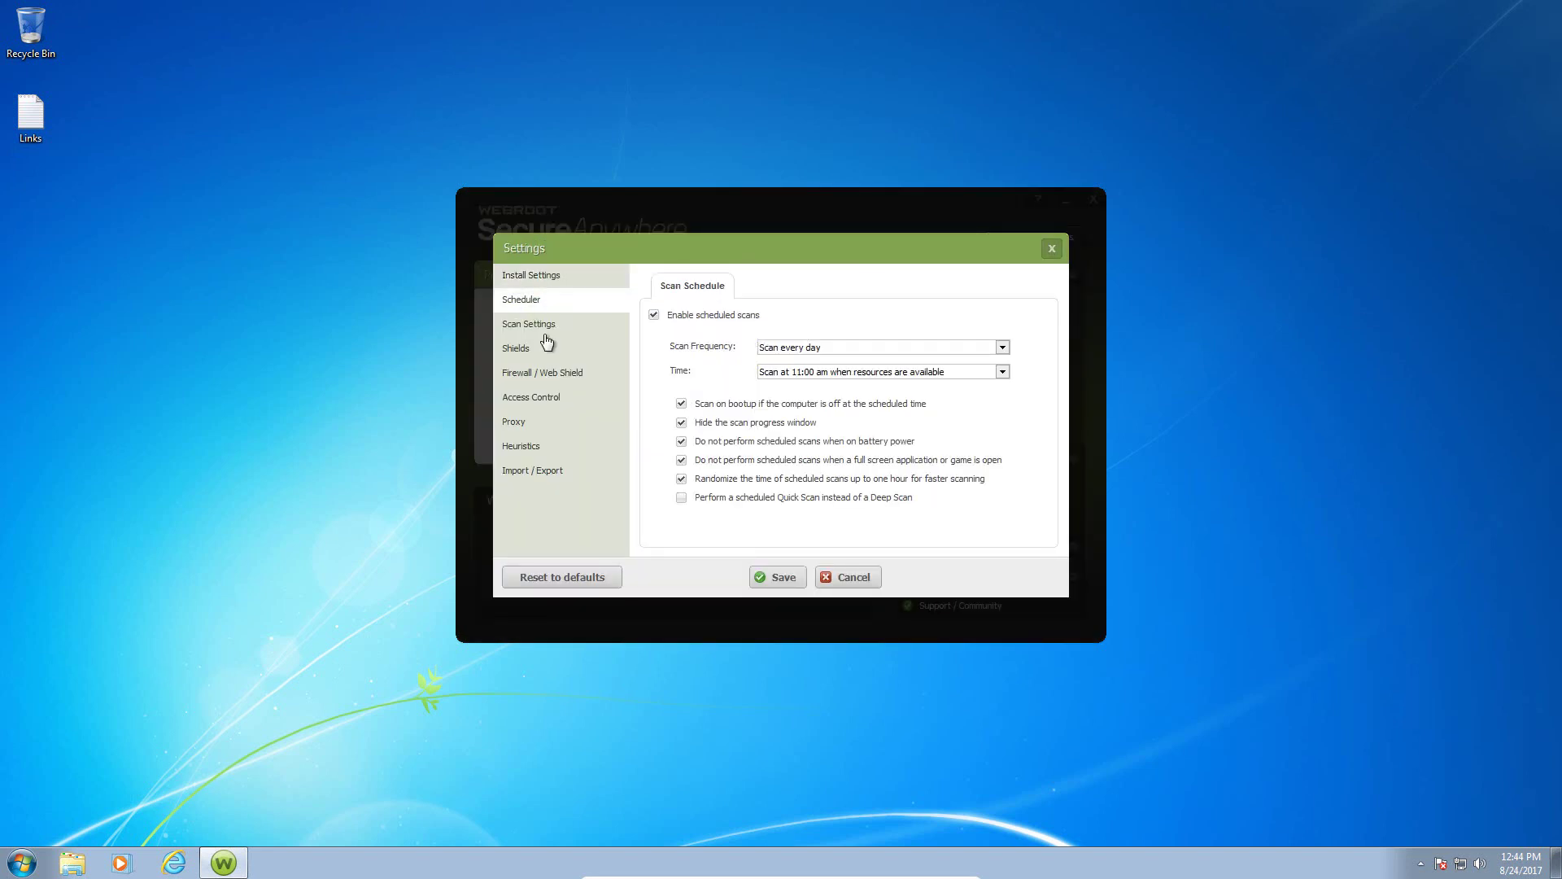
left_click(544, 330)
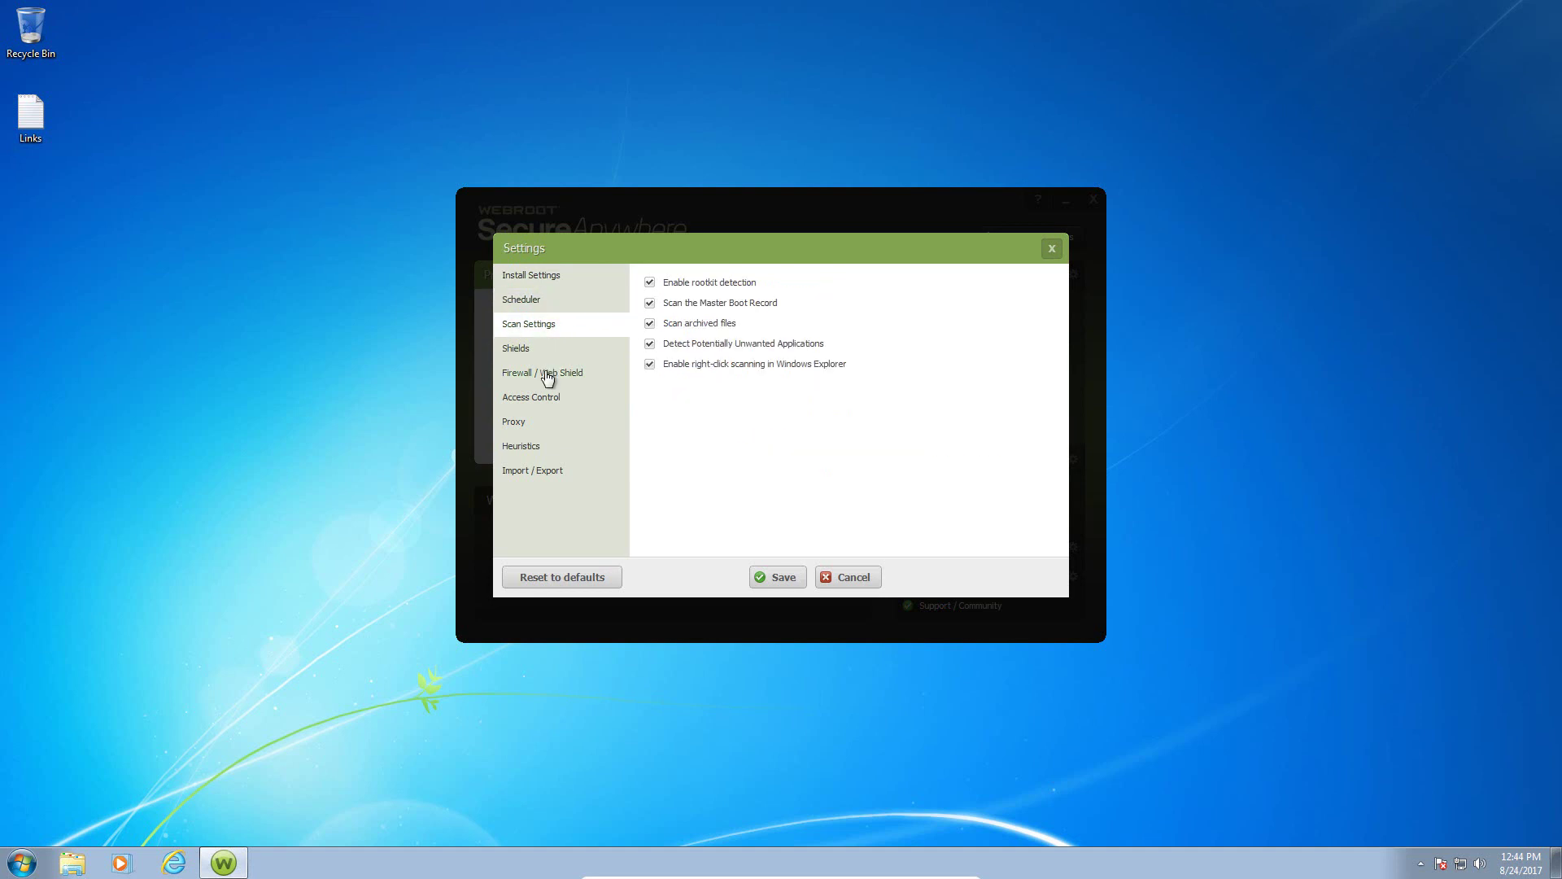
left_click(544, 352)
left_click(550, 374)
left_click(551, 406)
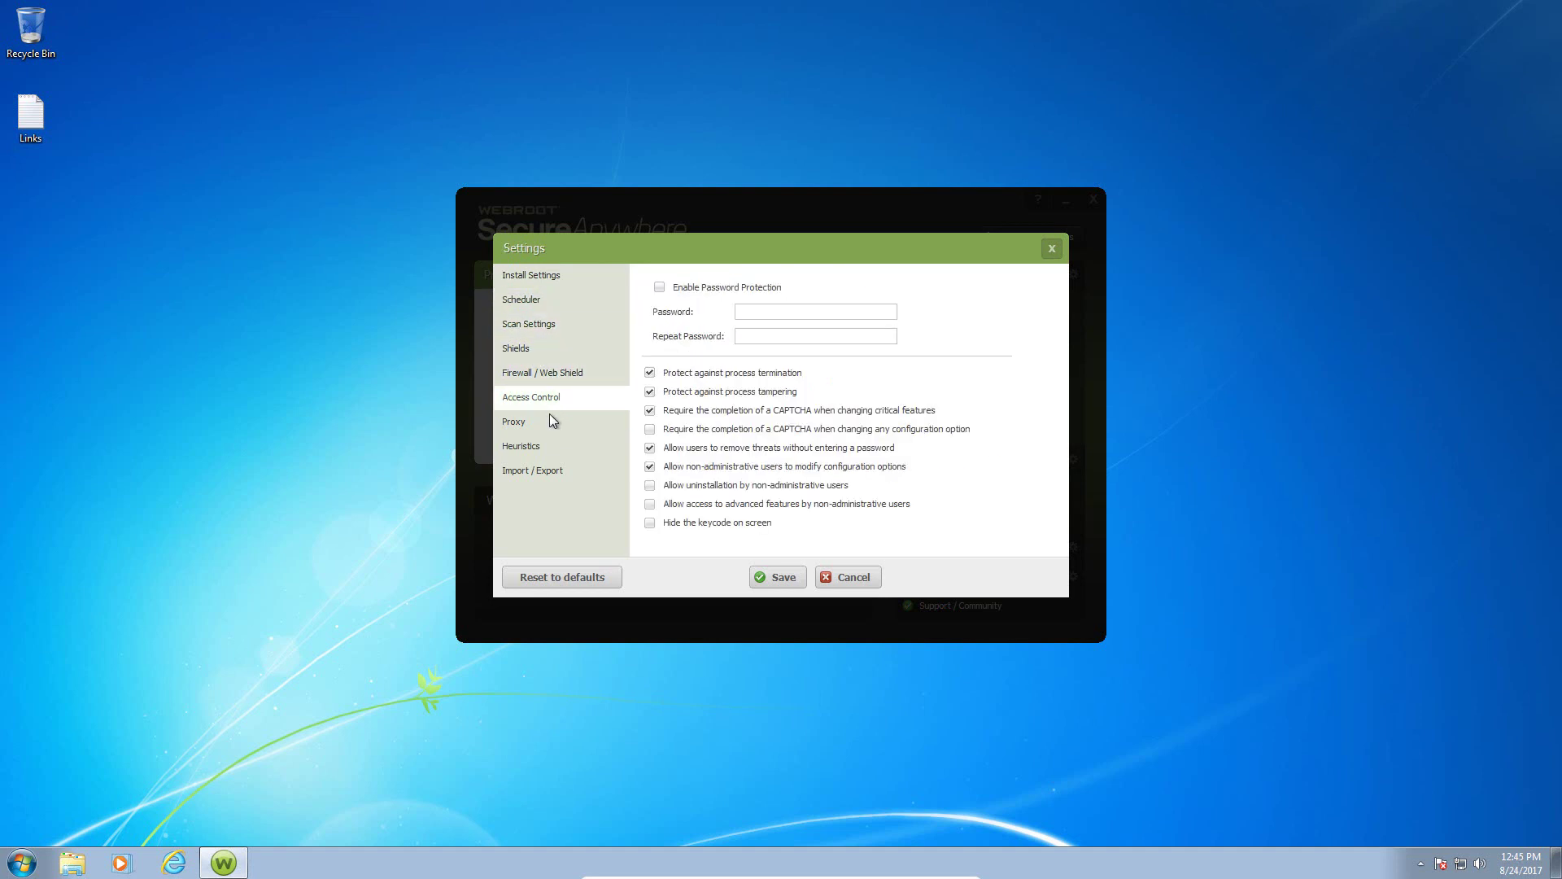
left_click(547, 423)
left_click(549, 449)
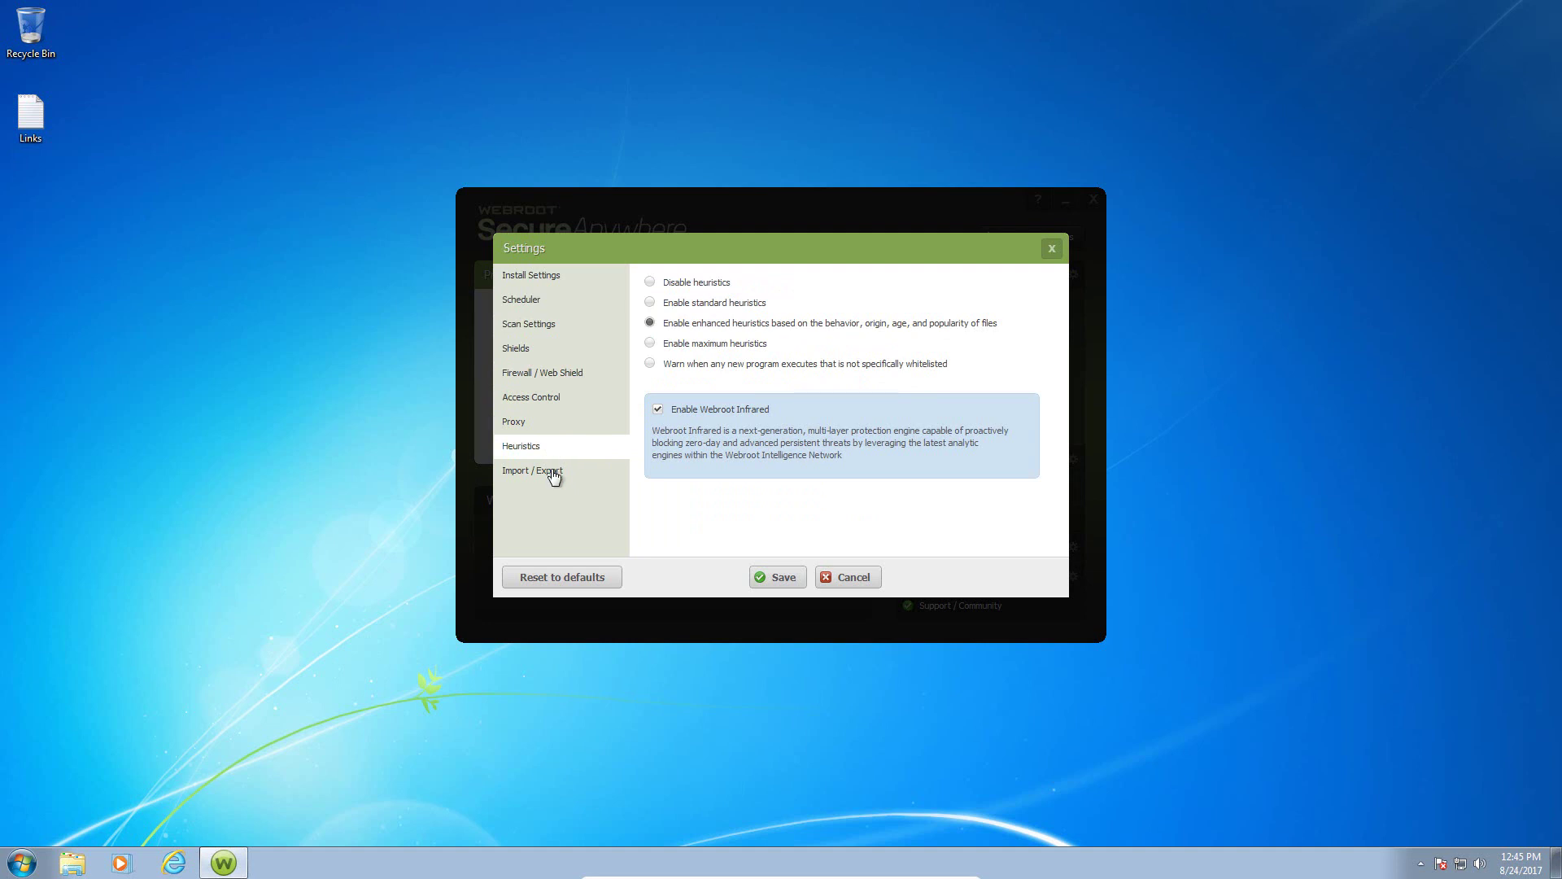
left_click(553, 475)
left_click(534, 281)
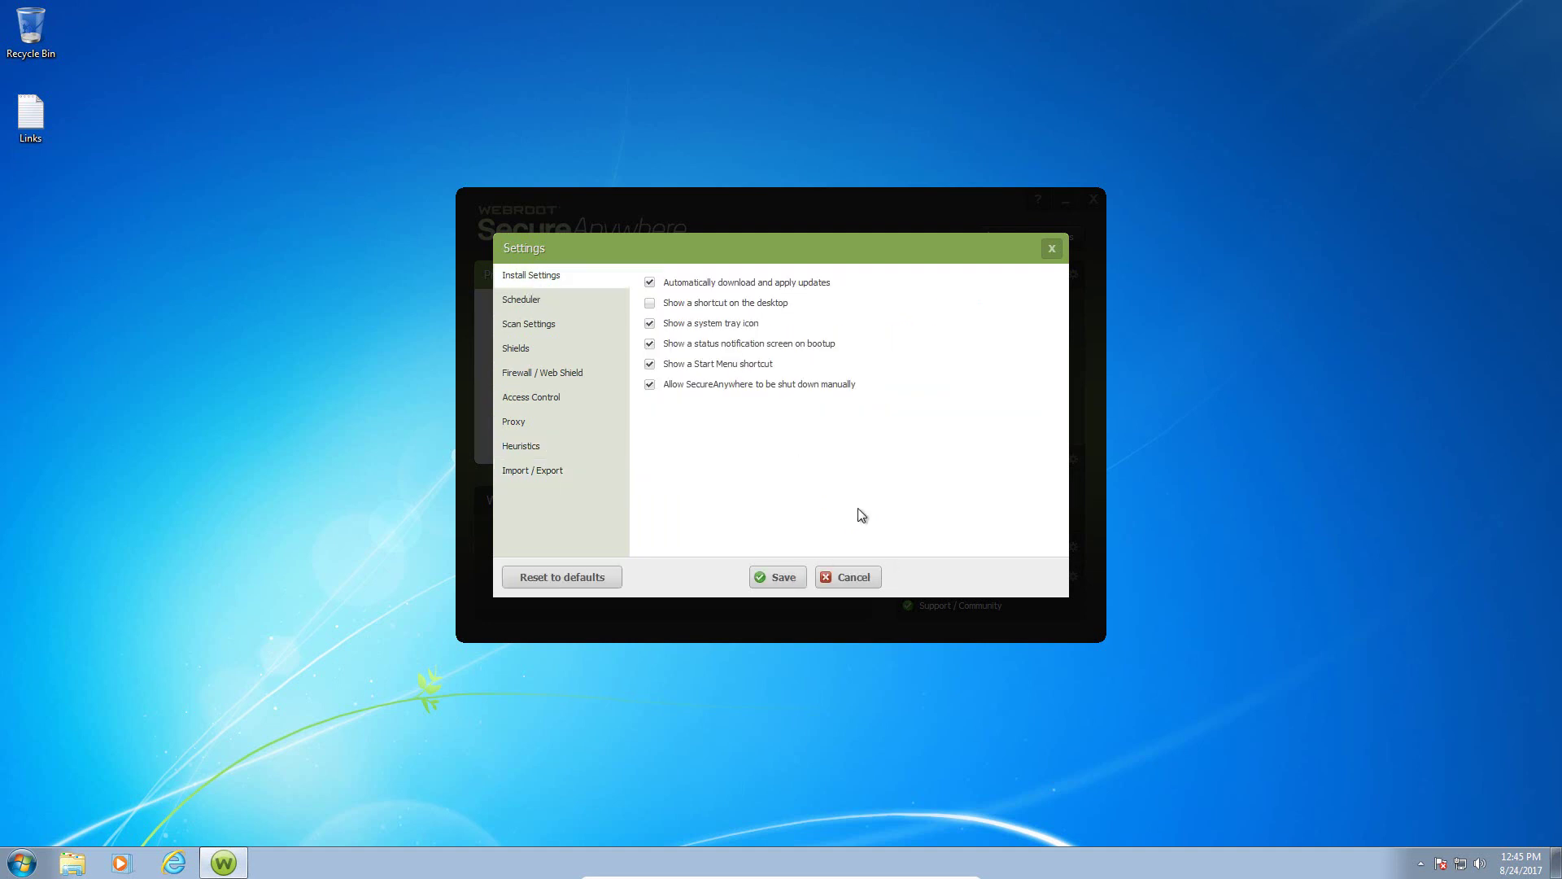
- Try to save the advanced settings, then dismiss the CAPTCHA prompt and close the settings
left_click(793, 585)
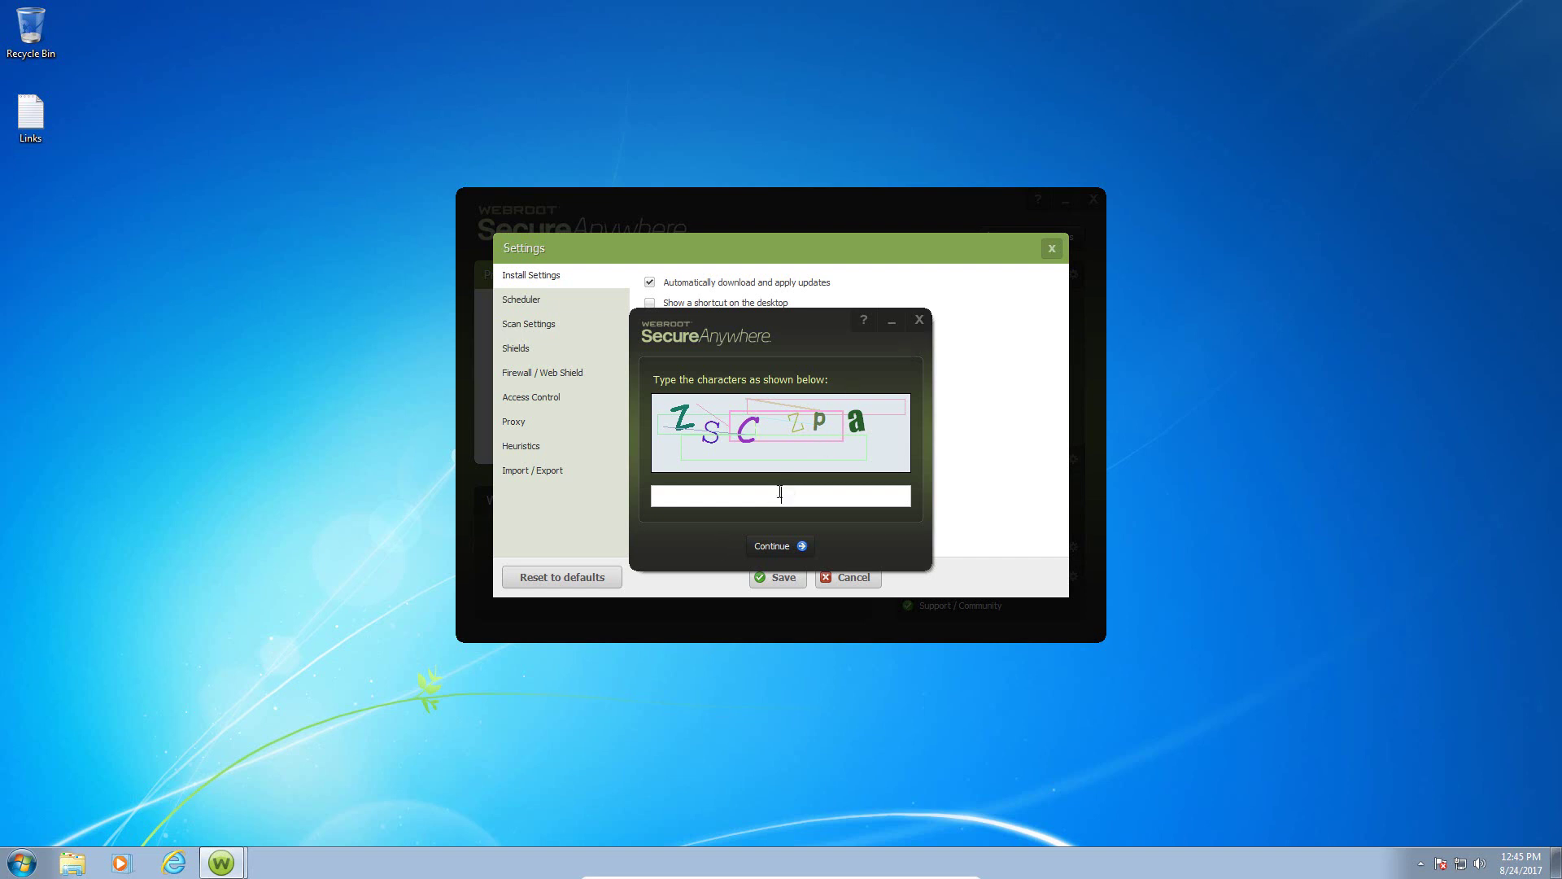
left_click(920, 319)
left_click(1053, 248)
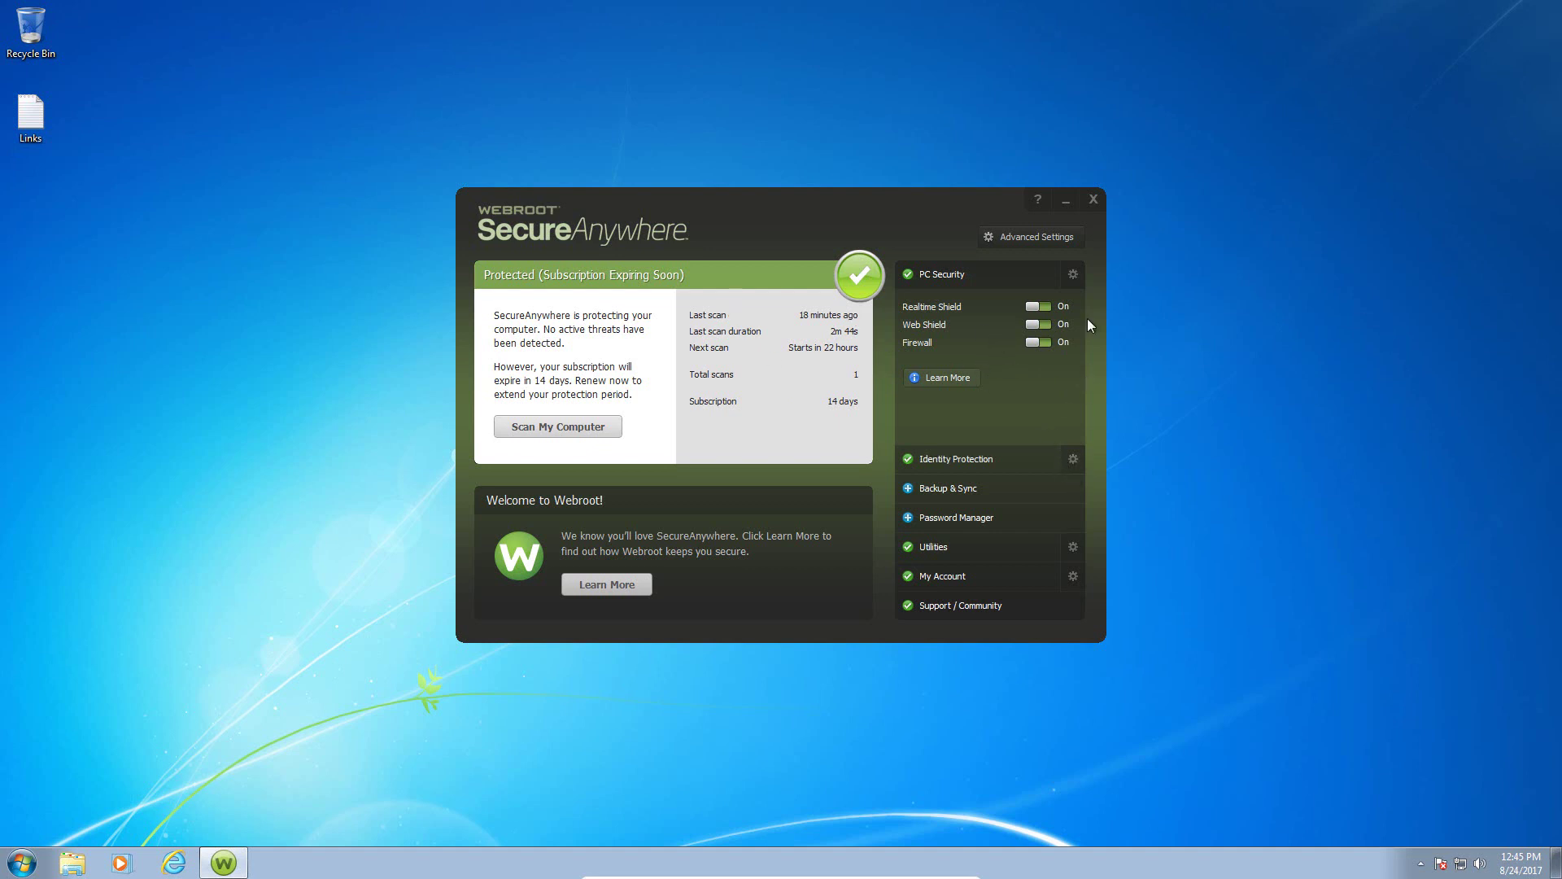
- Examine the PC Security details for scan information, shields and firewall, and return to the main overview
left_click(1073, 275)
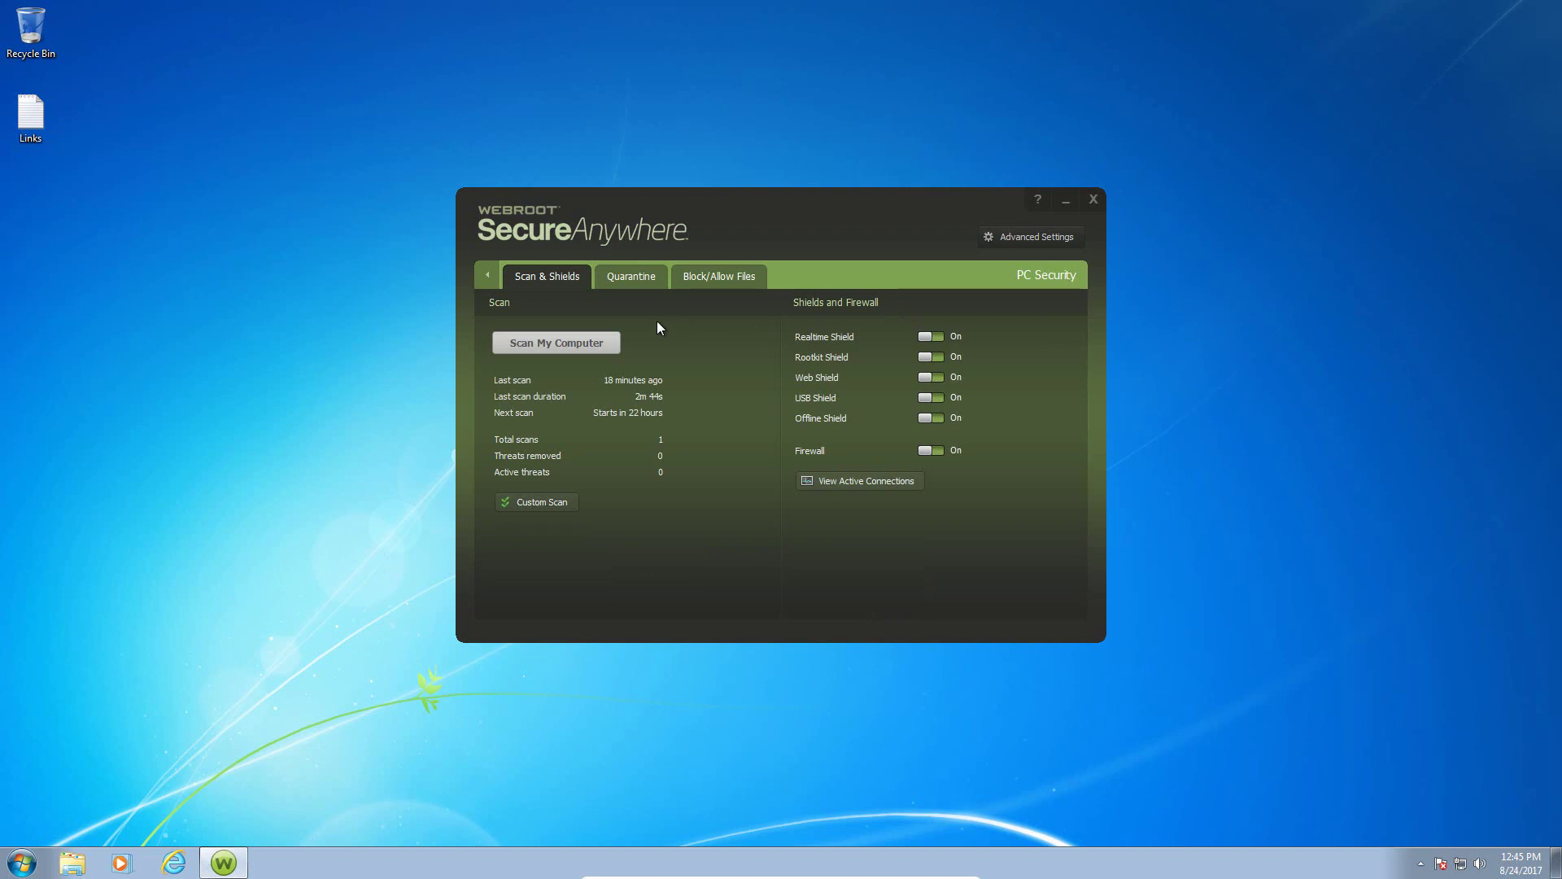
left_click(481, 283)
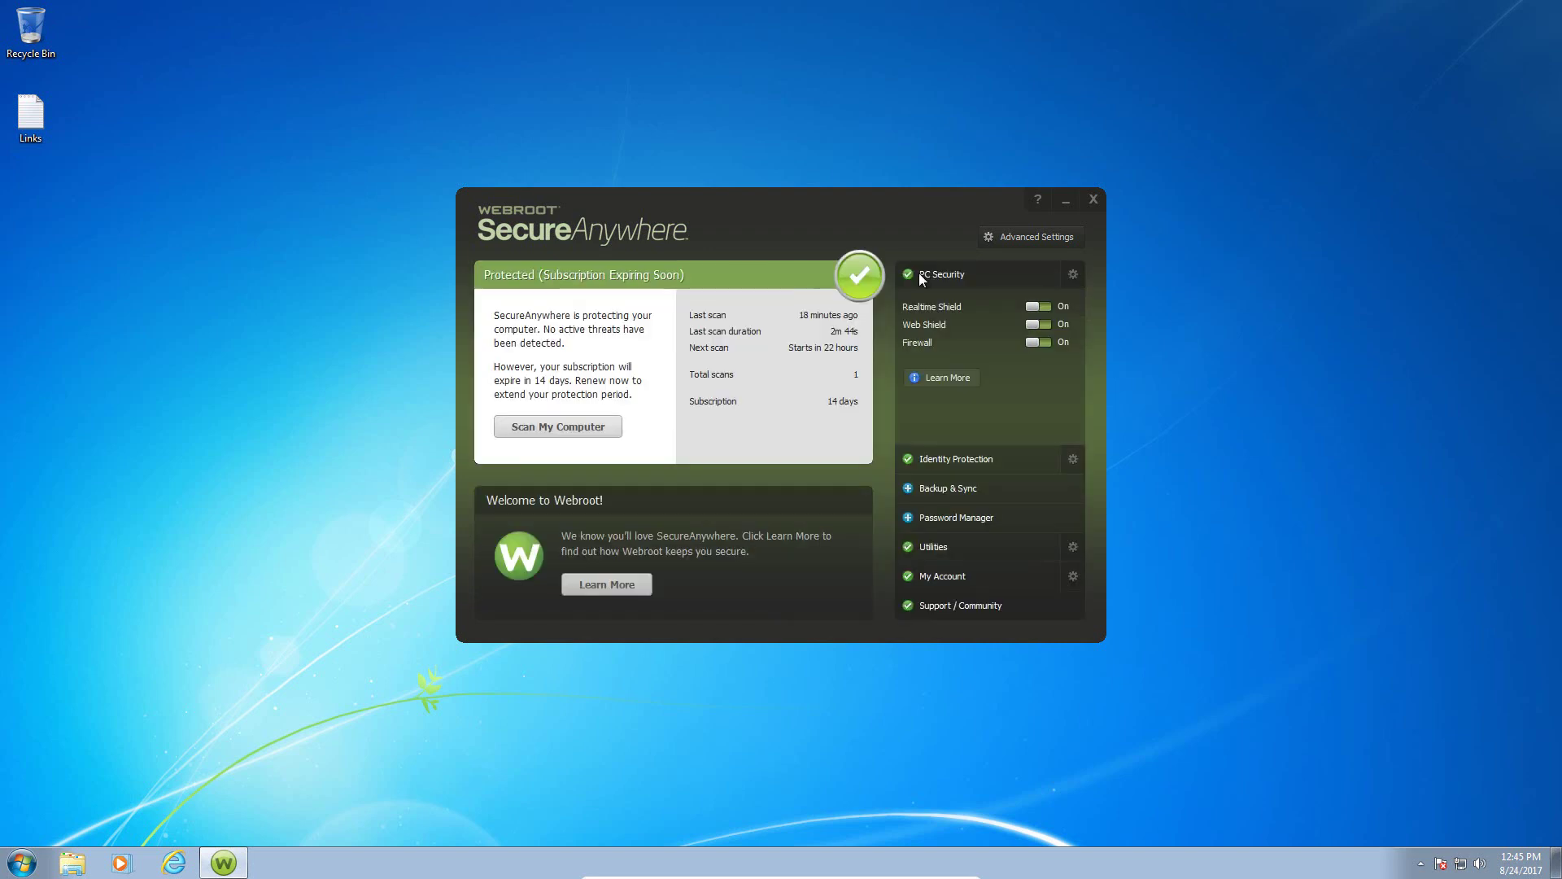
left_click(1073, 277)
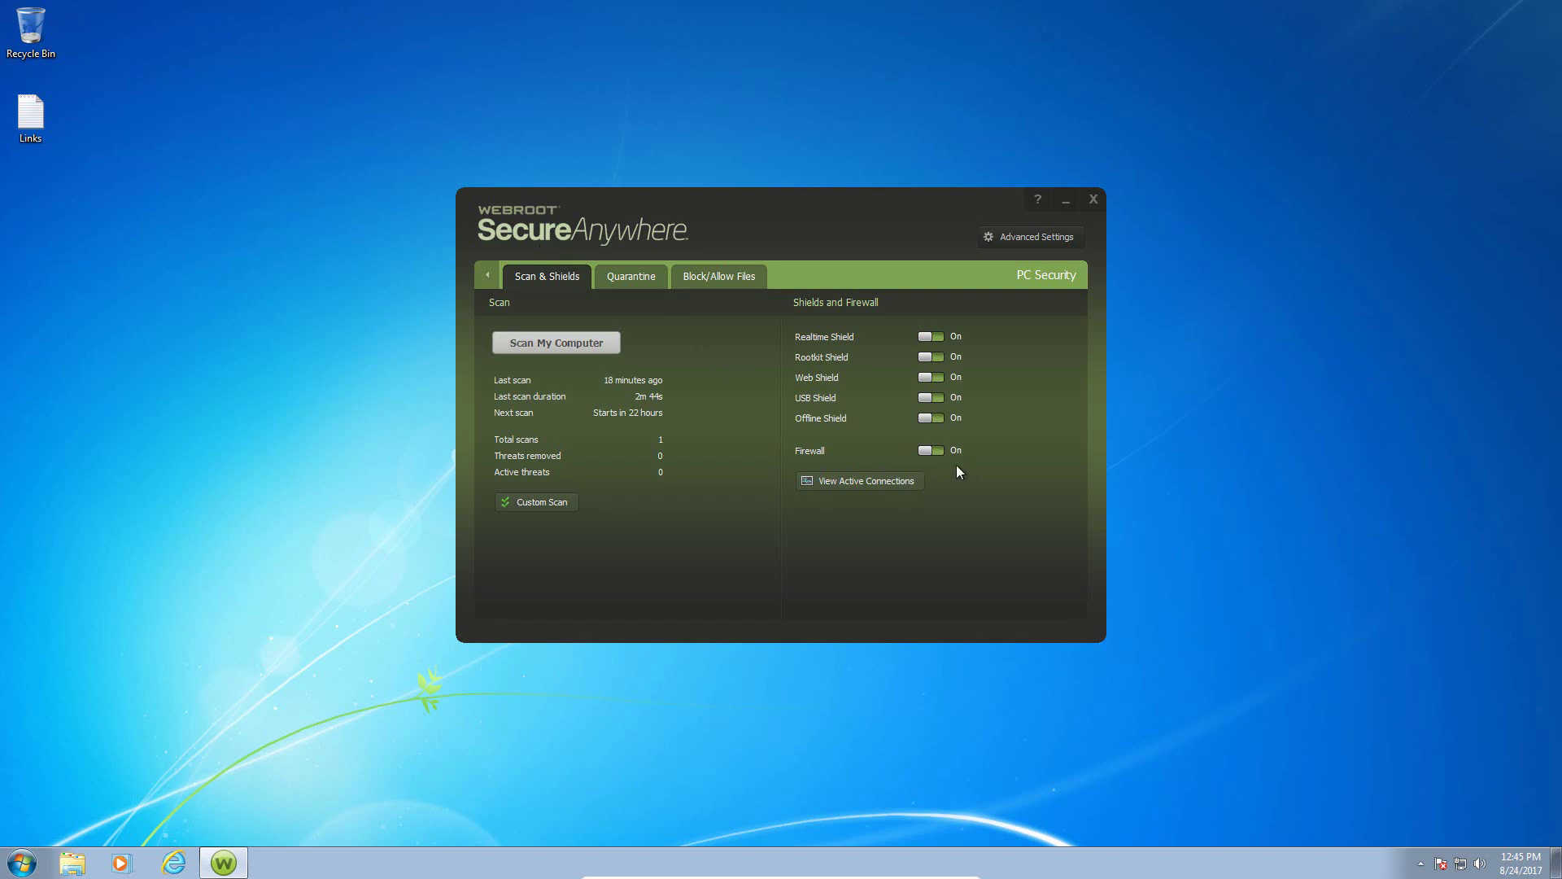
left_click(489, 275)
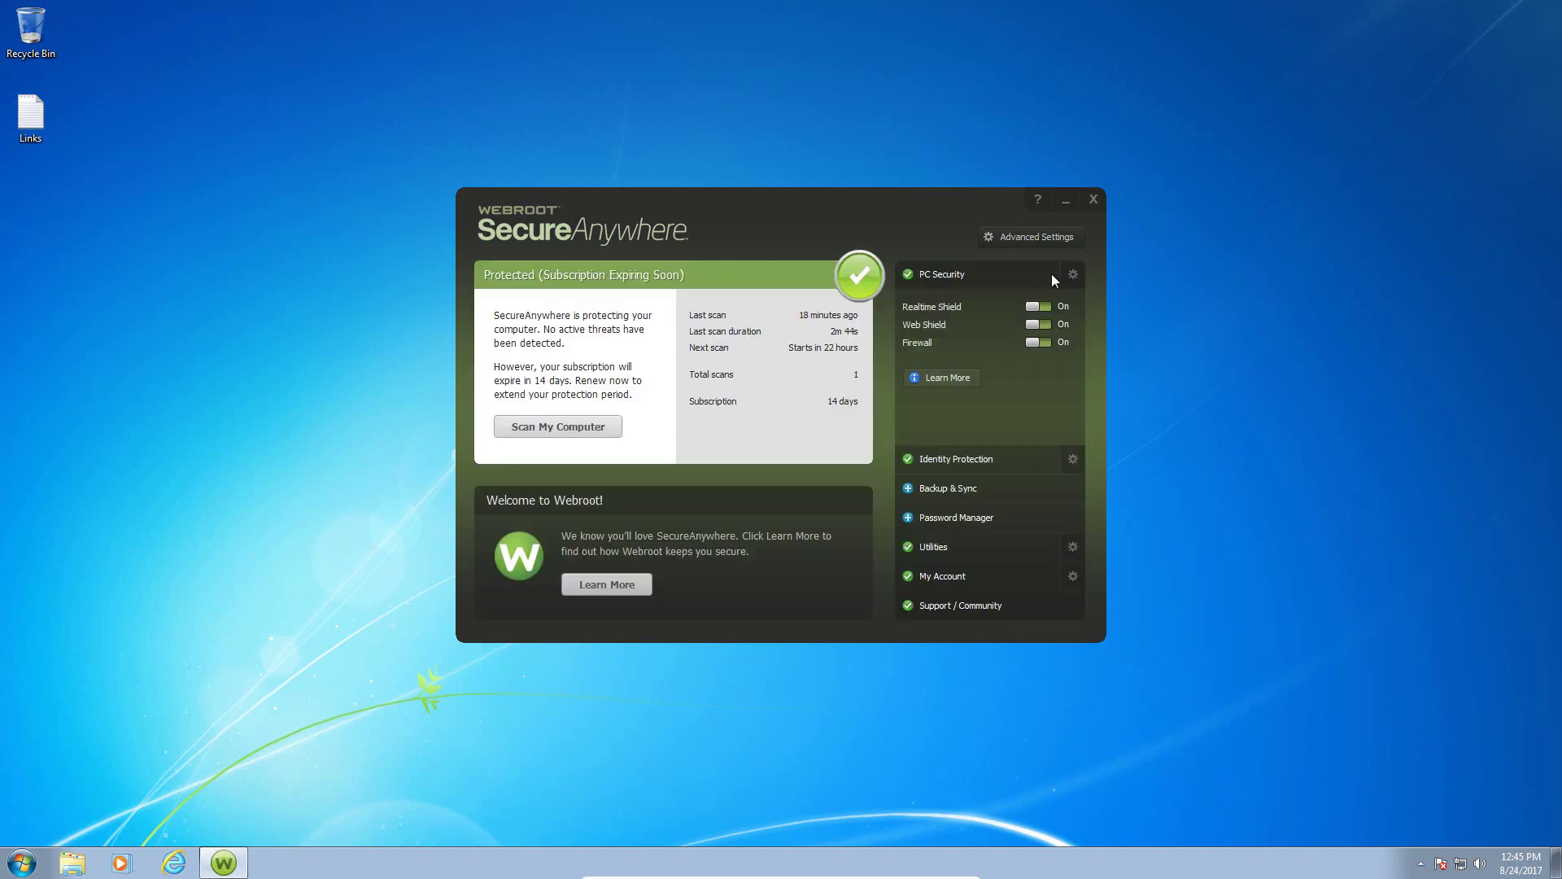
- Check the Firewall / Web Shield options in the advanced settings and close the settings
left_click(1013, 237)
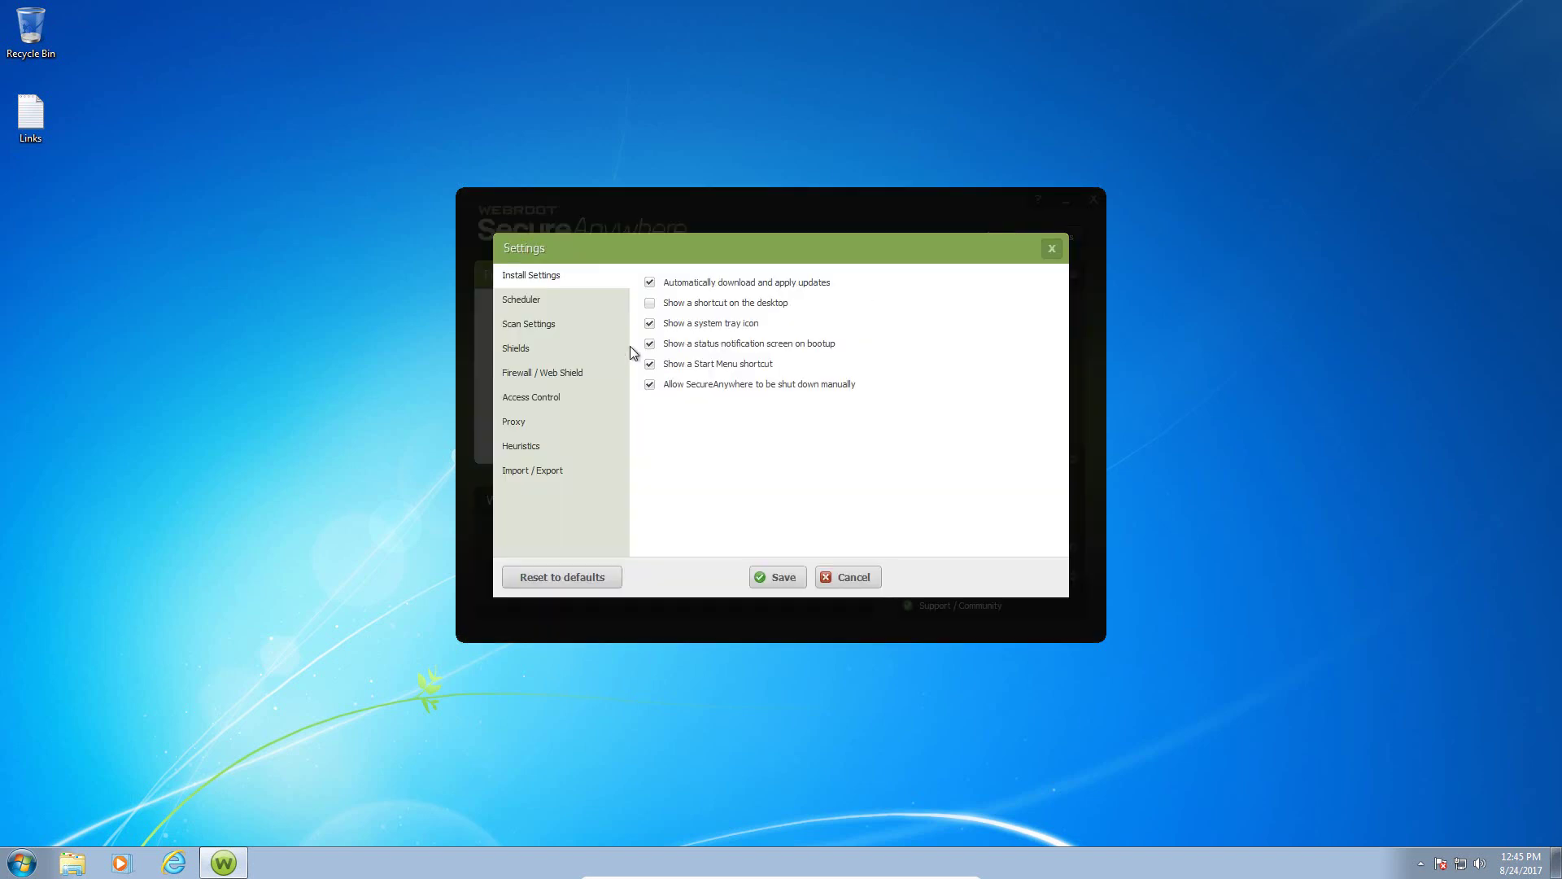
left_click(535, 376)
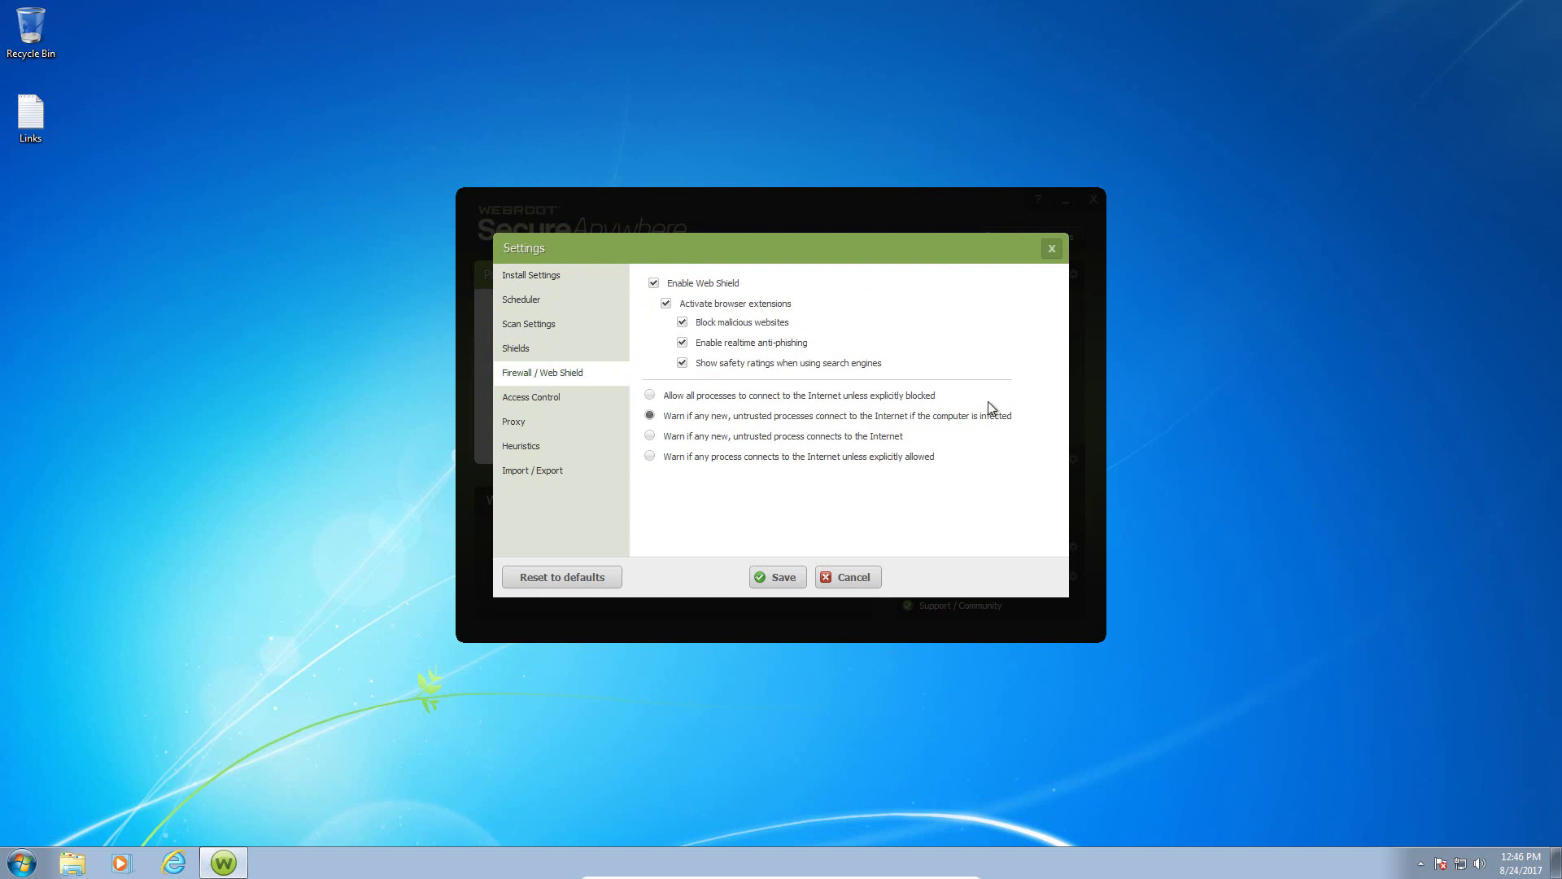
left_click(1053, 249)
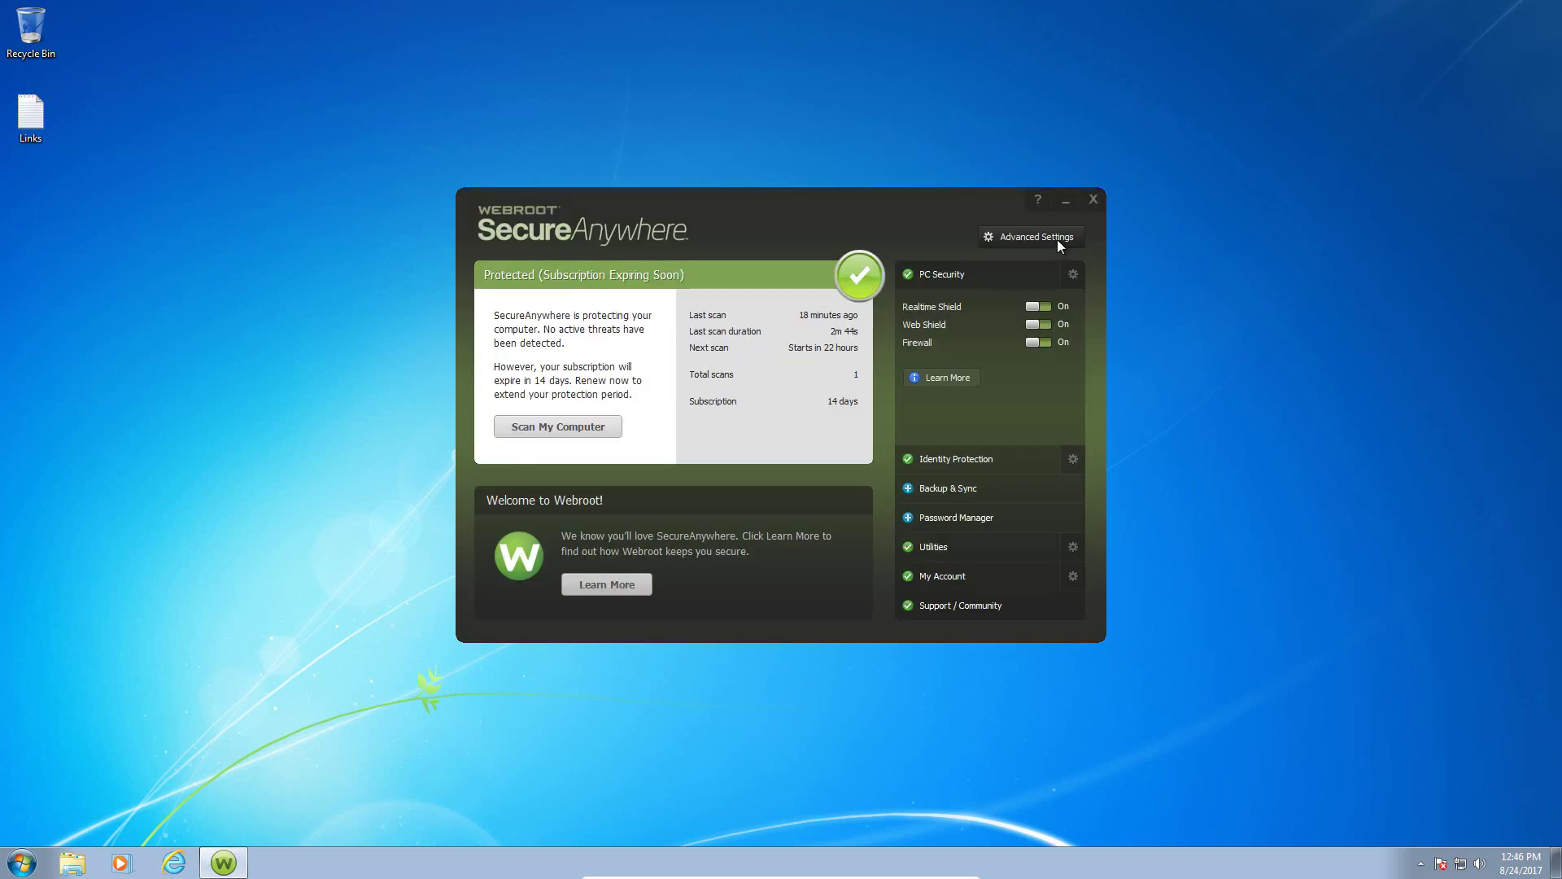
- Inspect the Online Protection and Application Protection pages of Identity Protection, and return to the main overview
left_click(1075, 462)
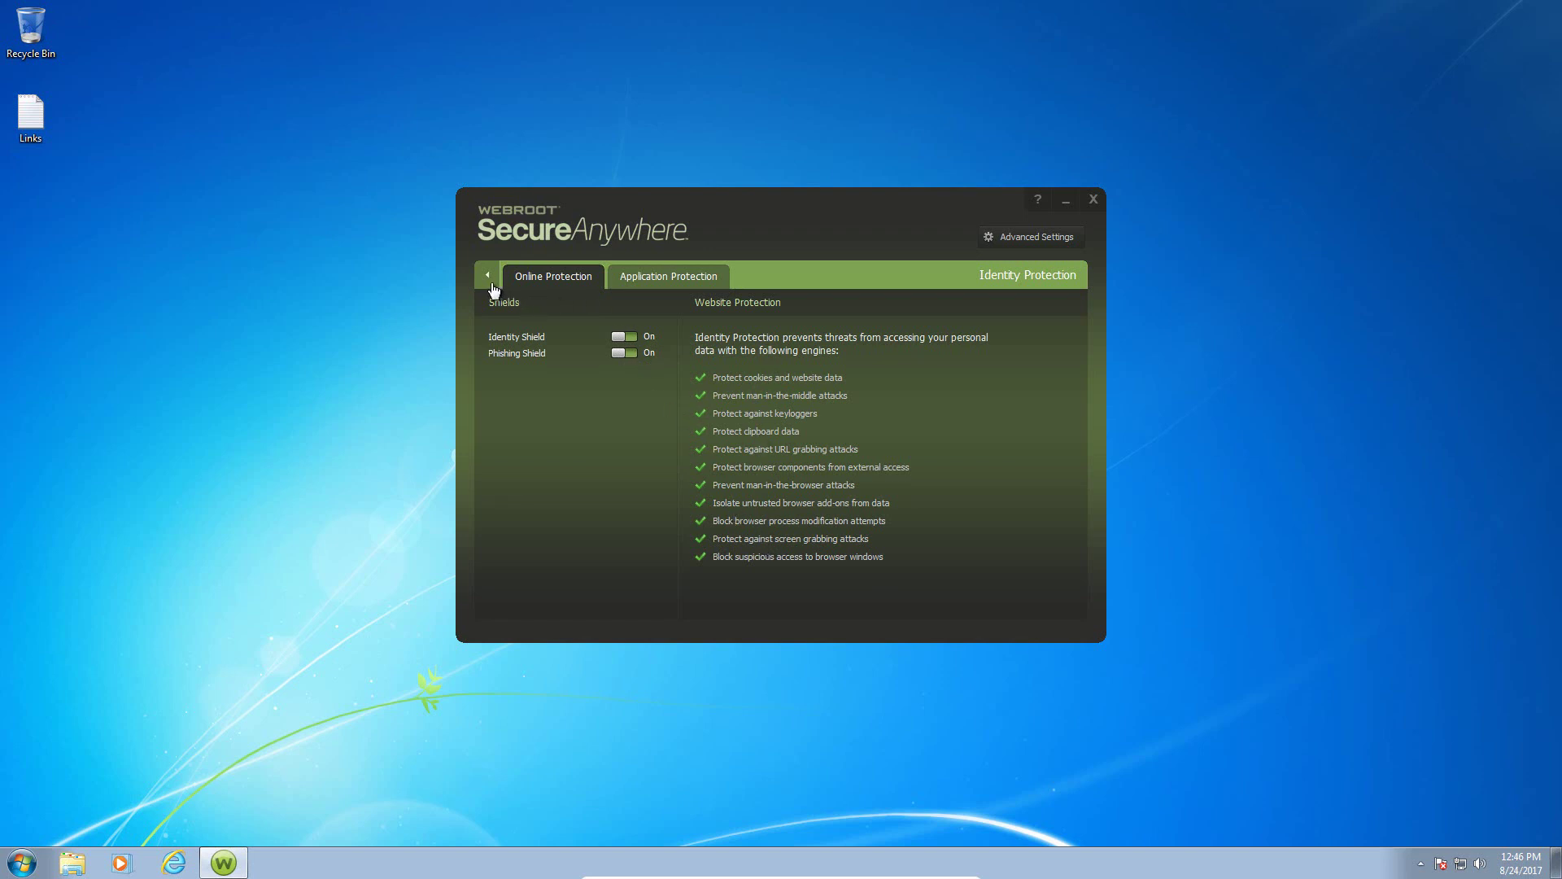
left_click(671, 275)
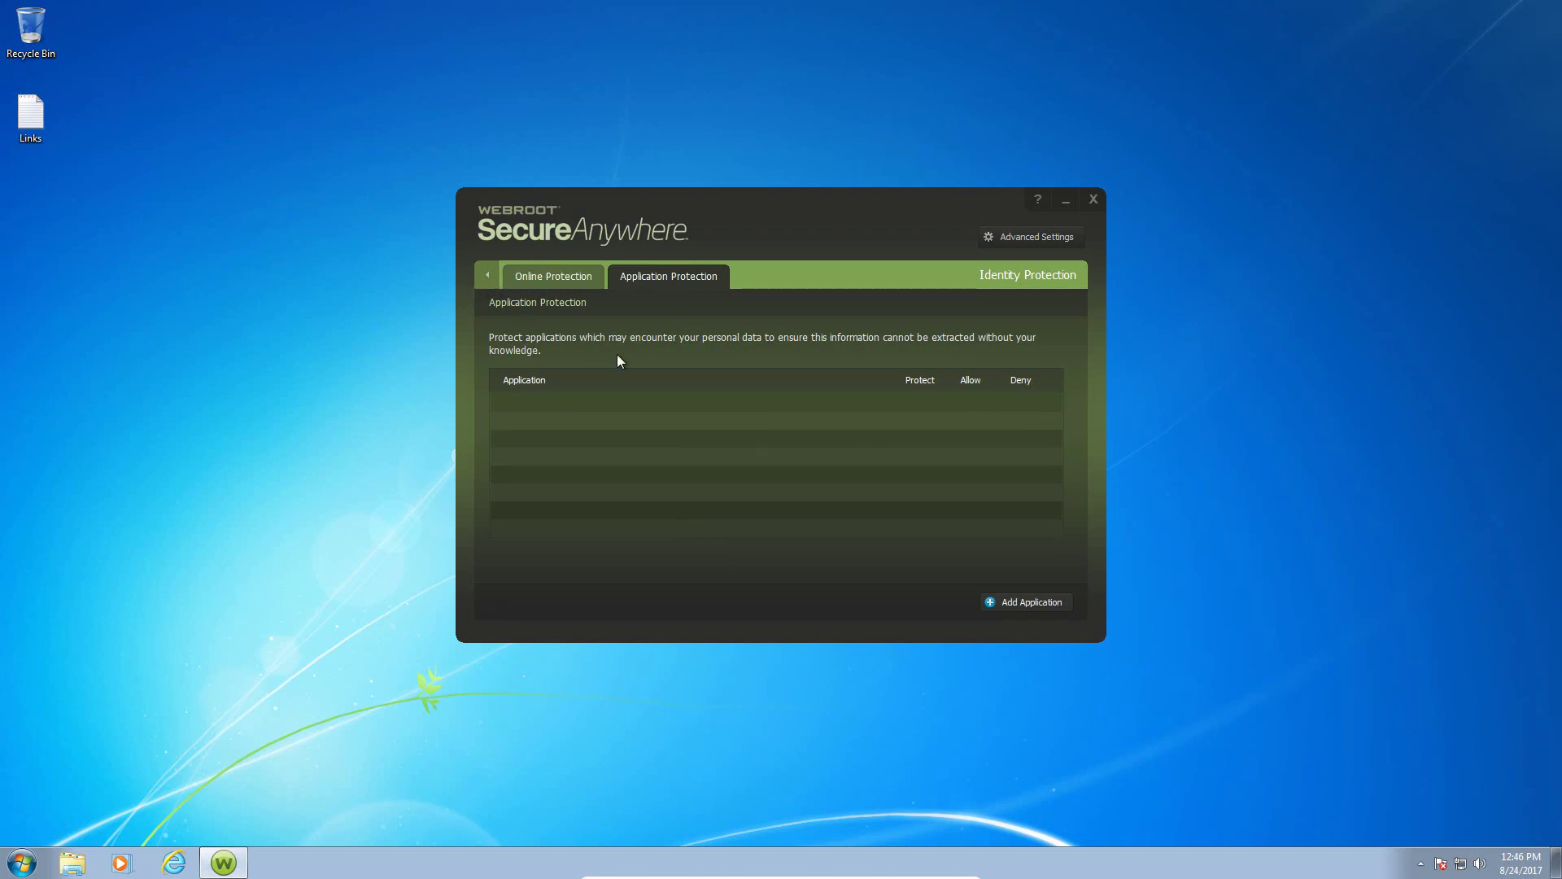
left_click(491, 277)
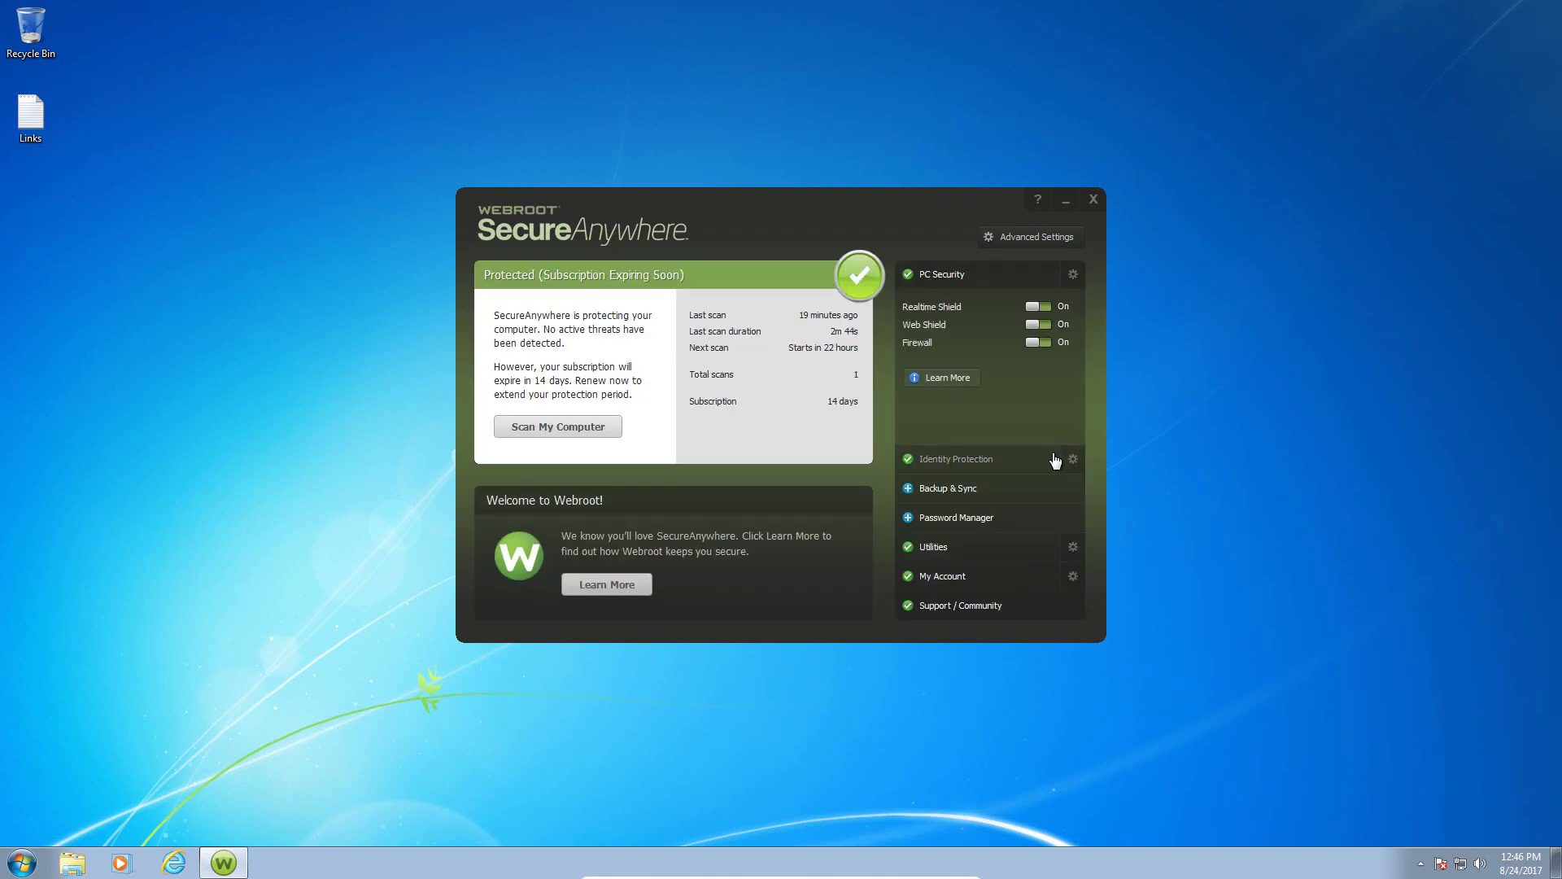
- Look through the Antimalware Tools, Reports and System Control pages of Utilities, and return to the main overview
left_click(1072, 547)
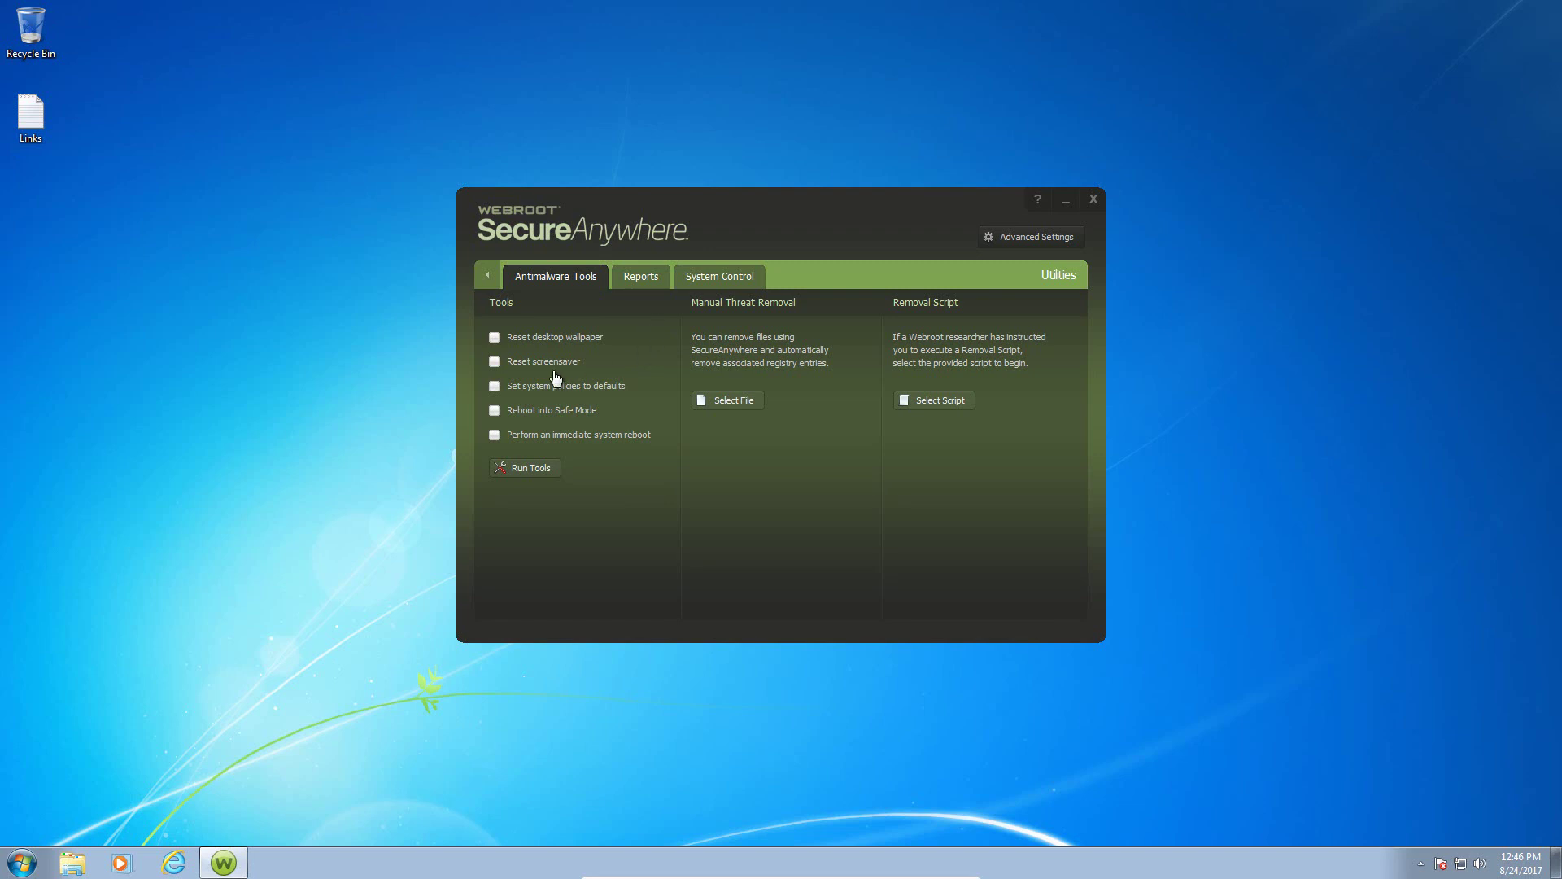
left_click(647, 281)
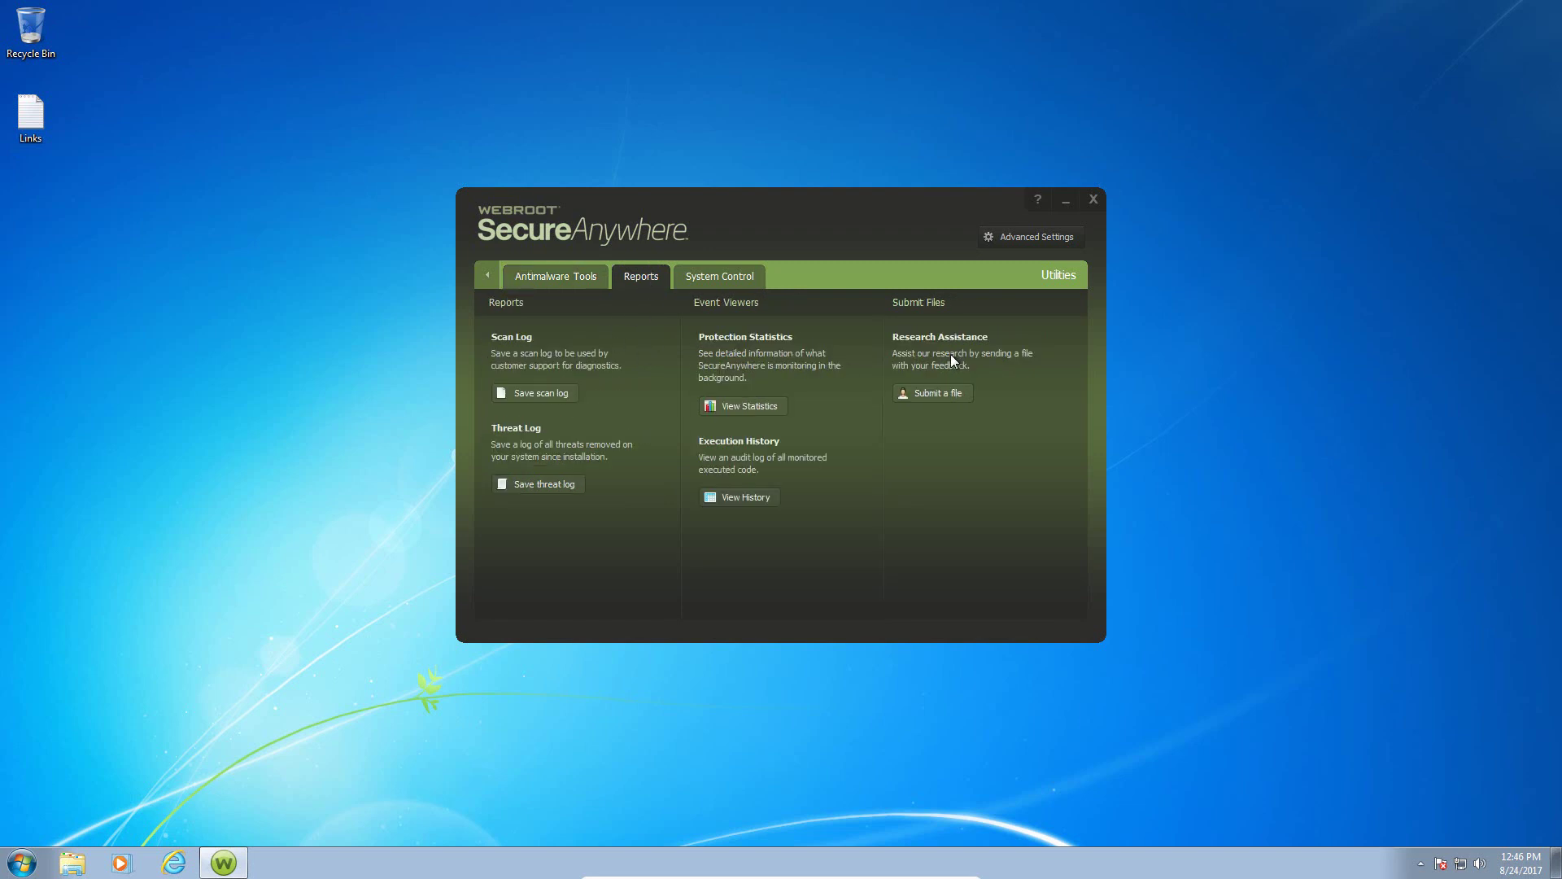
left_click(716, 279)
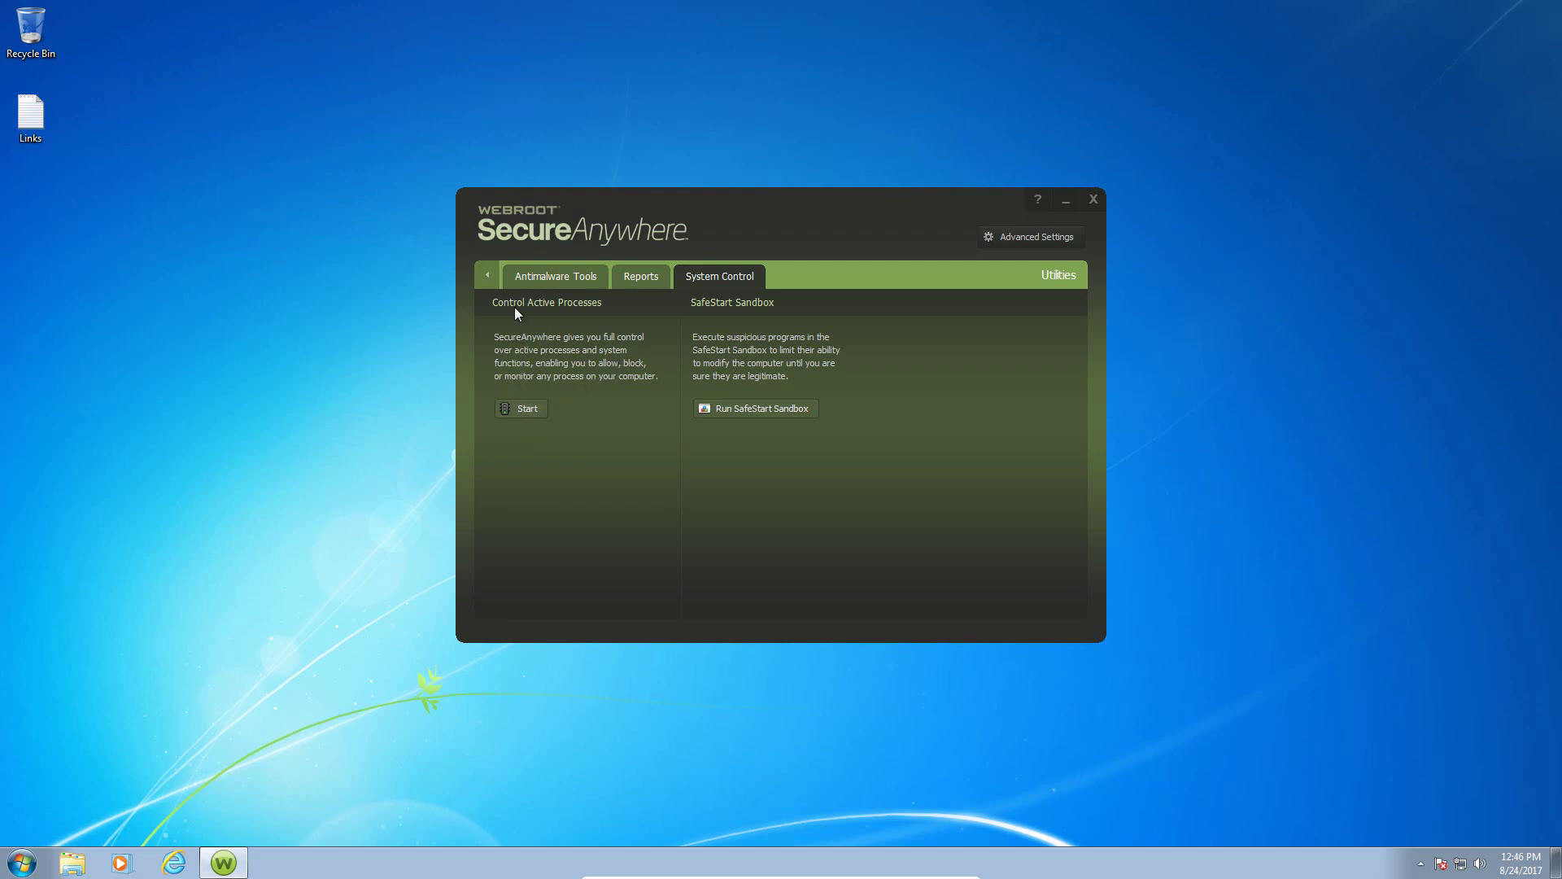
left_click(488, 277)
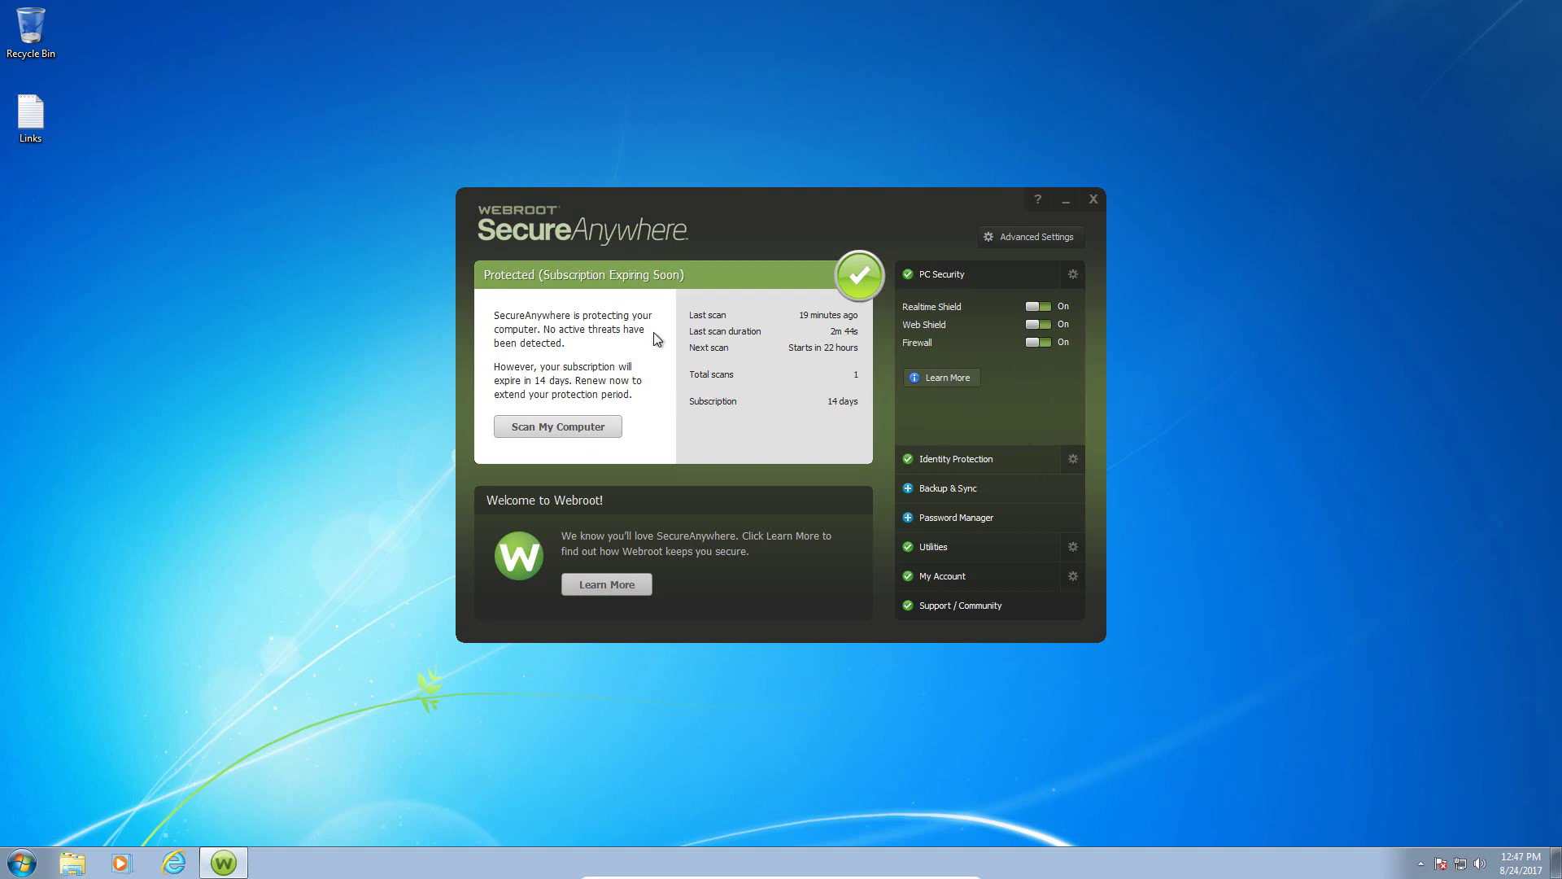
- Close the SecureAnywhere window and reopen it from the notification area, moving it slightly higher on the desktop
left_click(1092, 199)
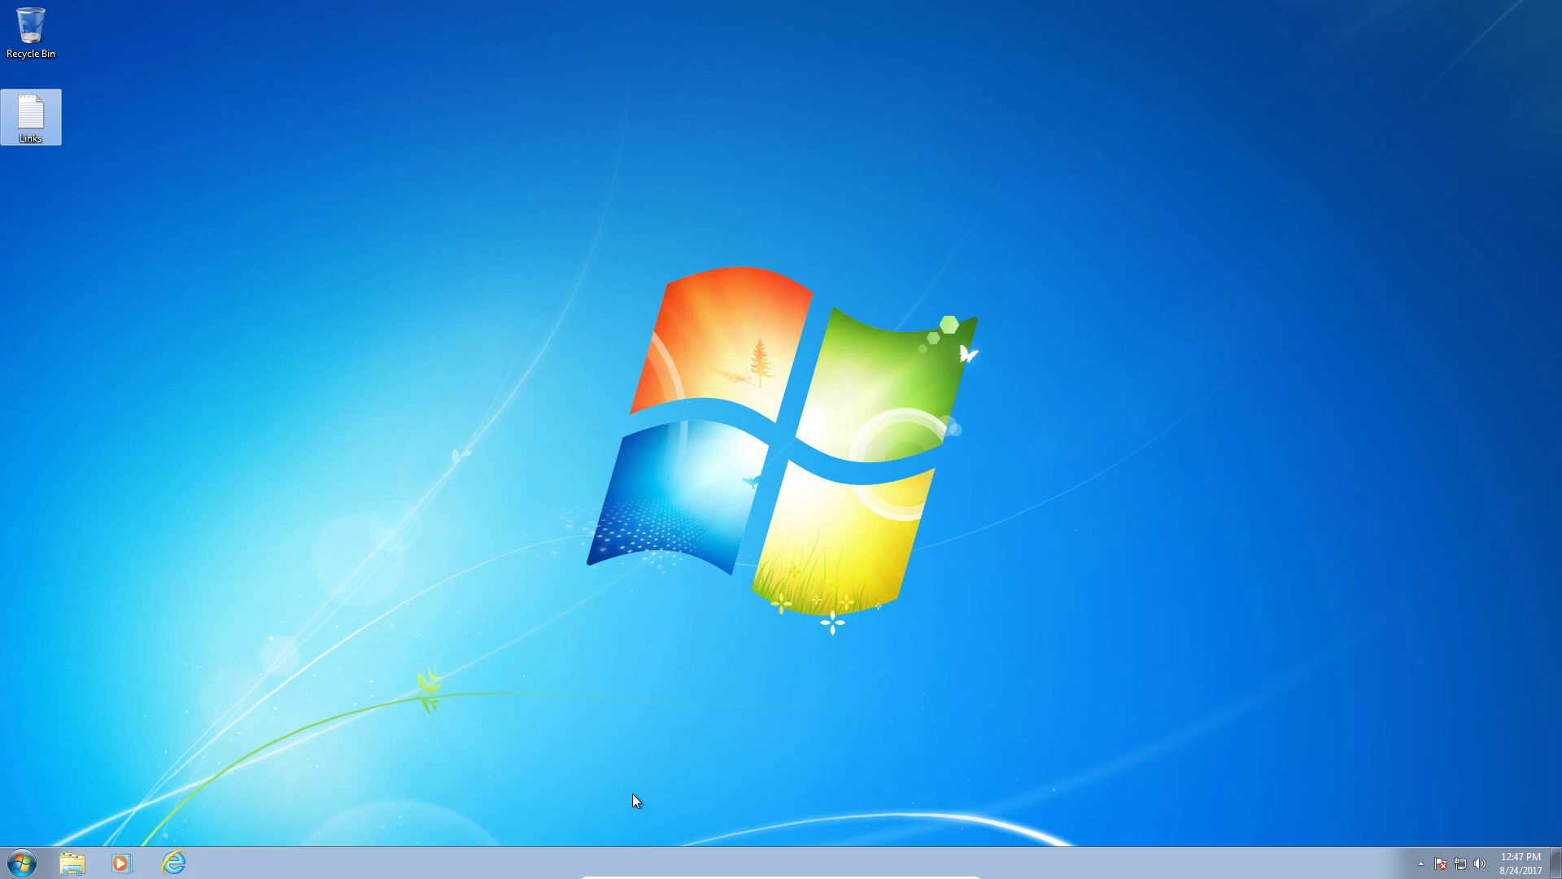
left_click(1421, 863)
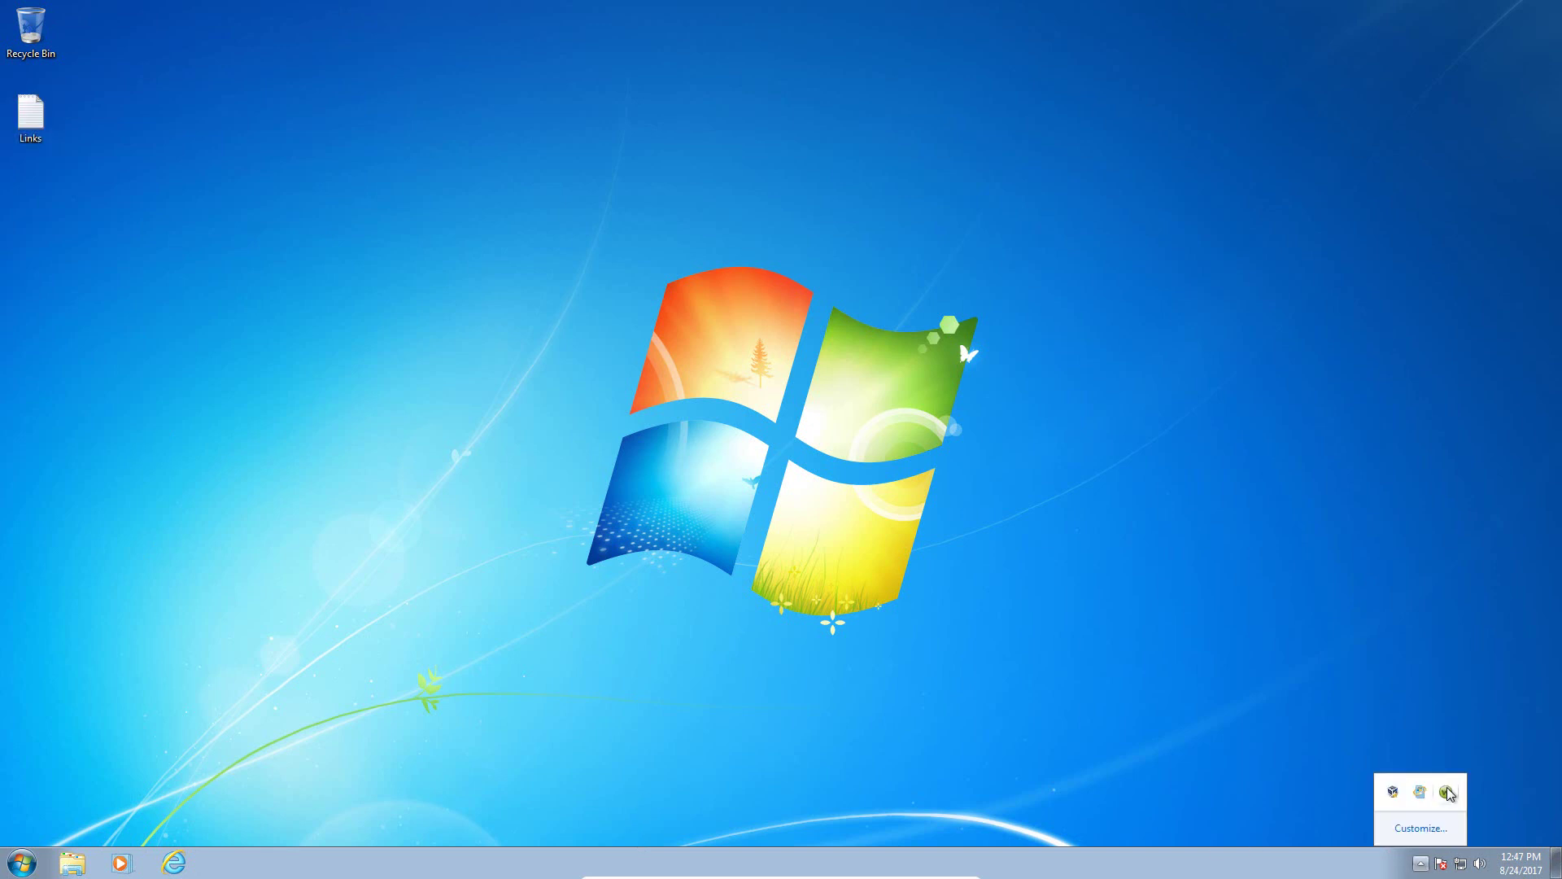
double_click(1447, 791)
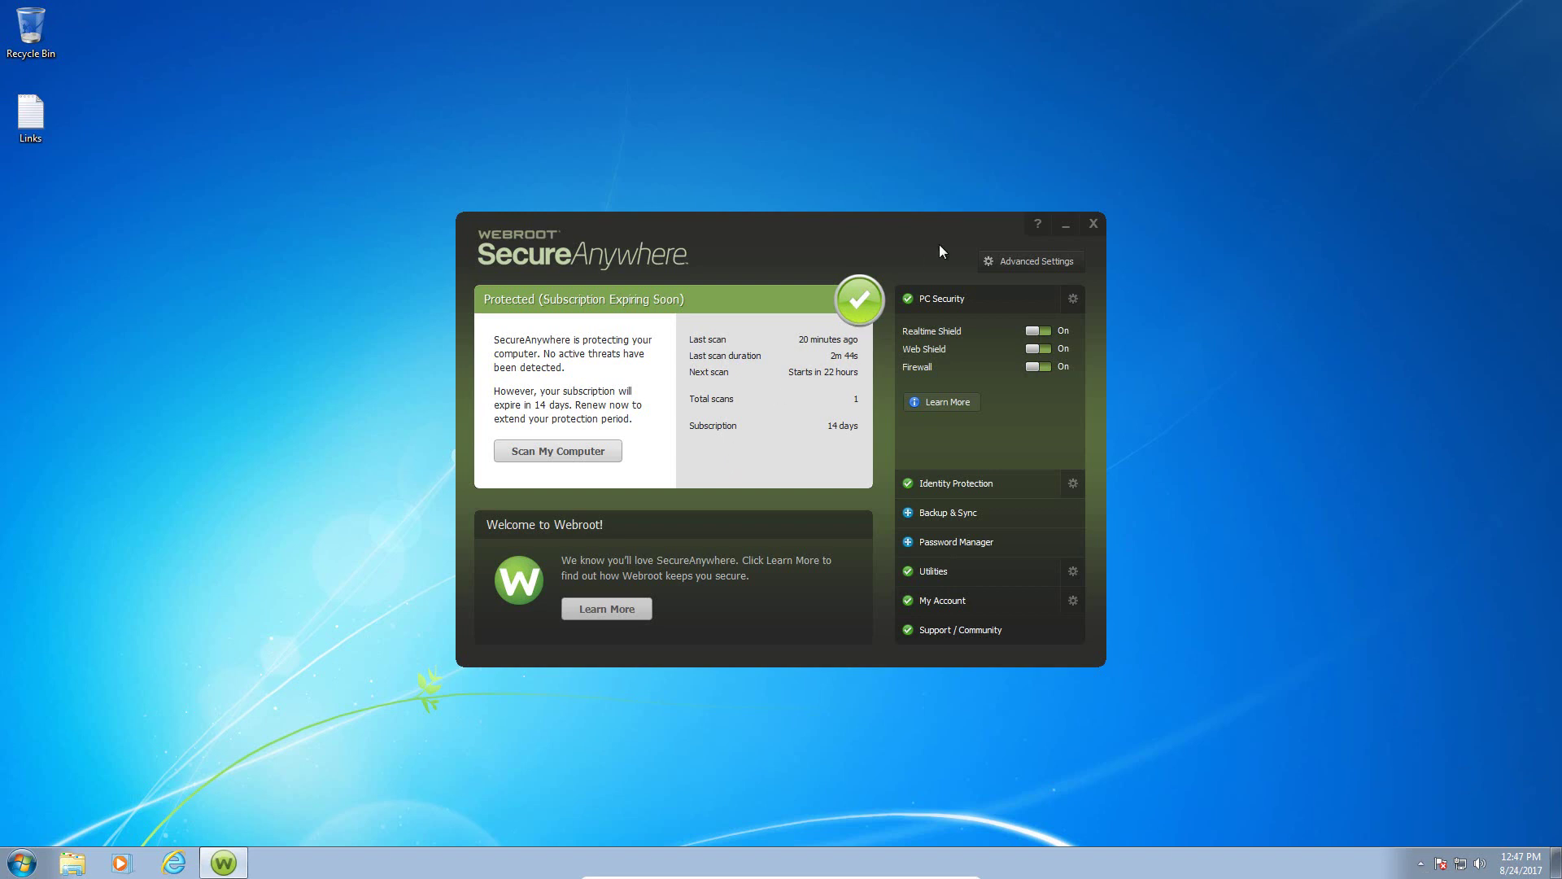
left_click_drag(940, 233, 944, 192)
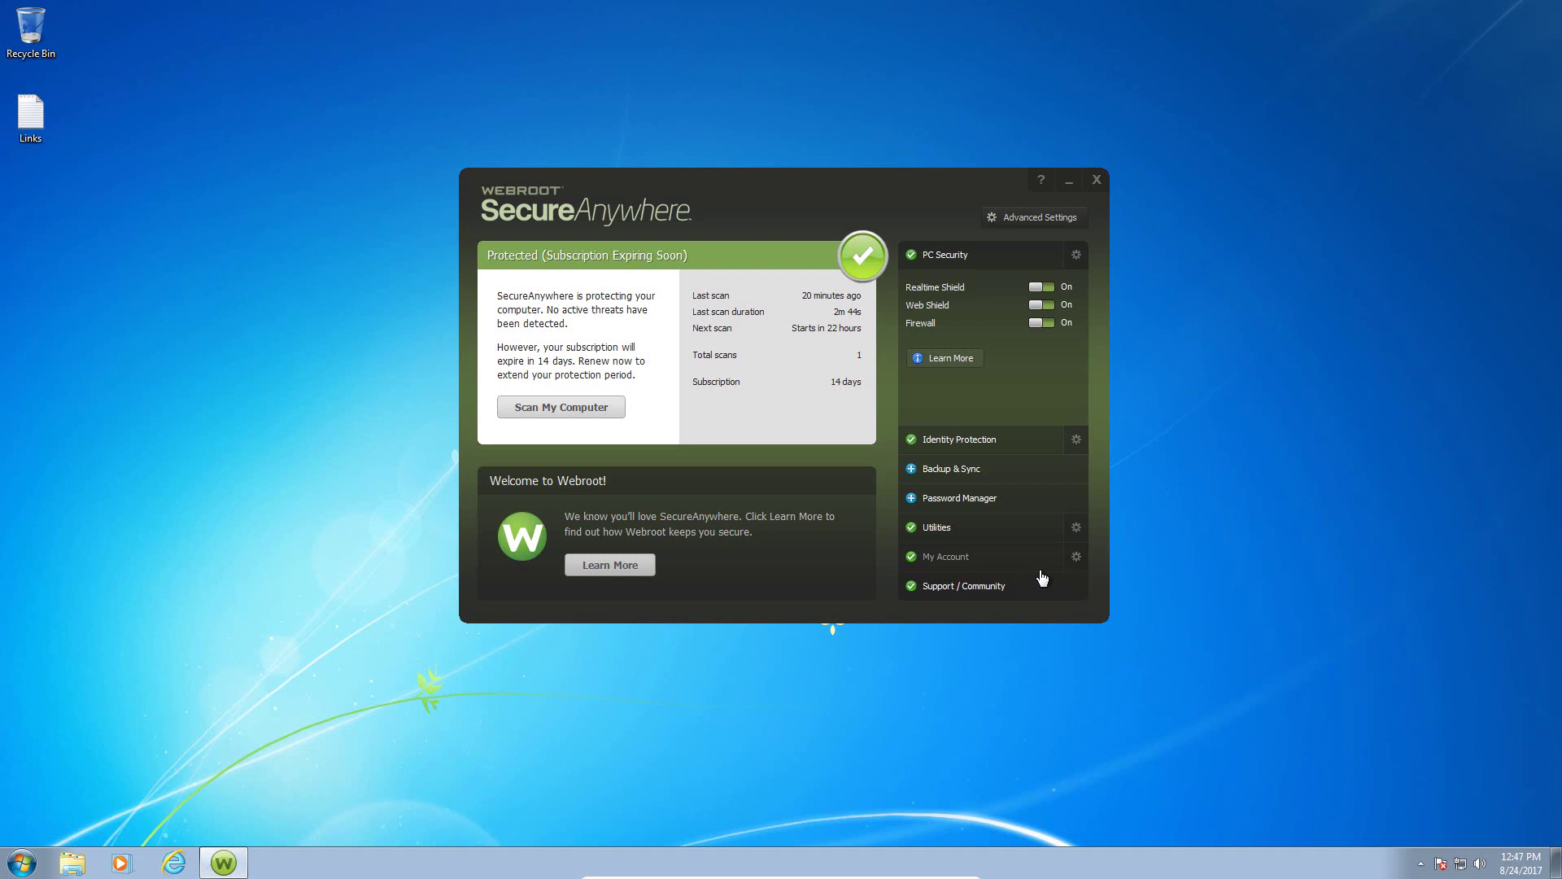
- Close the SecureAnywhere window and acknowledge the information message
left_click(1099, 184)
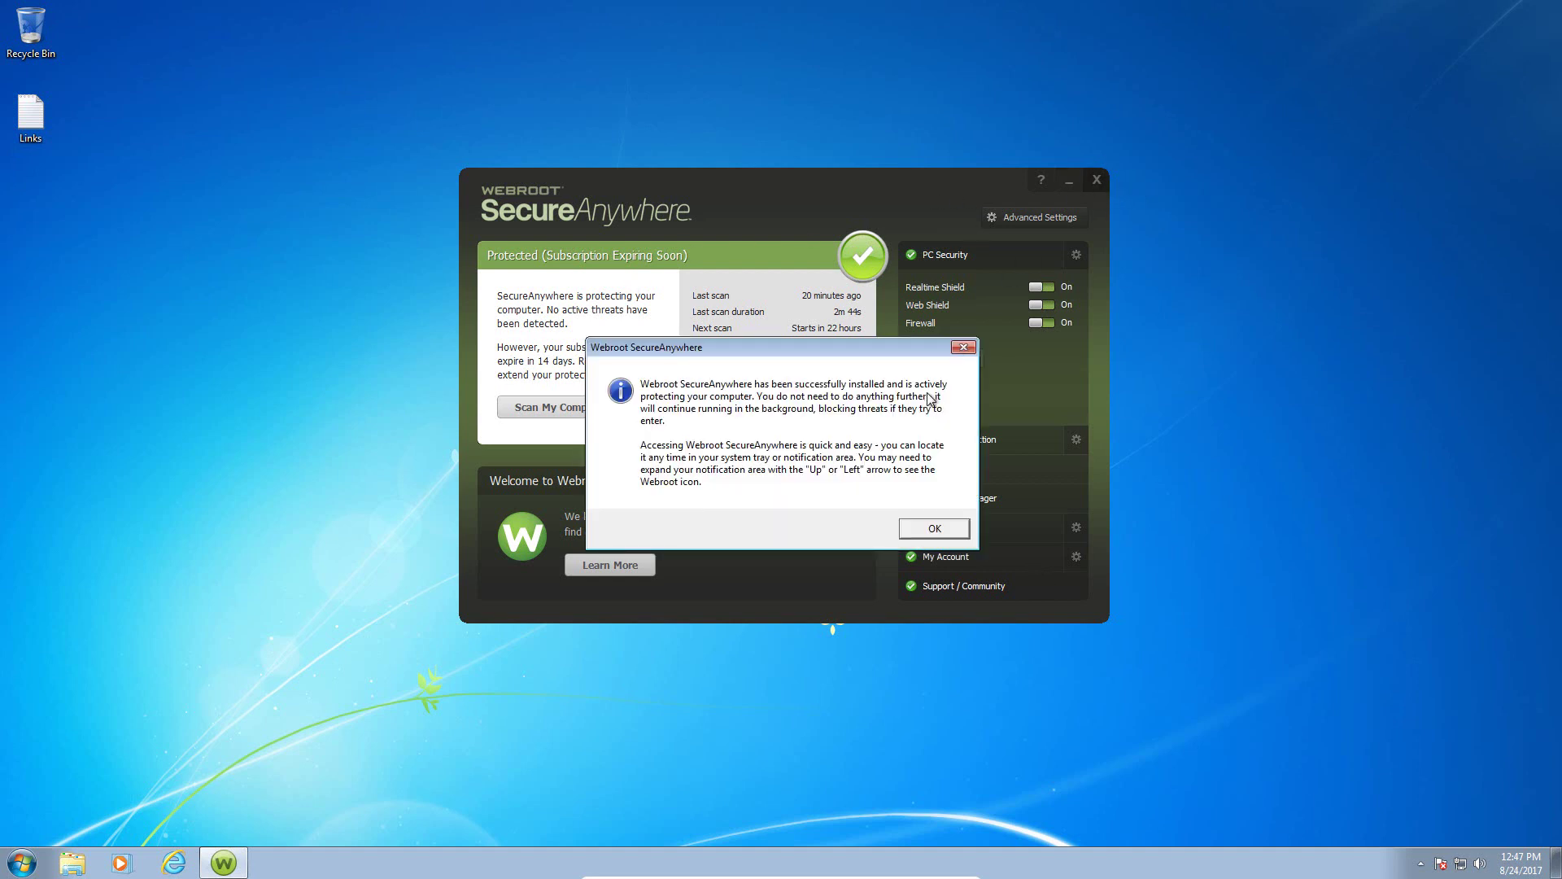
left_click(936, 529)
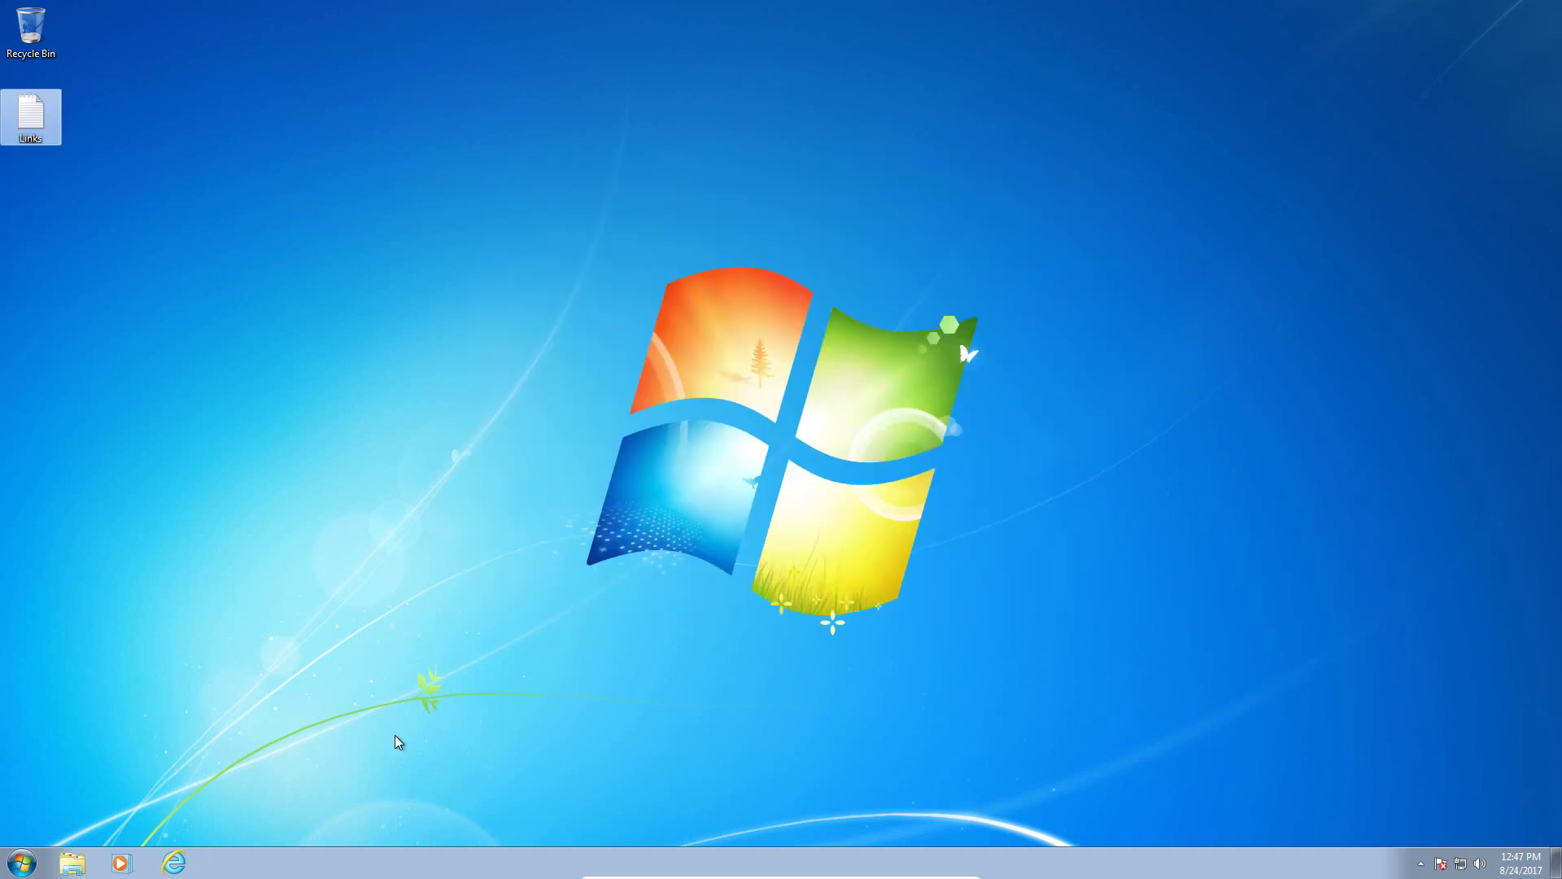
- Start Windows Task Manager, move its window to the middle of the desktop and show the running processes
right_click(284, 857)
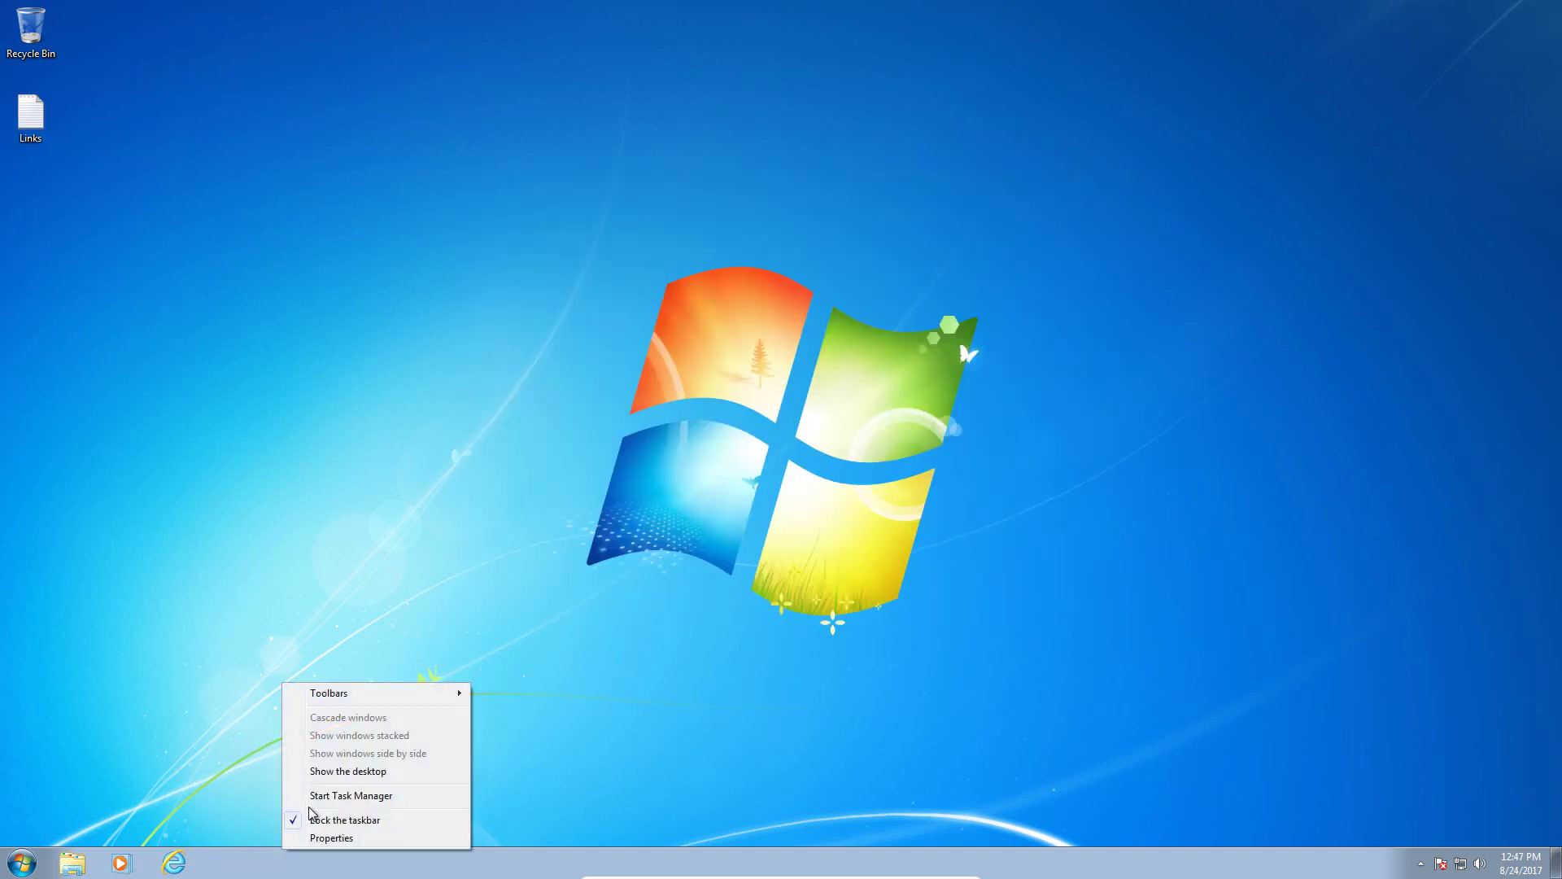
left_click(310, 796)
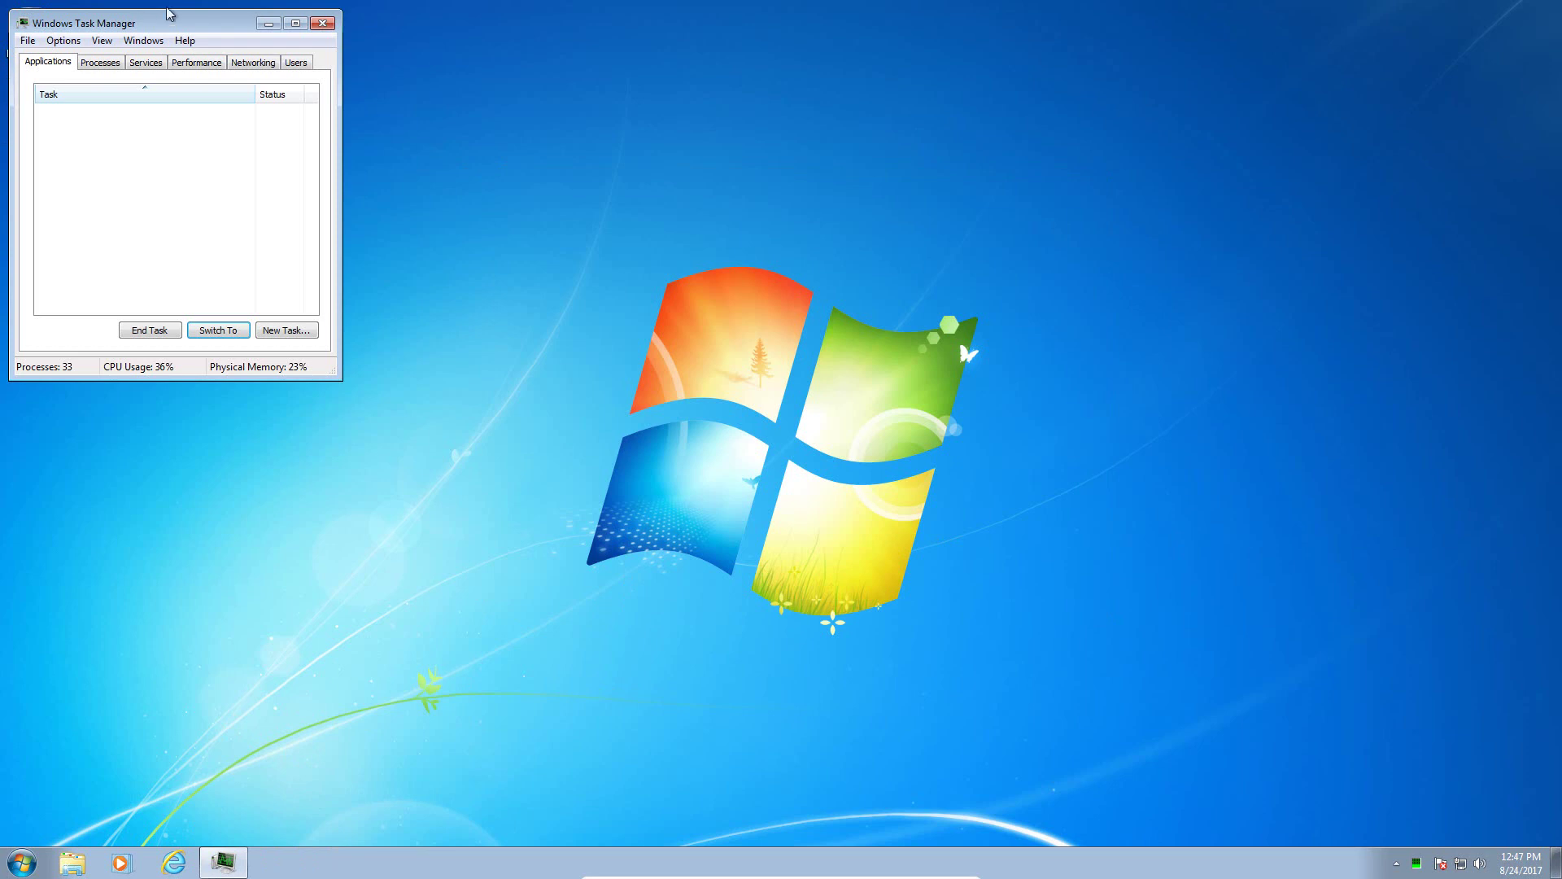
left_click_drag(153, 26, 745, 157)
left_click(706, 191)
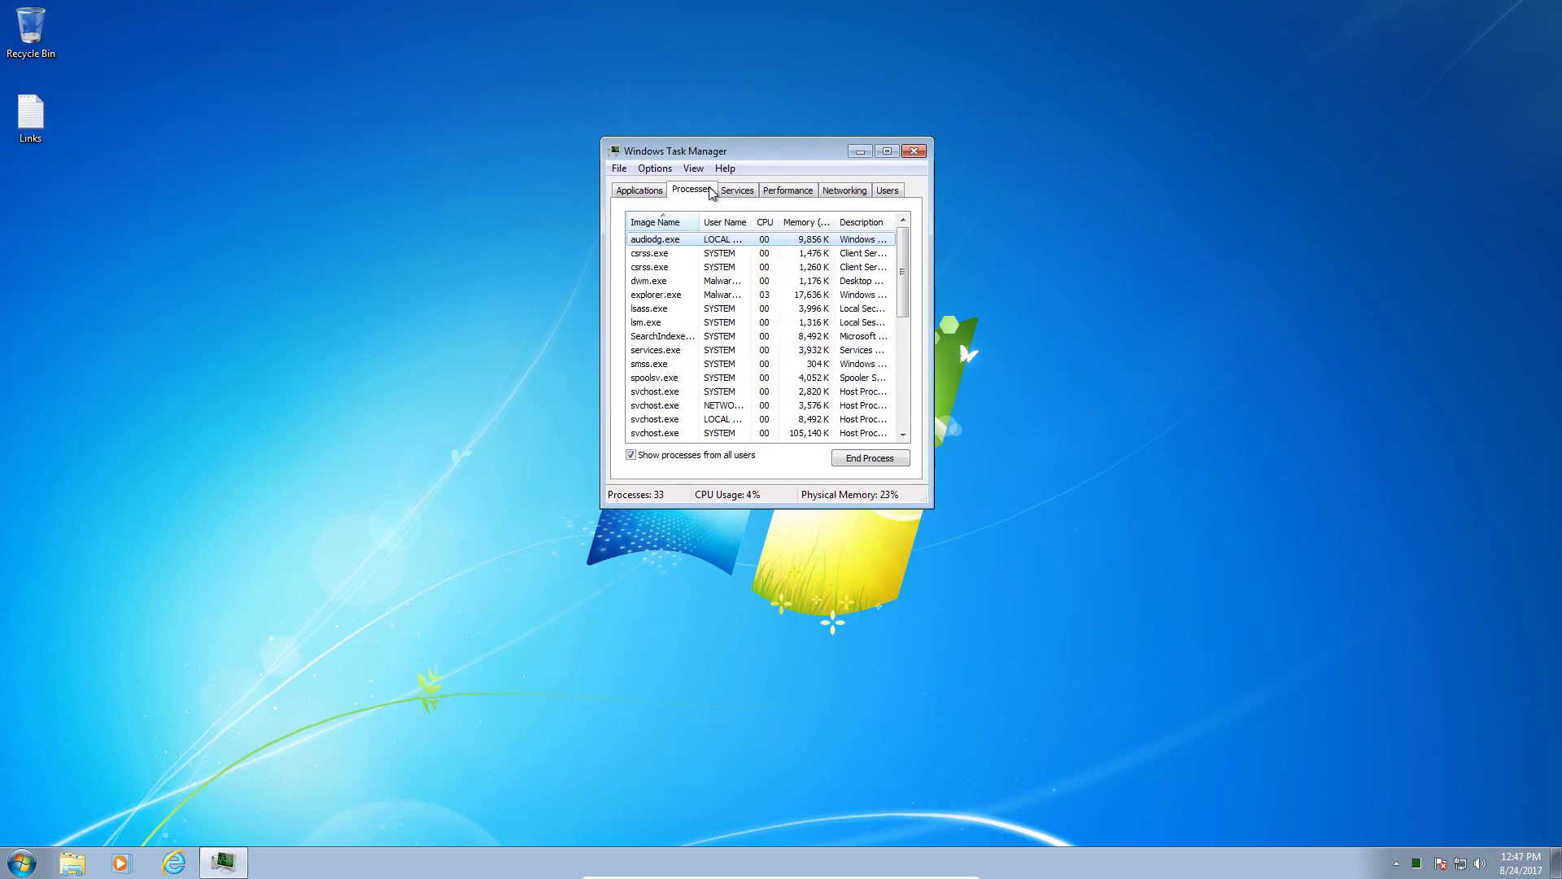
- Locate the Webroot WRSA.exe processes in the process list and select the one running under SYSTEM
mouse_move(903, 275)
left_mouse_down()
mouse_move(903, 383)
mouse_move(904, 281)
left_mouse_up()
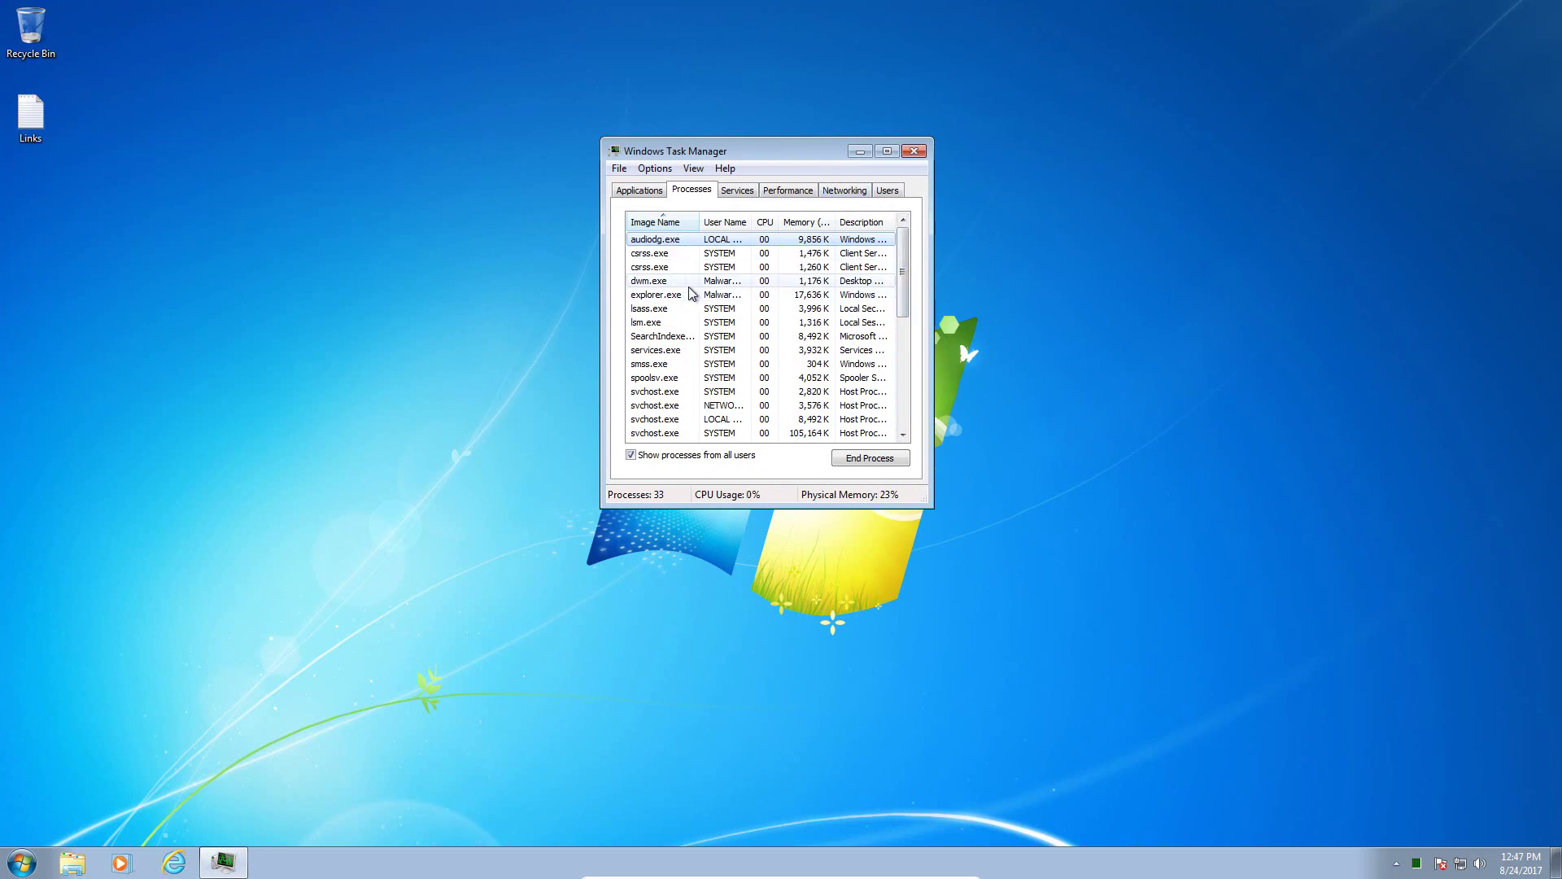
scroll(912, 302, "down", 1)
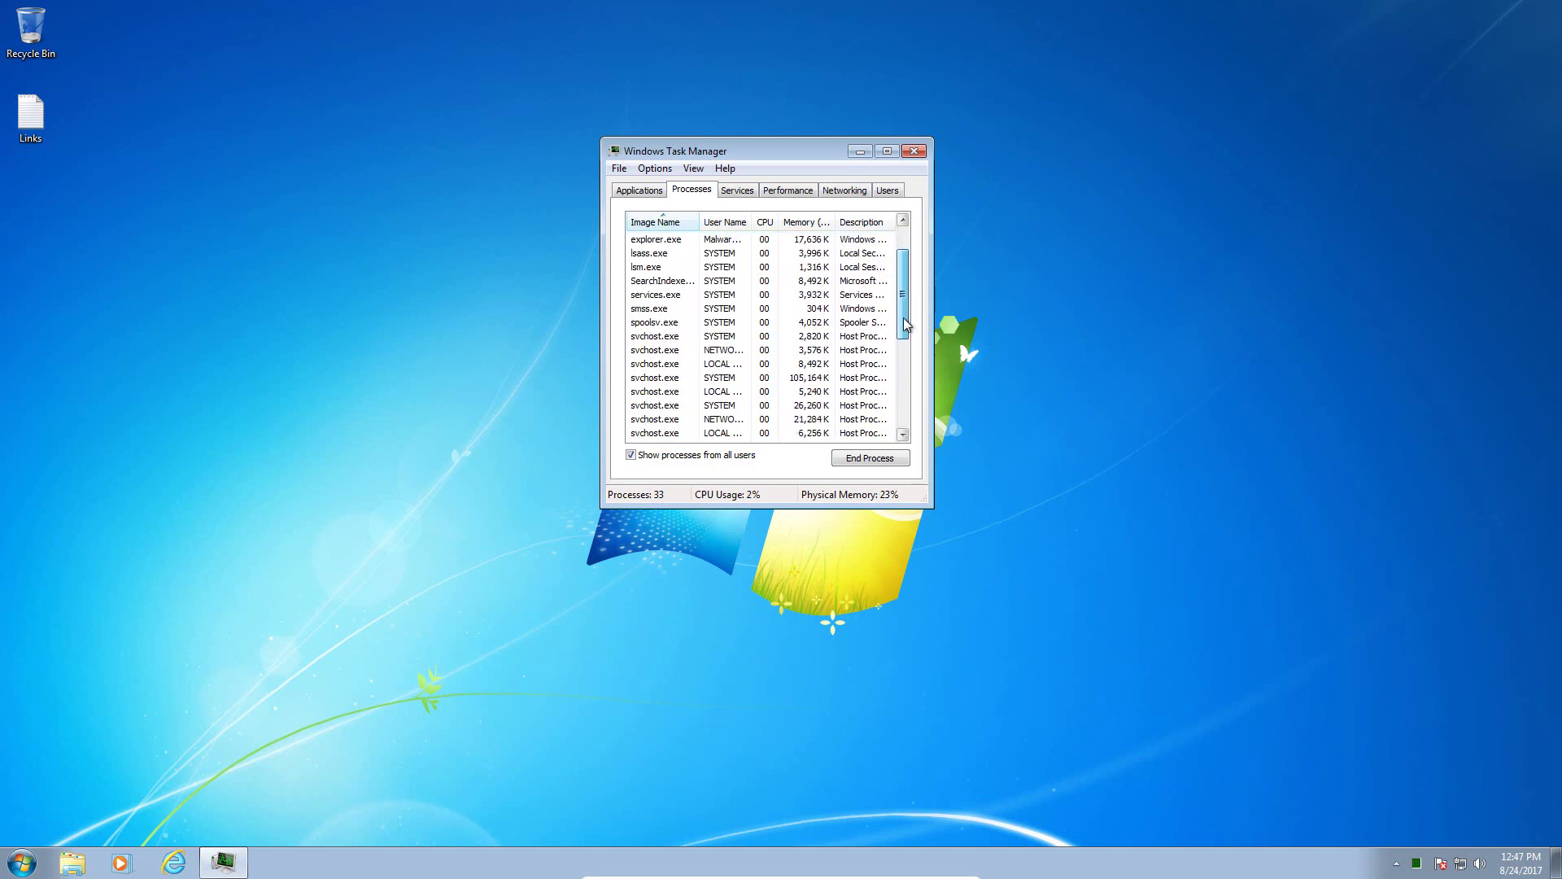
left_click_drag(910, 301, 921, 424)
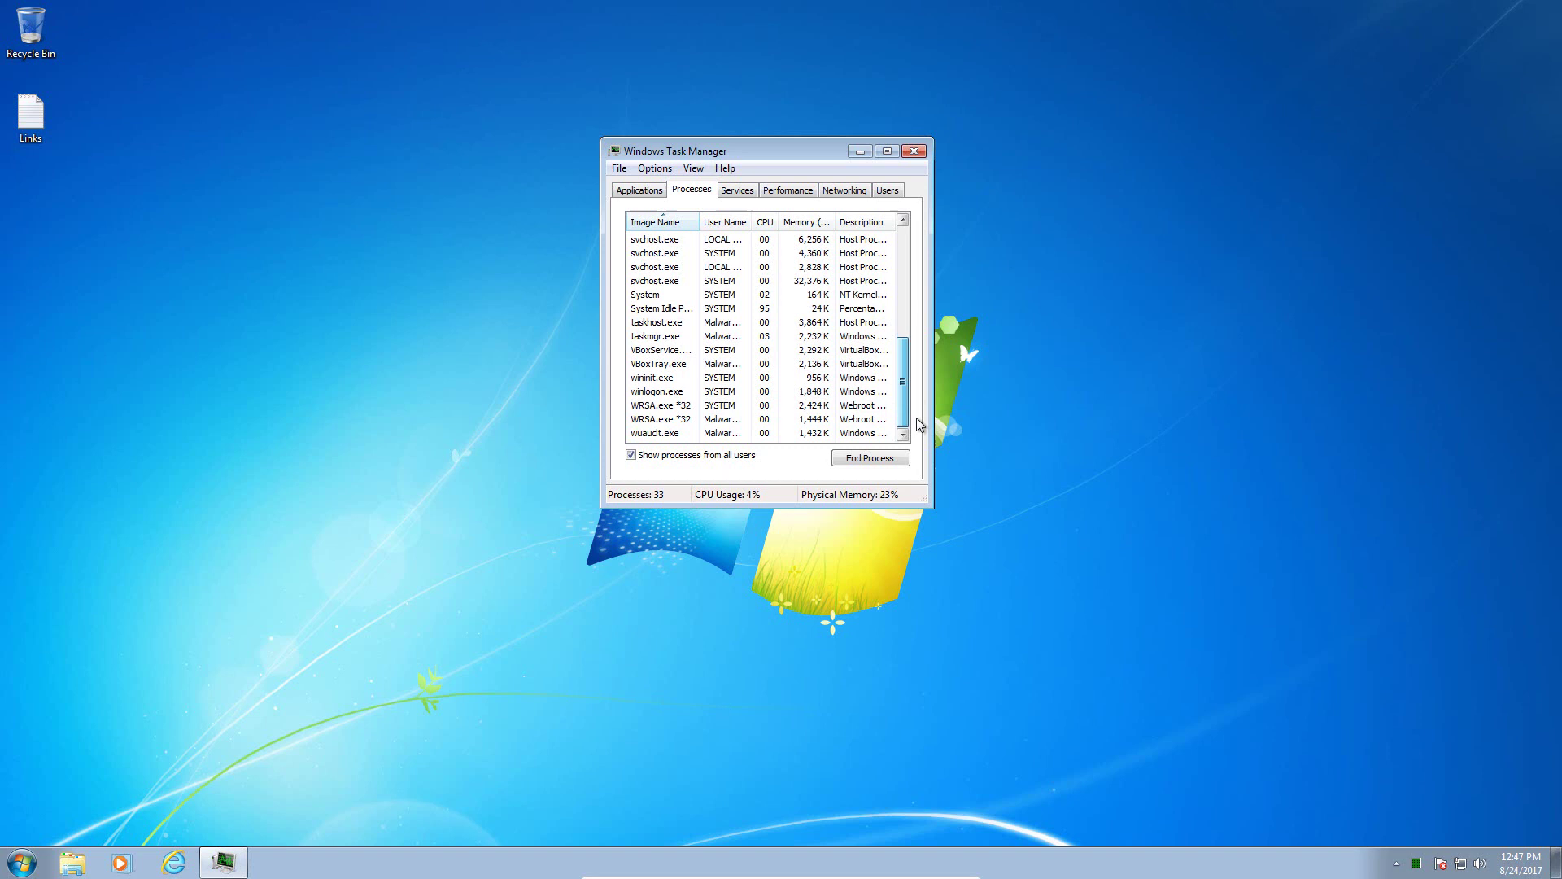
left_click(702, 417)
left_click(701, 406)
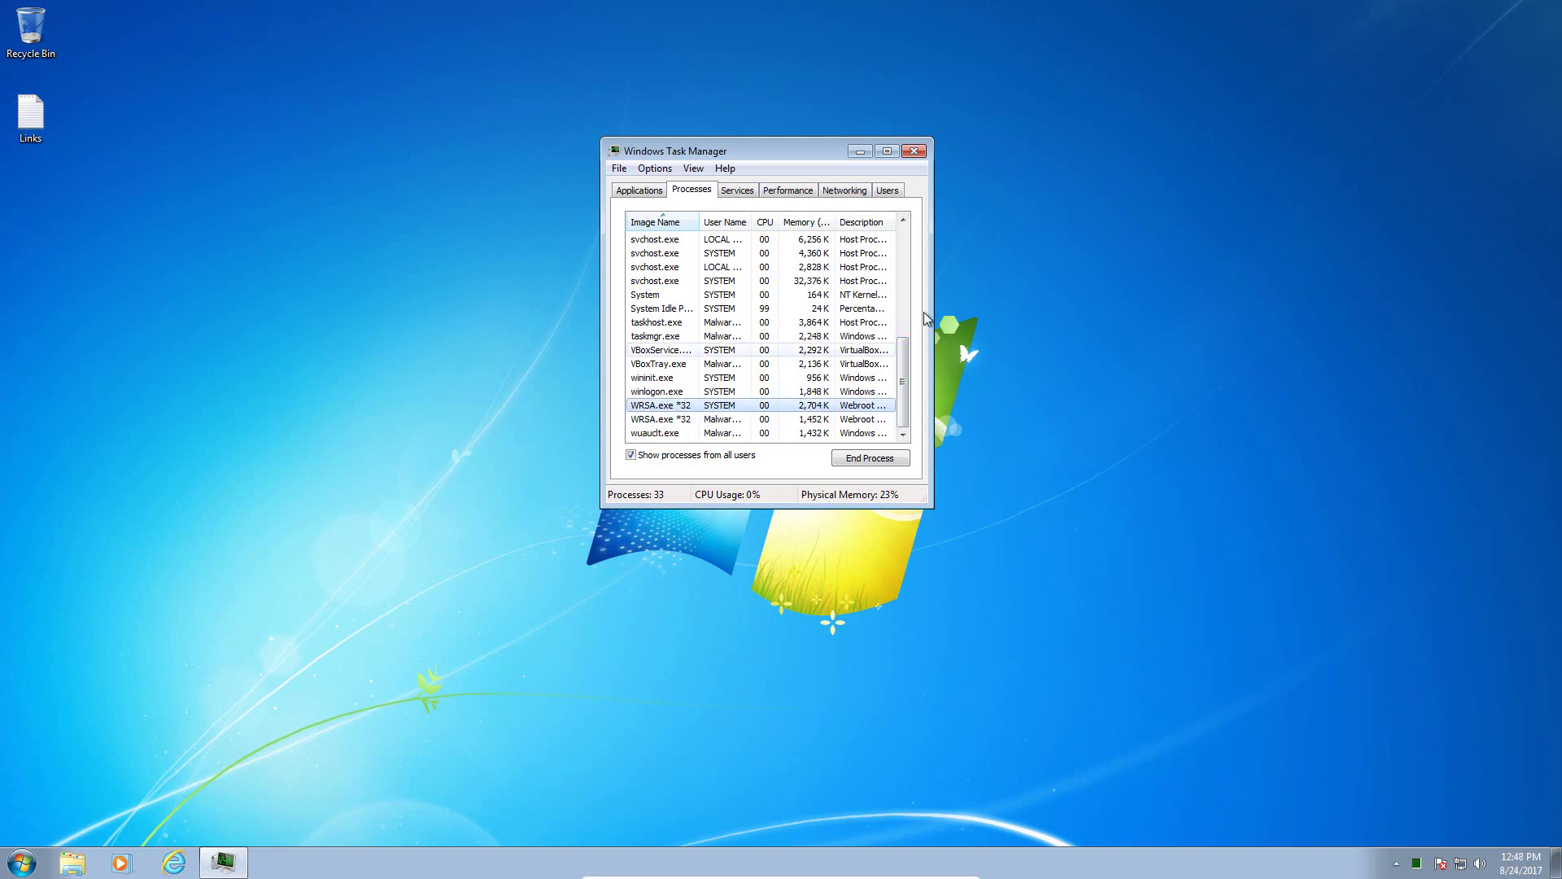
- Close Task Manager and open the desktop's Links text file with an Internet Explorer window placed beside its link list
left_click(916, 149)
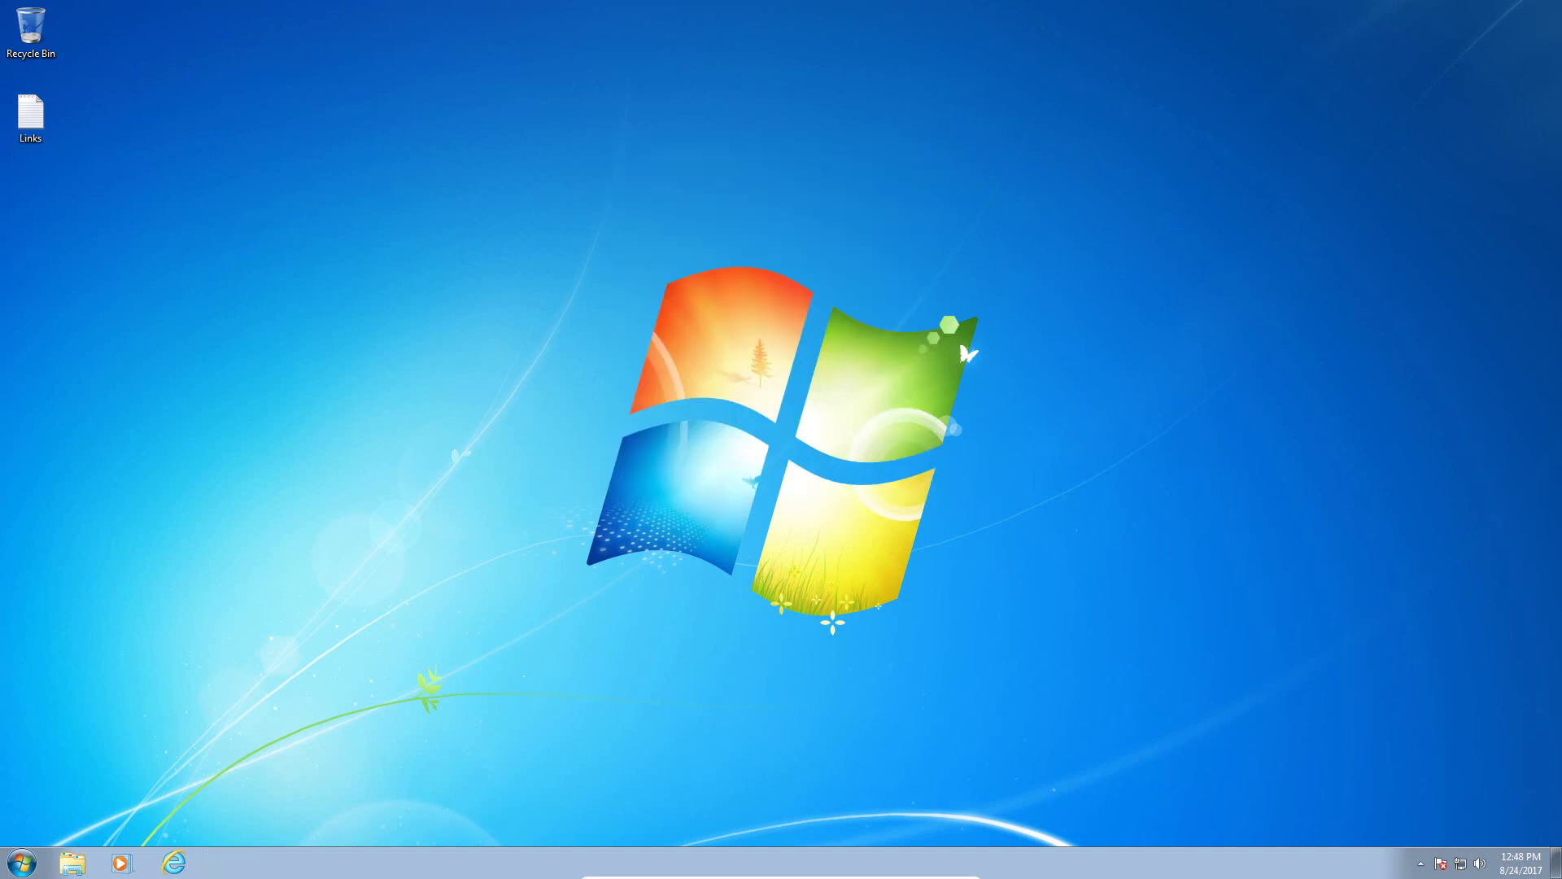
double_click(10, 128)
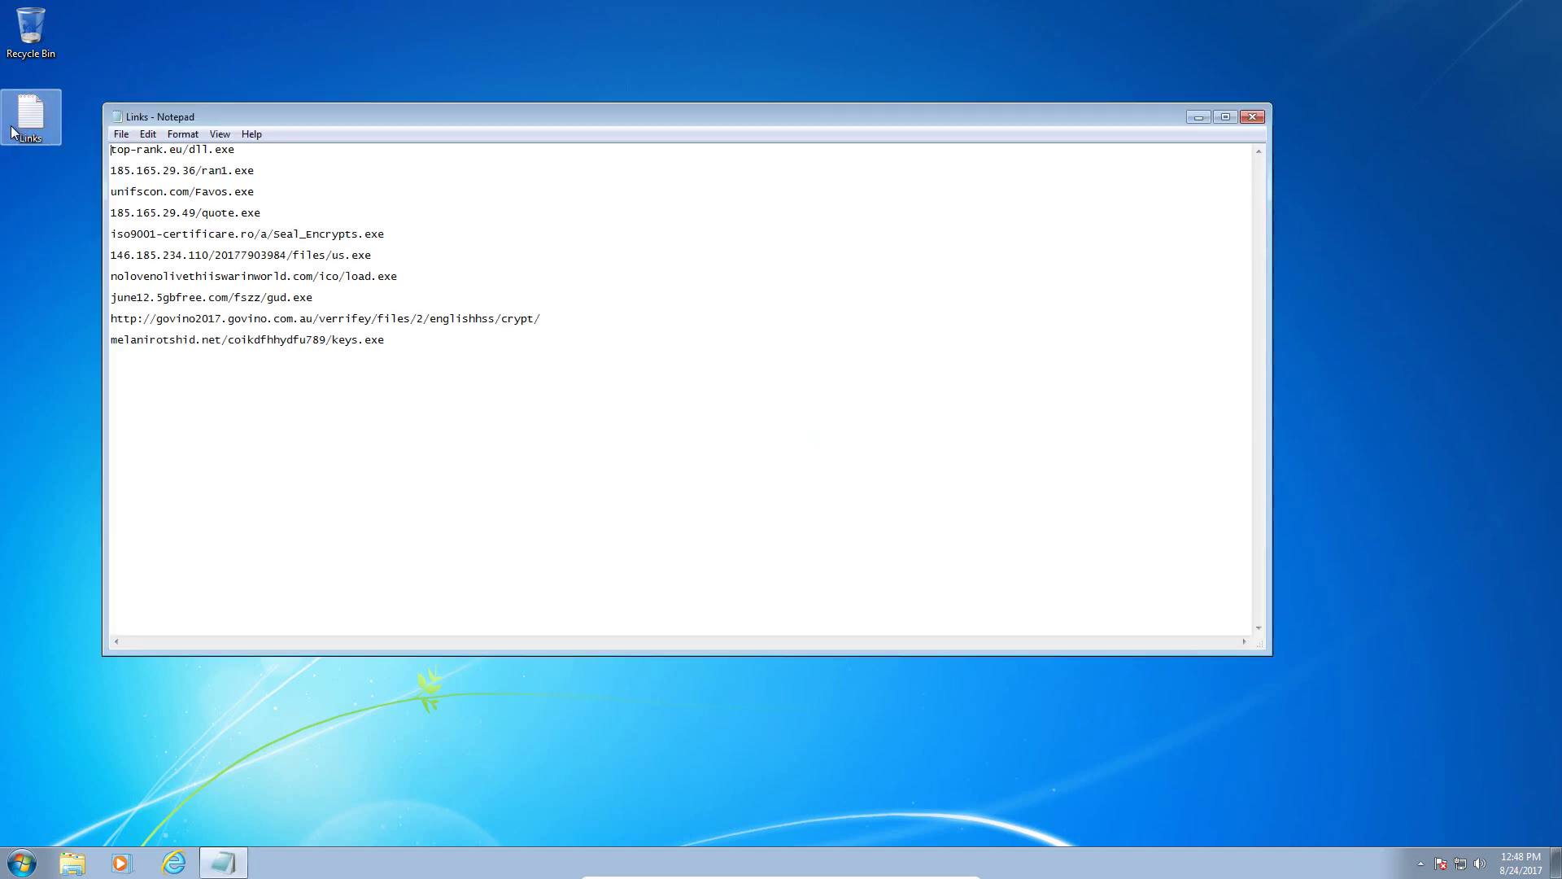
left_click(174, 863)
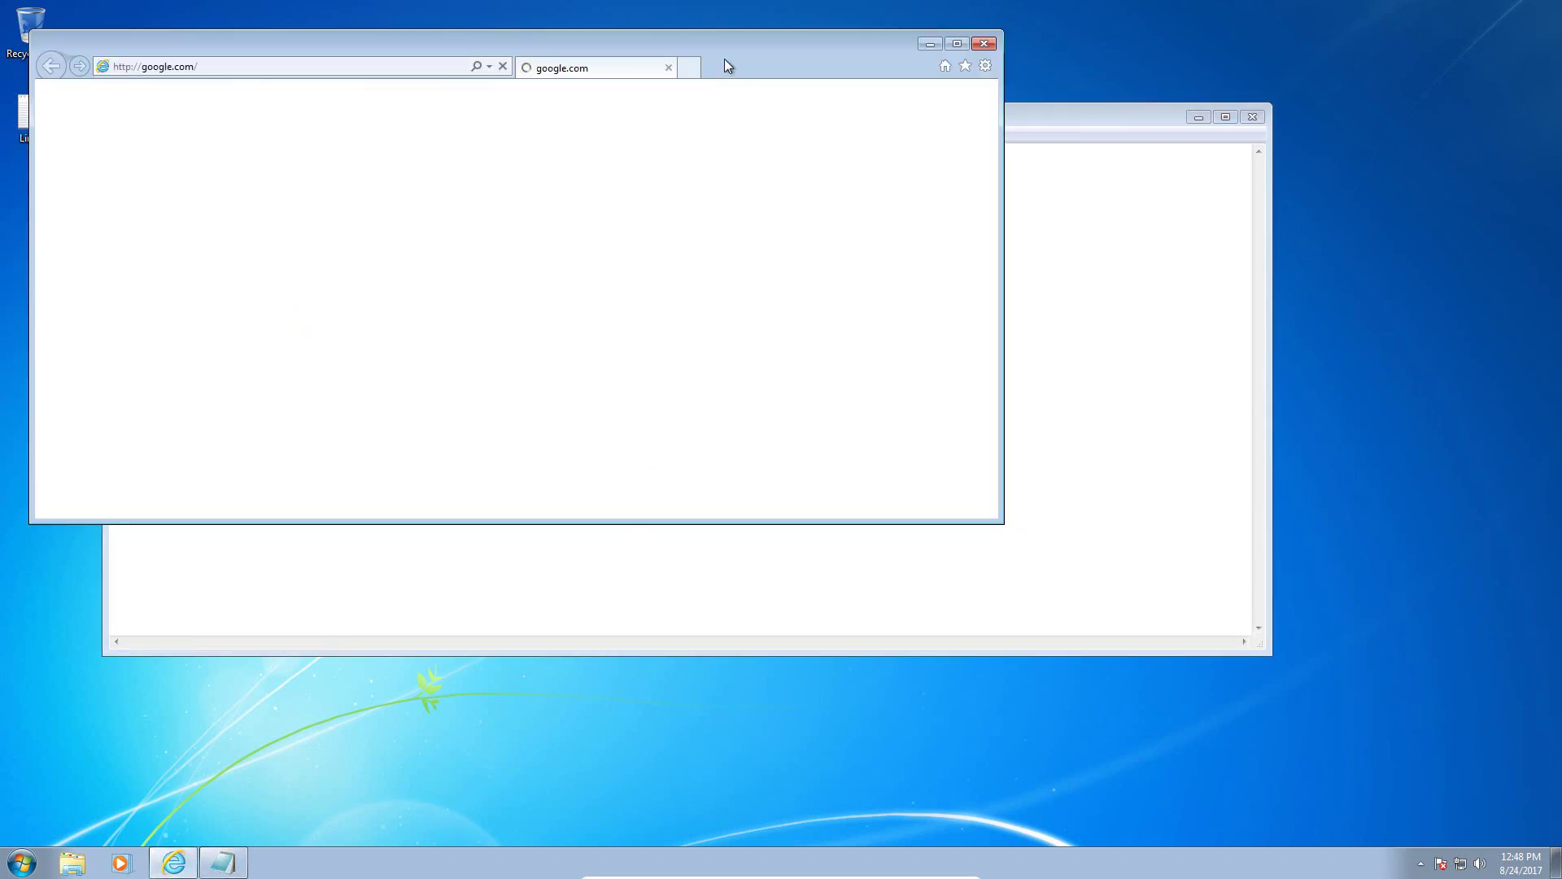
left_click_drag(864, 124, 1167, 114)
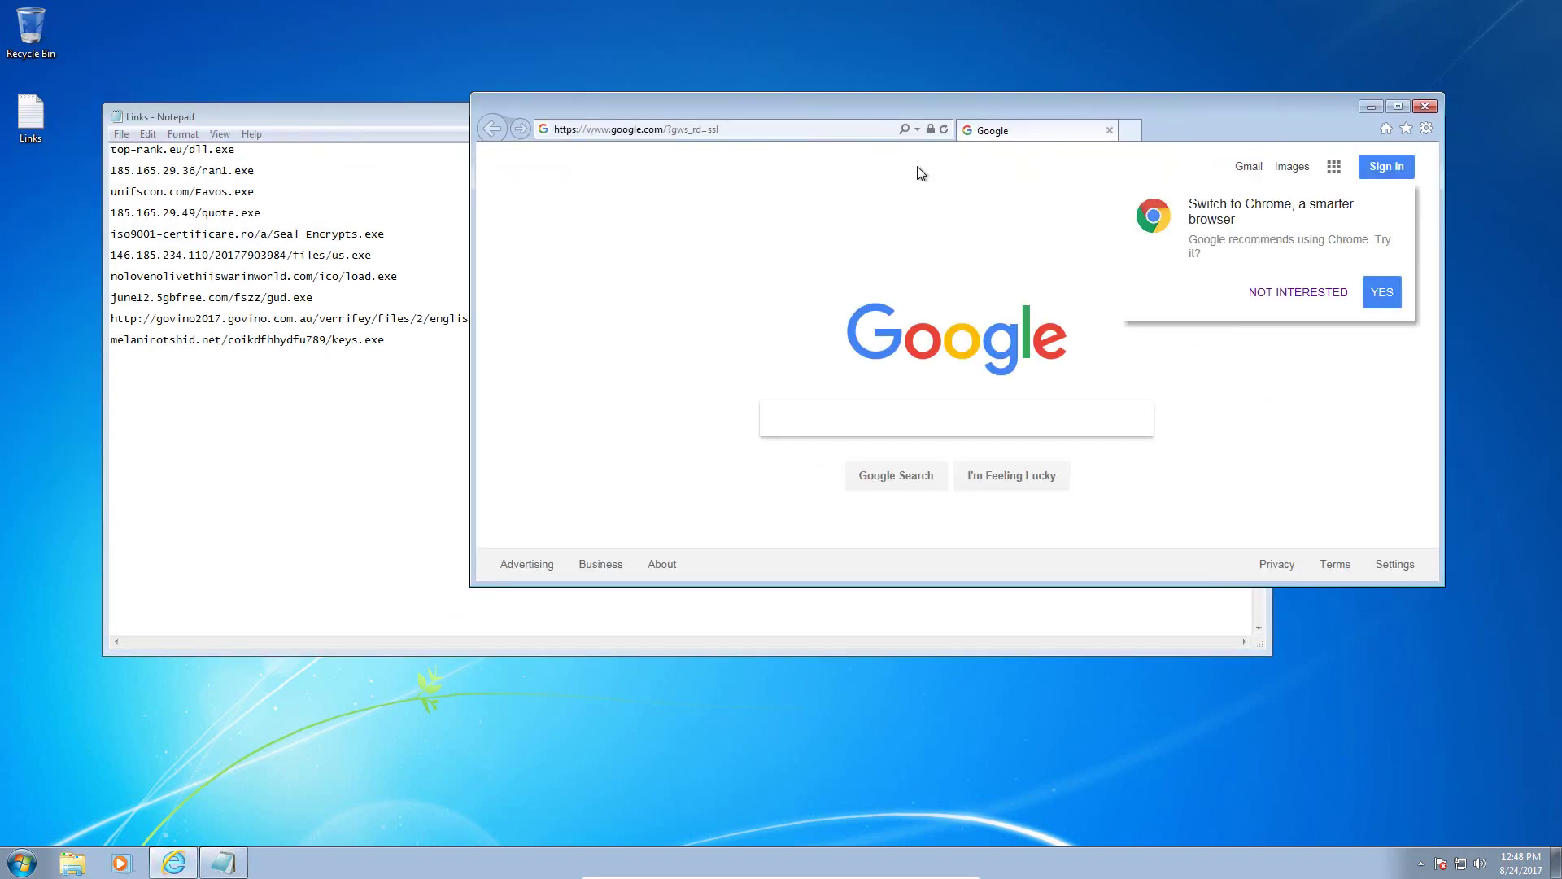
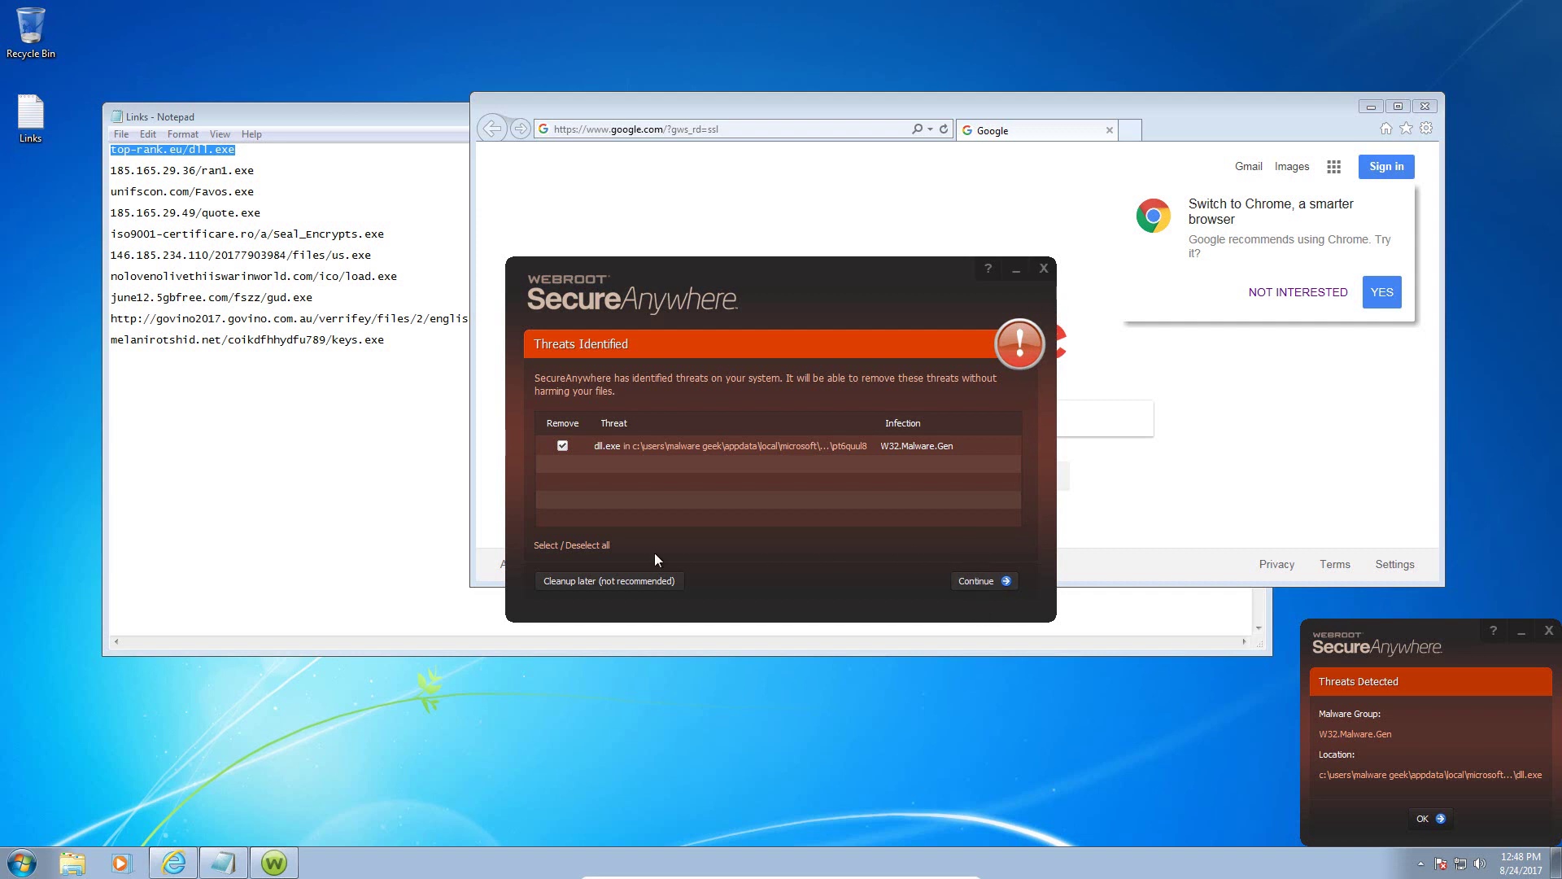
- Postpone the cleanup of the dll.exe threat, then dismiss the error message and the SecureAnywhere window
left_click(617, 583)
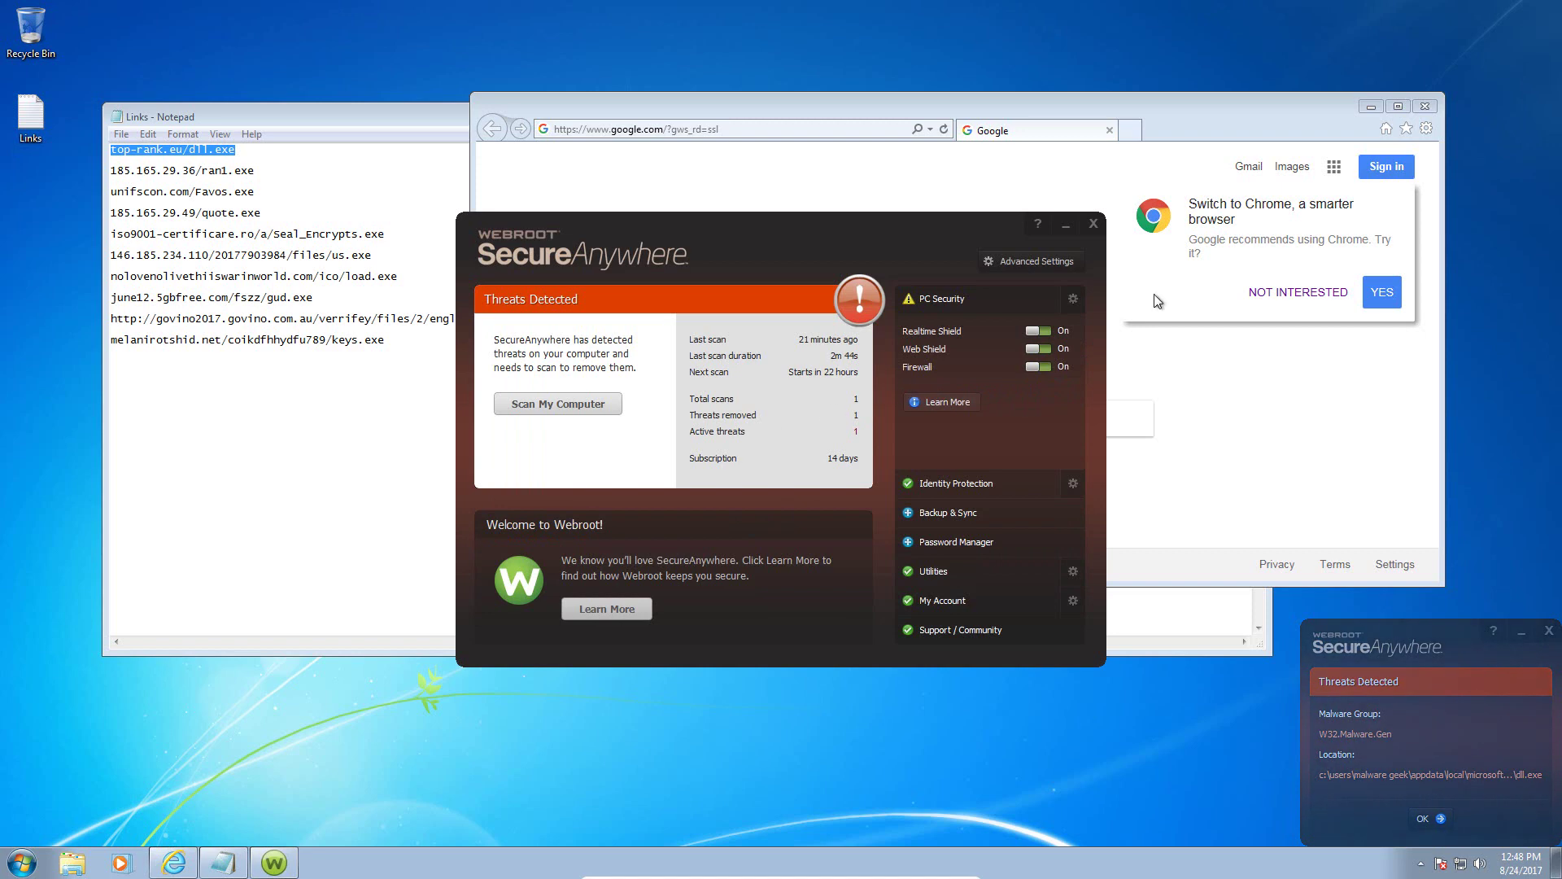
left_click_drag(867, 245, 874, 550)
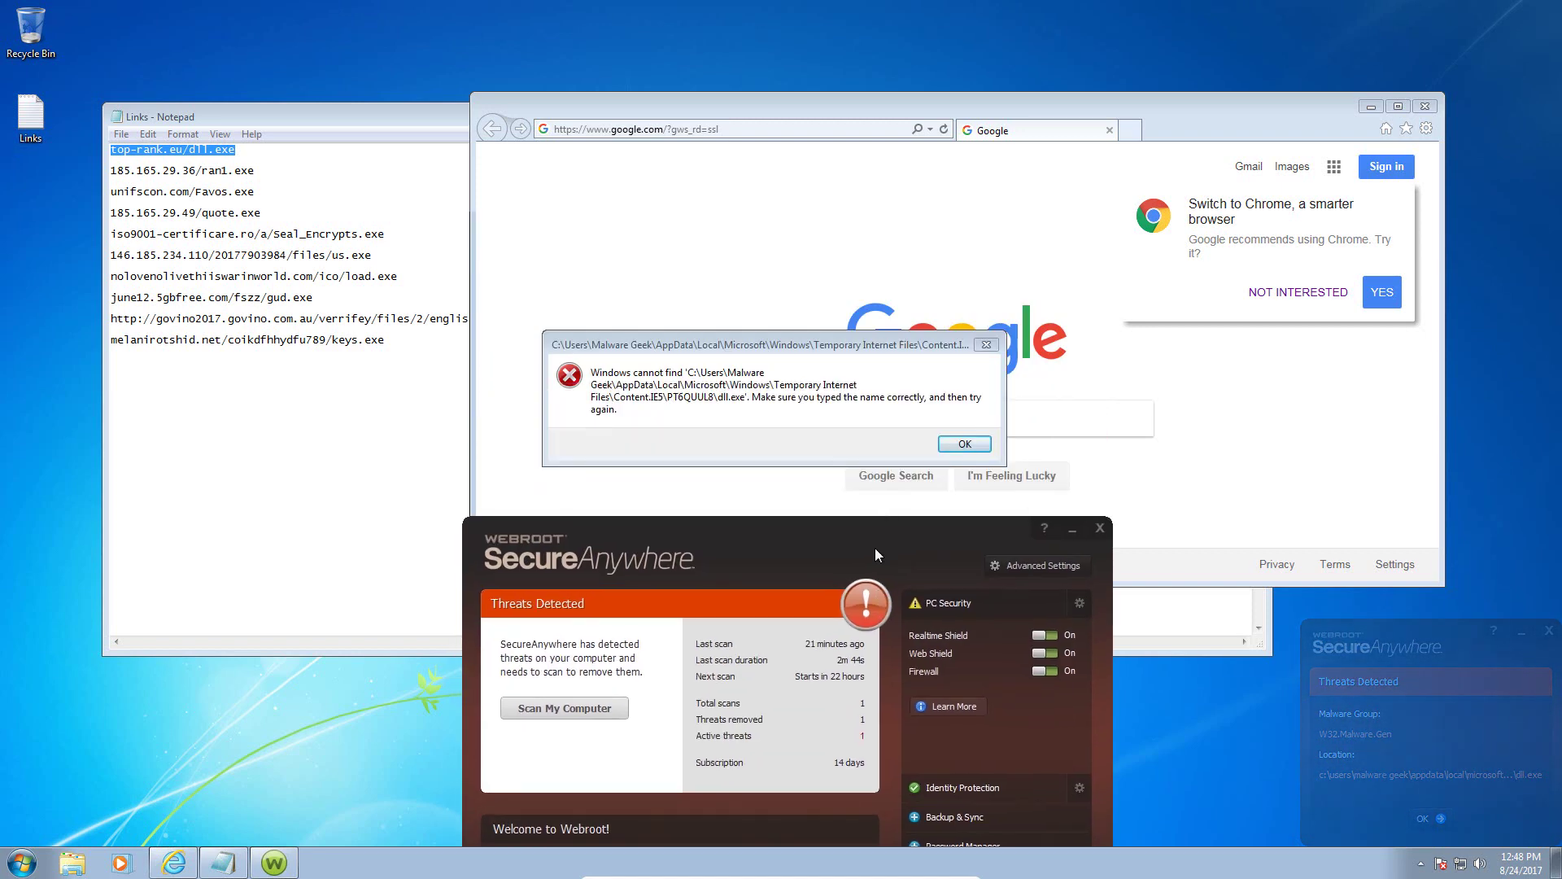
left_click(950, 442)
left_click(715, 627)
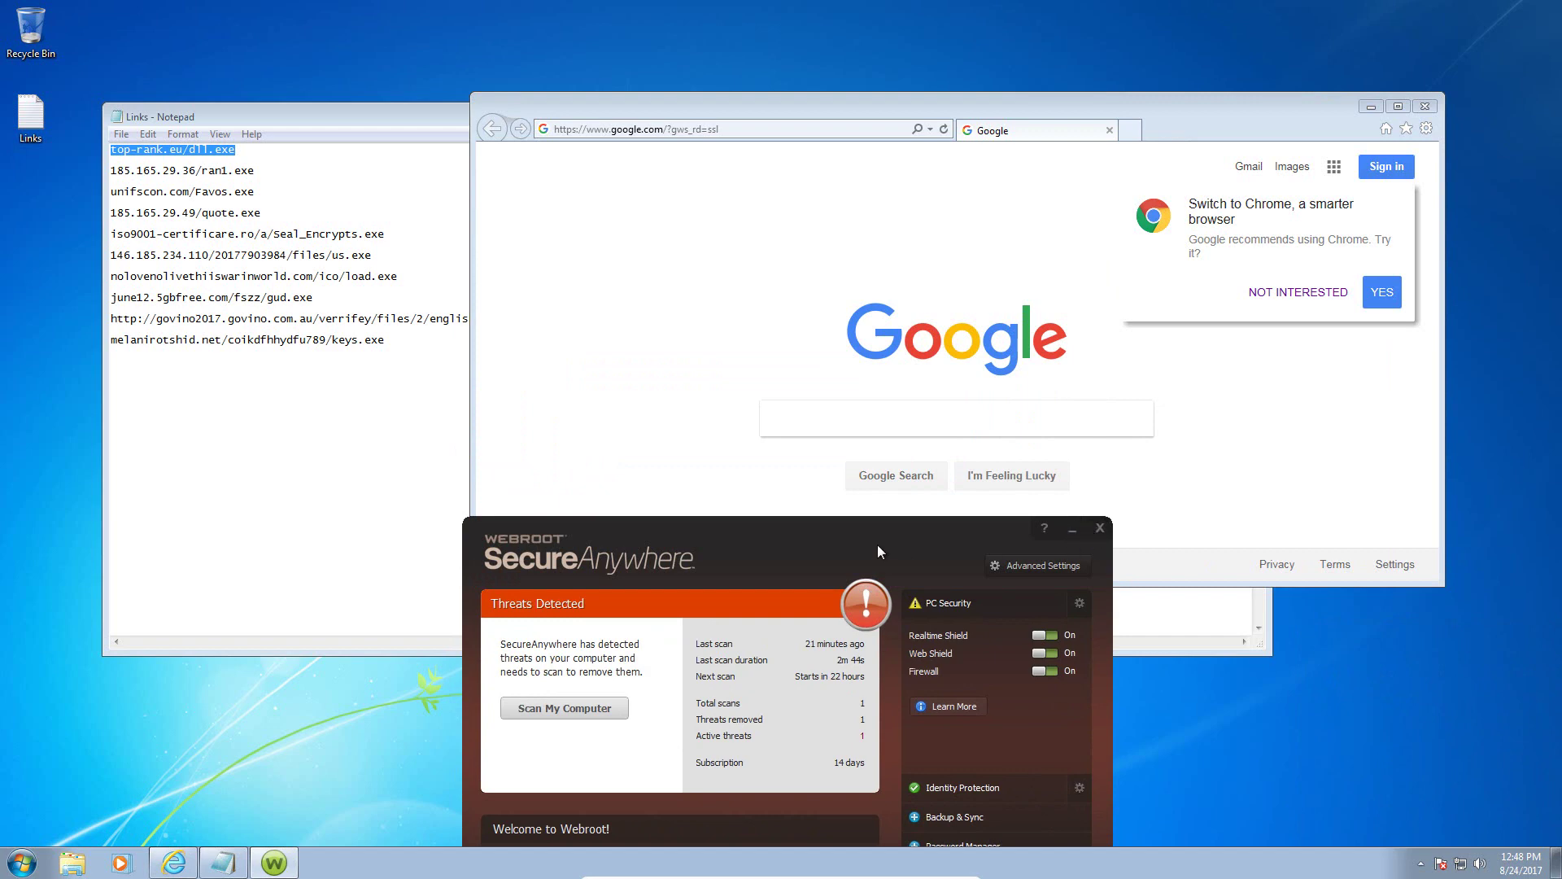
left_click_drag(878, 544, 878, 365)
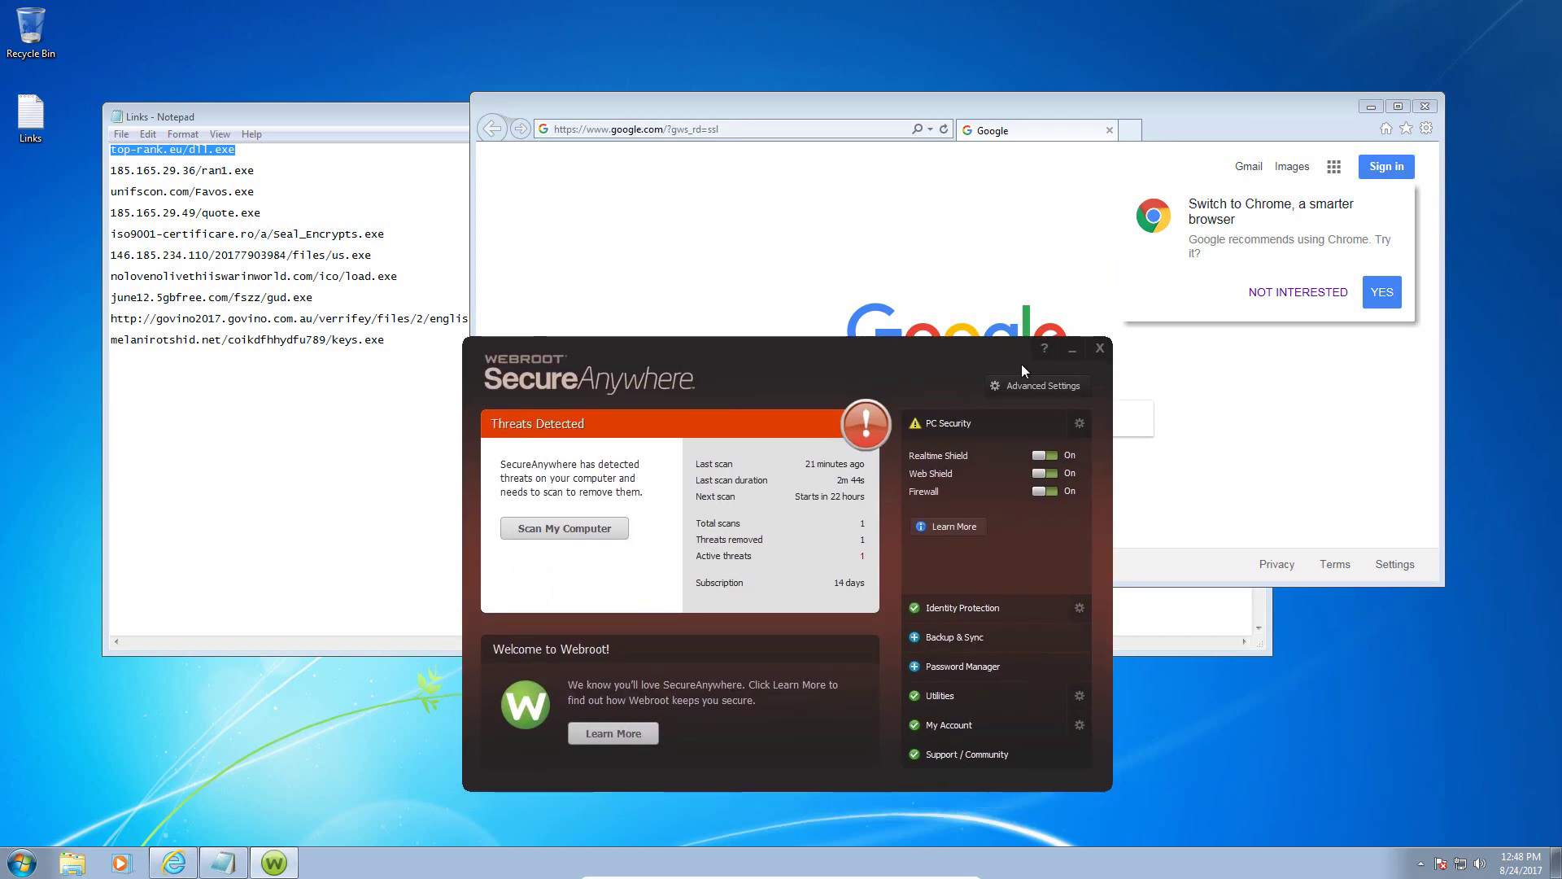
left_click(1099, 348)
- Copy the ran1.exe link from the Links file and load it in the browser
left_click(304, 195)
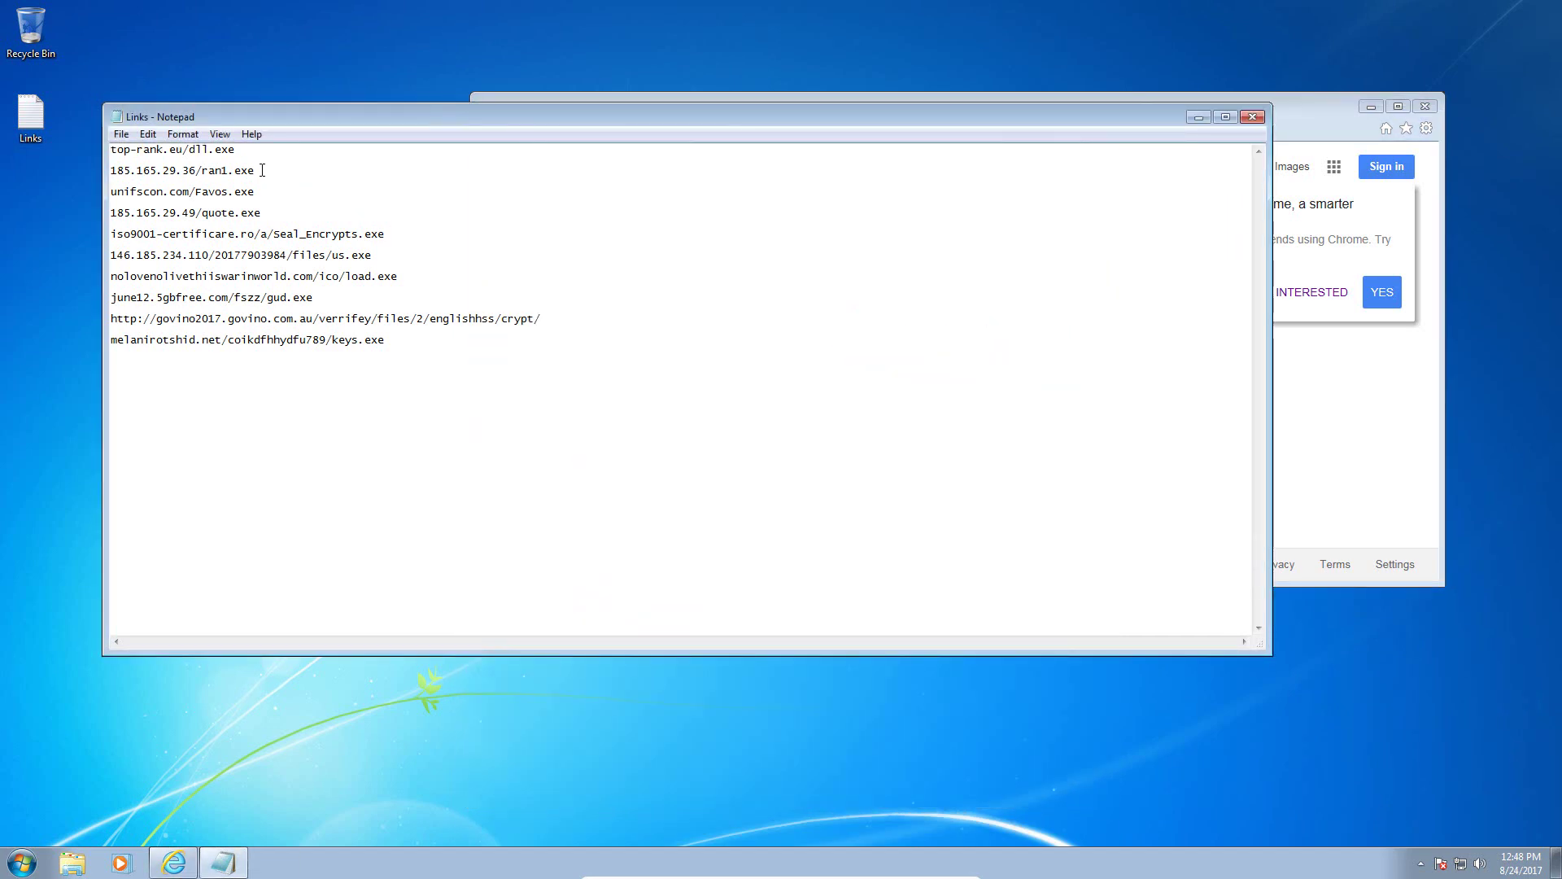
left_click_drag(262, 170, 106, 171)
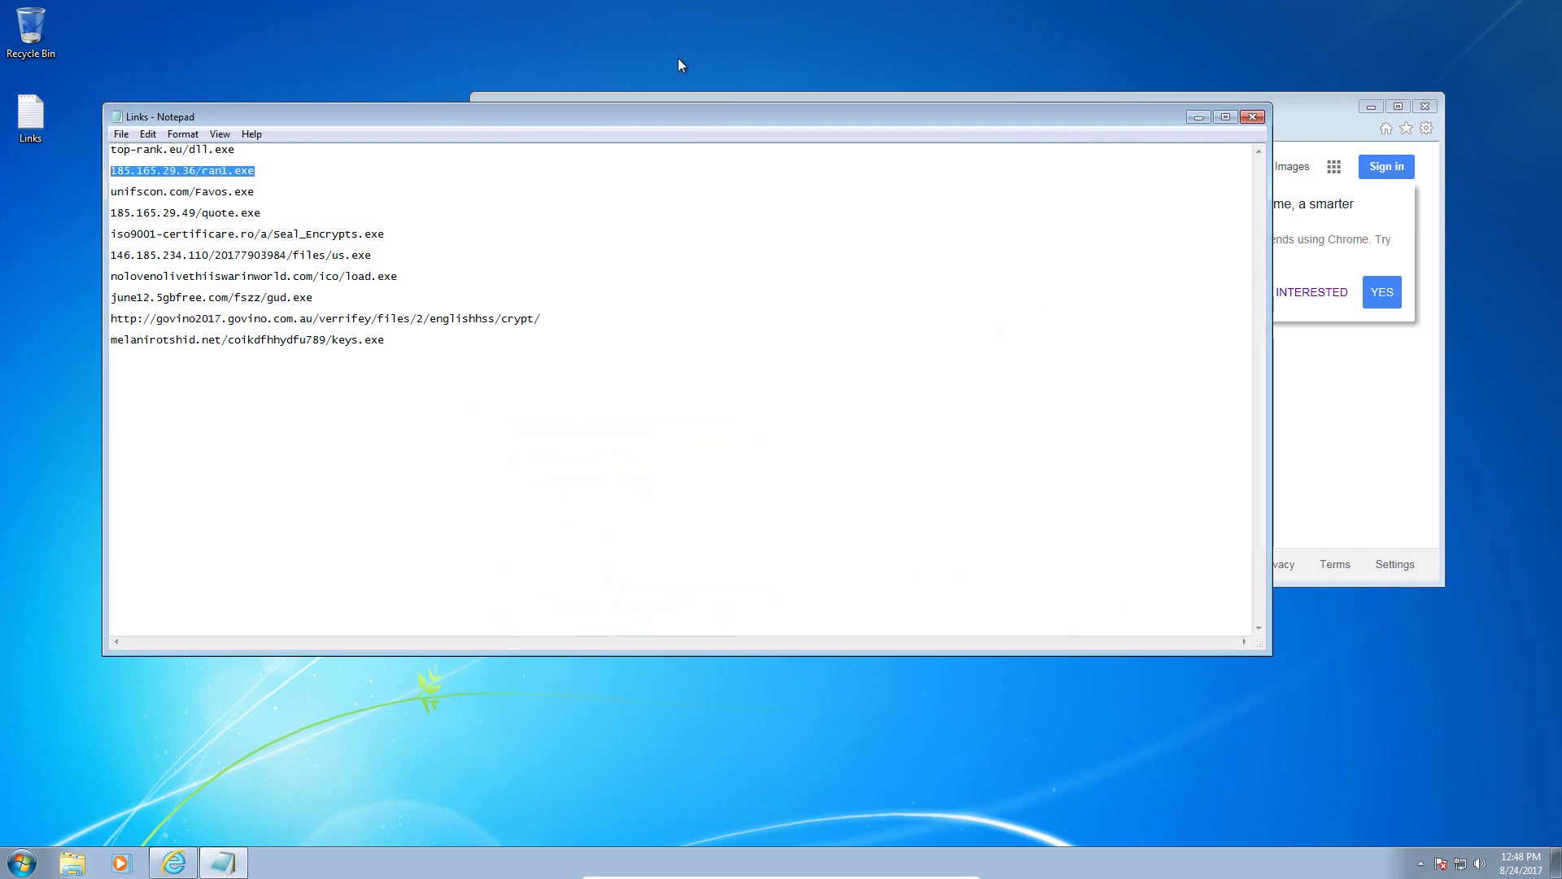
left_click(1340, 126)
left_click(852, 126)
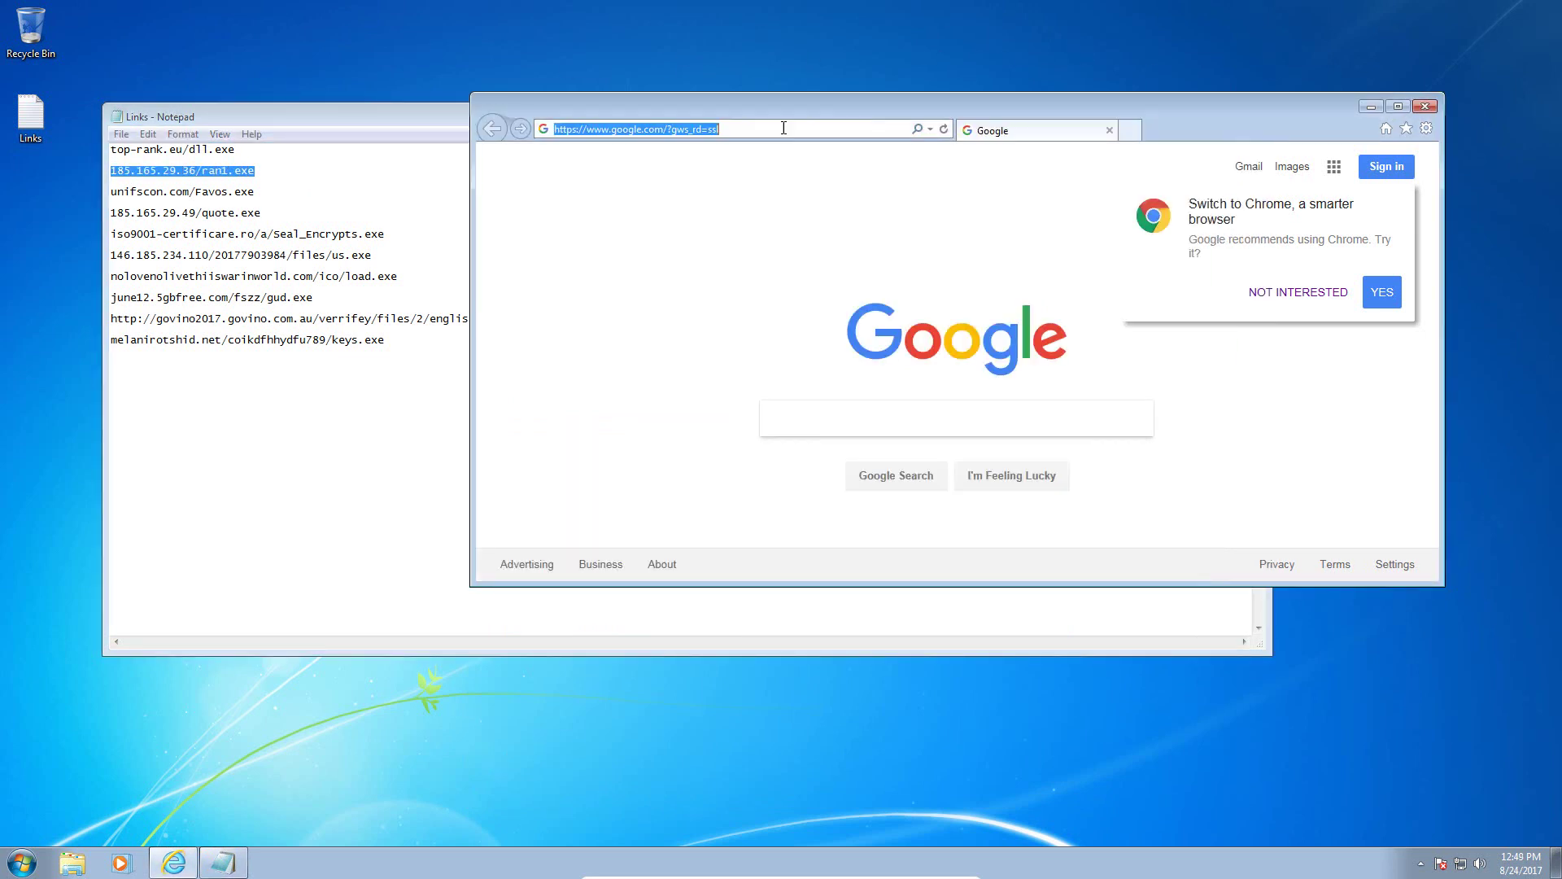
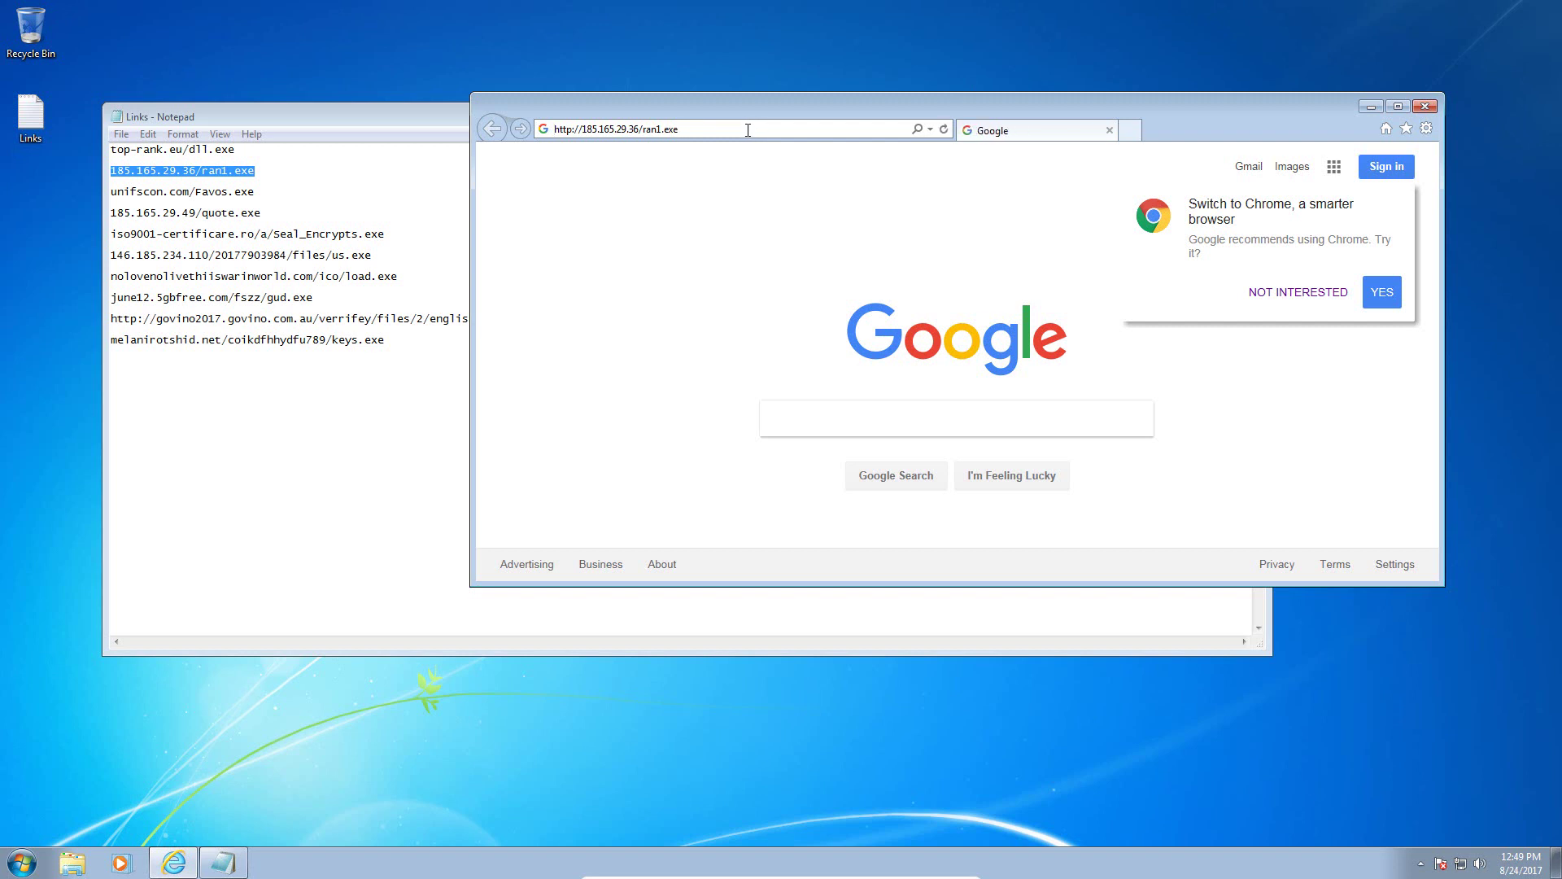
- Copy the unifscon.com/Favos.exe link from the Links file and load it in the browser
left_click(293, 193)
left_click_drag(293, 193, 105, 194)
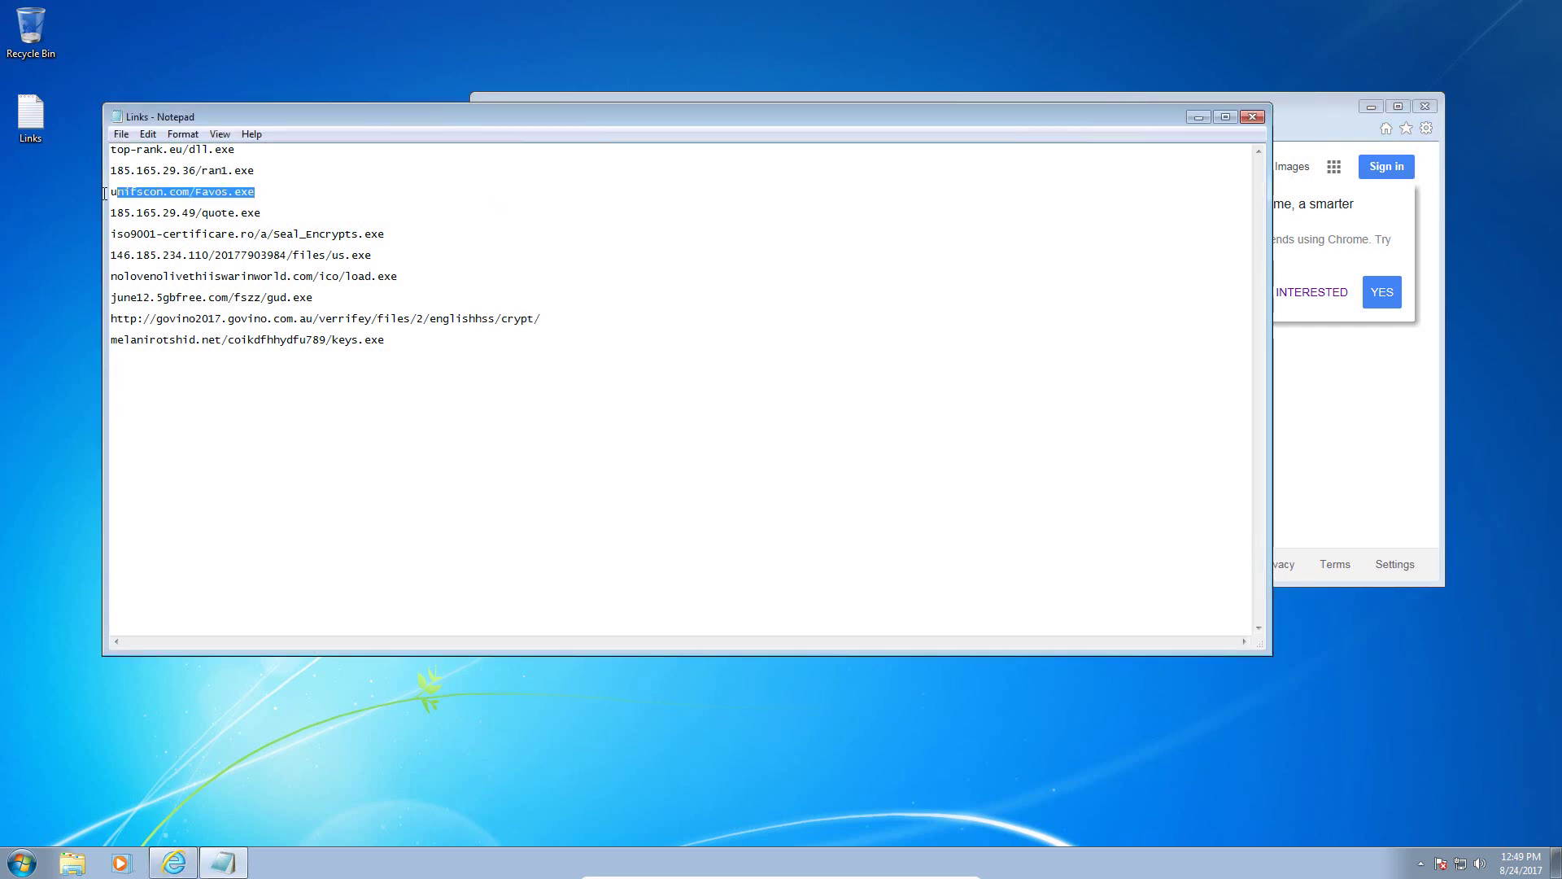
left_click(1289, 112)
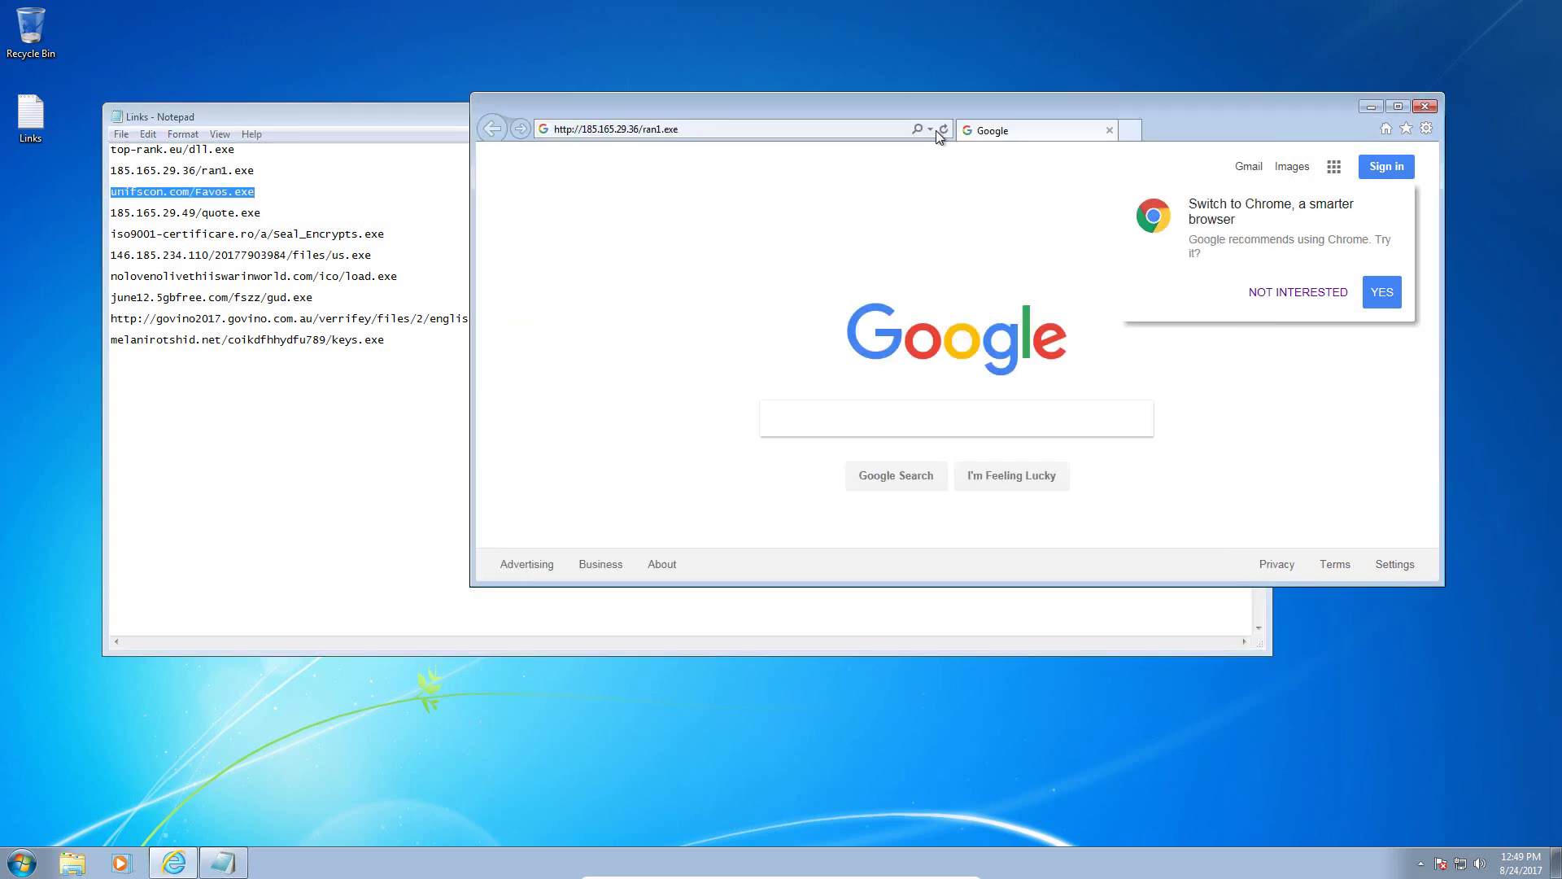
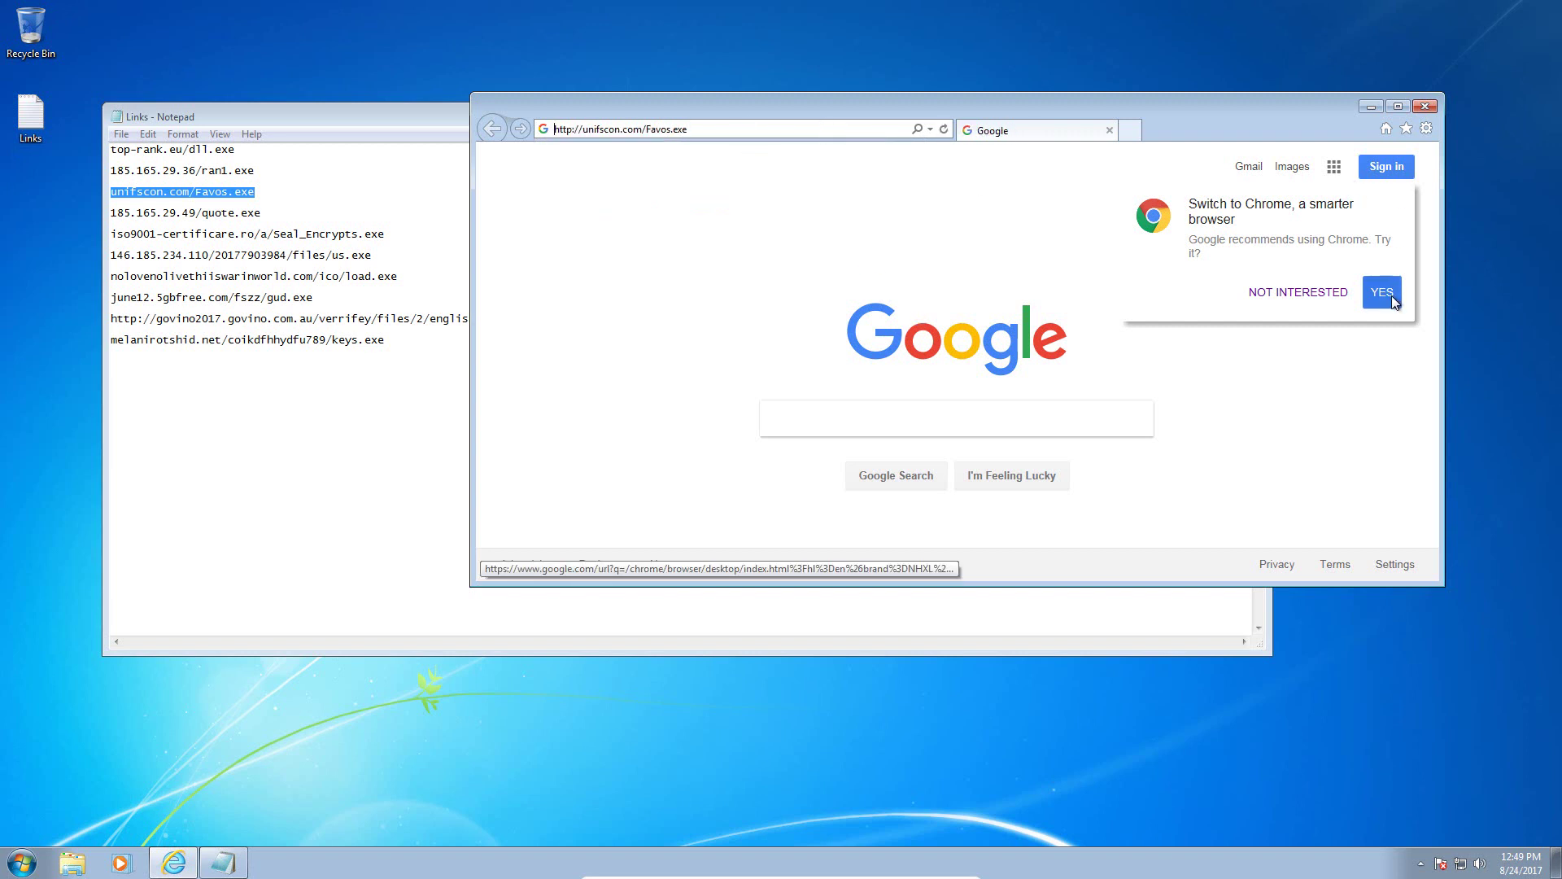
left_click(1308, 300)
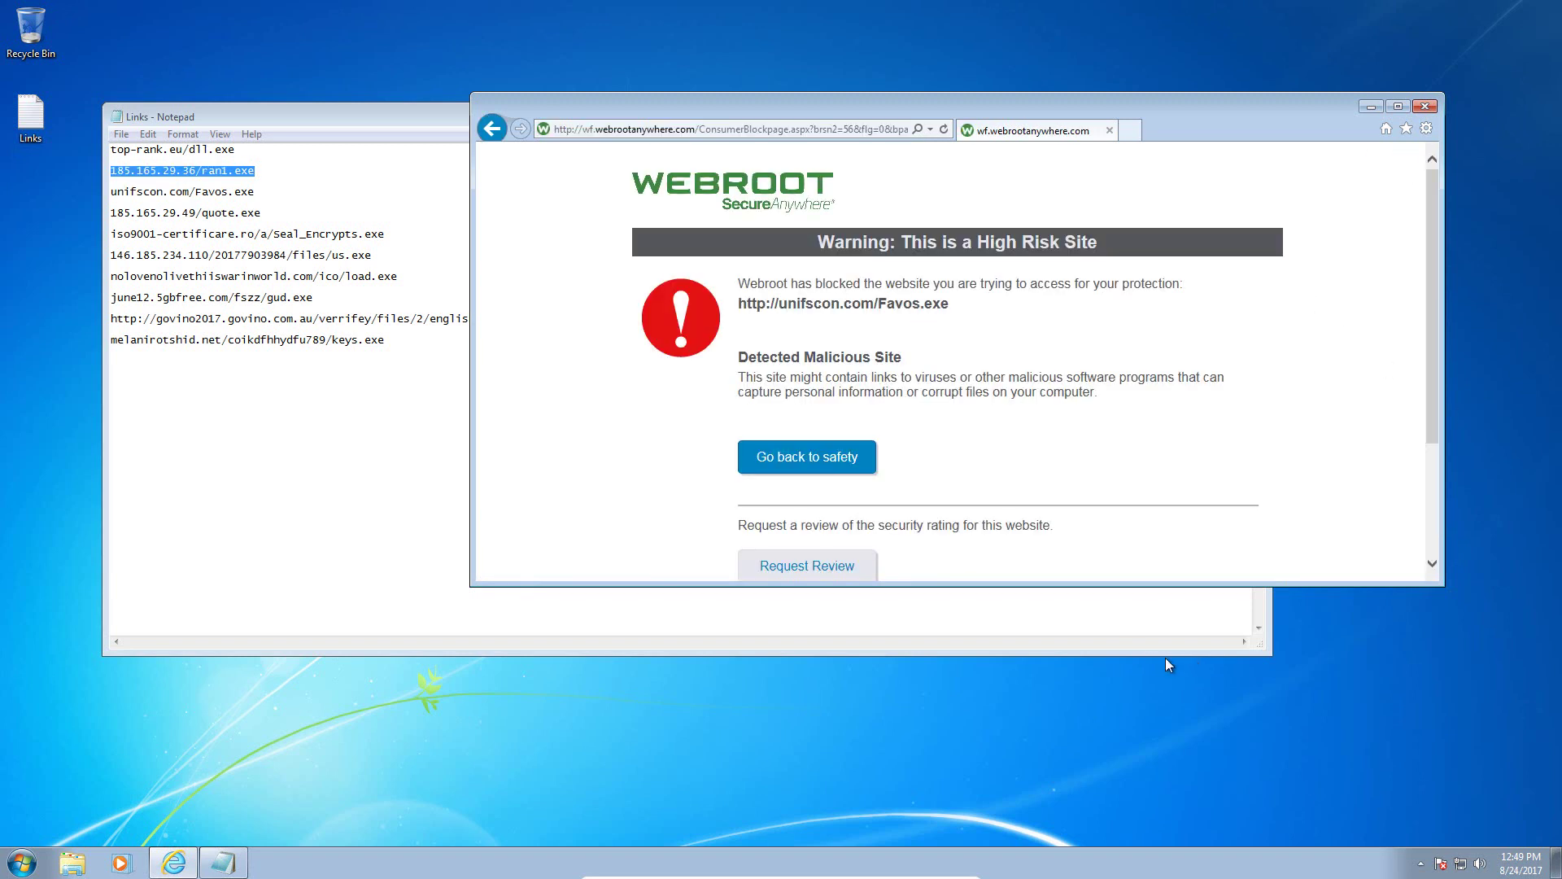
- Copy the ran1.exe link from the Links file again and reload it in the browser
left_click(152, 195)
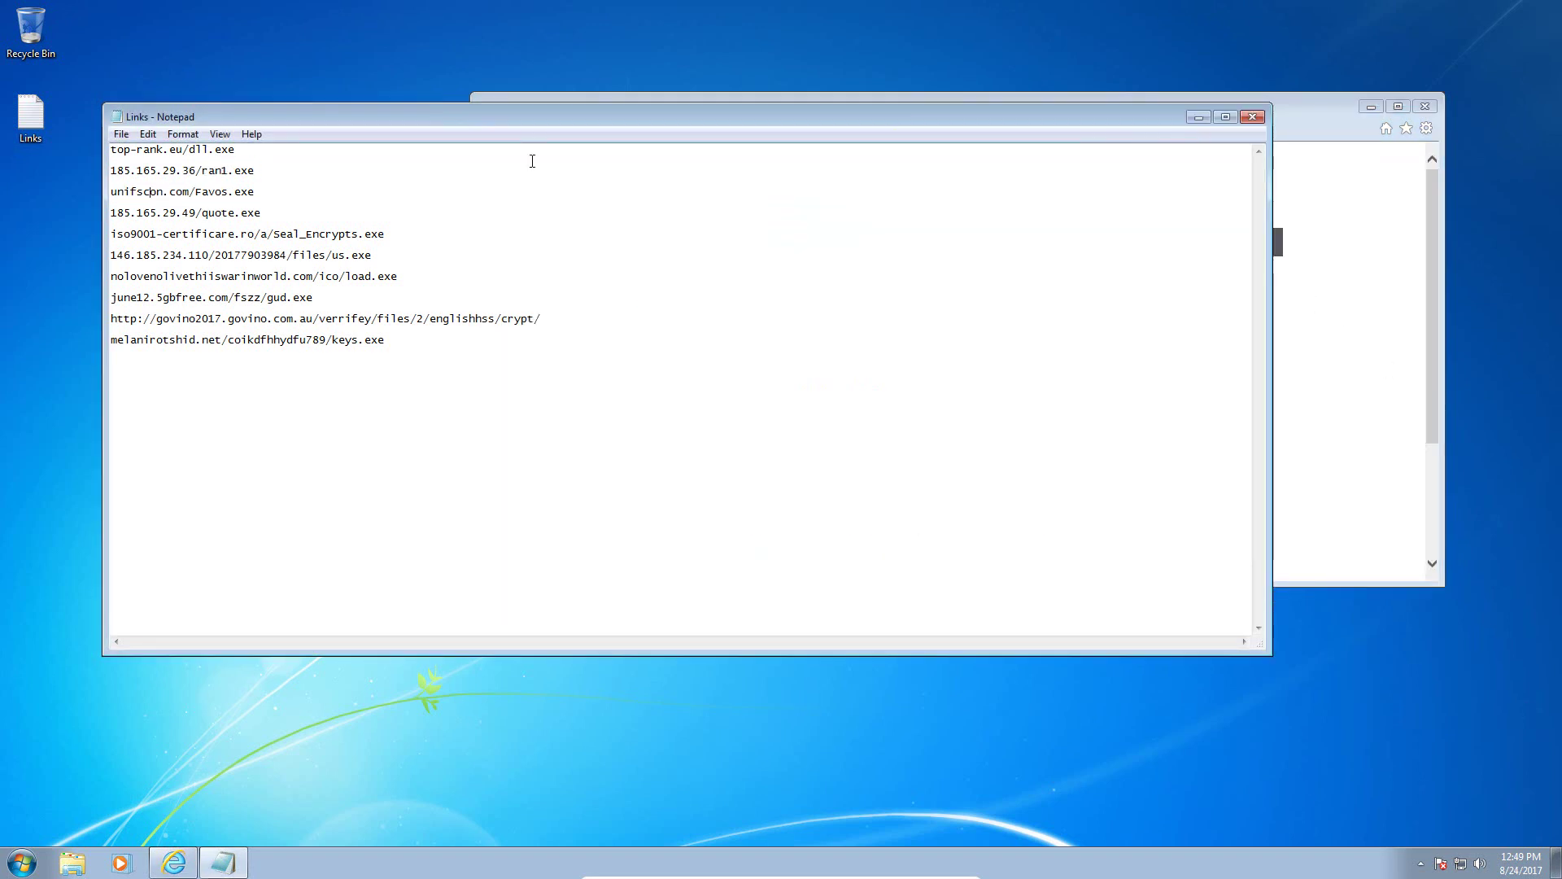
left_click(1412, 232)
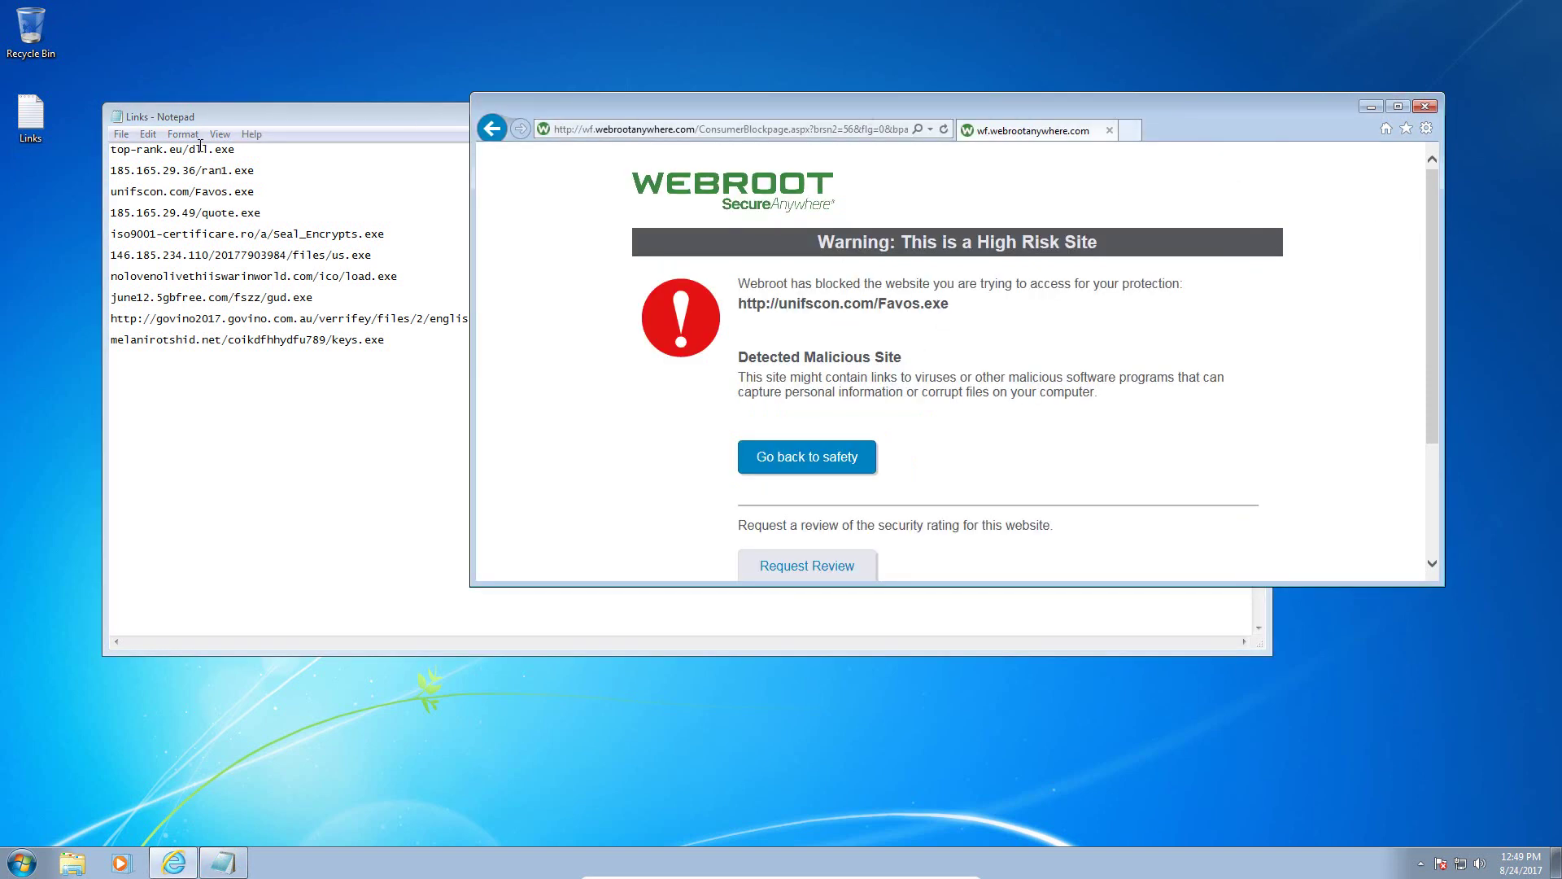
left_click(217, 175)
double_click(216, 174)
key("ctrl+c")
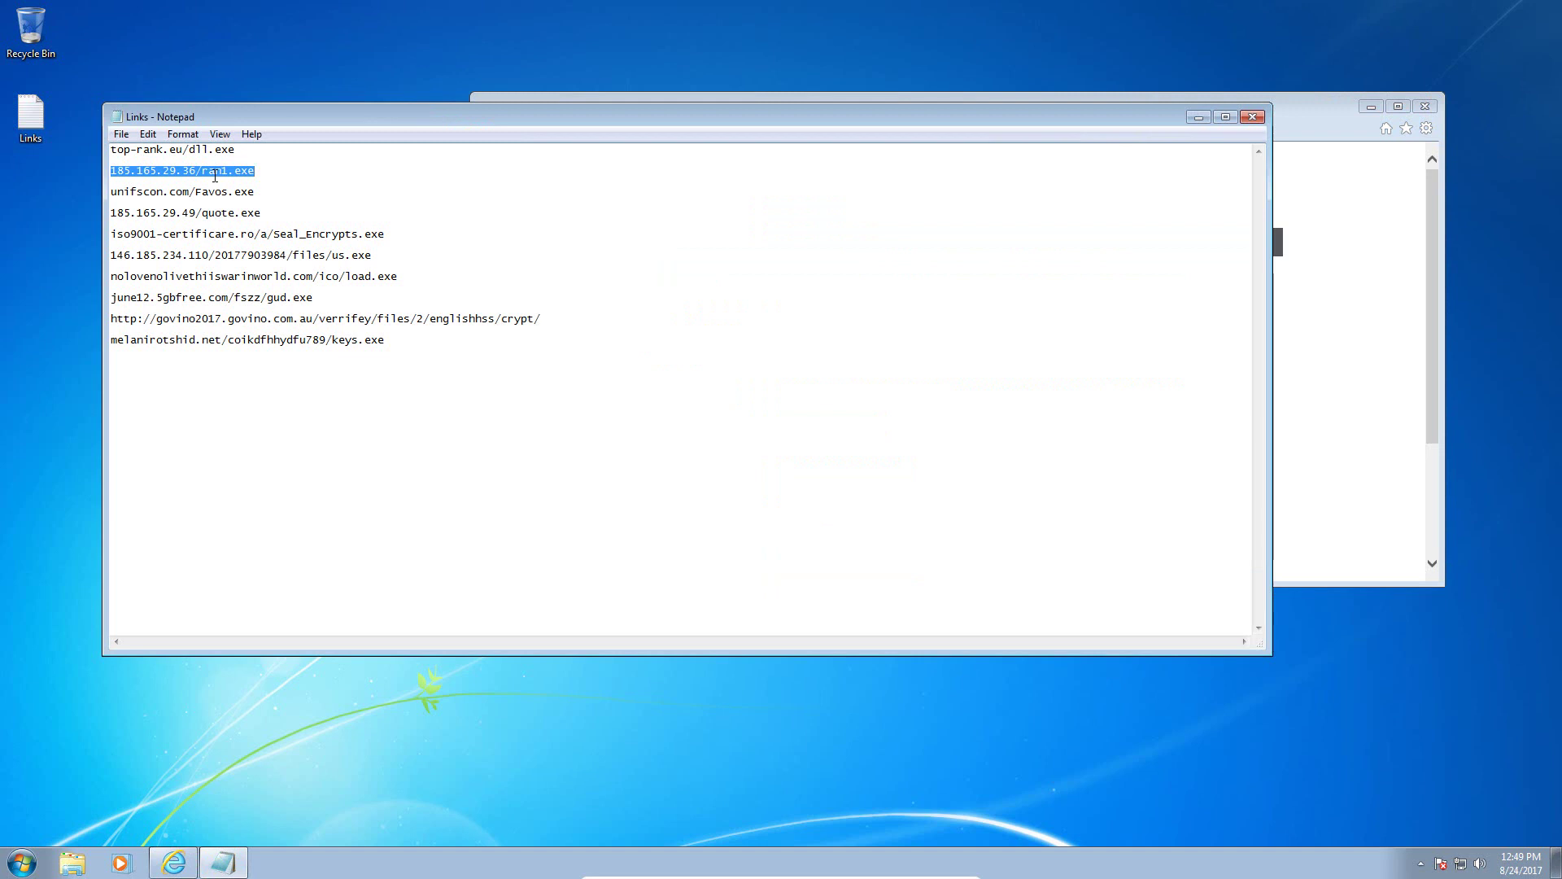
left_click(1274, 100)
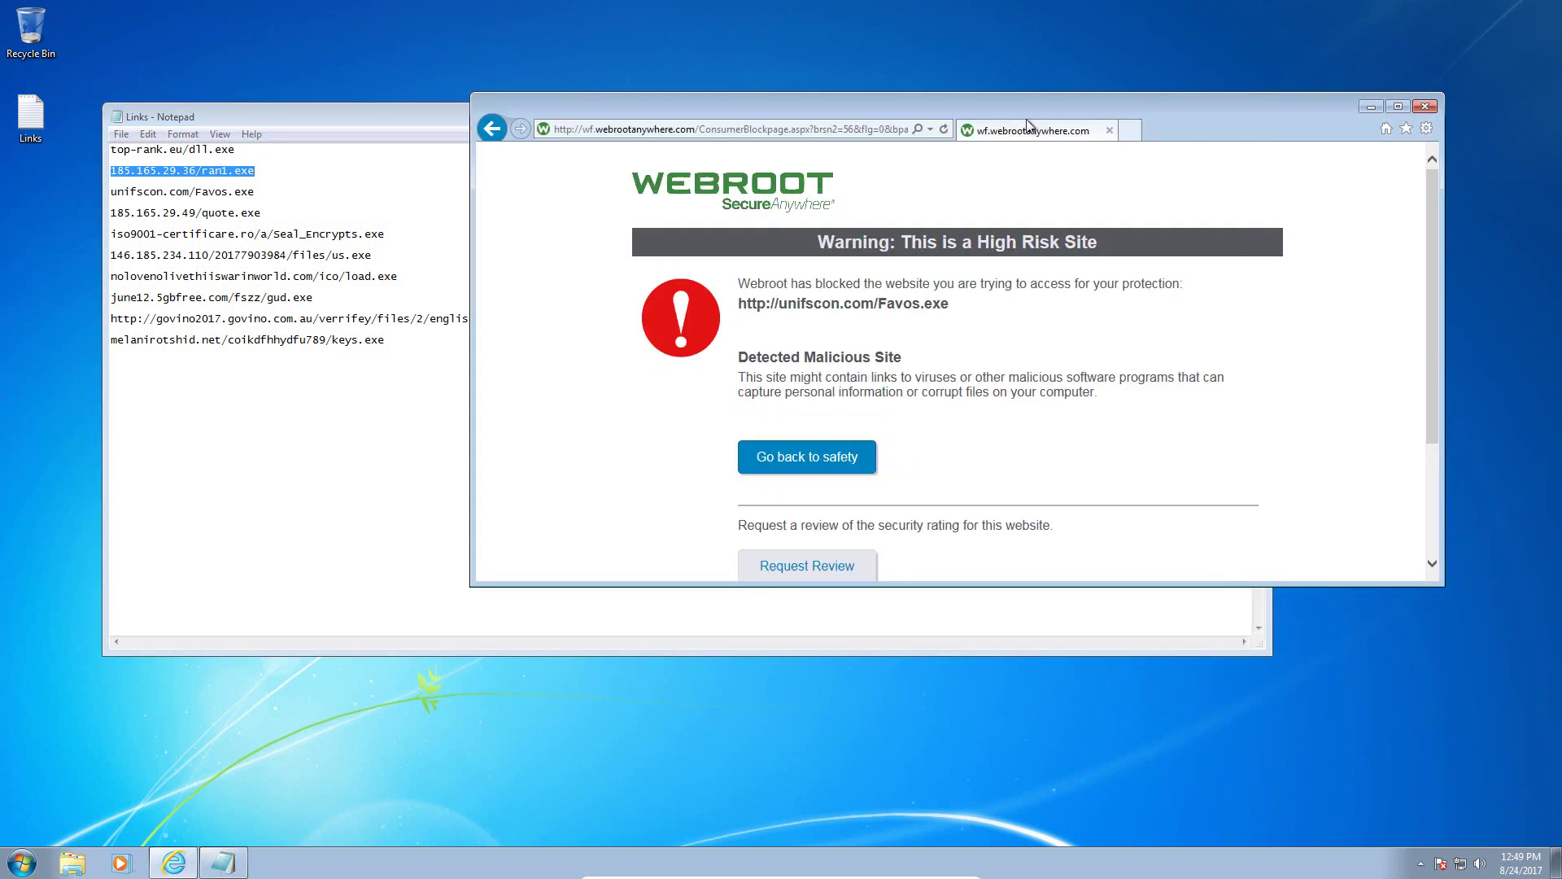
left_click(817, 129)
key("ctrl+v")
key("Return")
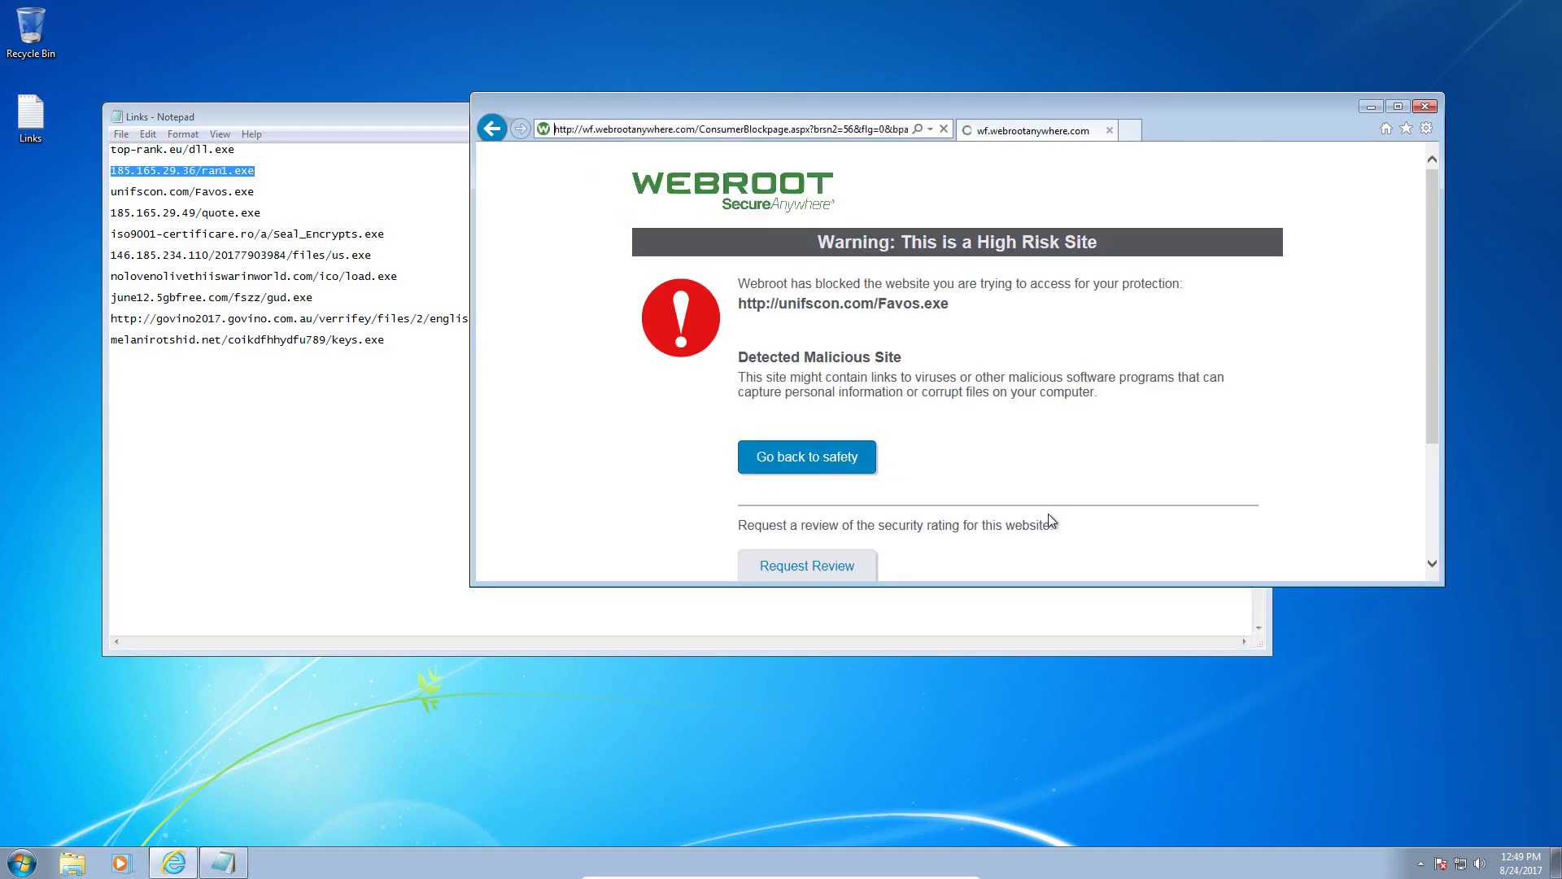
- Load the quote.exe link and the Seal_Encrypts.exe link from the Links file one after the other in the browser
left_click(277, 203)
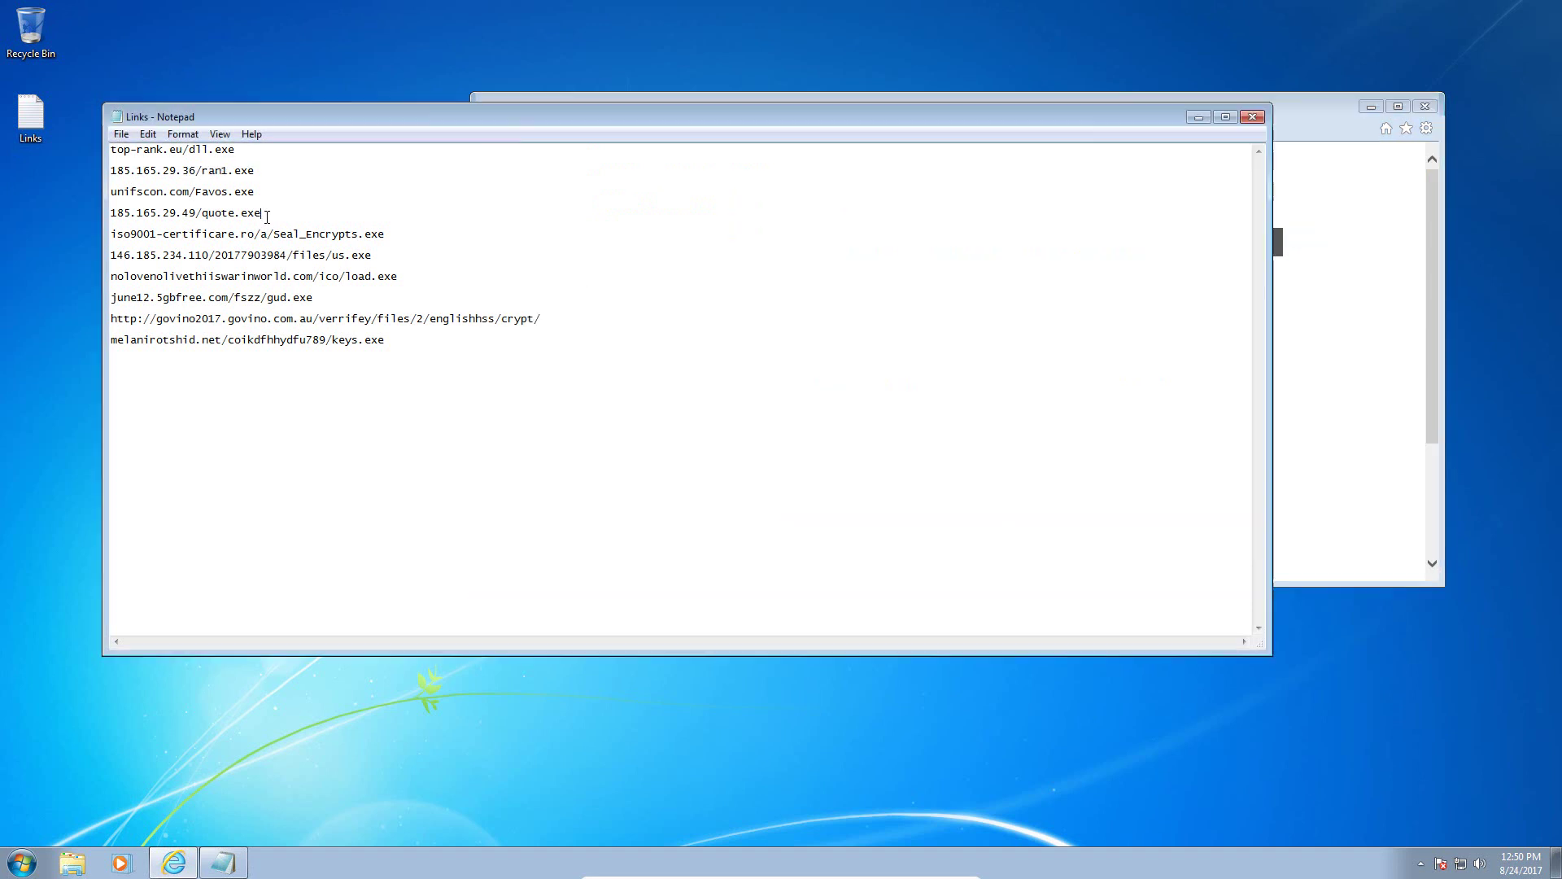
double_click(278, 210)
key("ctrl+c")
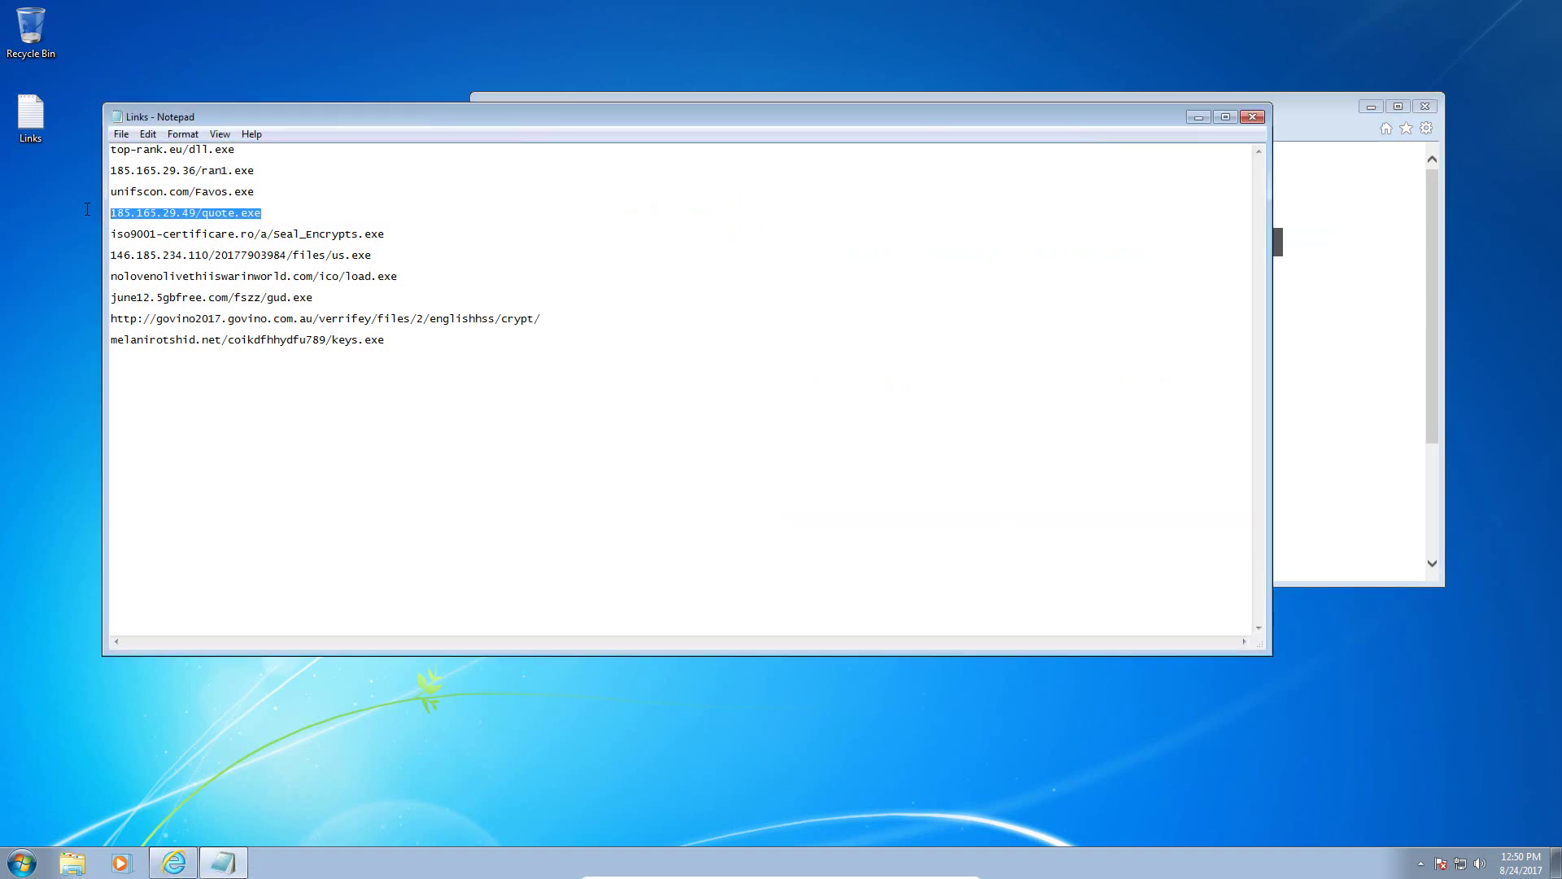
left_click(1299, 212)
left_click(835, 130)
key("ctrl+v")
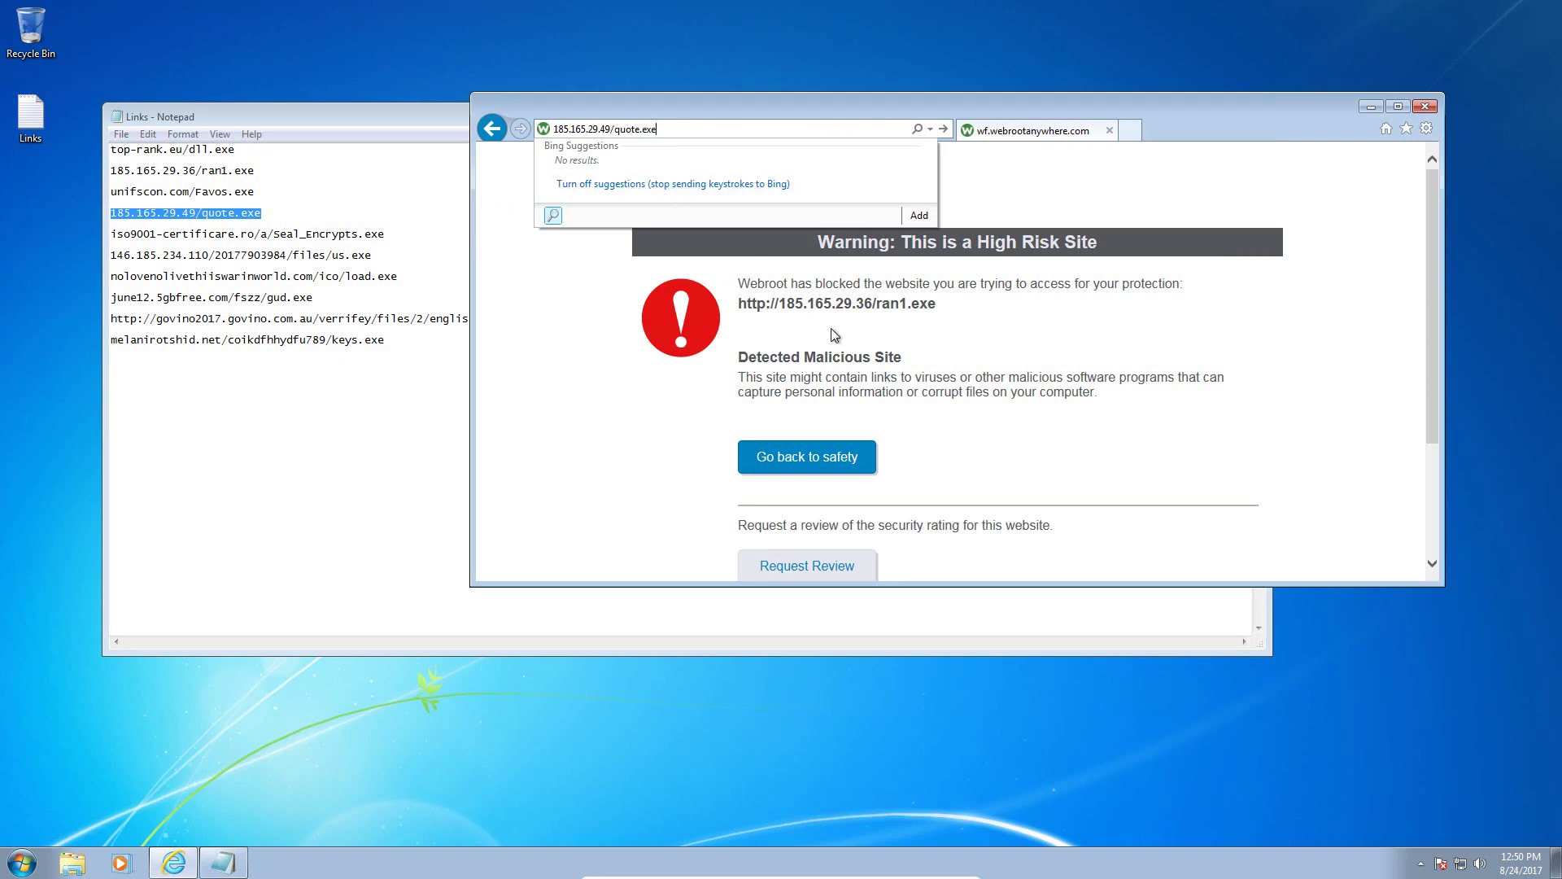
key("Return")
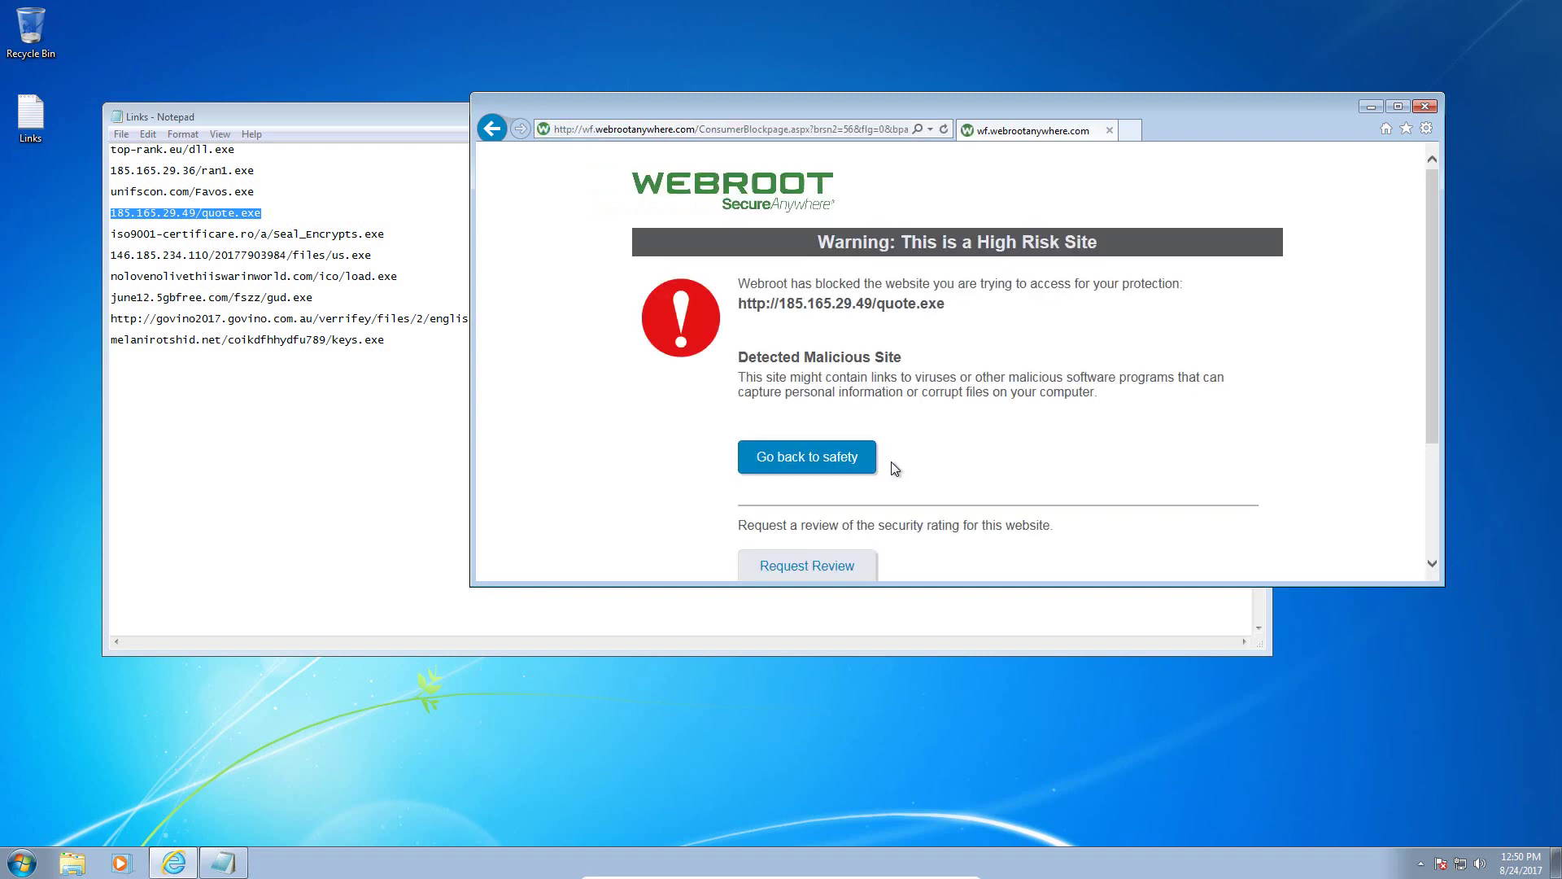
left_click_drag(389, 243, 106, 236)
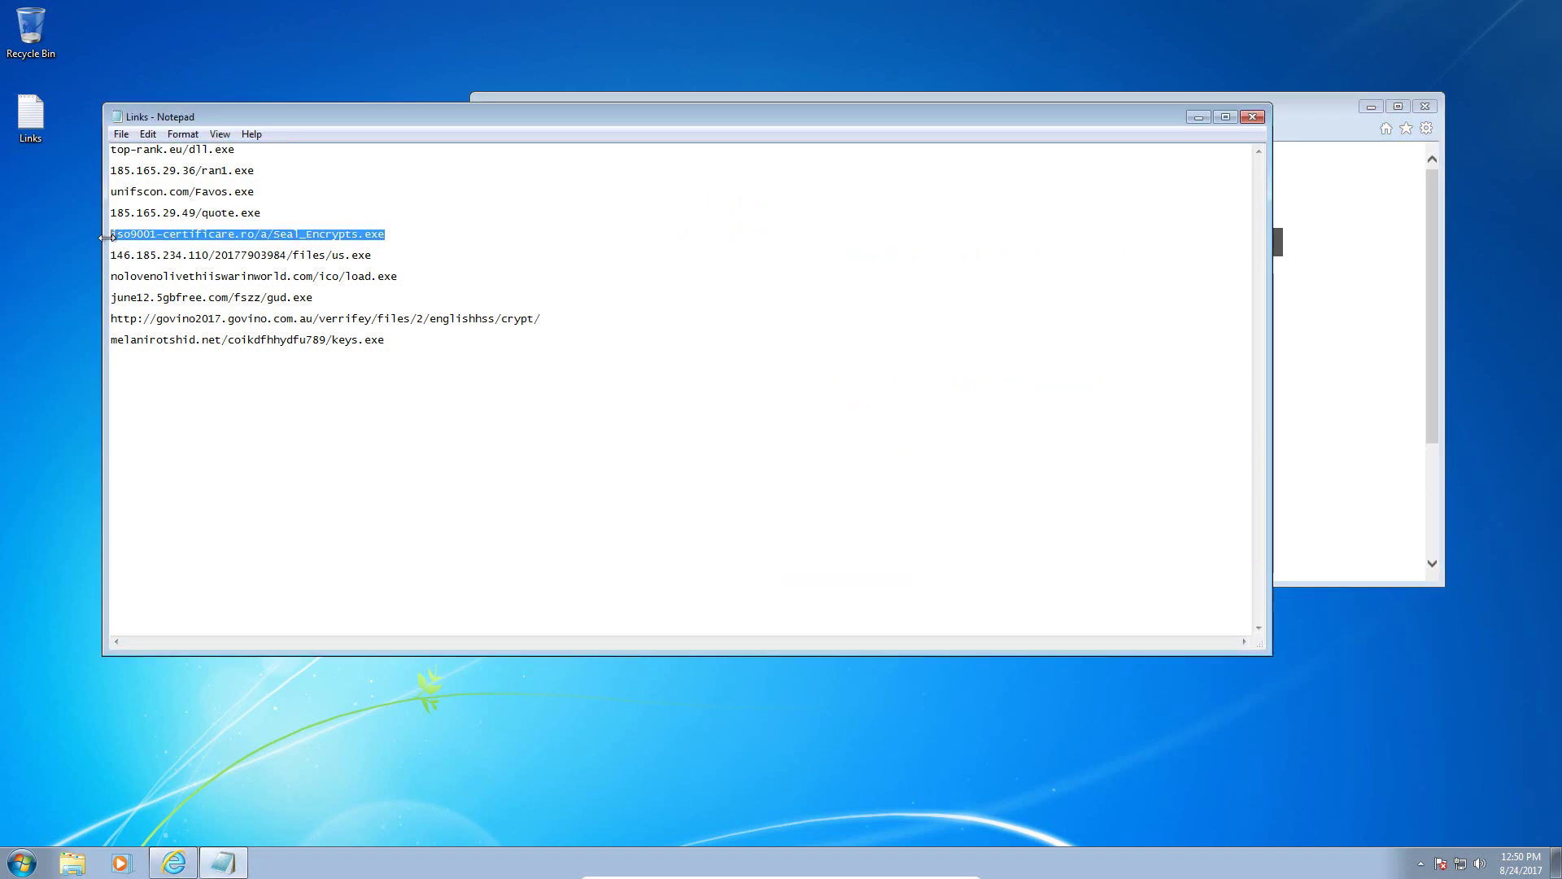
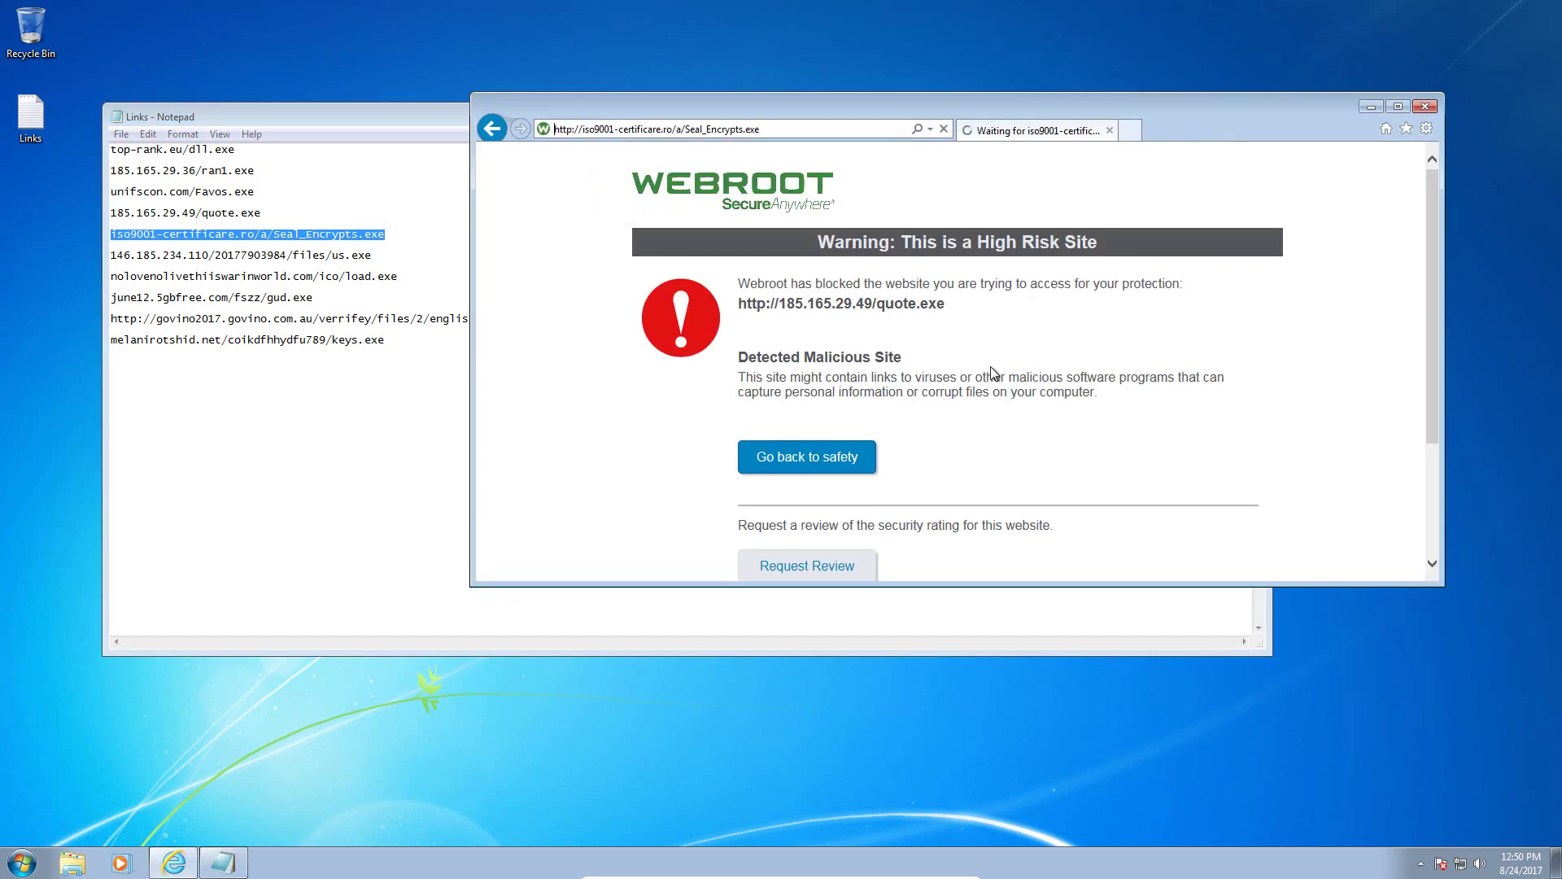
- Copy the us.exe link from the Links file and load it in a new browser tab
left_click(1130, 130)
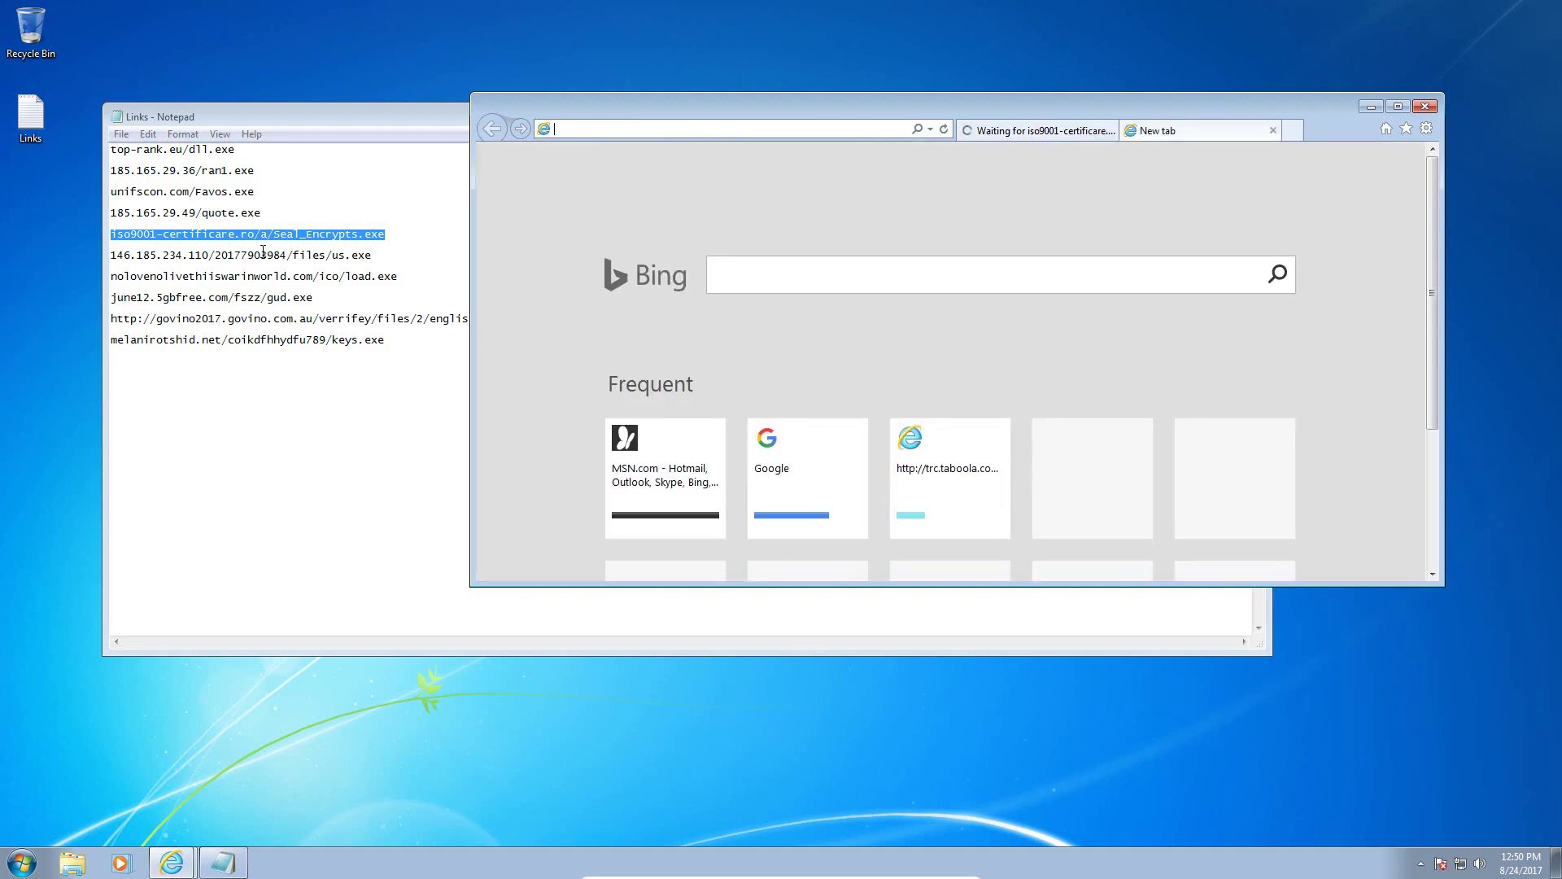
double_click(262, 255)
key("ctrl+c")
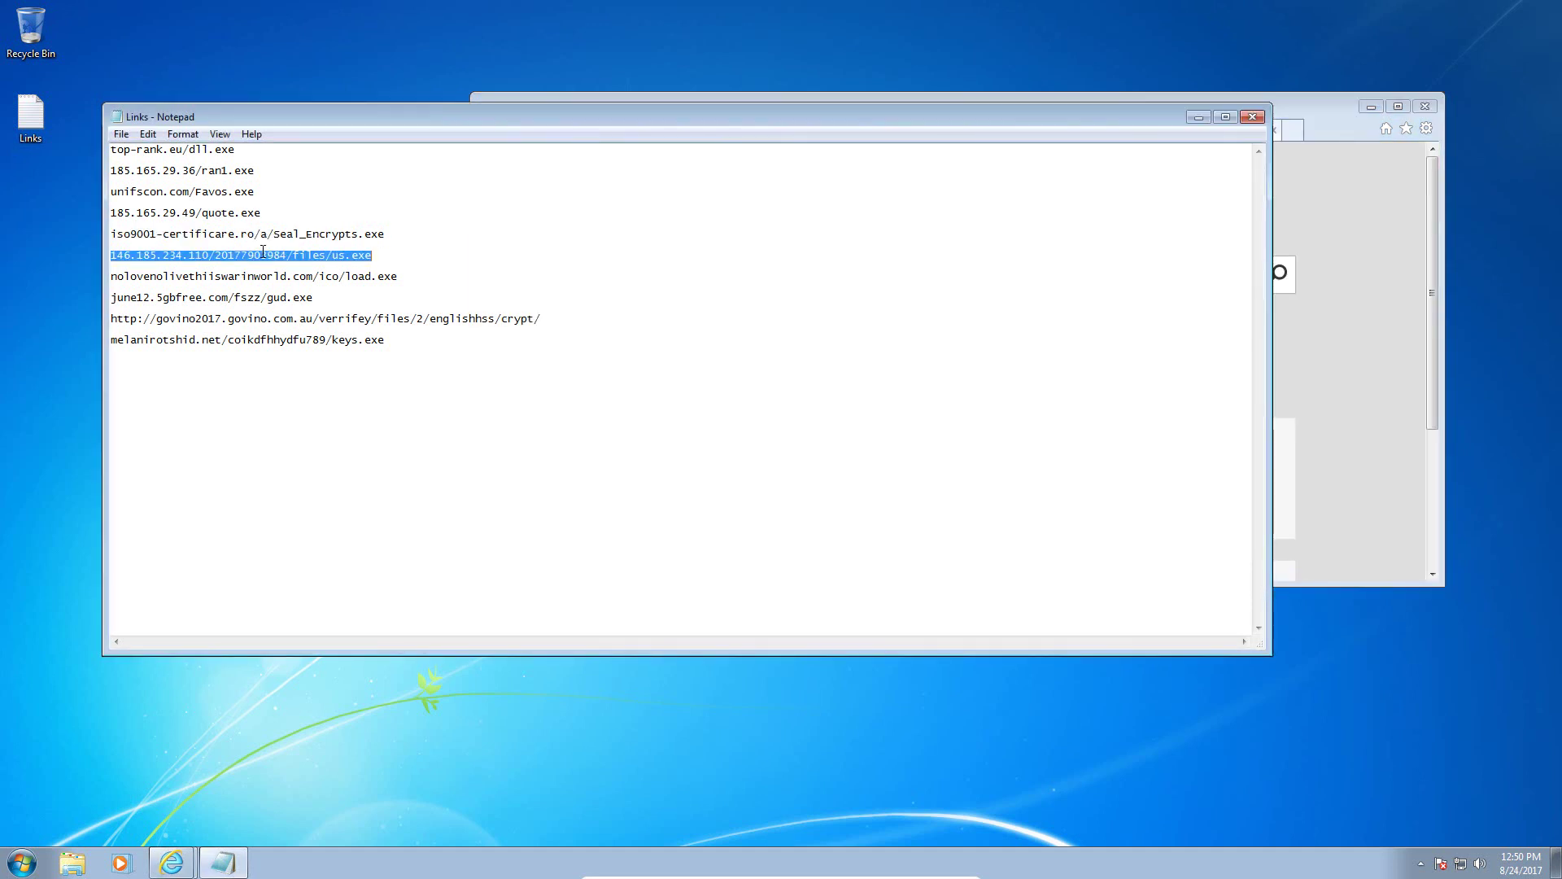
left_click(1344, 107)
left_click(747, 131)
key("ctrl+v")
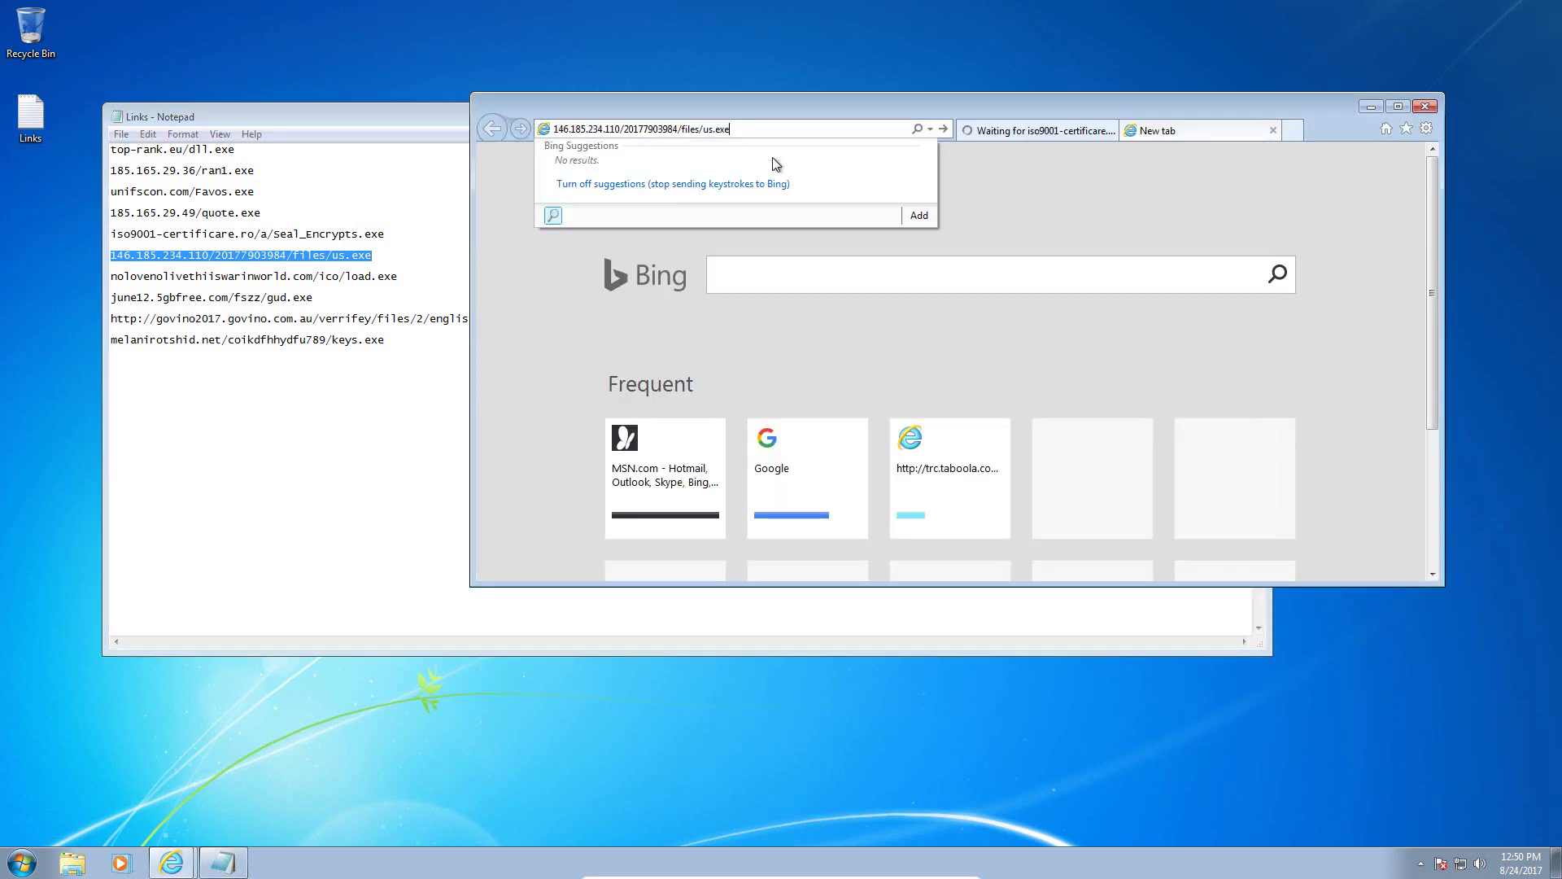
key("Return")
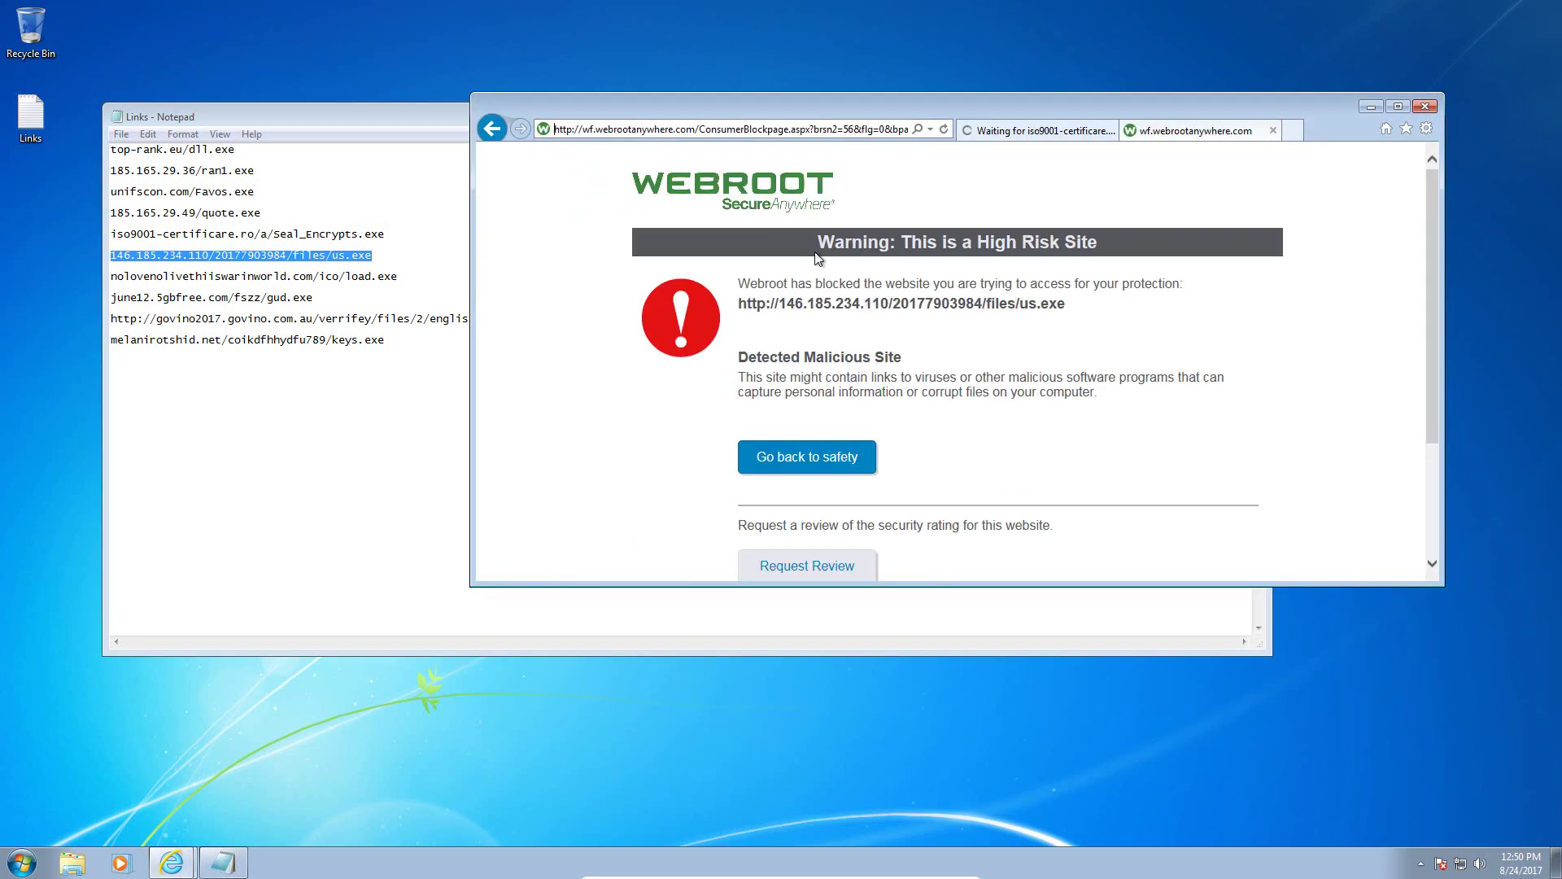
- Copy the nolovenolivethiiswarinworld.com/ico/load.exe link from the Links file, dismiss the threat alert, and load the link in the current browser tab
double_click(382, 279)
key("ctrl+c")
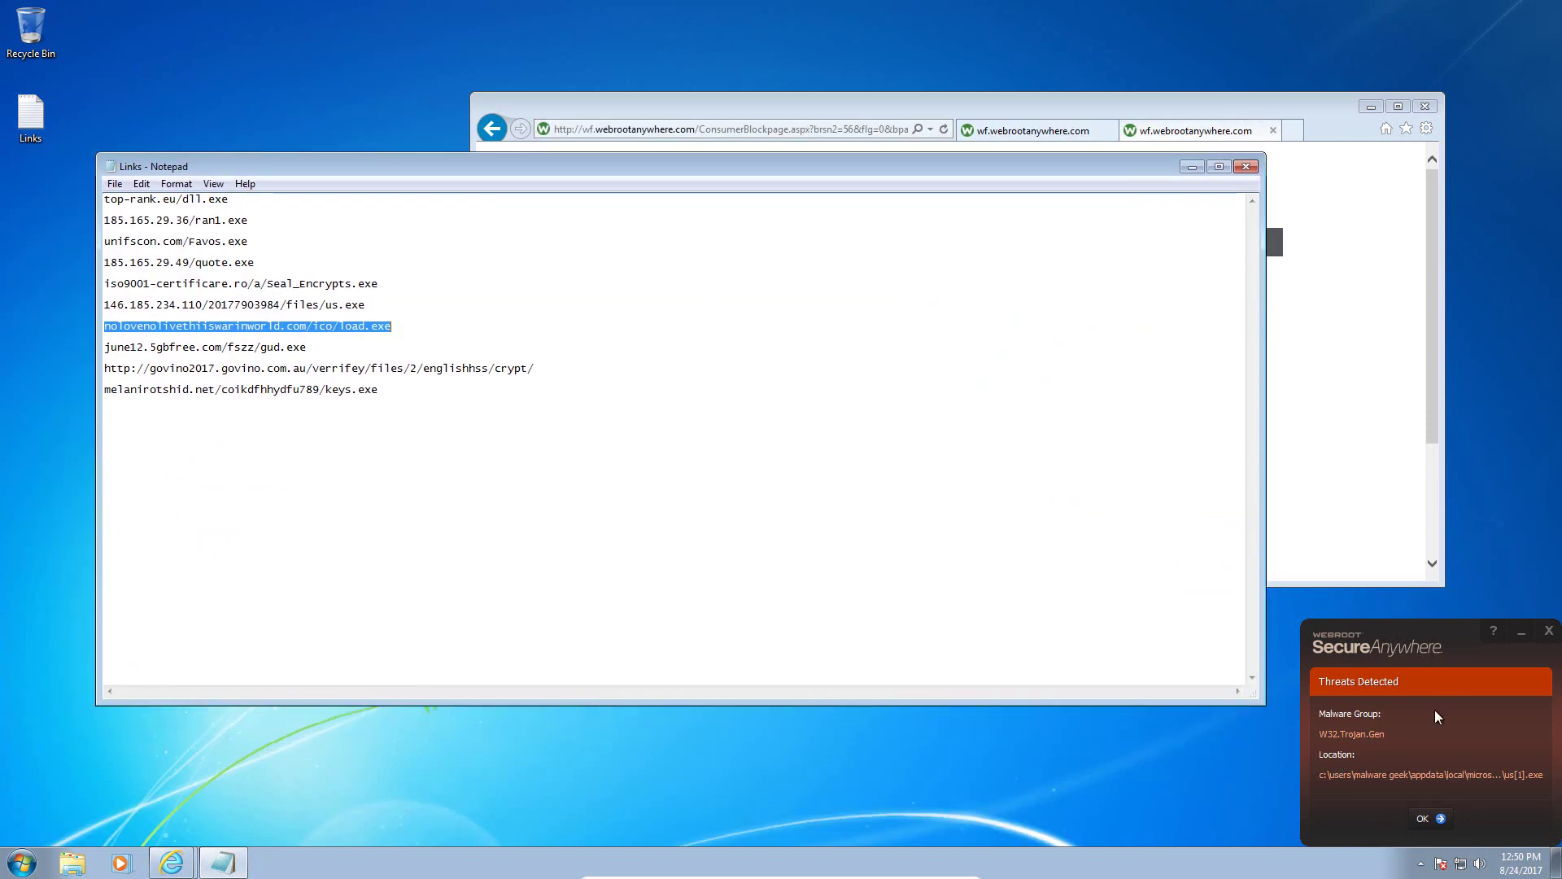
left_click(1548, 630)
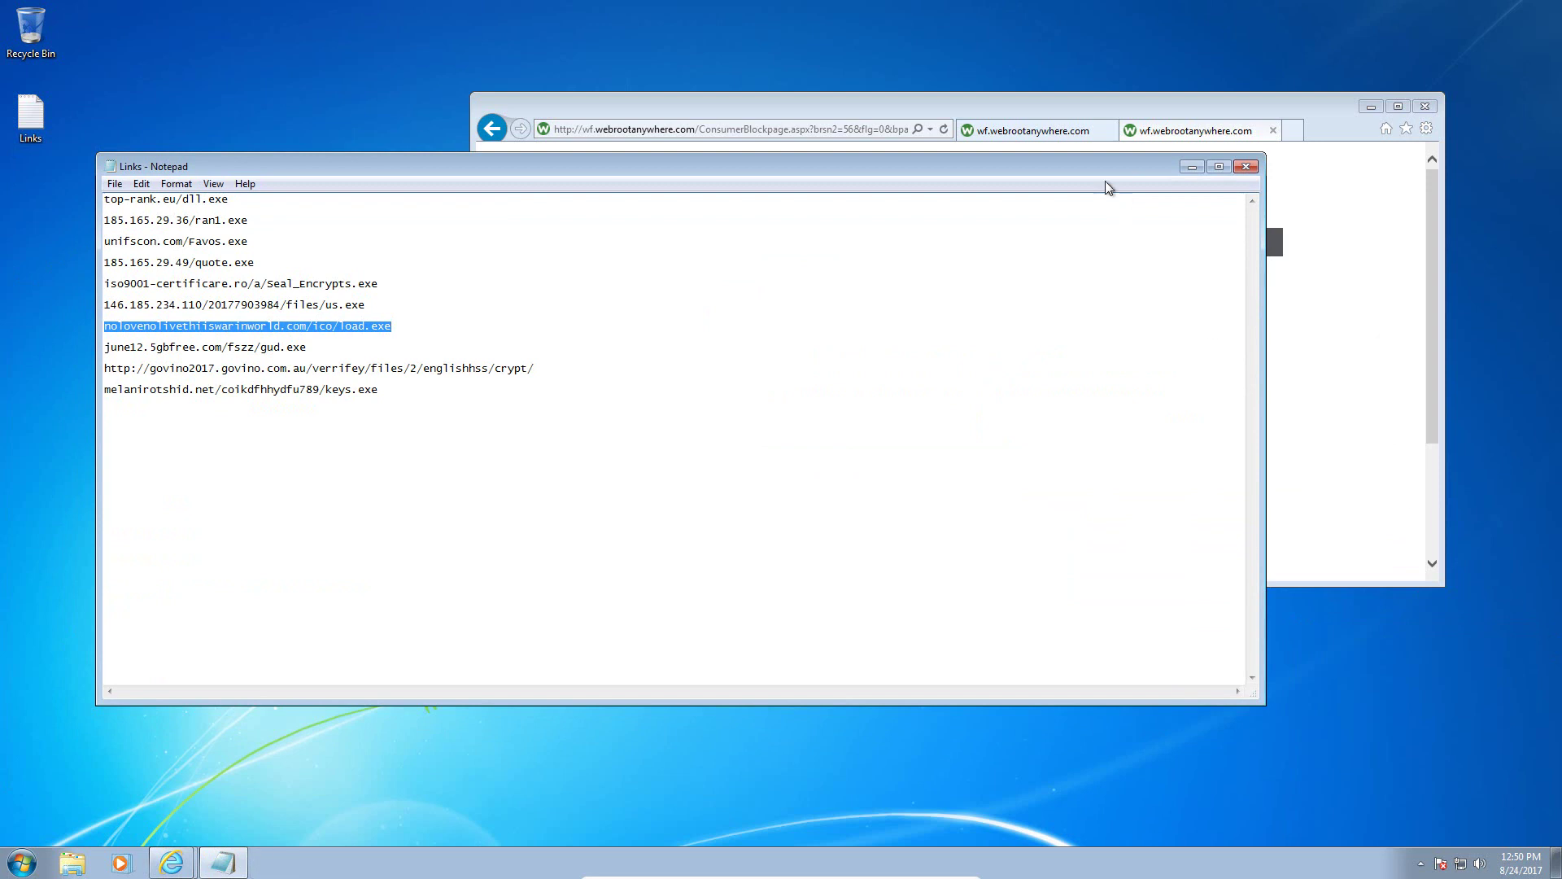
left_click(1053, 109)
left_click(729, 130)
key("ctrl+v")
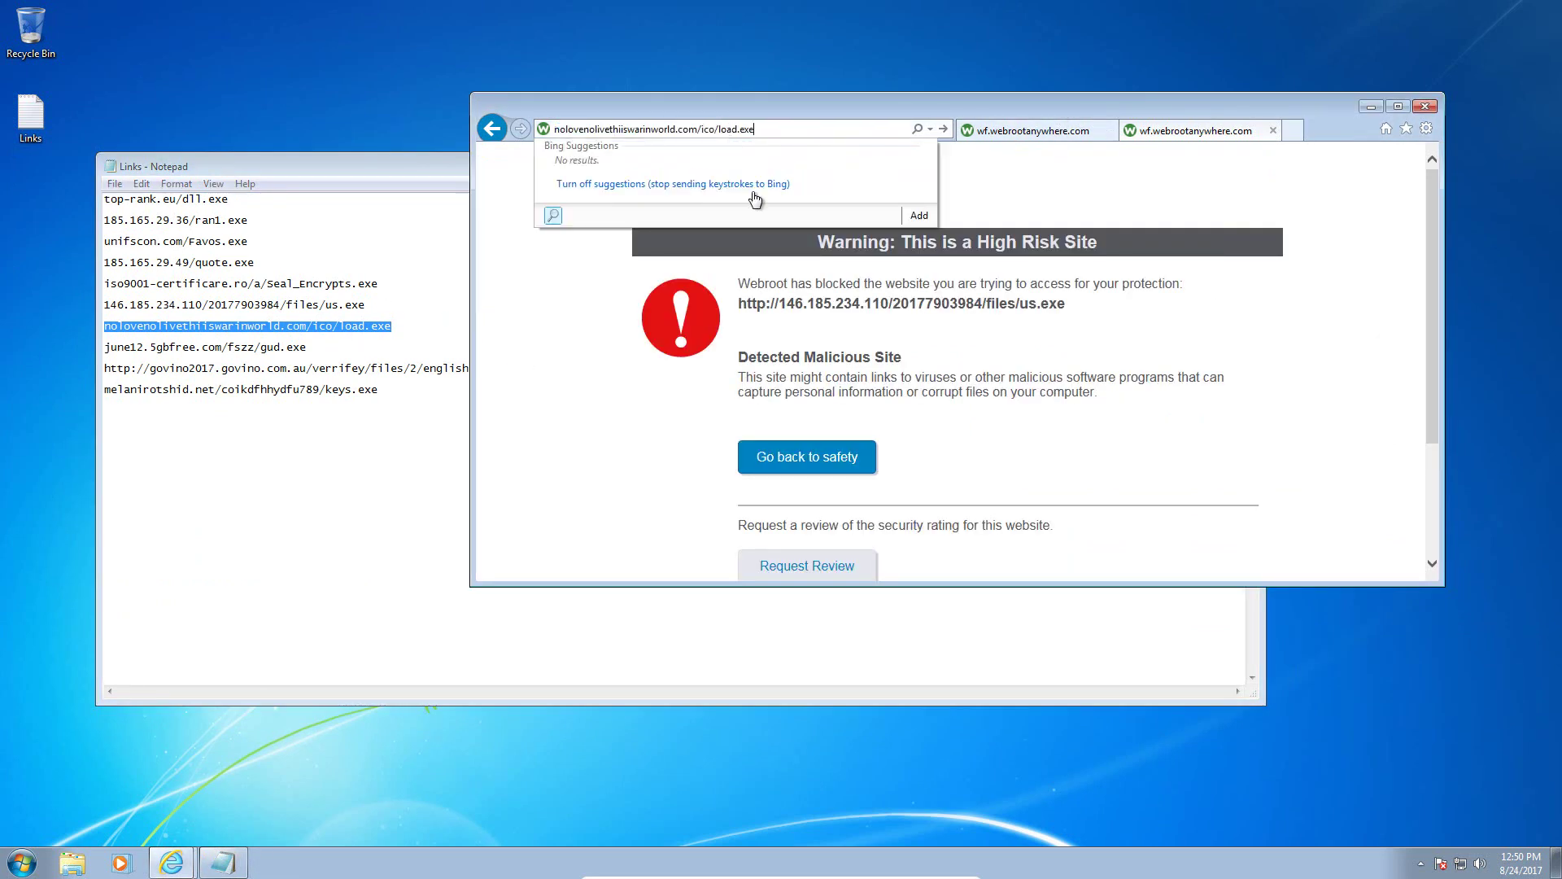
key("Return")
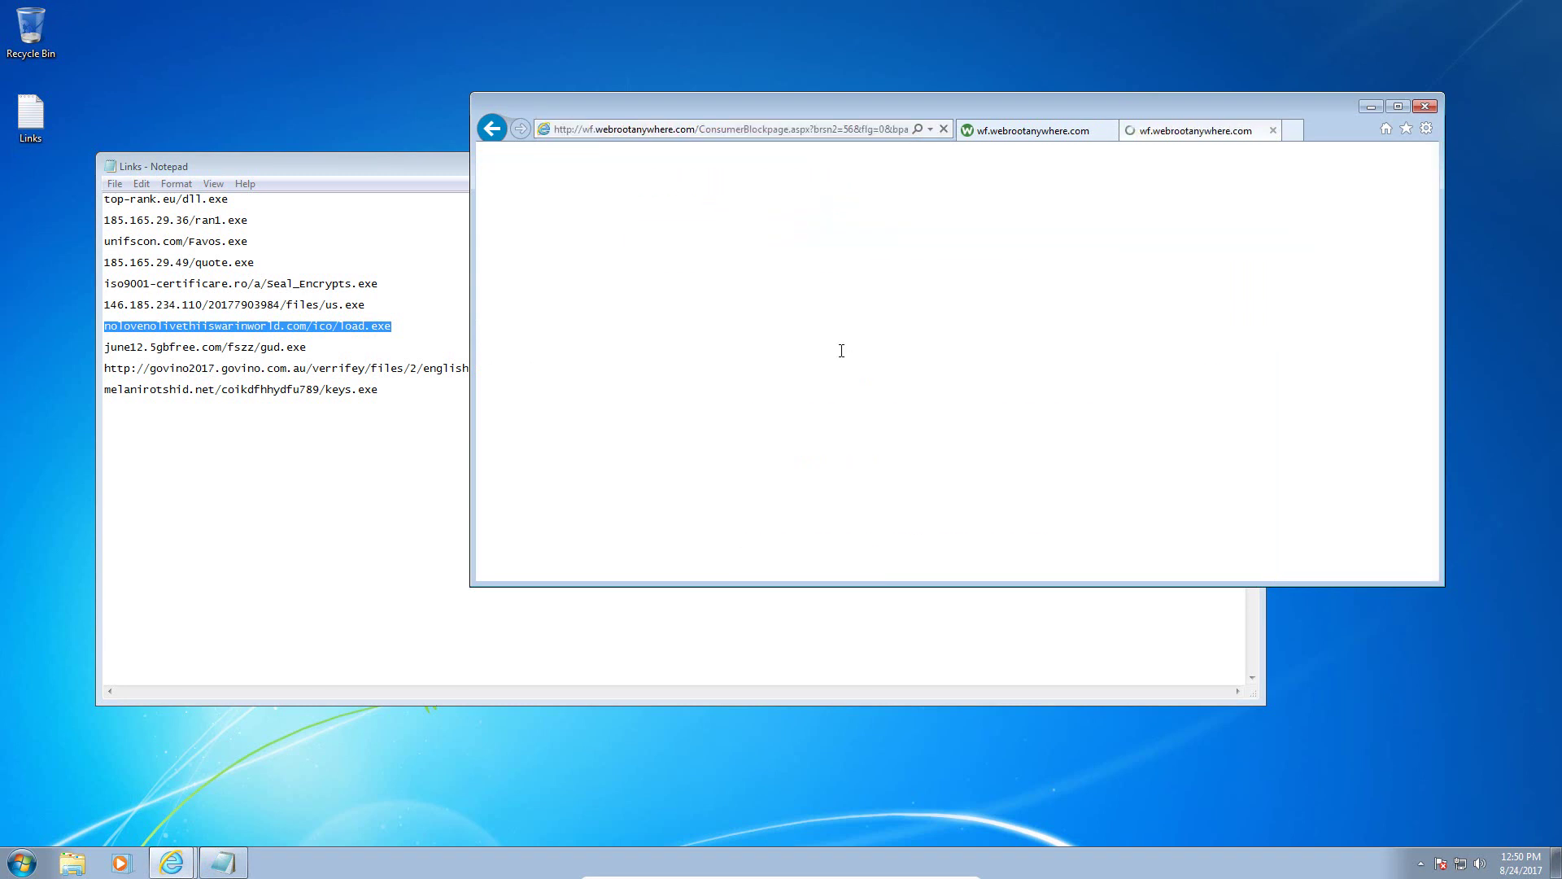
- Copy the june12.5gbfree.com/fszz/gud.exe link from the Links file and load it in the Seal_Encrypts.exe tab, dismissing the threat alert
left_click(309, 348)
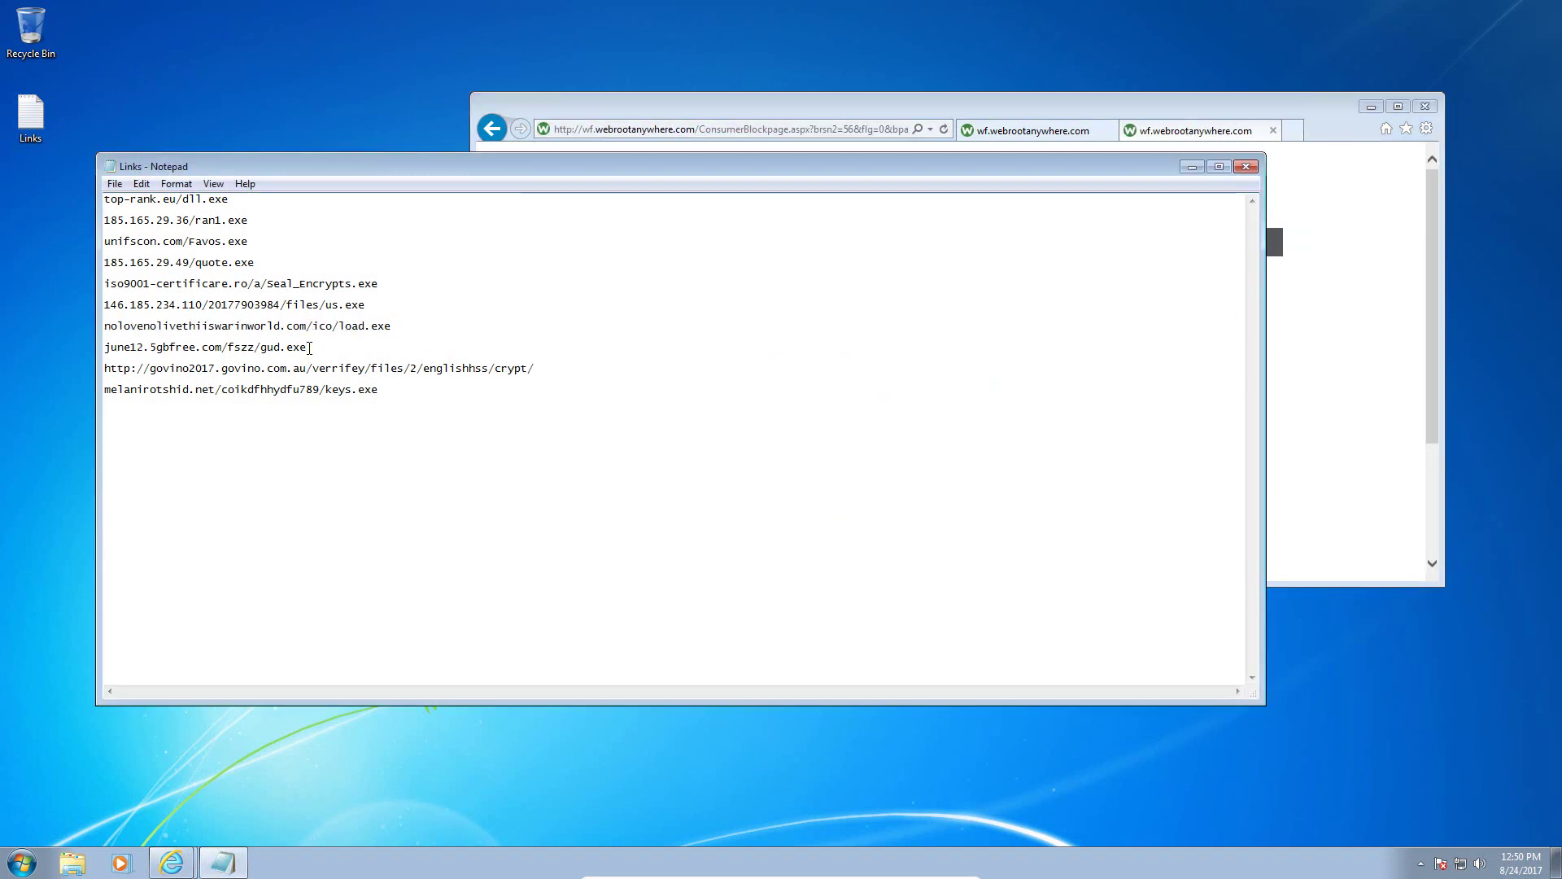
key("shift+Home")
key("ctrl+c")
left_click(1333, 118)
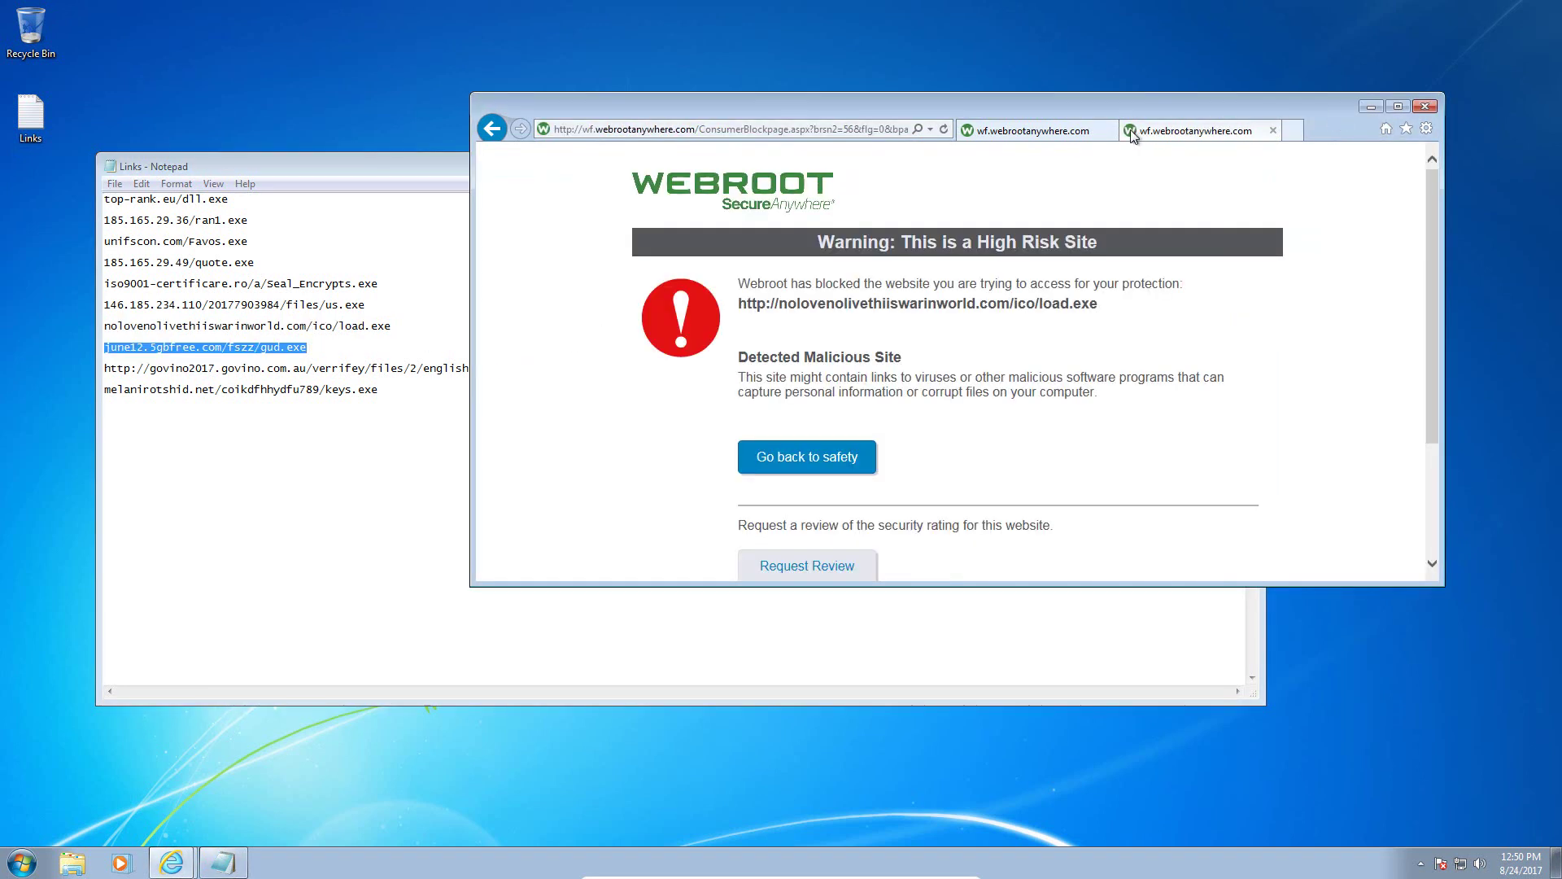
left_click(1032, 133)
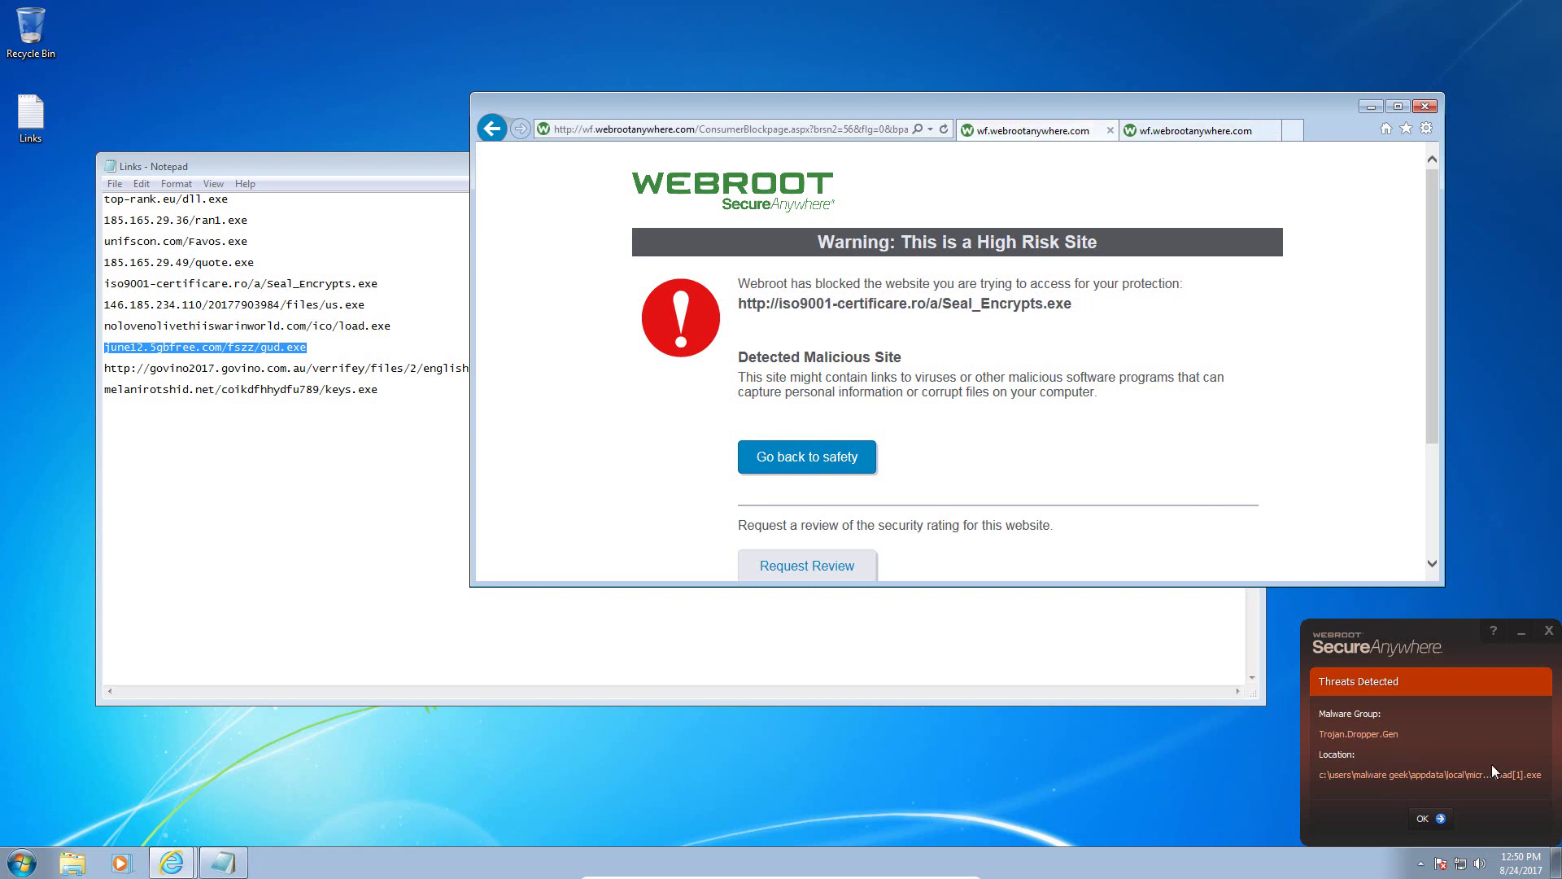
left_click(1548, 632)
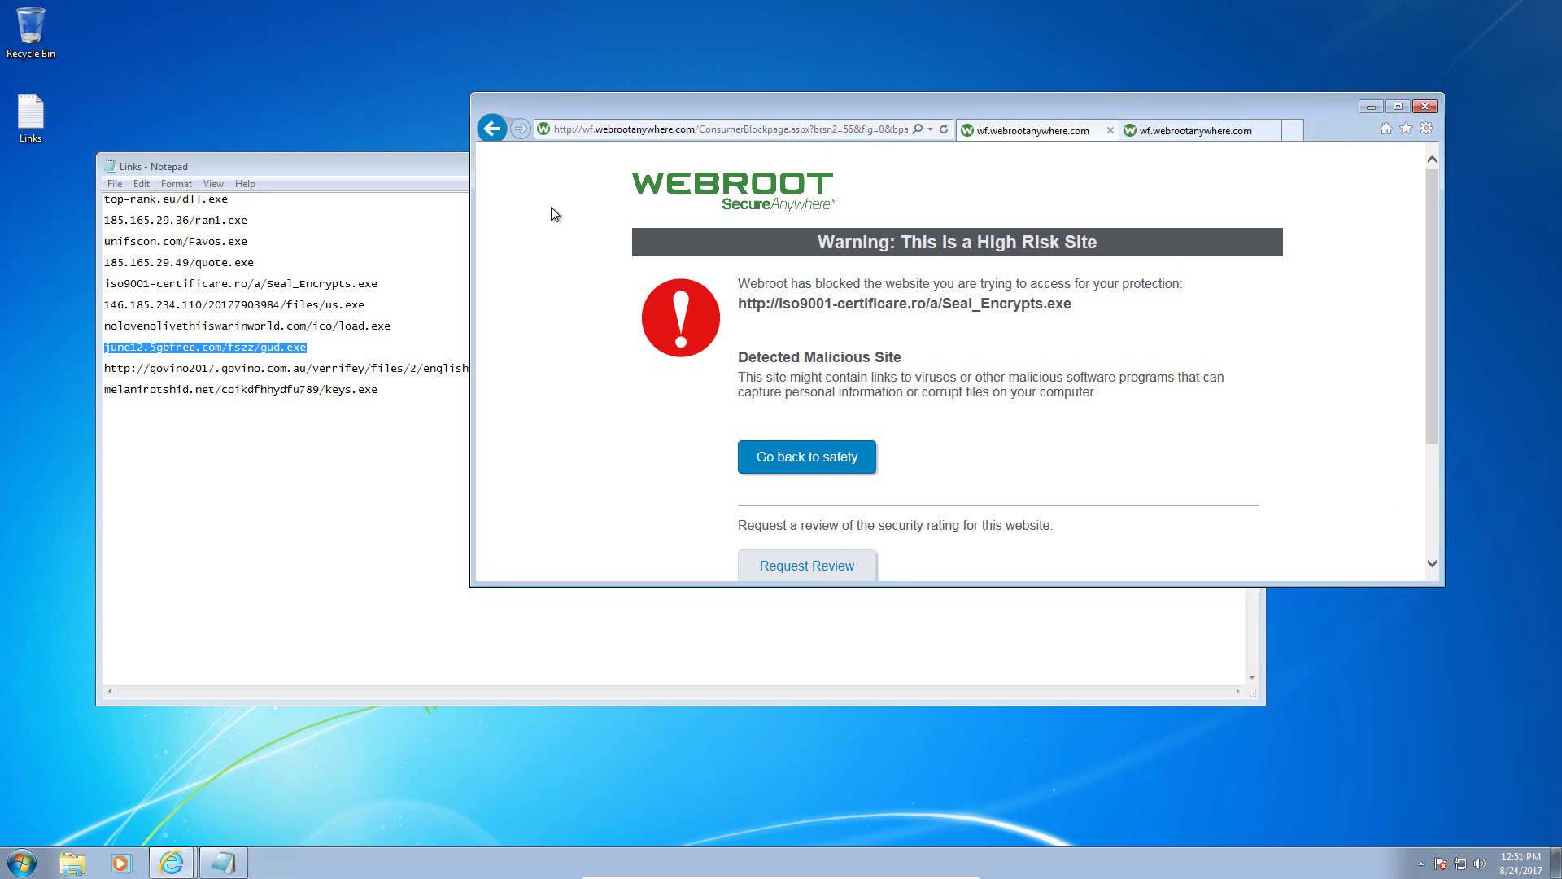
left_click(802, 130)
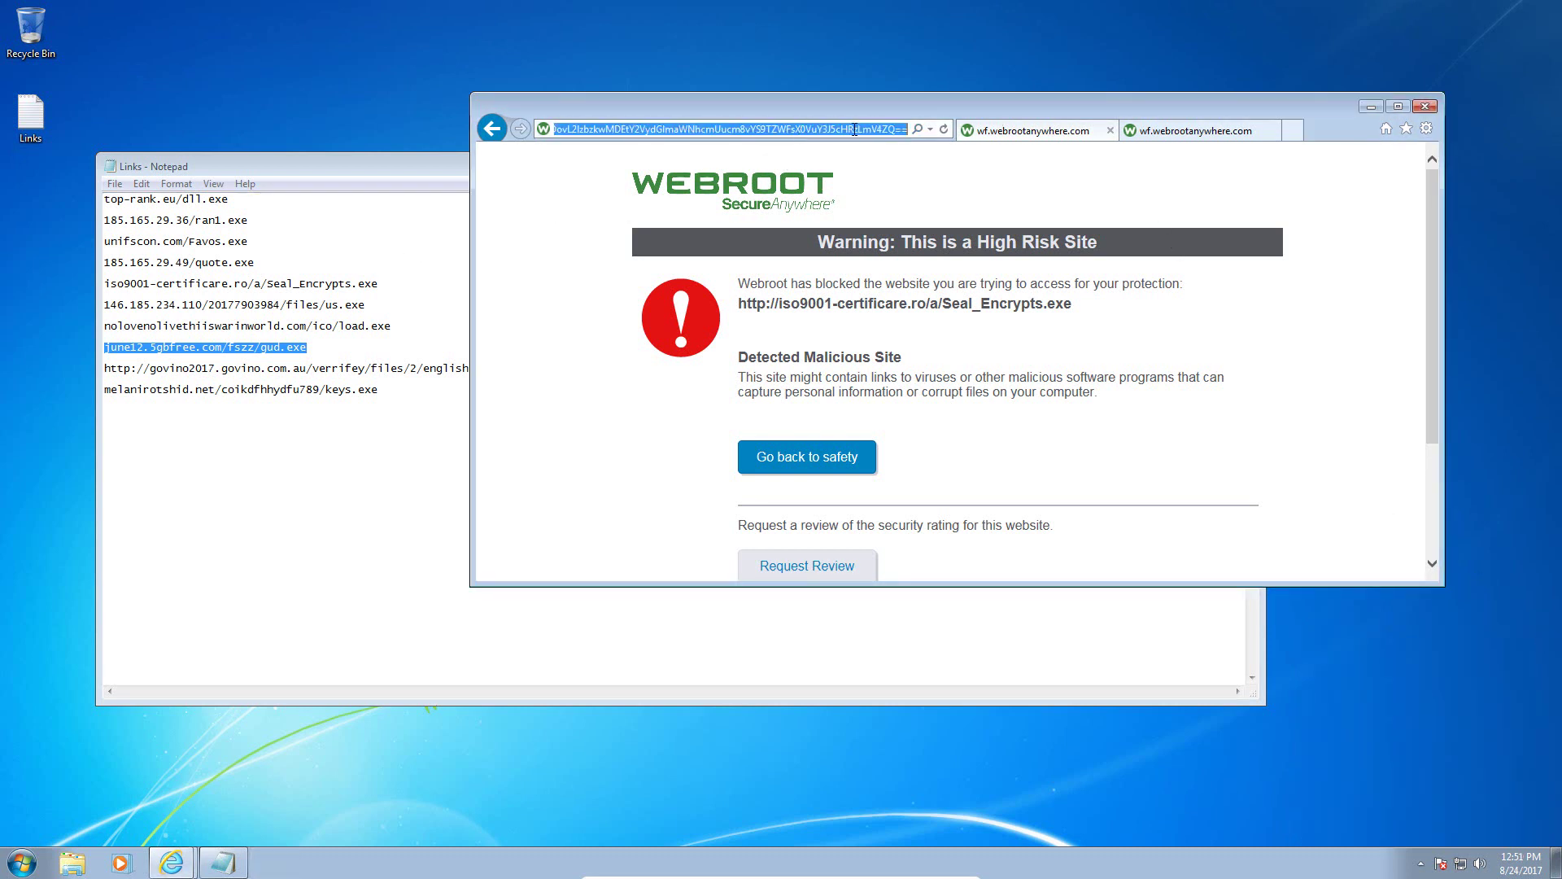
key("ctrl+v")
key("Return")
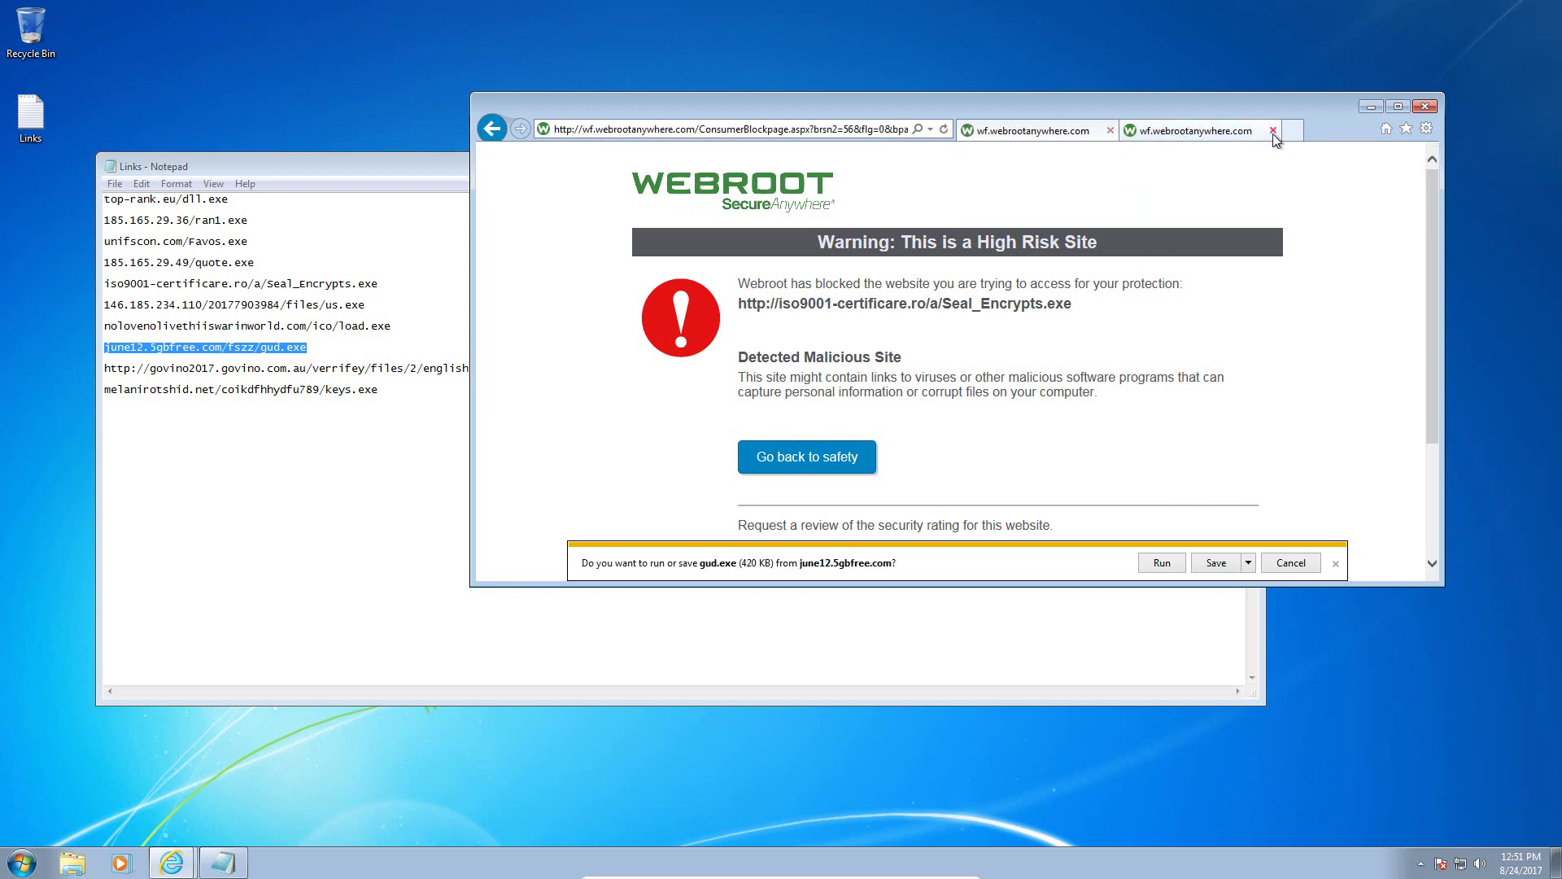
- Close the load.exe tab, run the gud.exe download, and check its SmartScreen Filter information from the downloads list
left_click(1273, 131)
left_click(1164, 566)
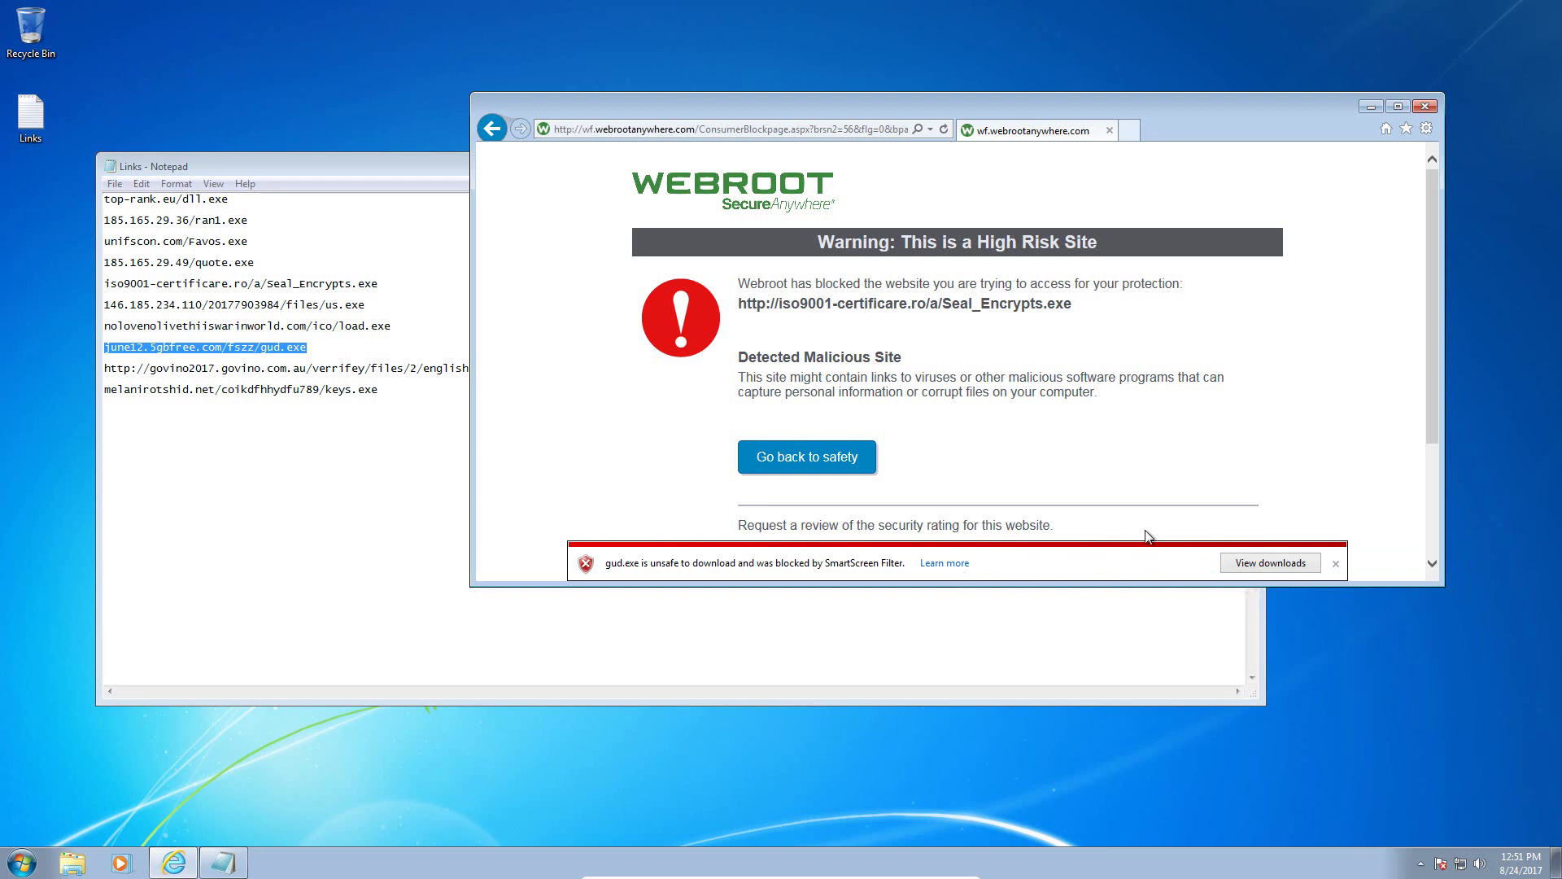
left_click(1271, 563)
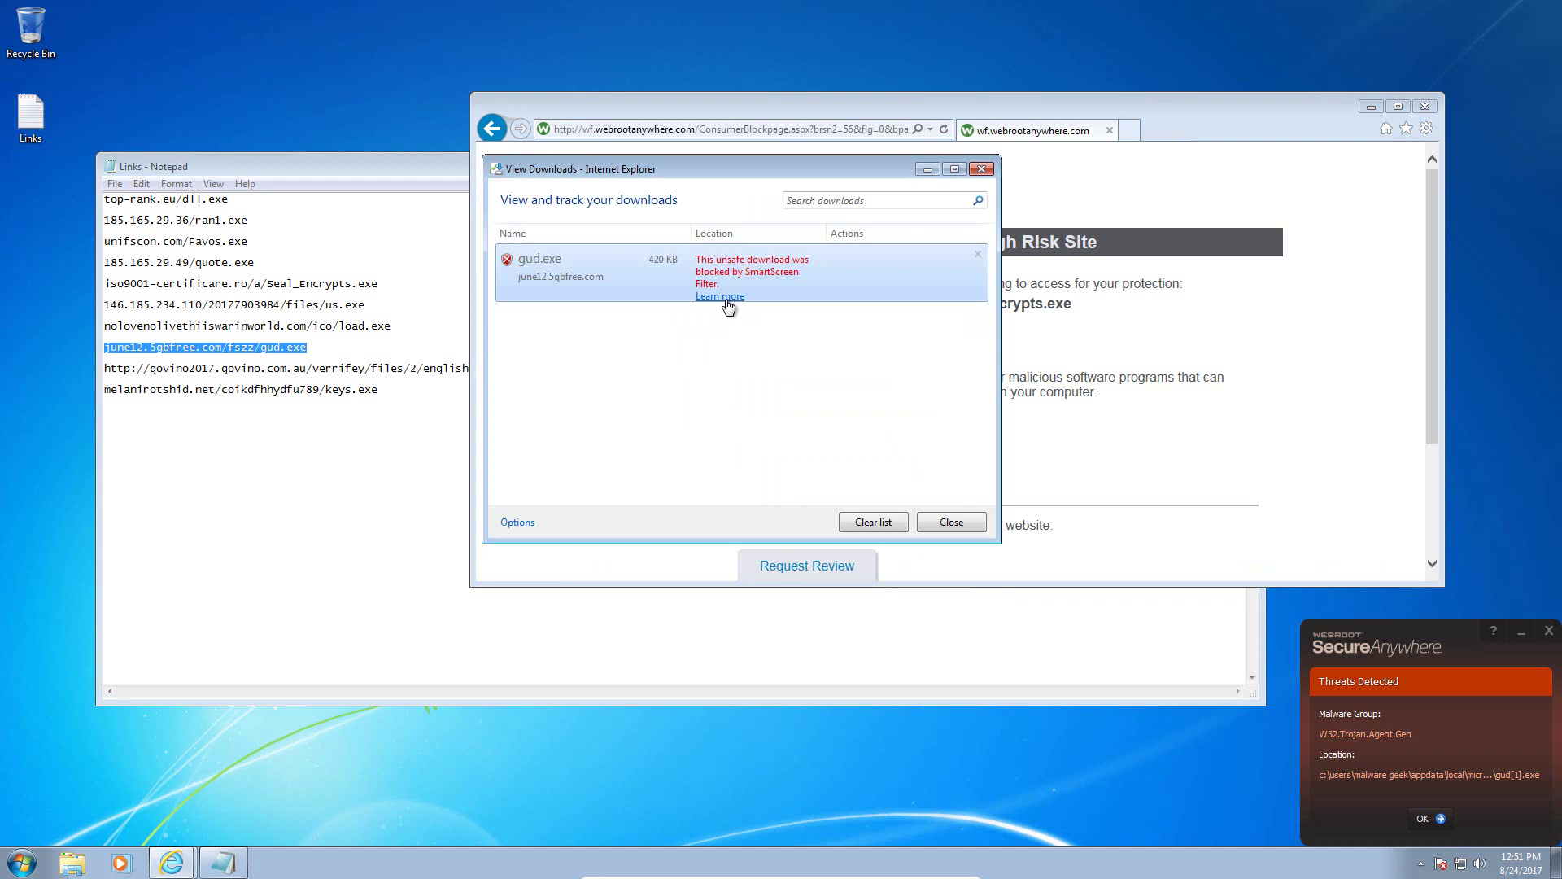
left_click(727, 297)
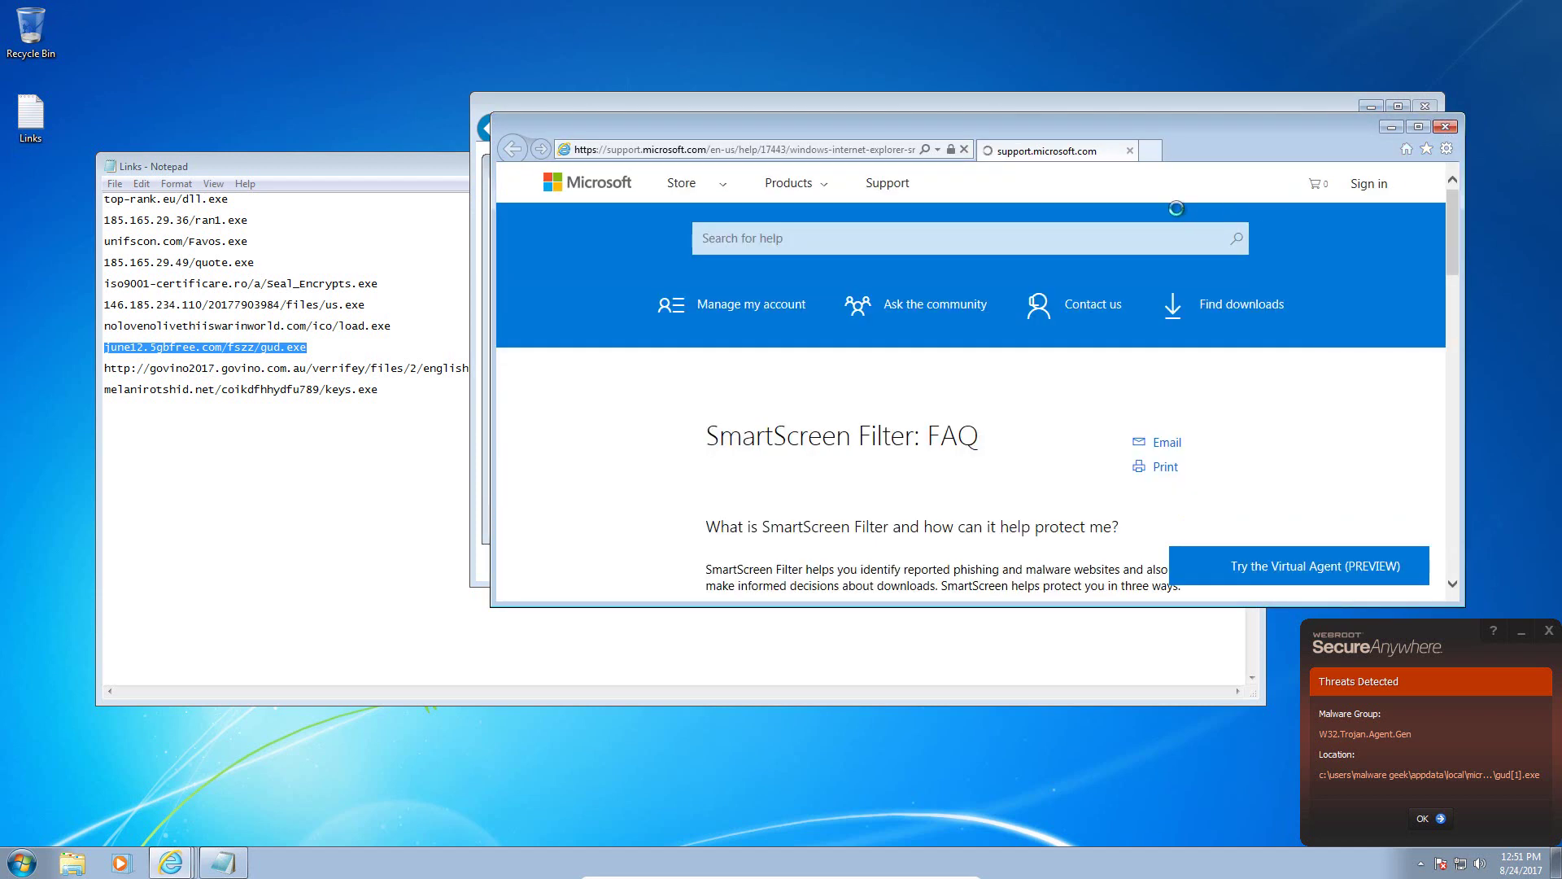
left_click(1446, 130)
- Check the available actions for the gud.exe download, clear the downloads list and close it
right_click(617, 279)
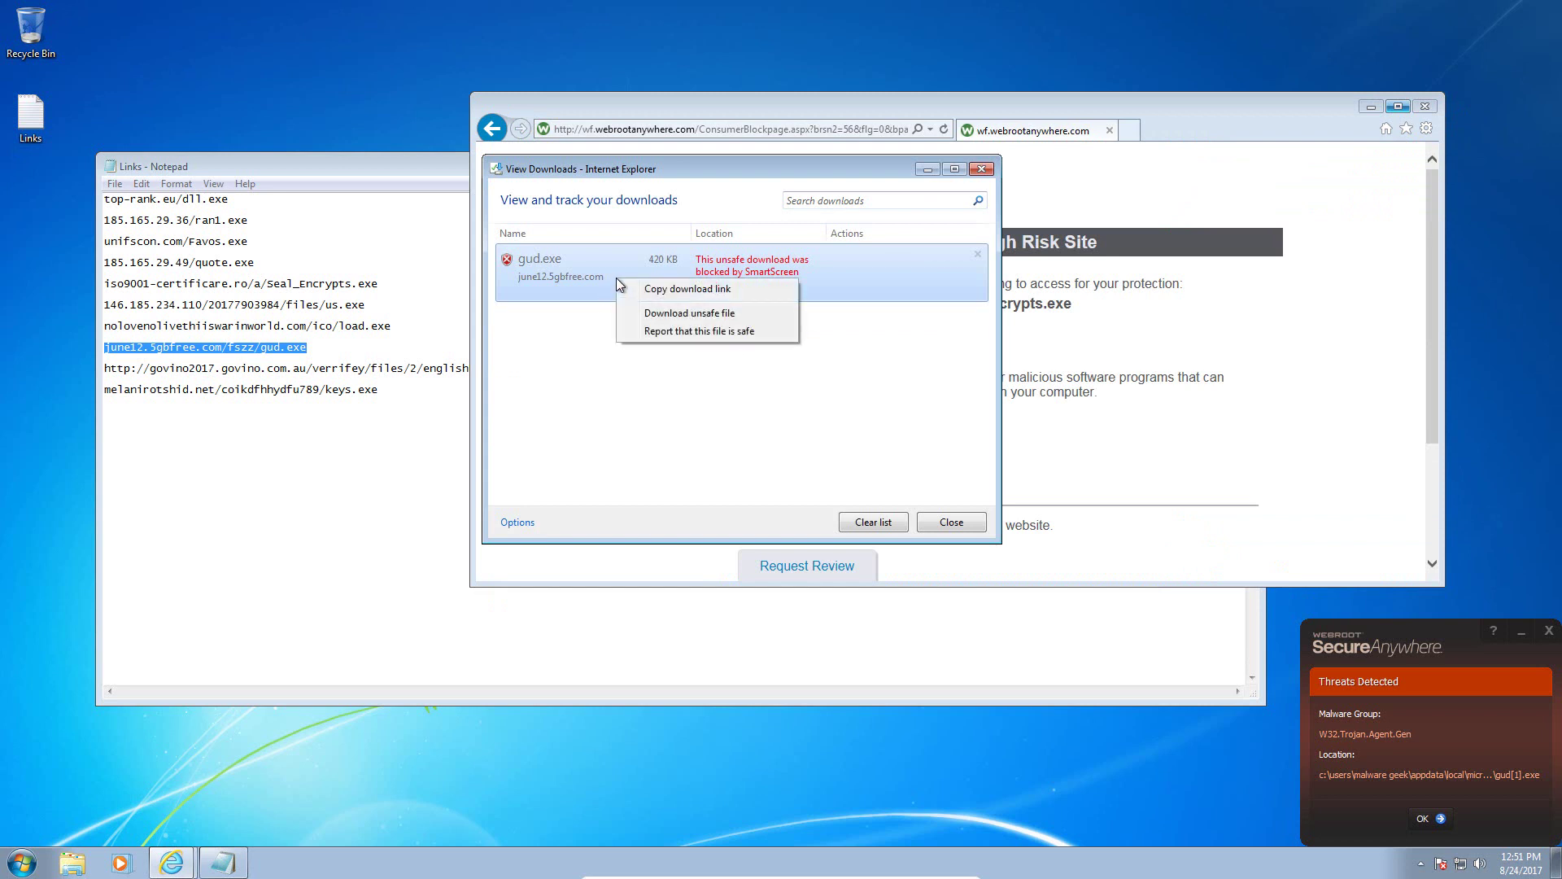
left_click(747, 331)
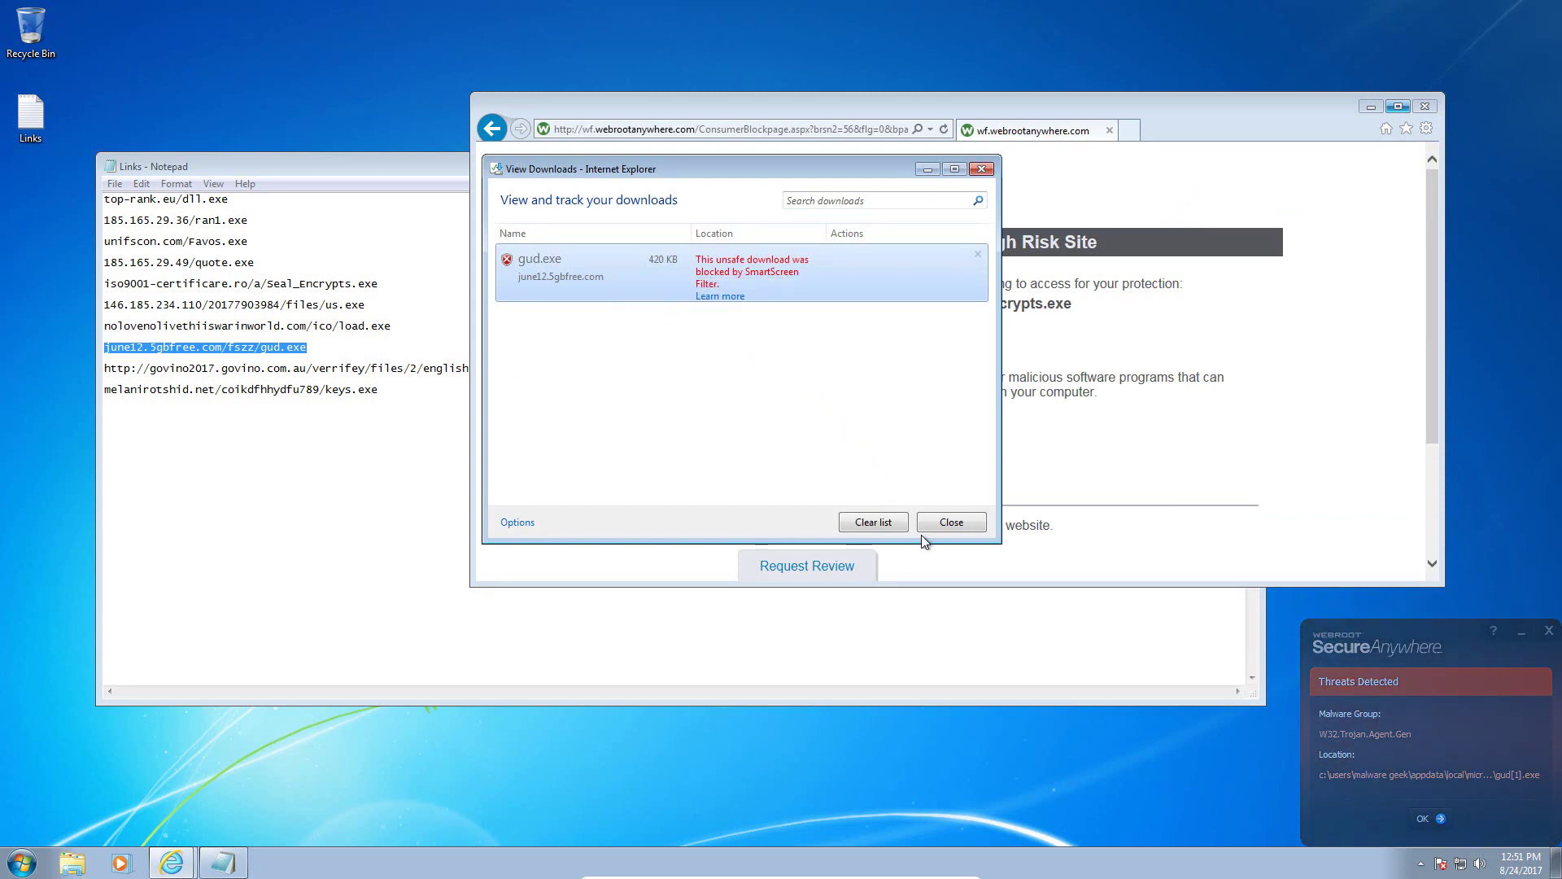
left_click(876, 524)
left_click(948, 532)
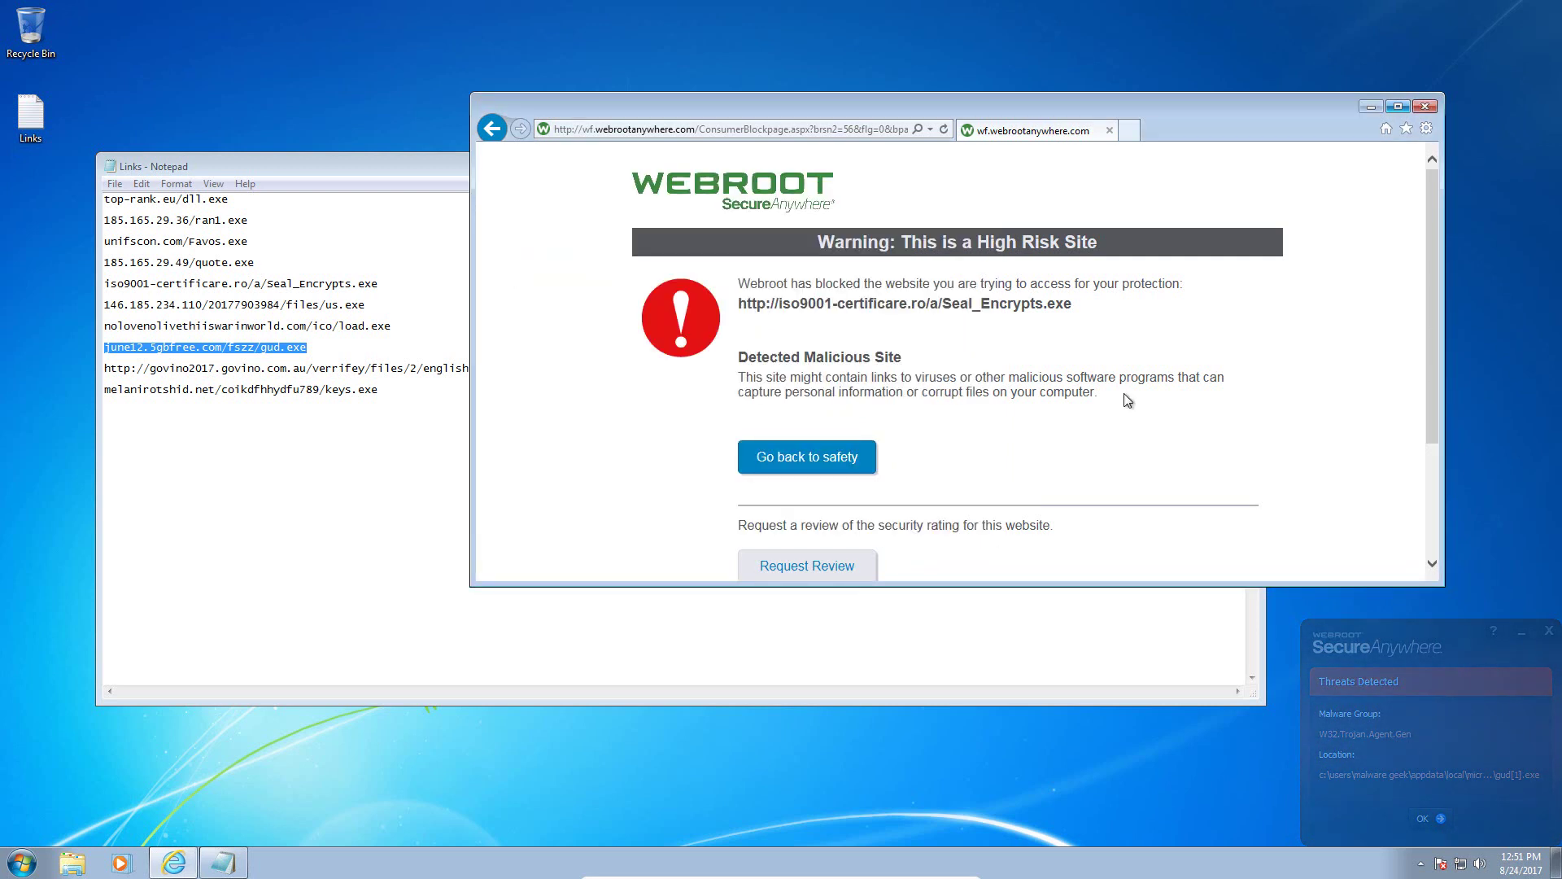
- Copy the govino2017.govino.com.au link from the Links file, load it in the browser, and check the hidden notification icons
left_click(294, 376)
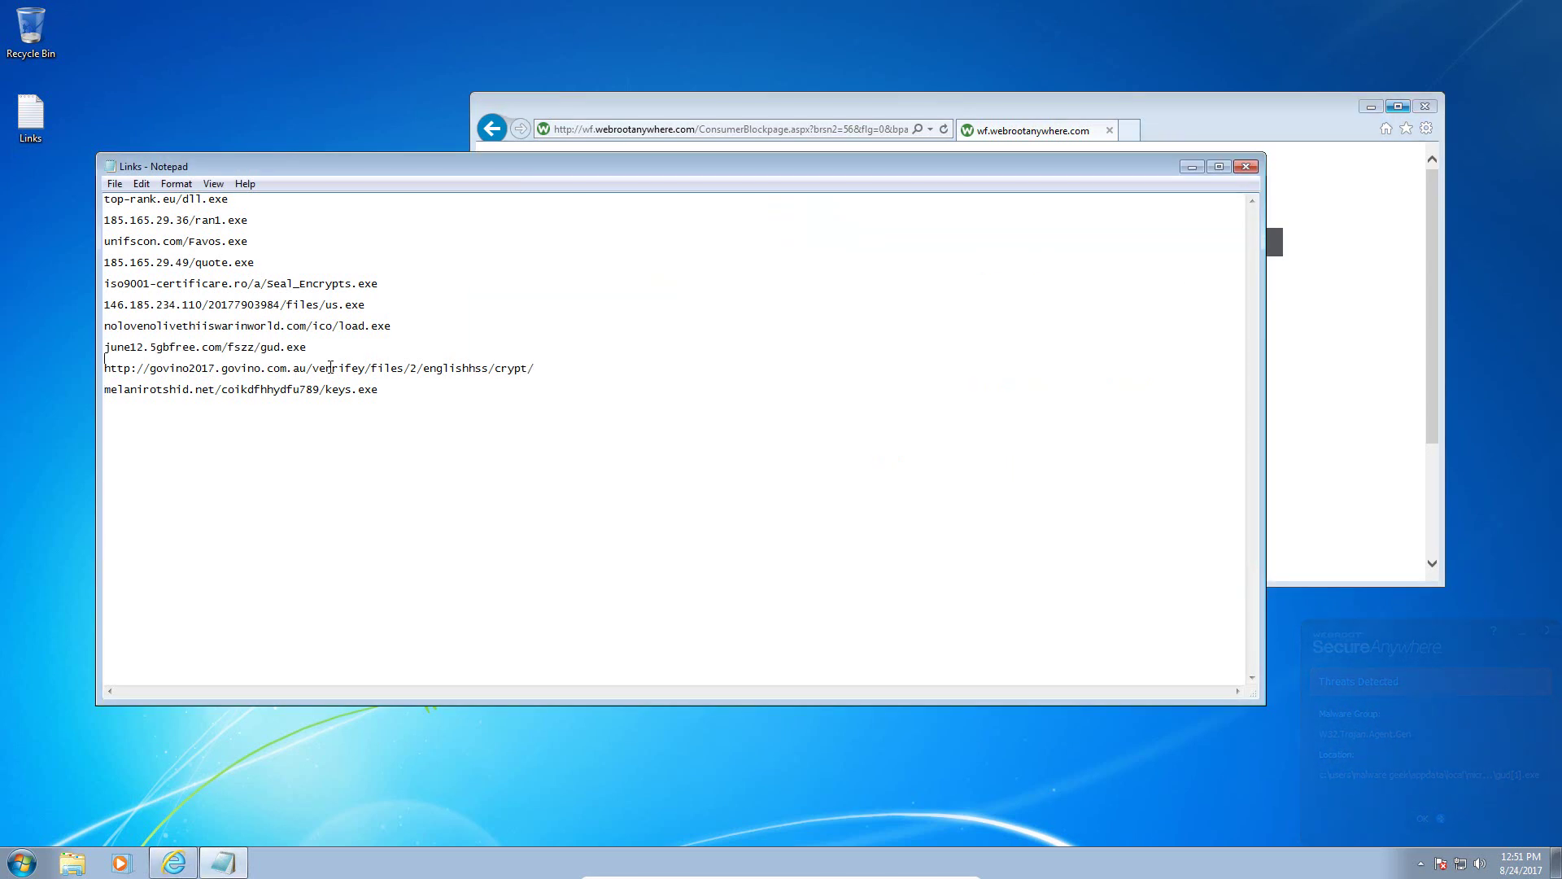
triple_click(331, 368)
key("ctrl+c")
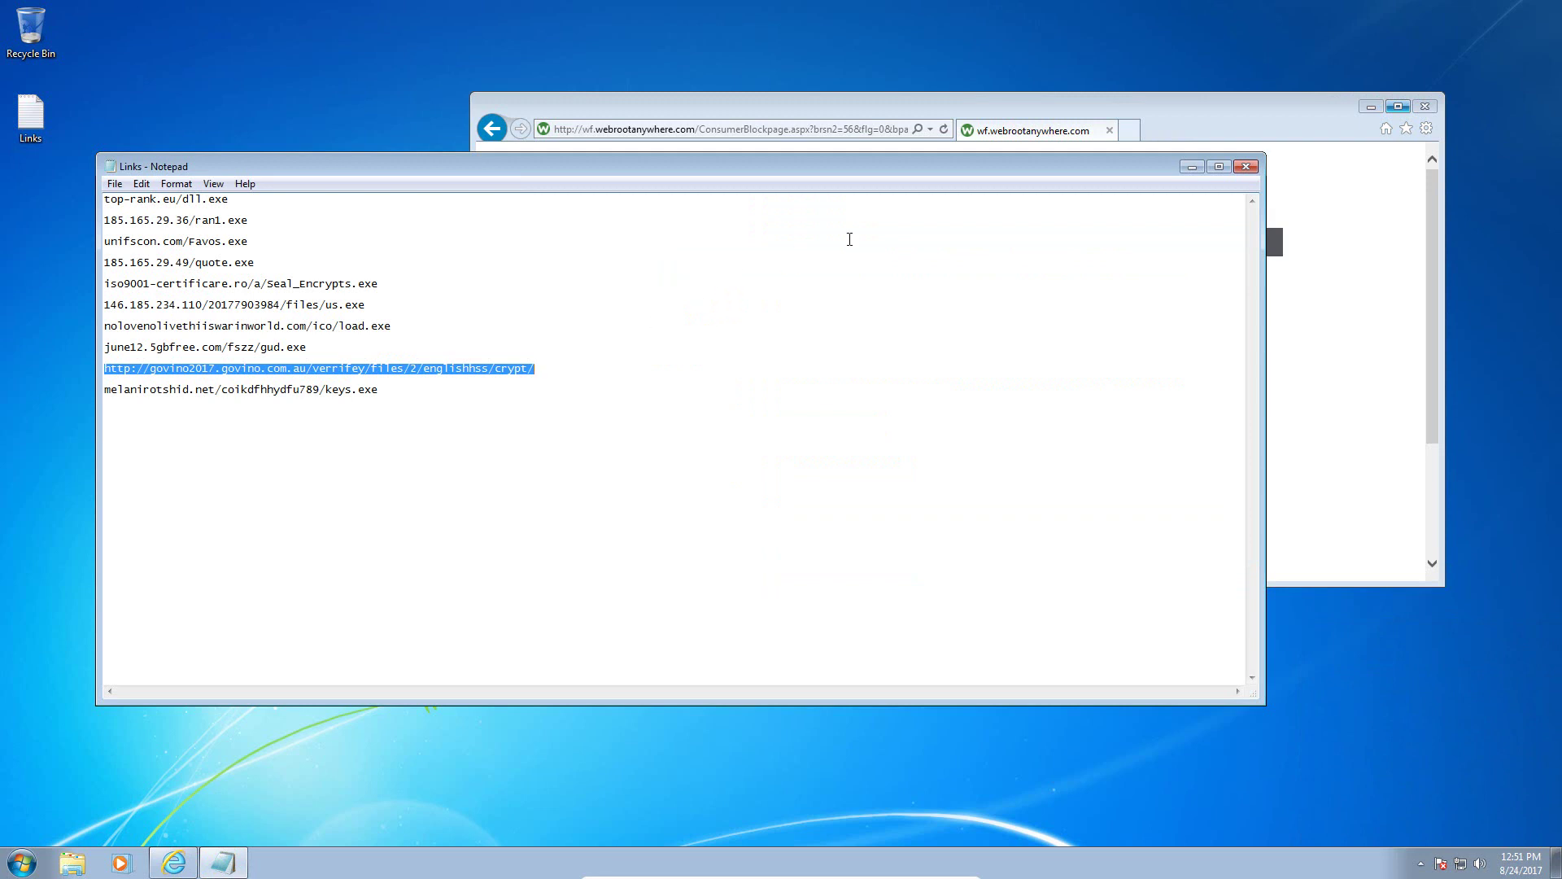
left_click(752, 136)
key("ctrl+v")
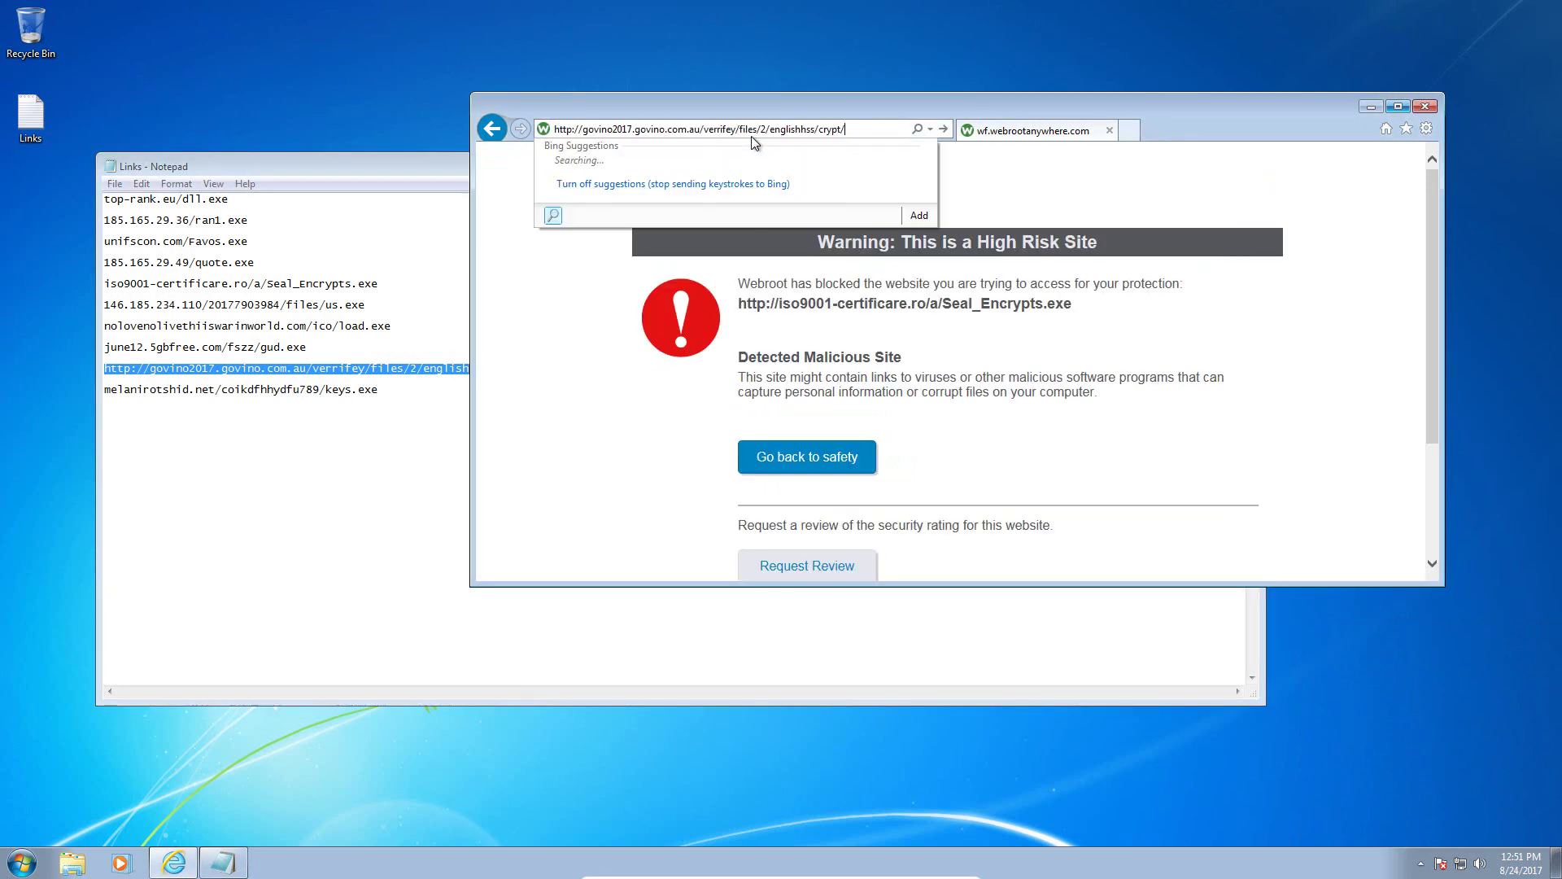
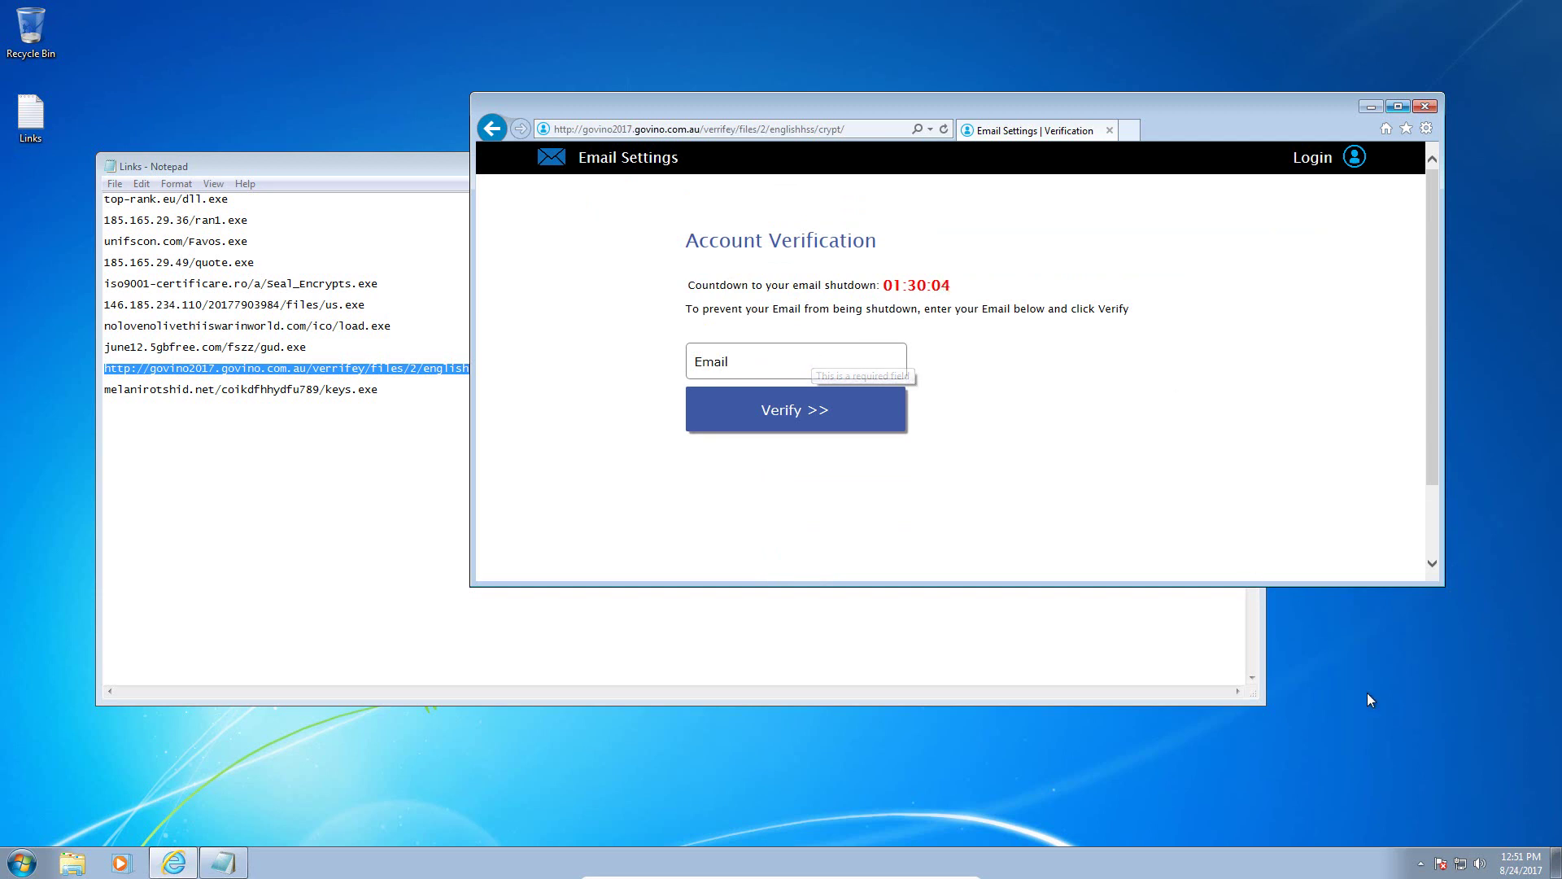
left_click(1421, 864)
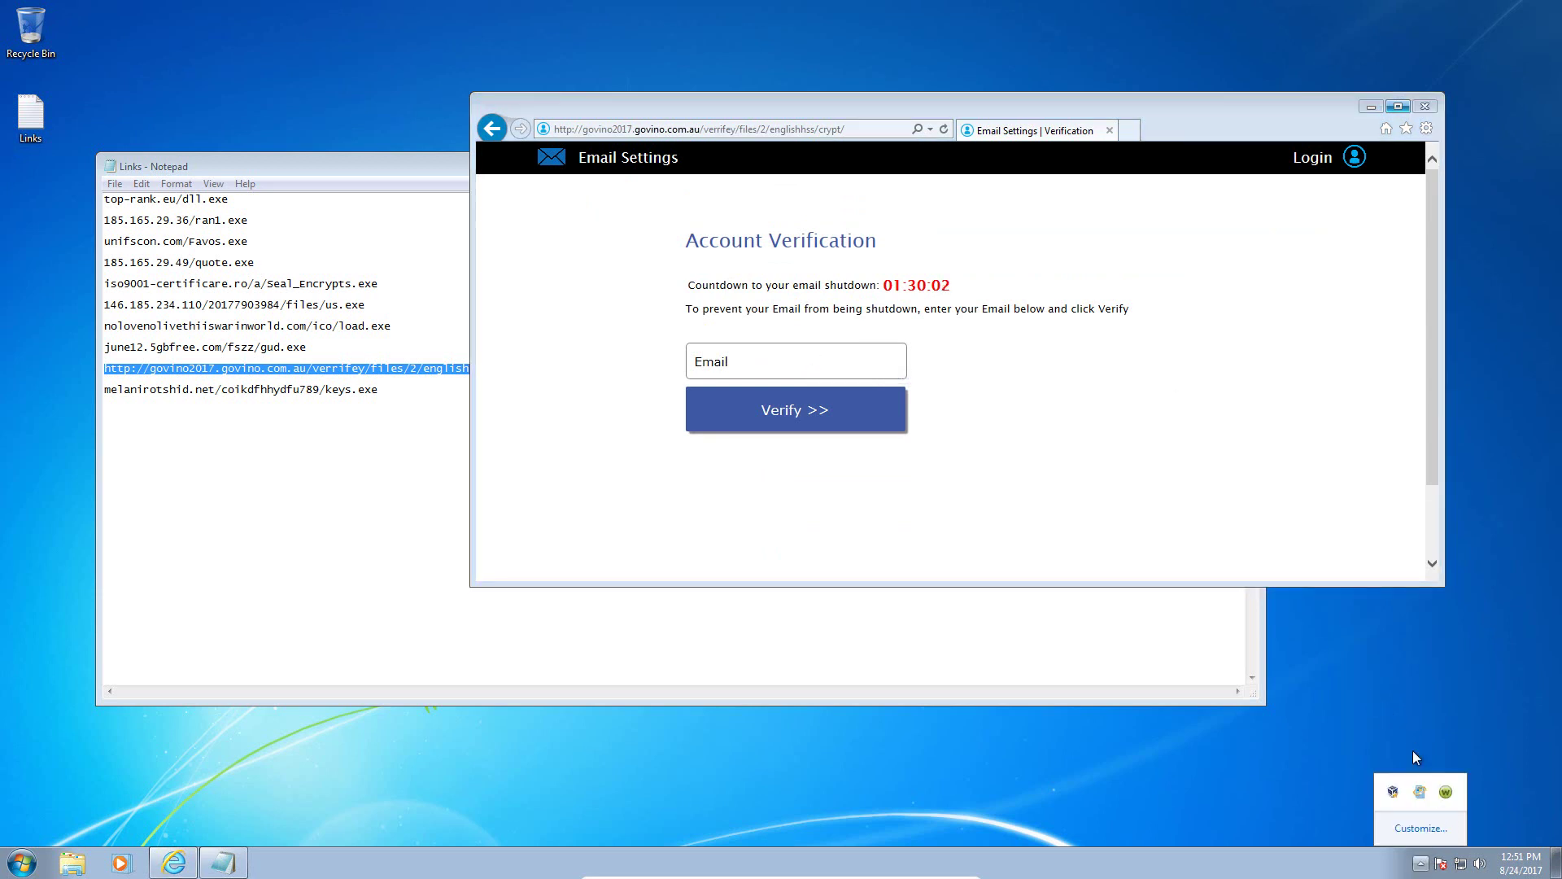
left_click(1381, 701)
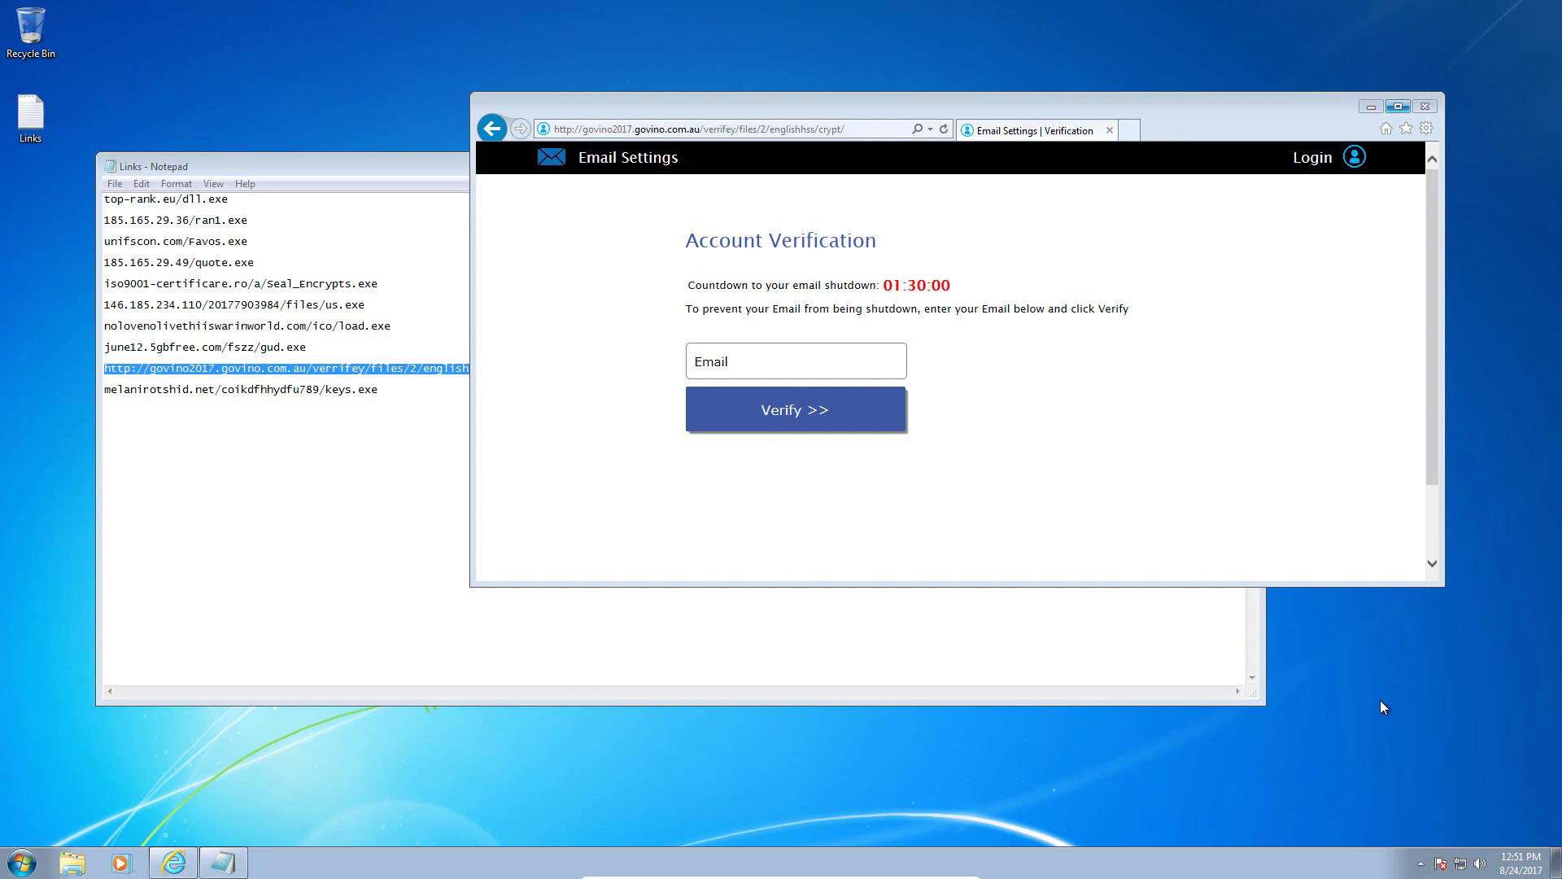
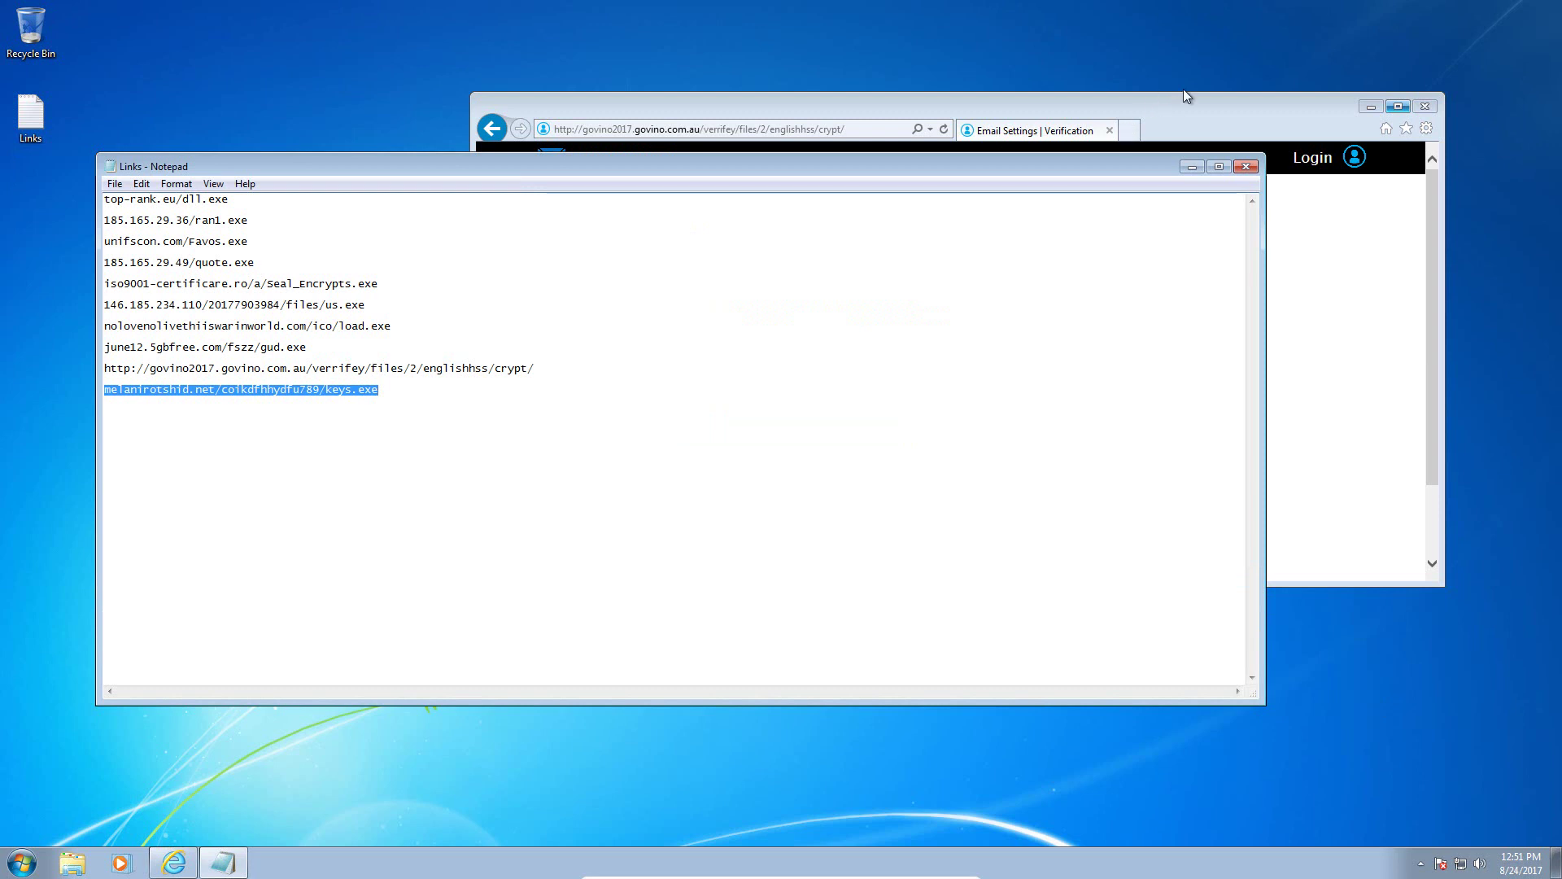
- Move the Links window lower on the desktop and bring the browser page back to the front
left_click(1203, 90)
left_click_drag(1056, 169, 1154, 399)
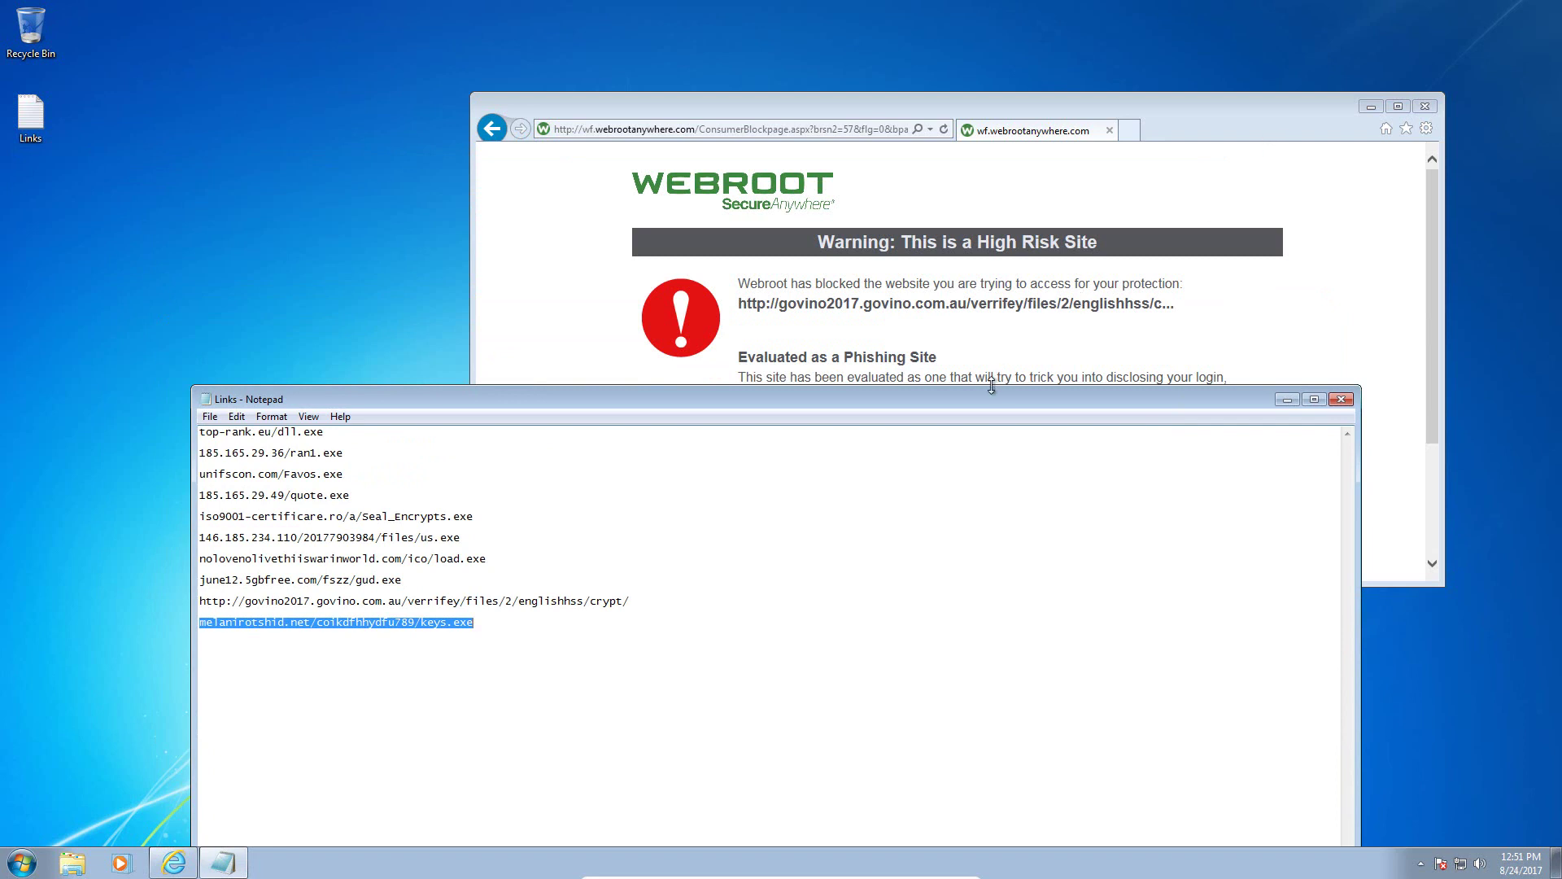
left_click_drag(949, 392, 796, 400)
left_click(1130, 104)
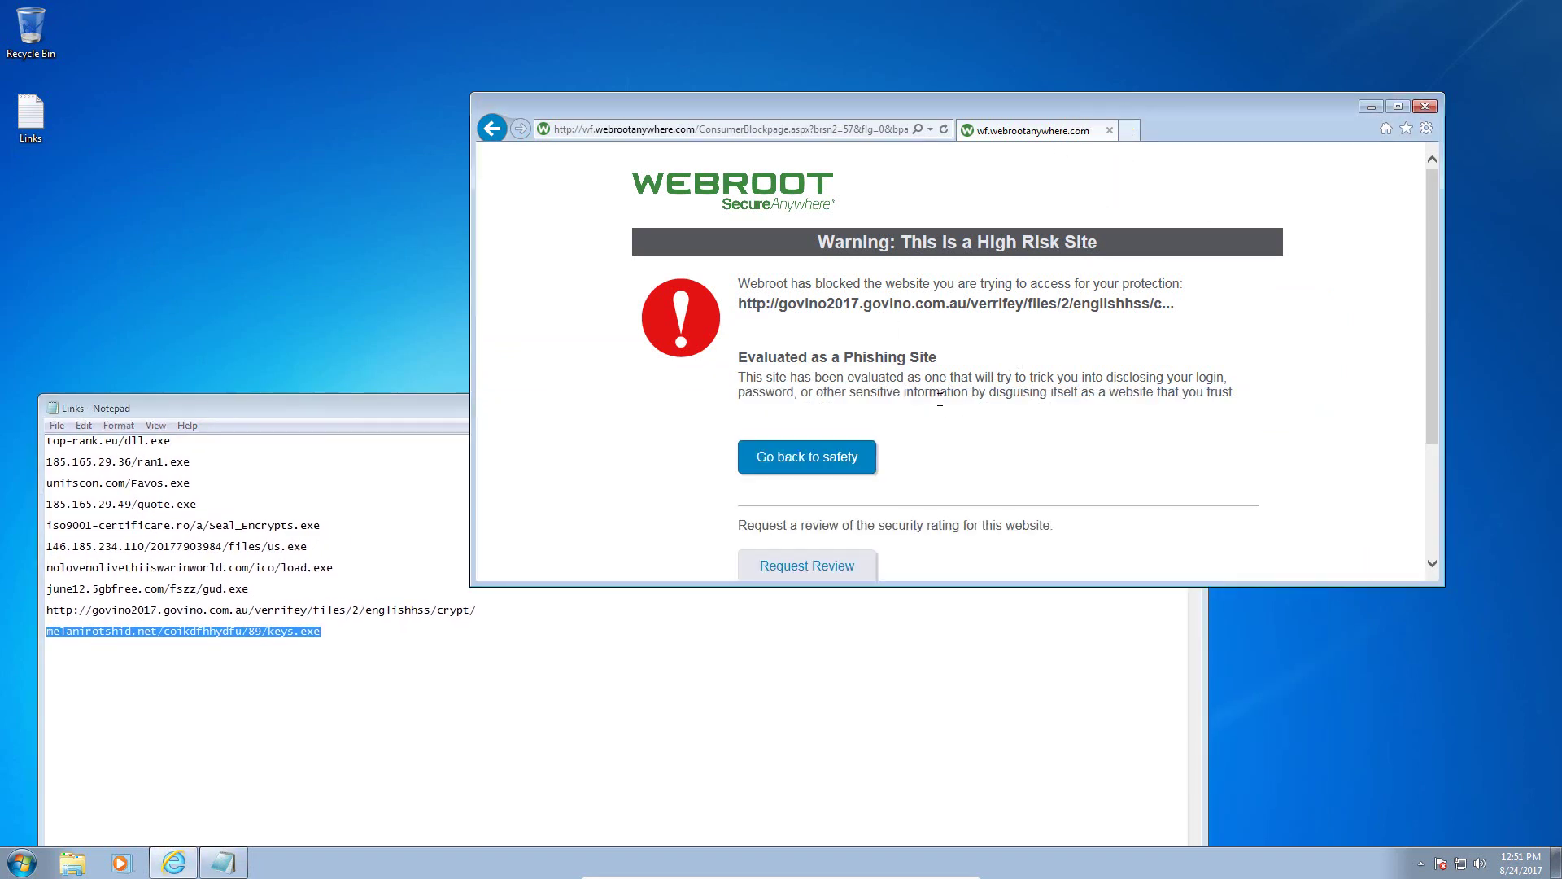
- Copy the melanirotshid.net/coikdfhhydfu789/keys.exe link from the Links file and load it in the browser
left_click(390, 408)
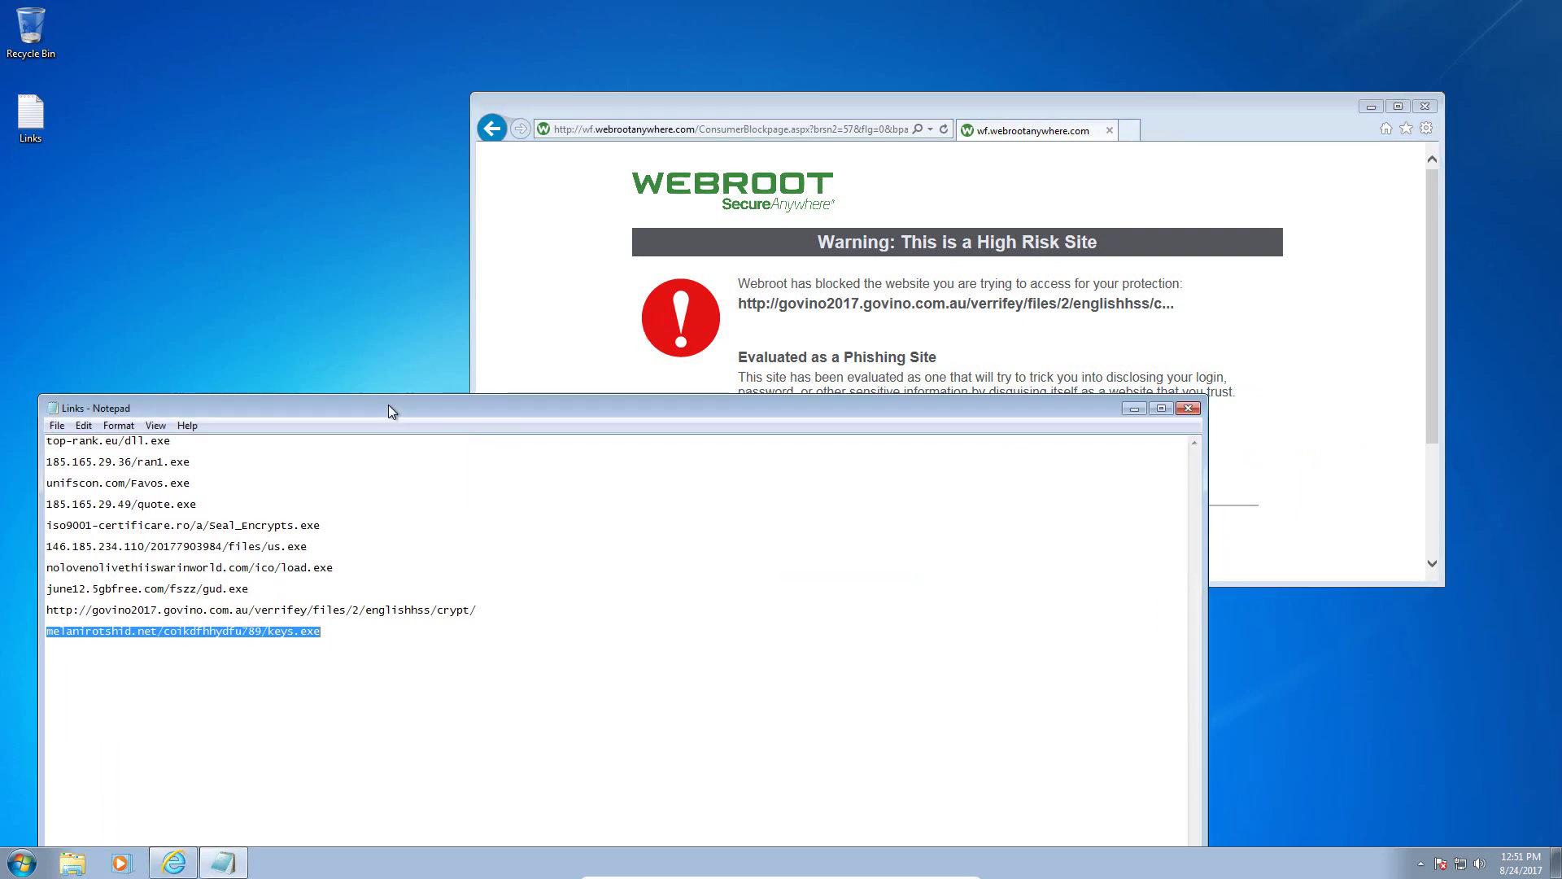
left_click(324, 649)
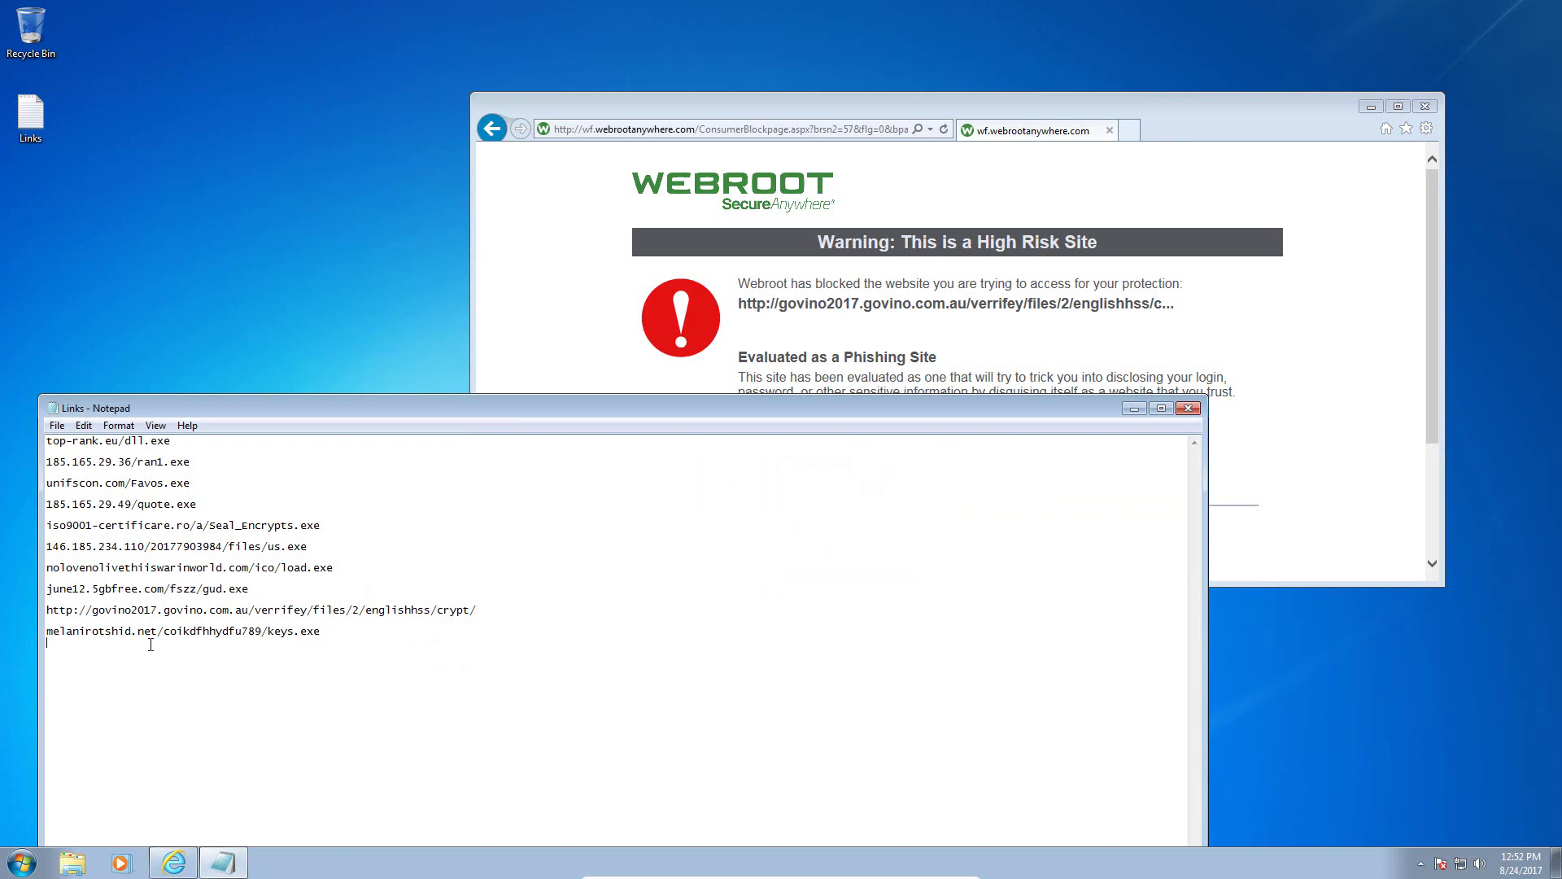
left_click_drag(322, 632, 47, 633)
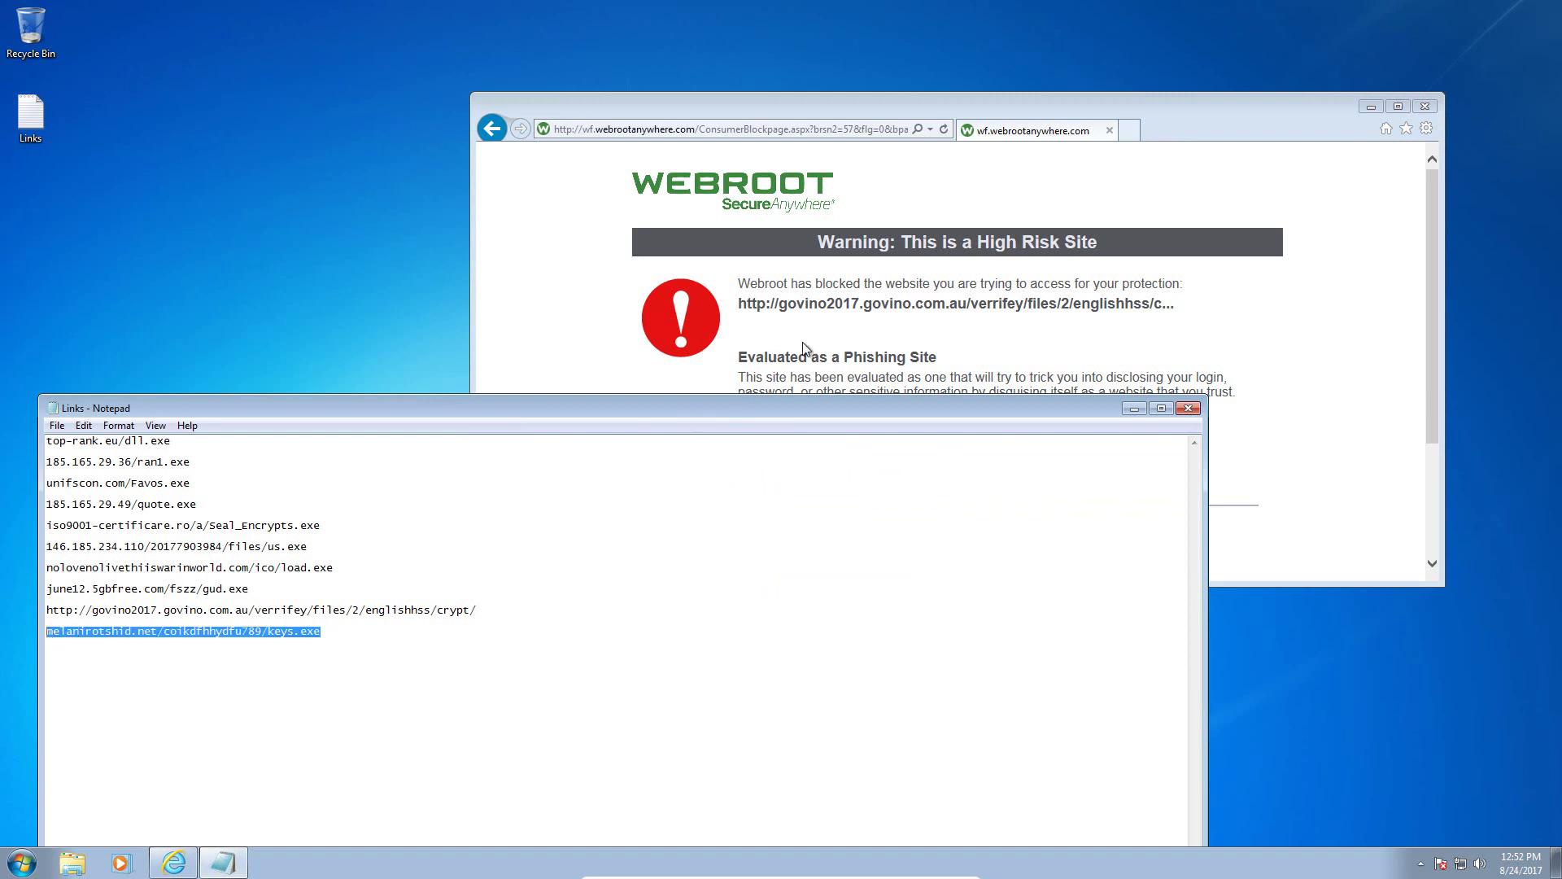
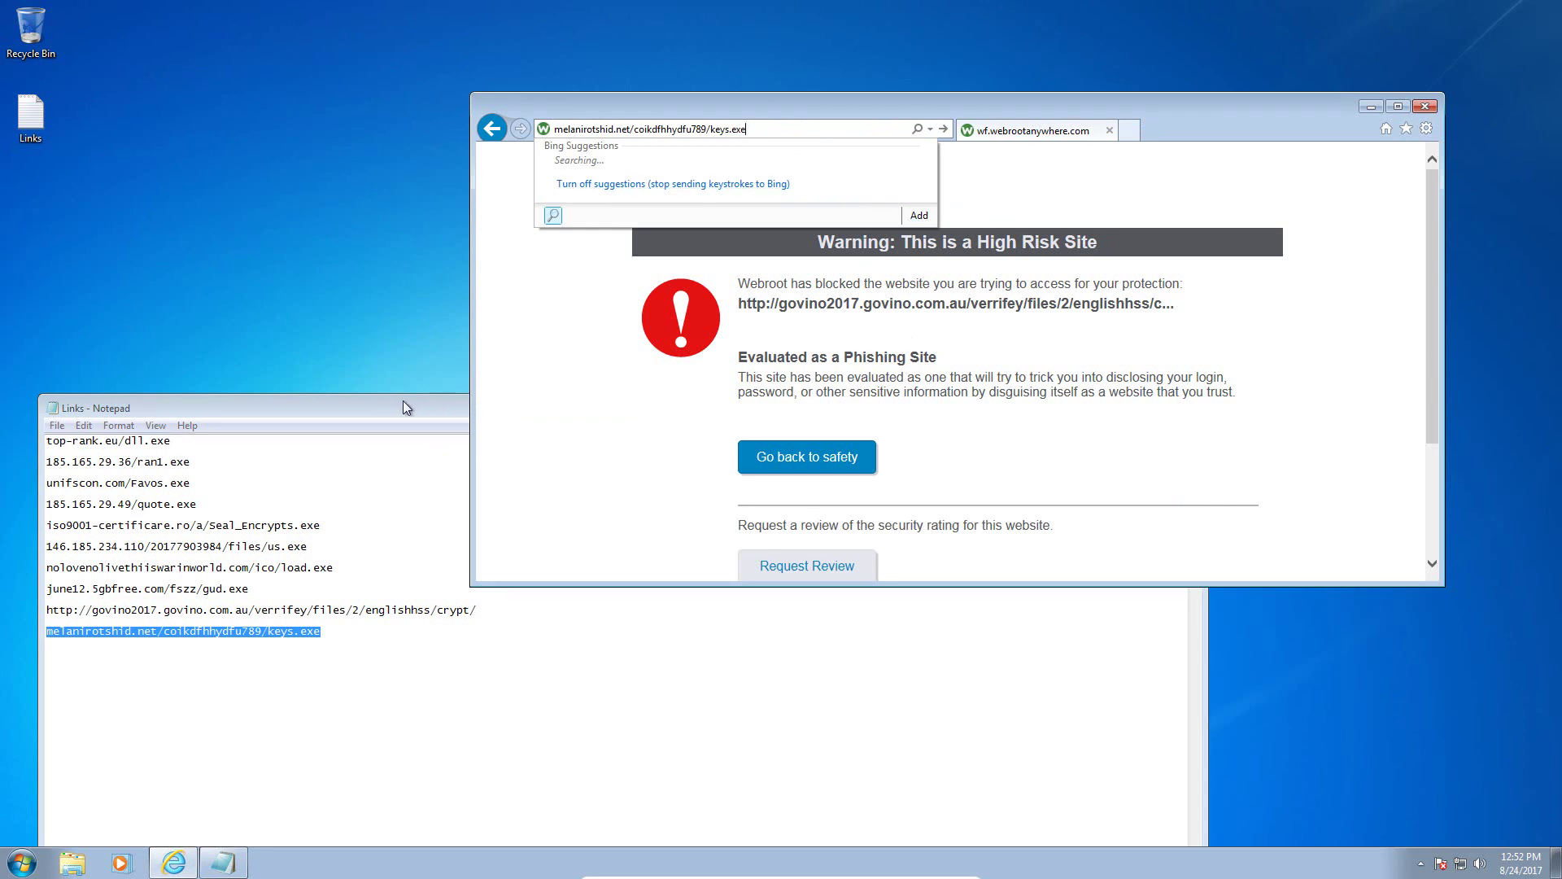
key("Return")
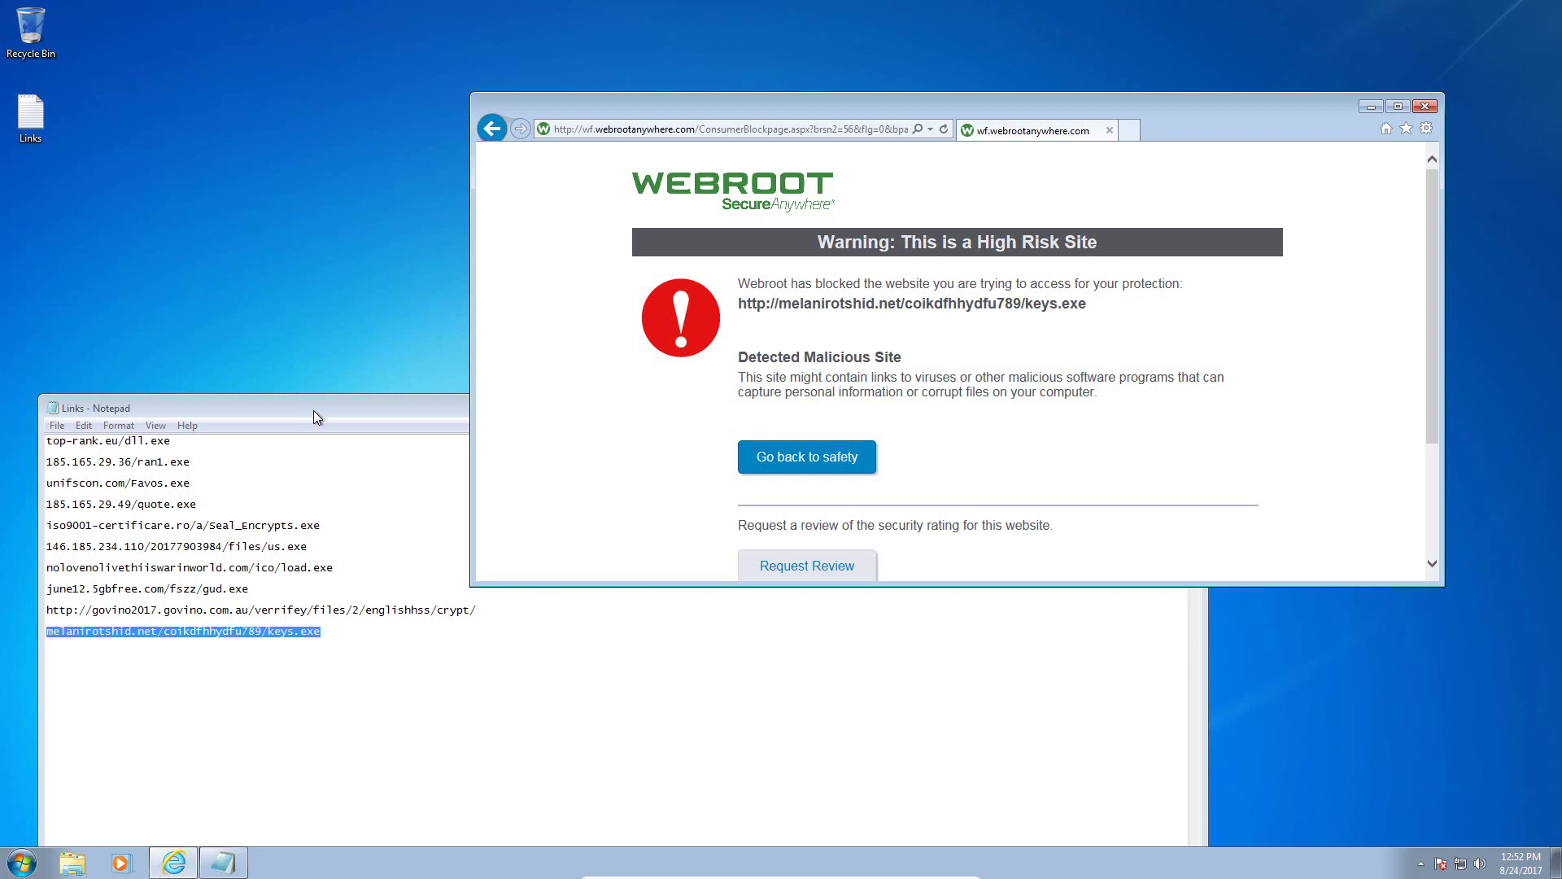
- Move the Links window aside for a last look at the list and close the file
left_click_drag(314, 410, 377, 365)
left_click(1177, 132)
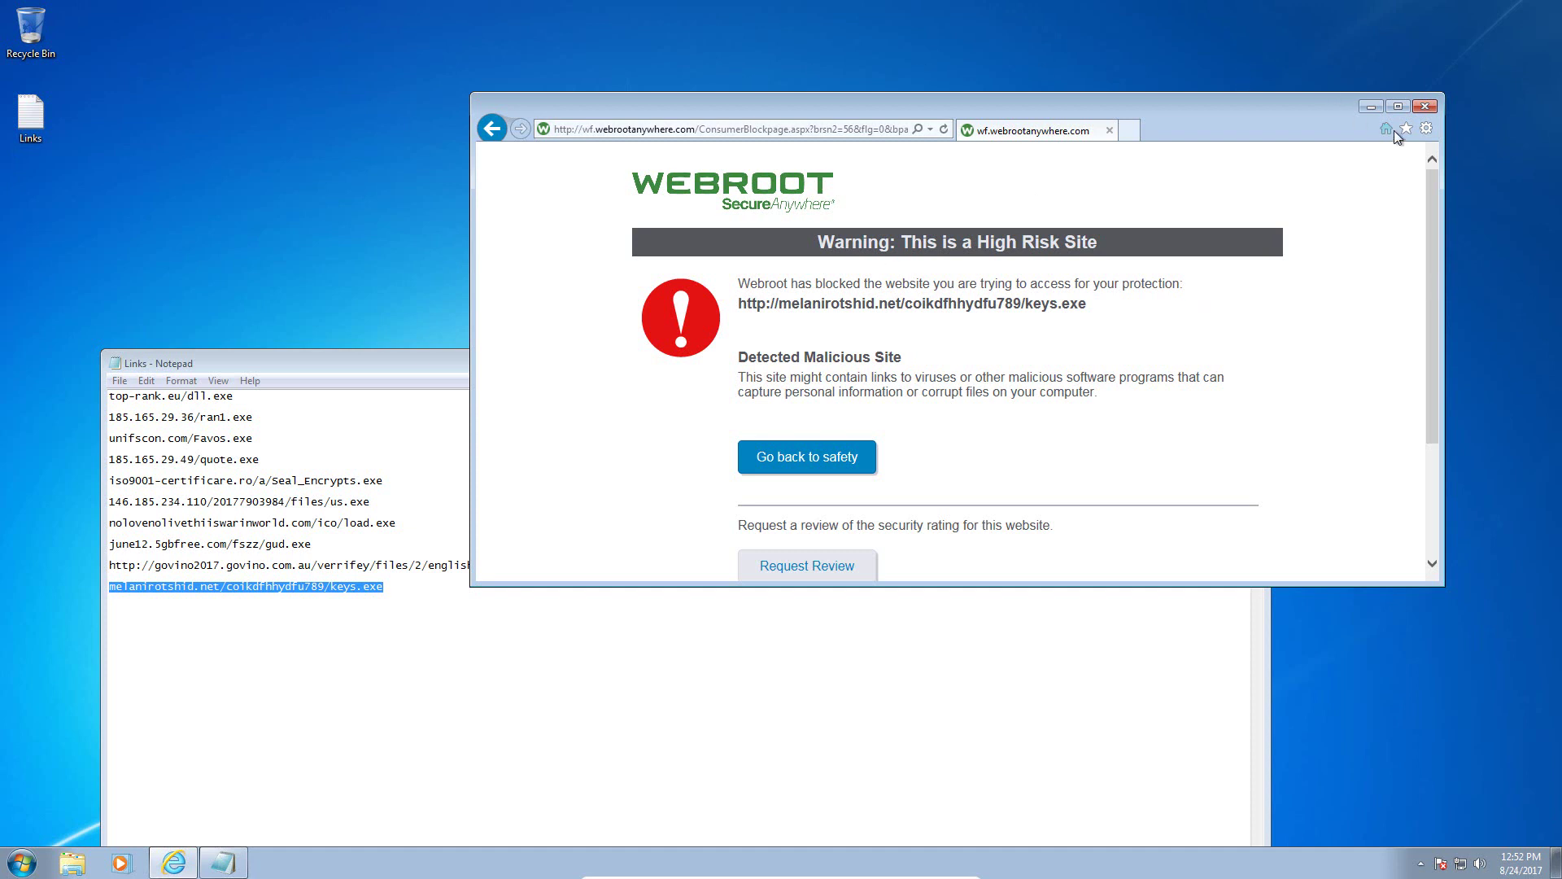
left_click(317, 518)
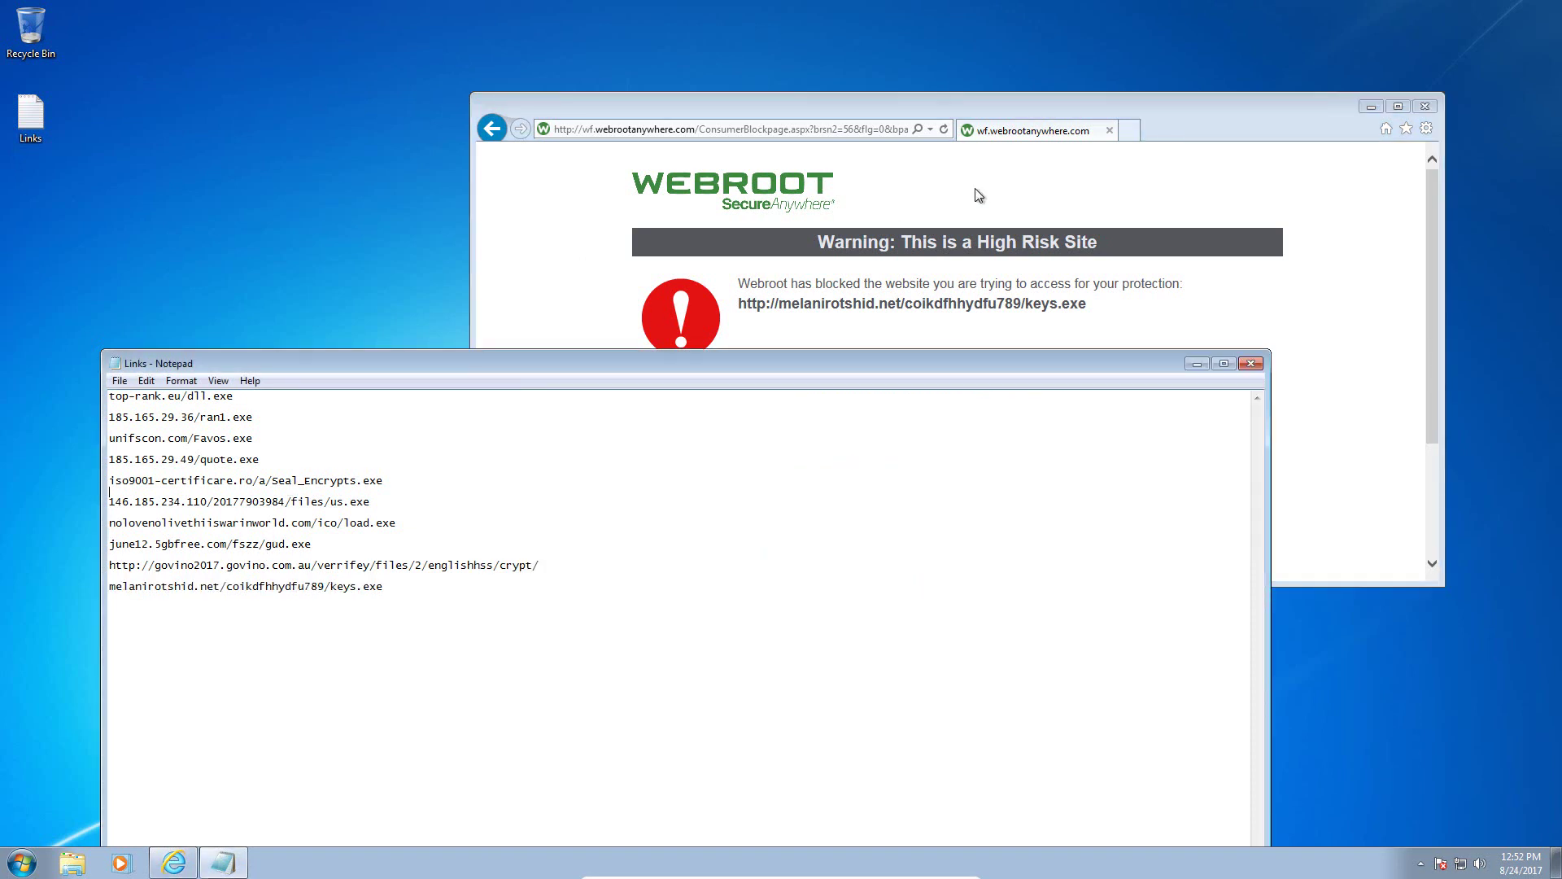
left_click(1214, 111)
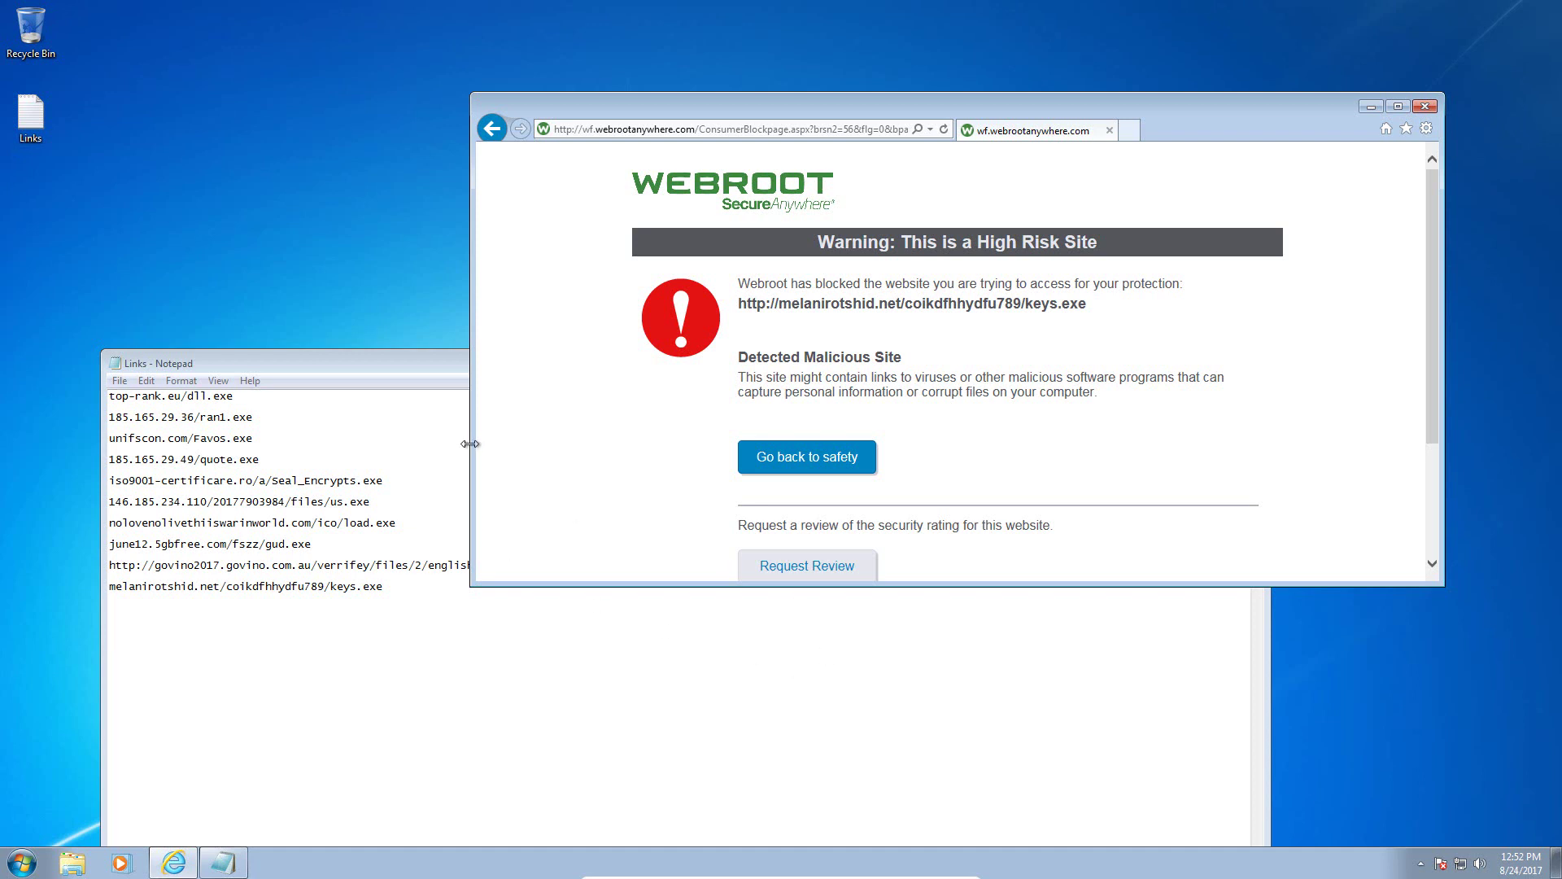
left_click(355, 407)
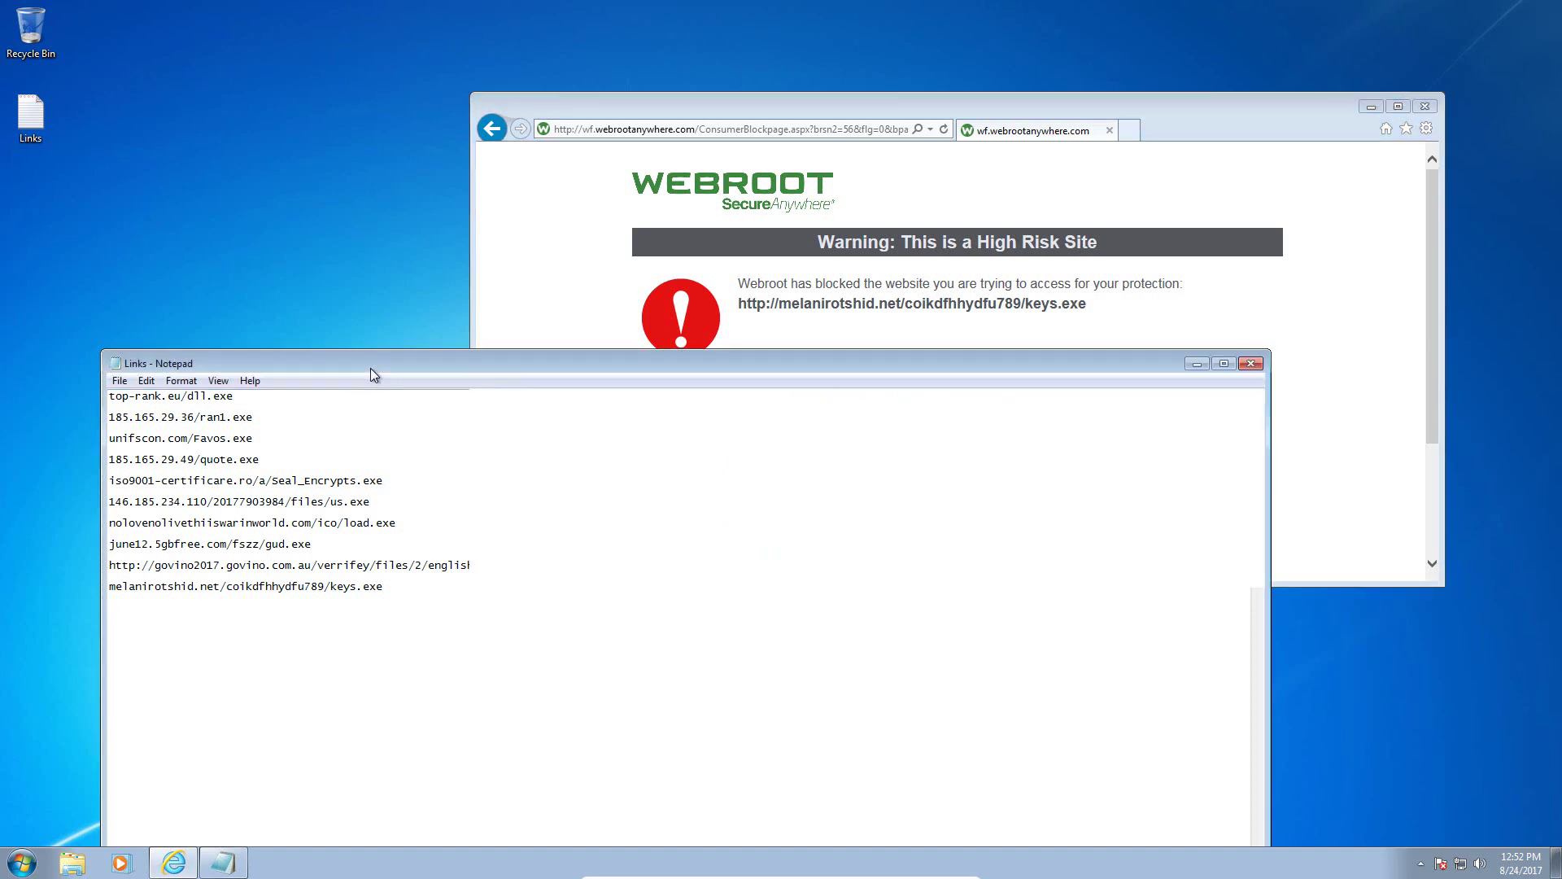
left_click(1252, 365)
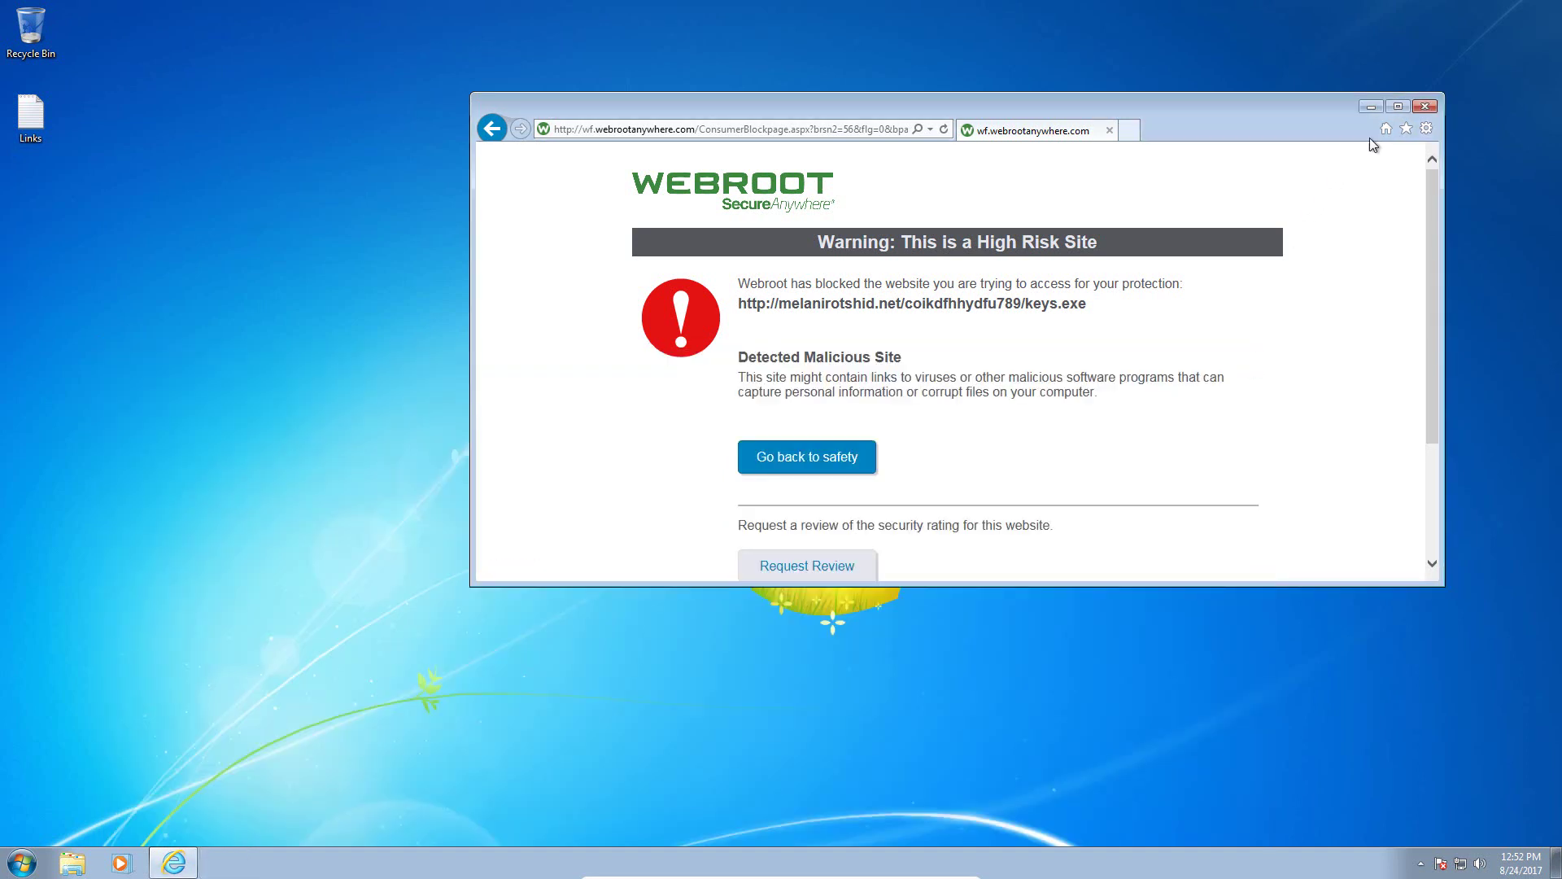
- Close the browser, look over the running processes in Task Manager, and close it
left_click(1427, 106)
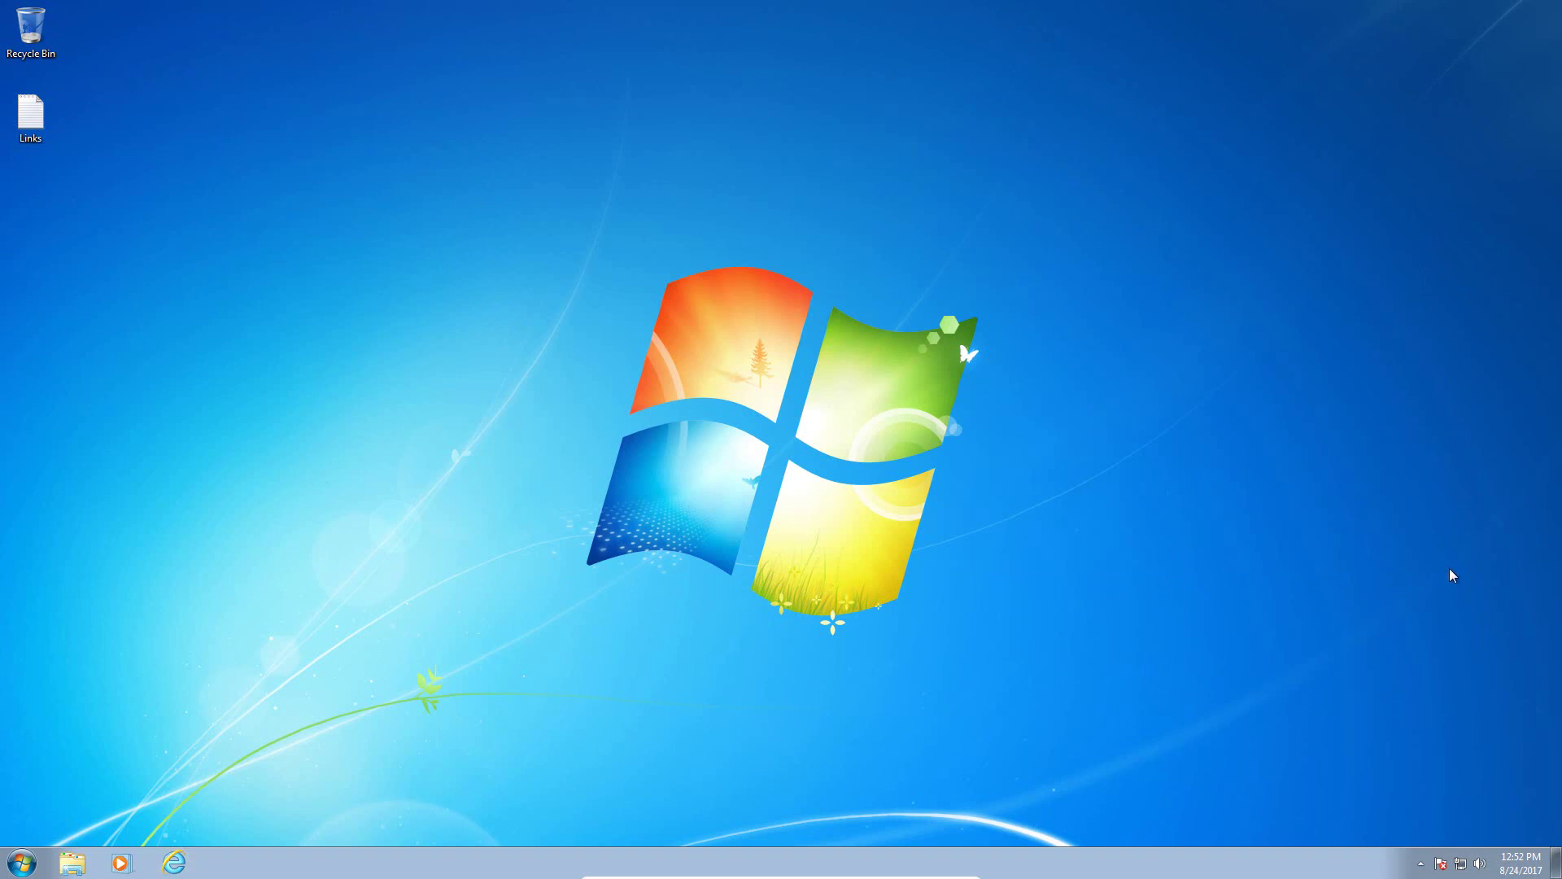
right_click(668, 863)
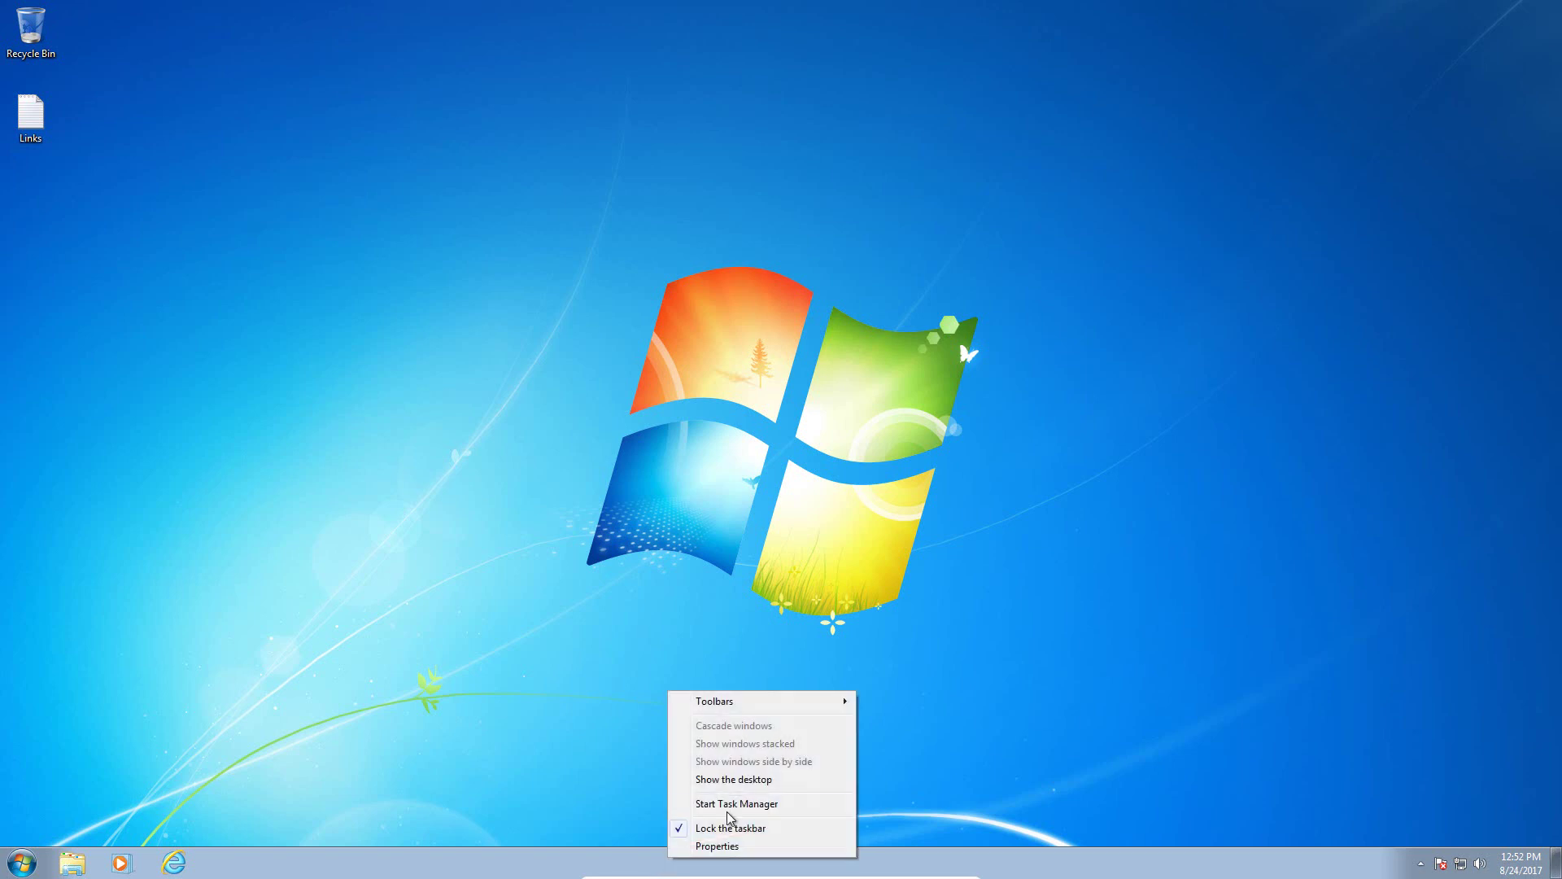
left_click(749, 804)
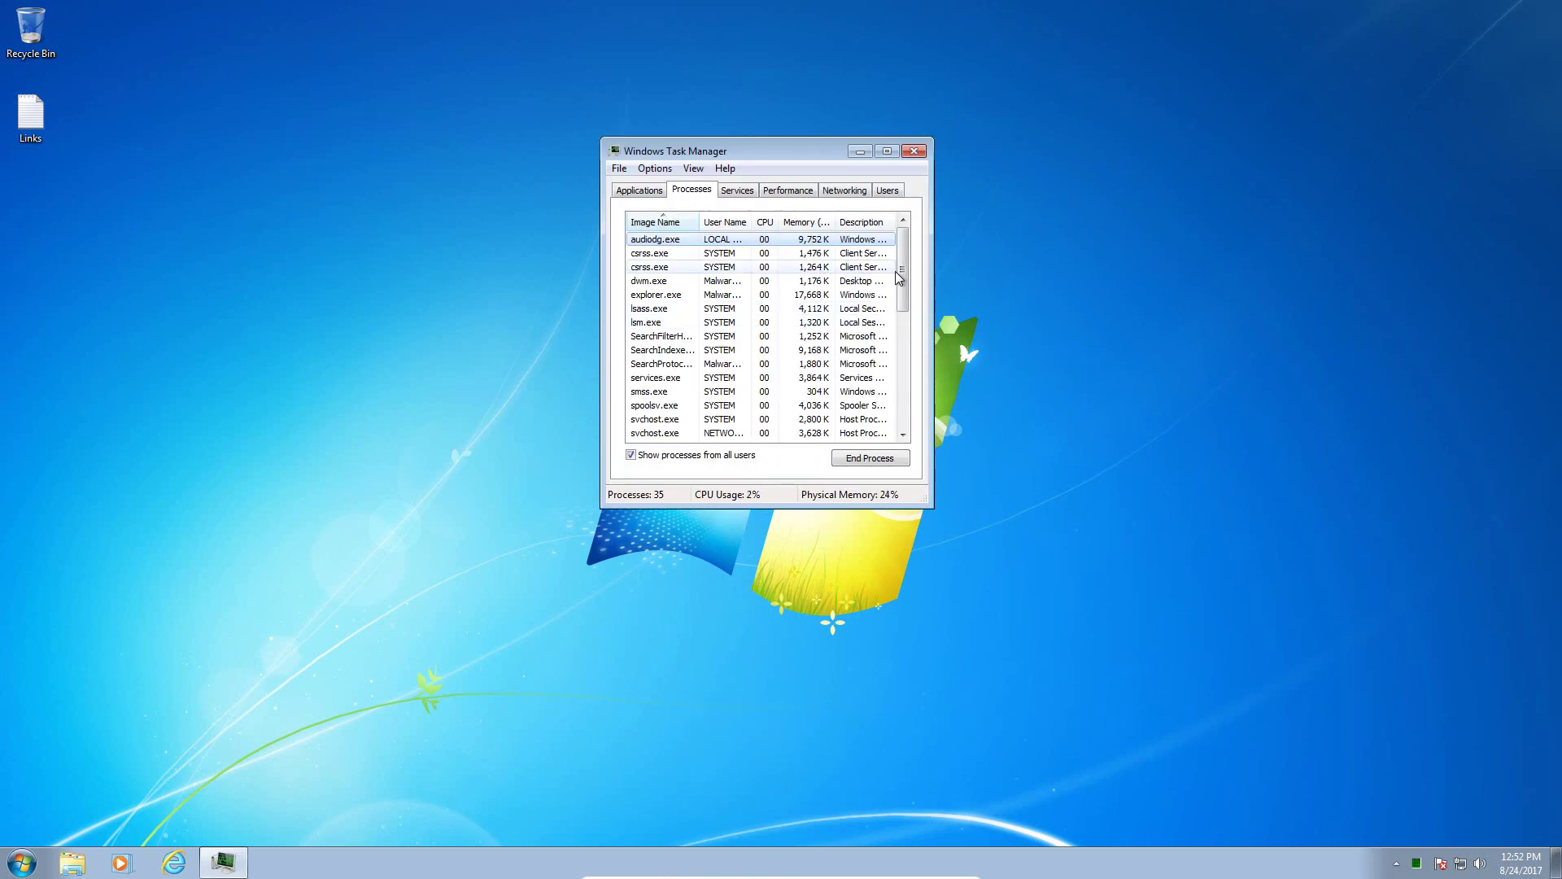
left_click_drag(909, 322, 901, 265)
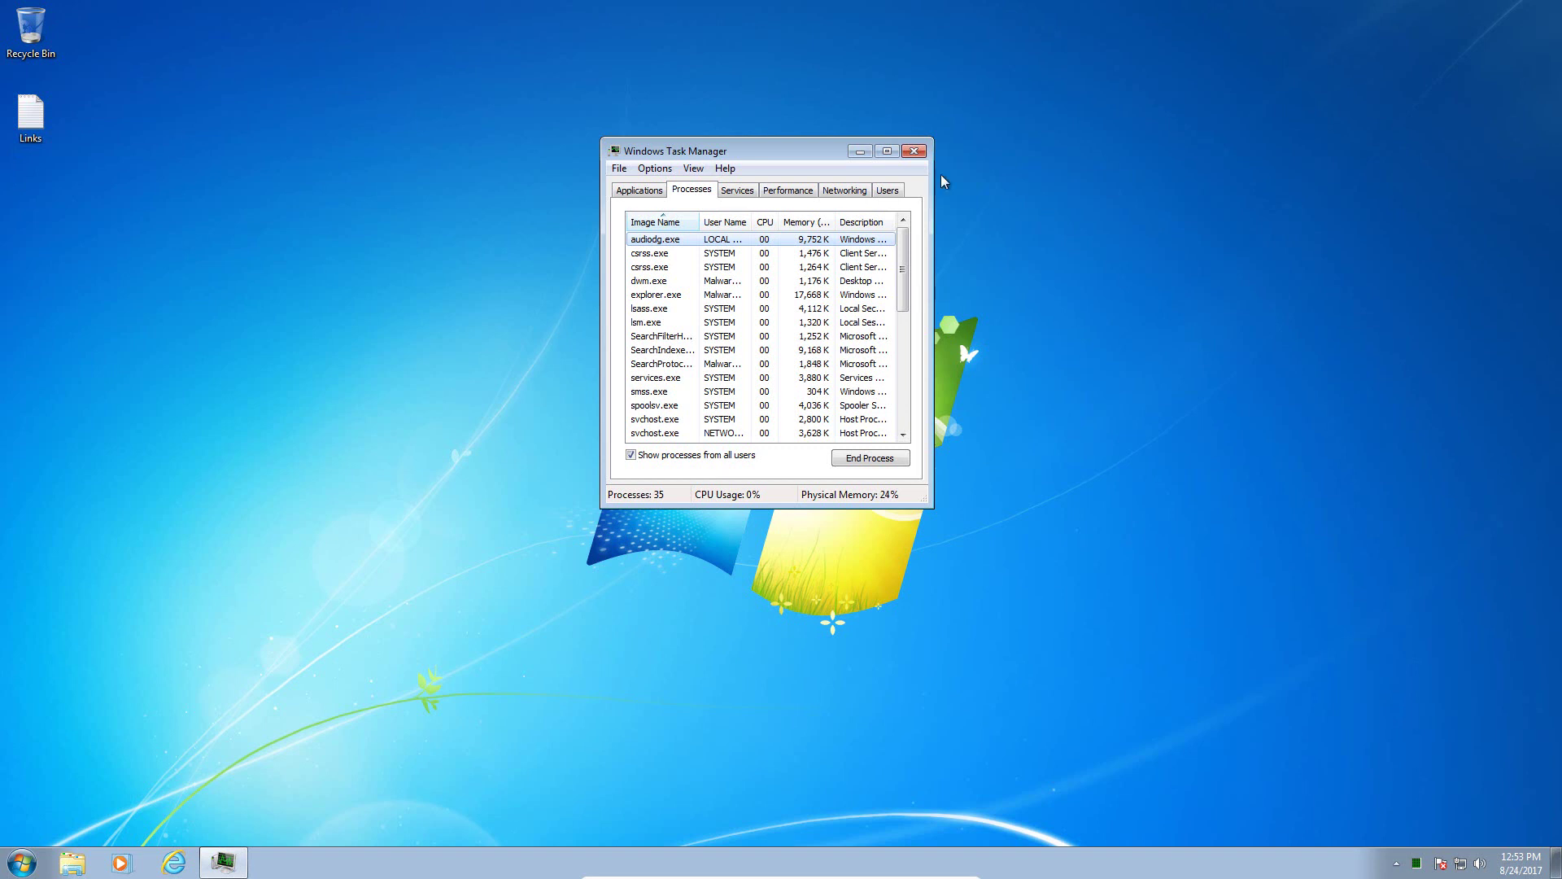
left_click(914, 152)
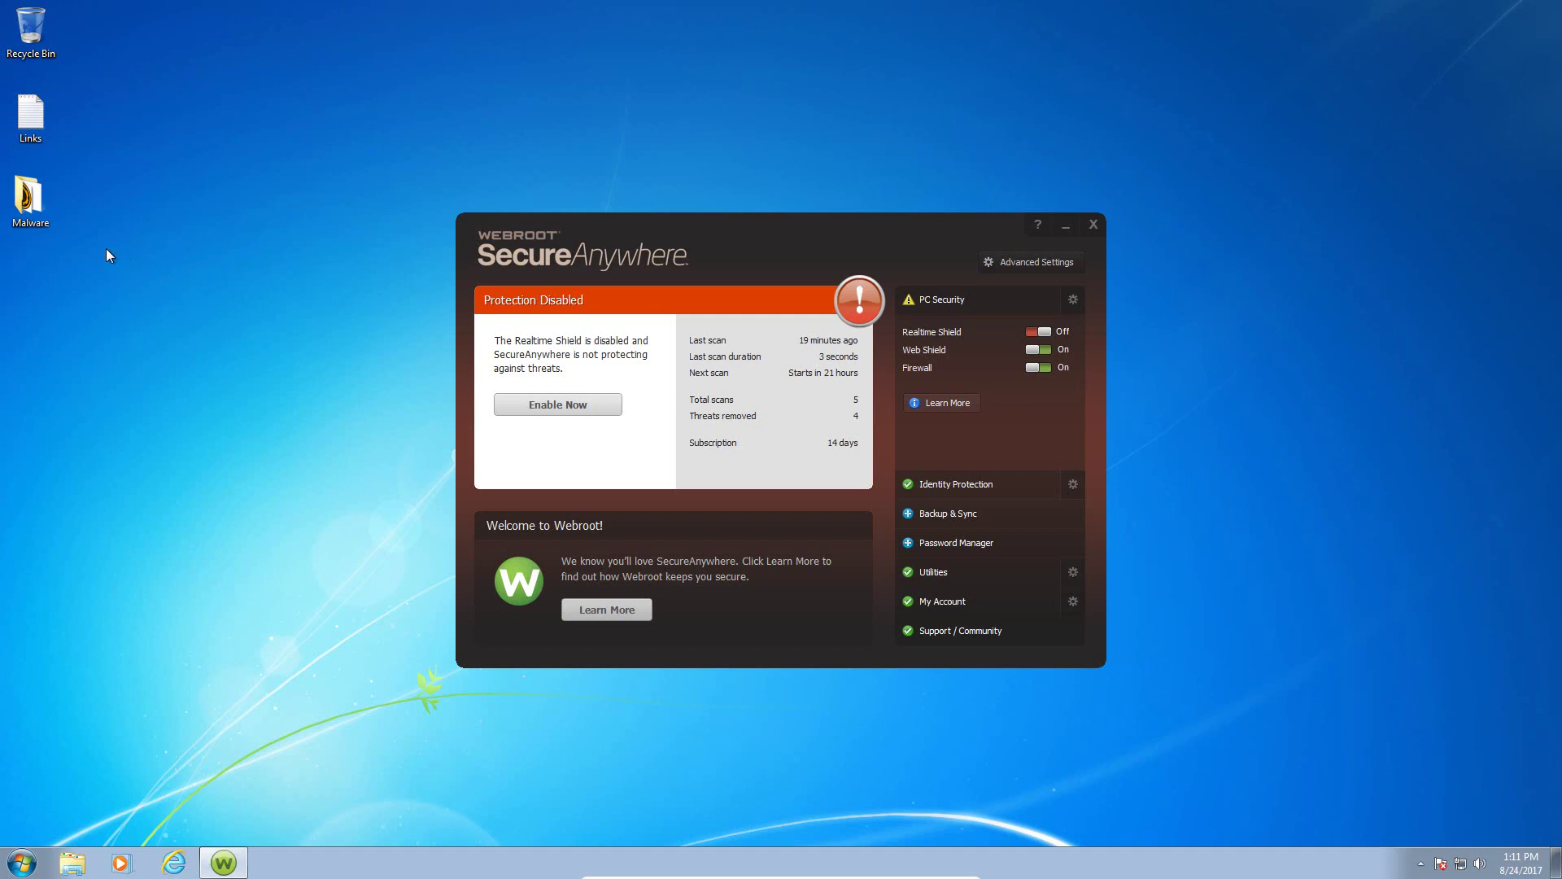
- Scan the desktop's Malware folder with Webroot after a look at its contents, and remove all the identified threats
double_click(28, 199)
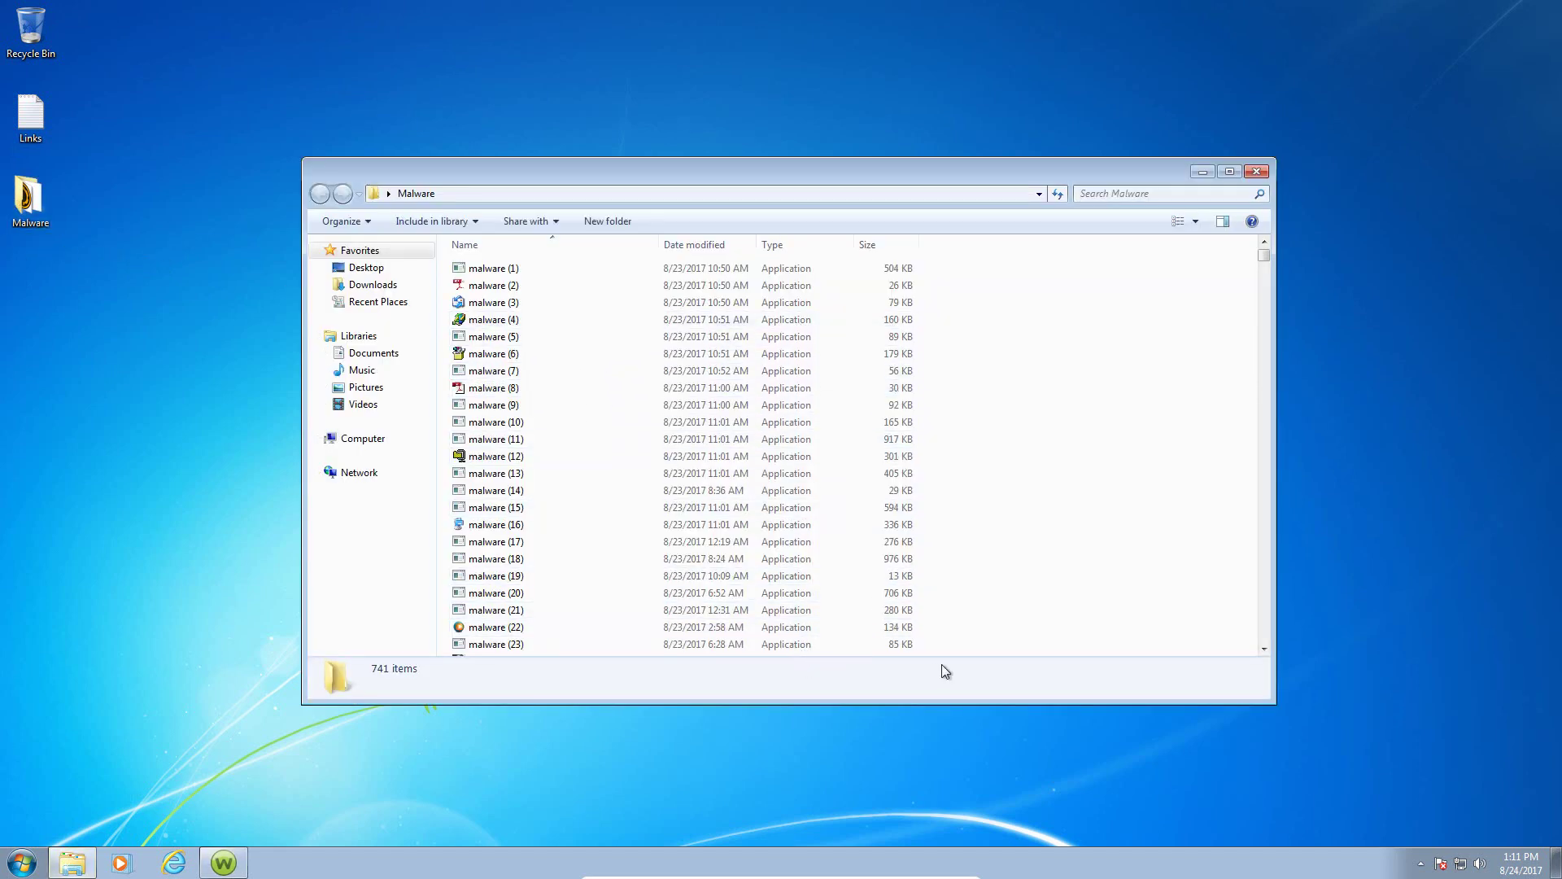
left_click(1257, 171)
right_click(33, 221)
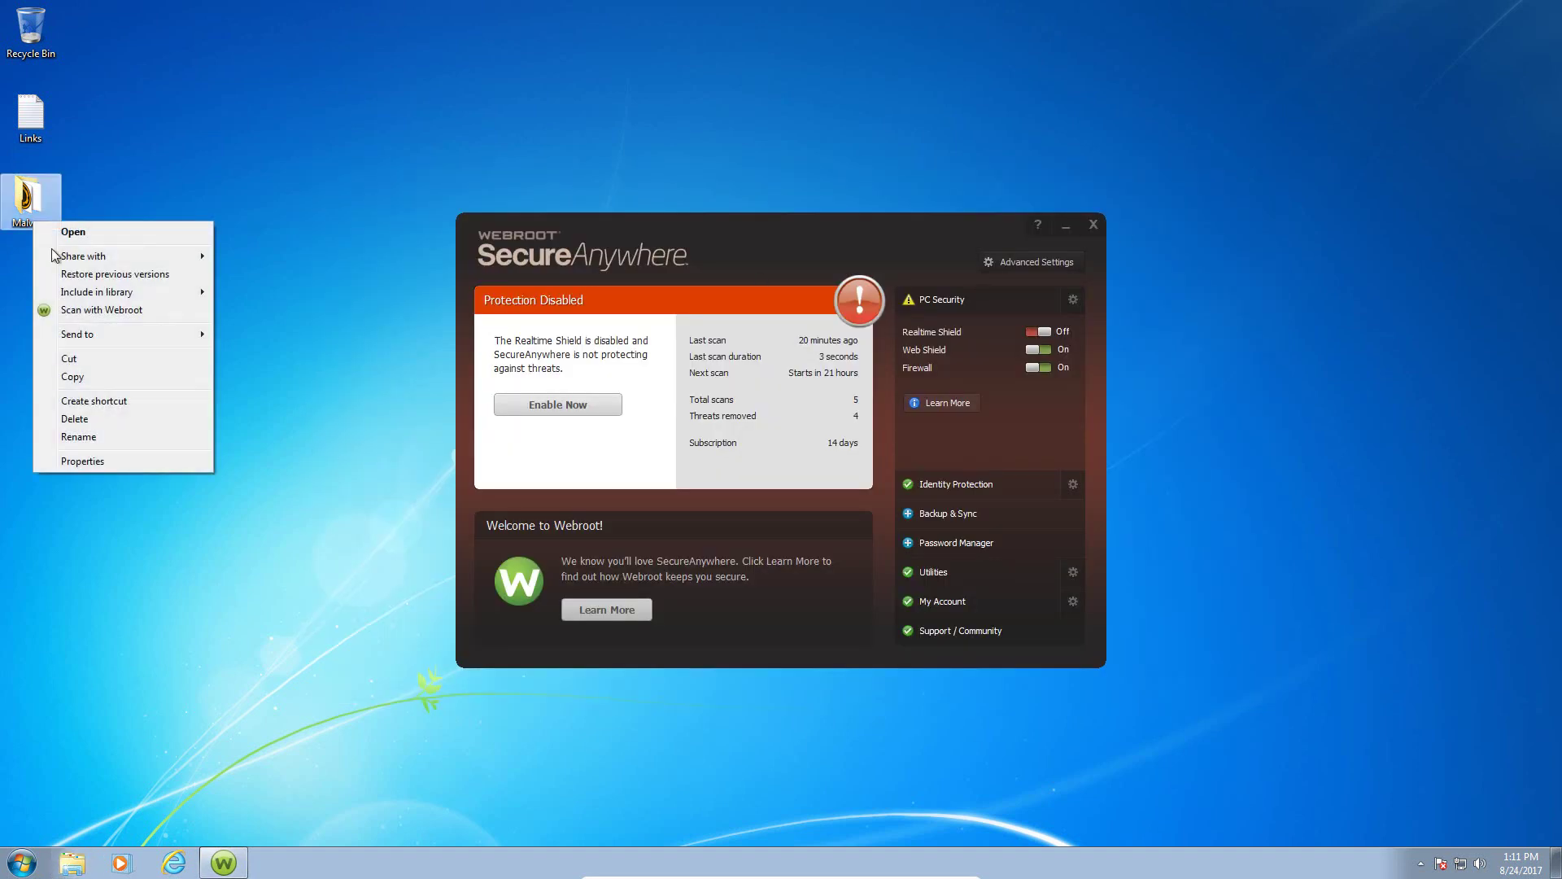
left_click(96, 316)
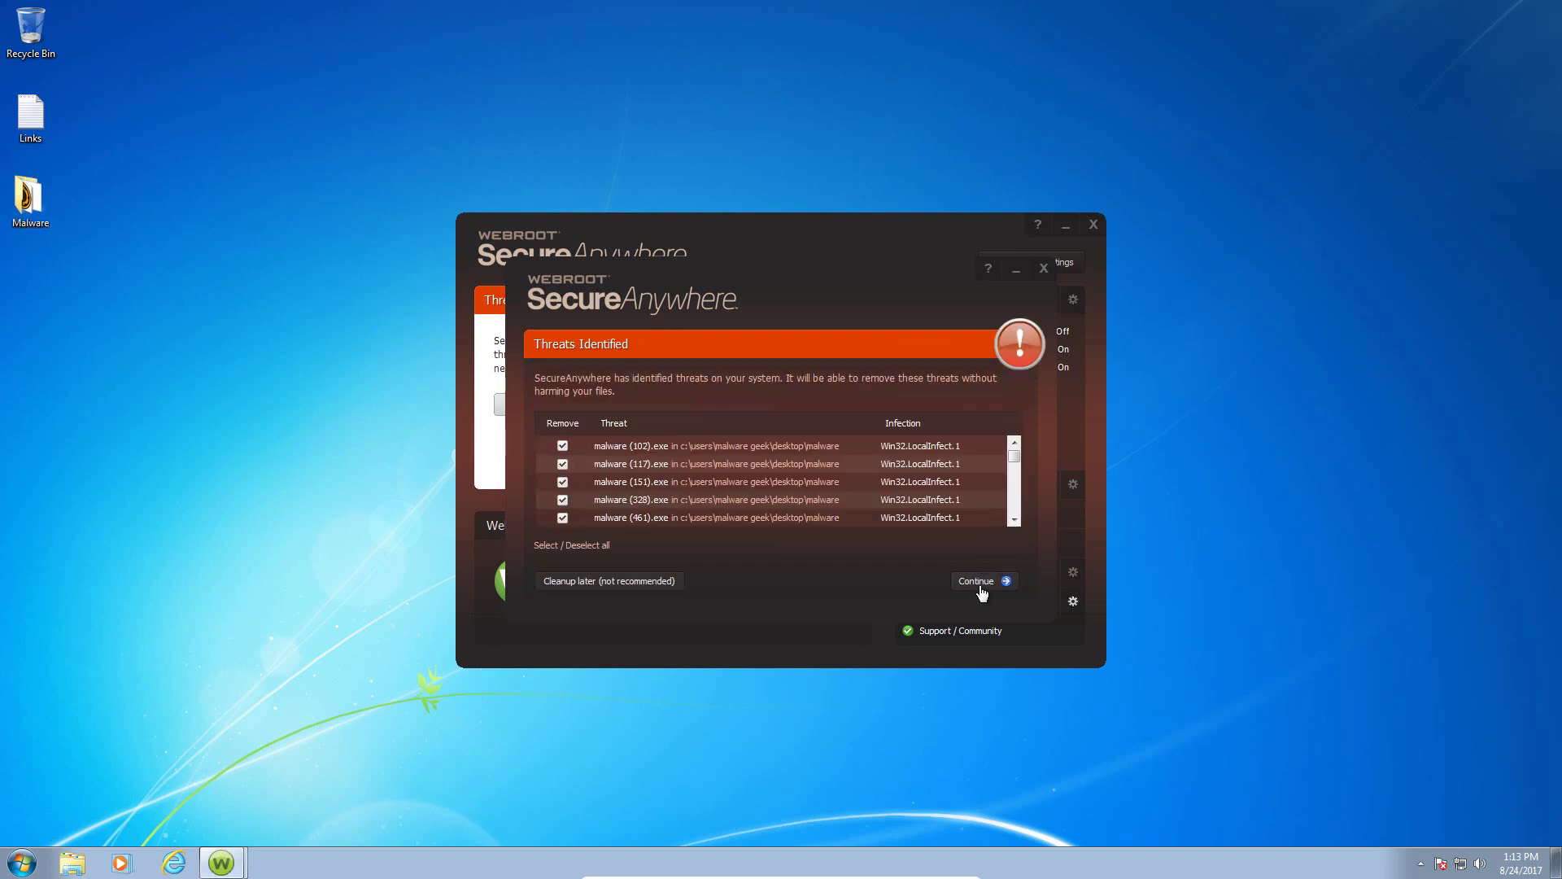
left_click(982, 587)
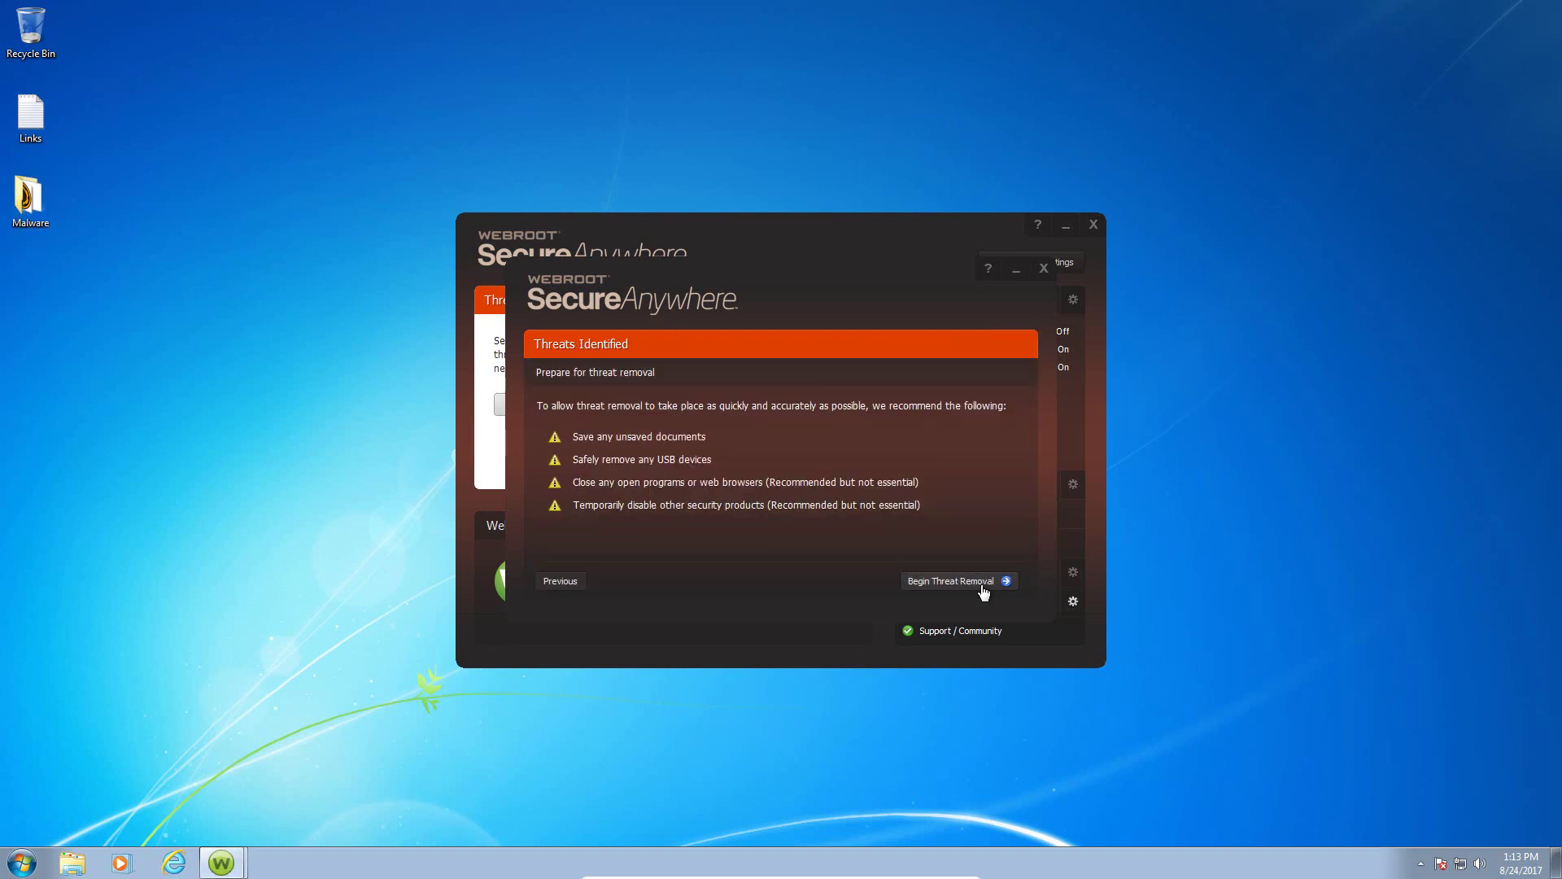
left_click(983, 590)
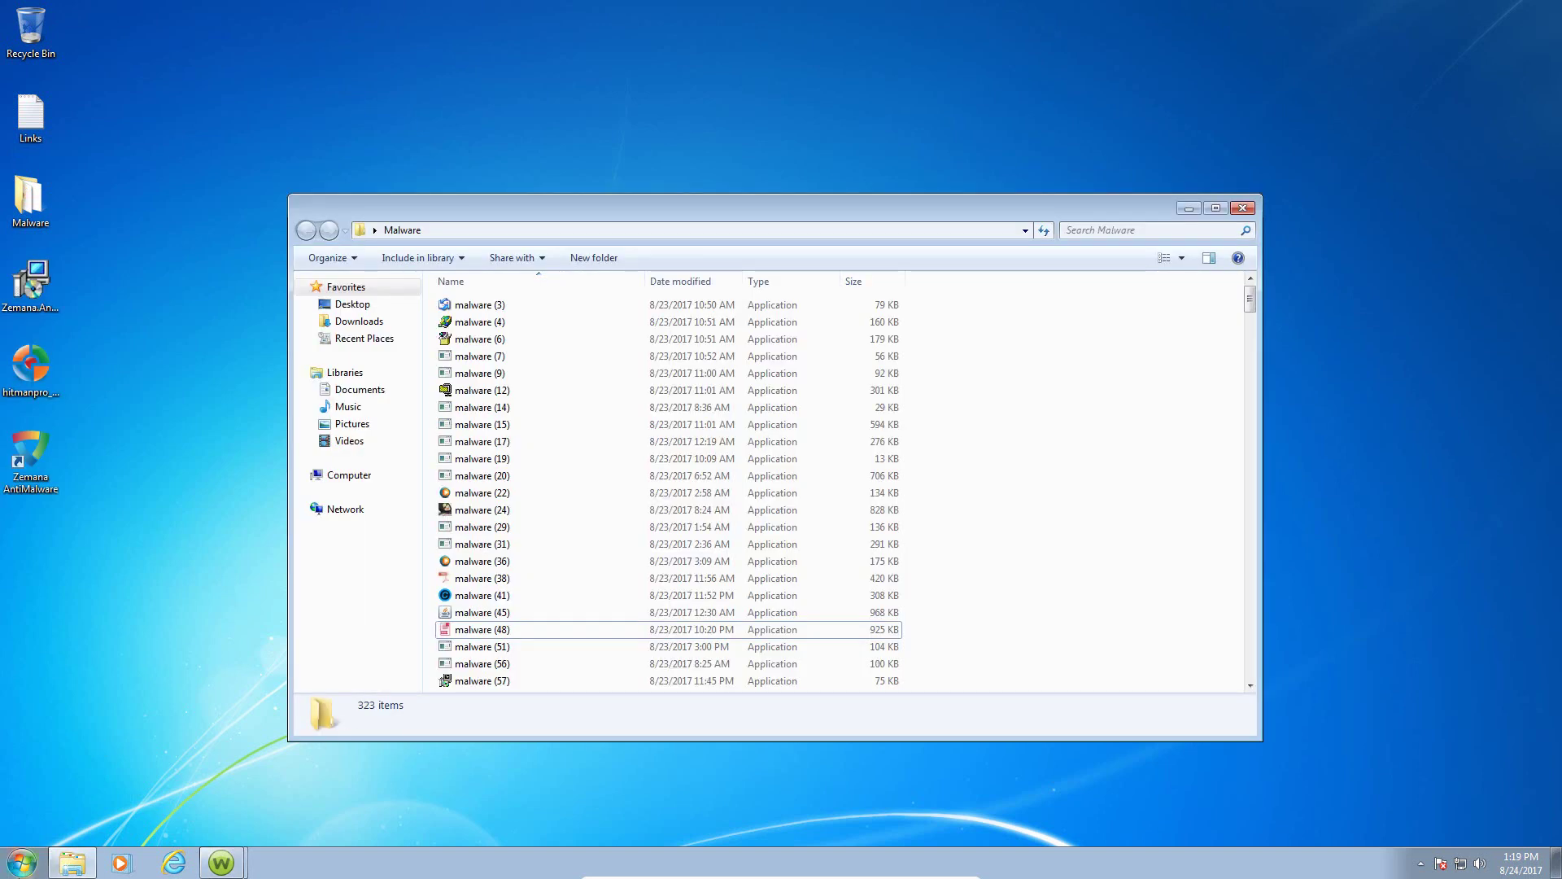
- Calculate the share of removed samples in Calculator as 741 minus 323, divided by 741, and close it
left_click(22, 862)
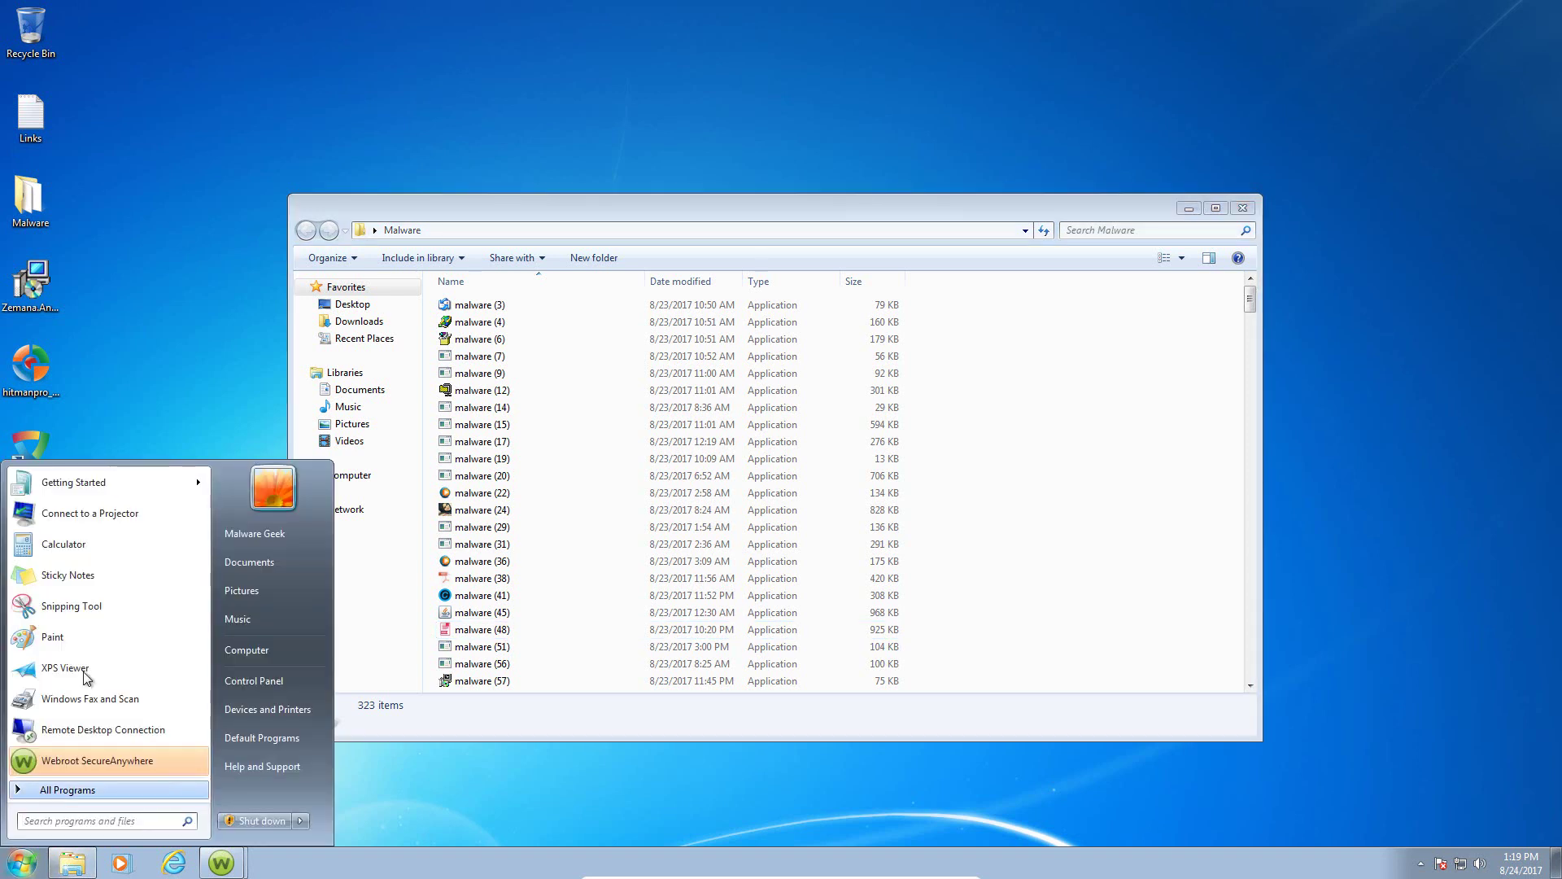
left_click(119, 544)
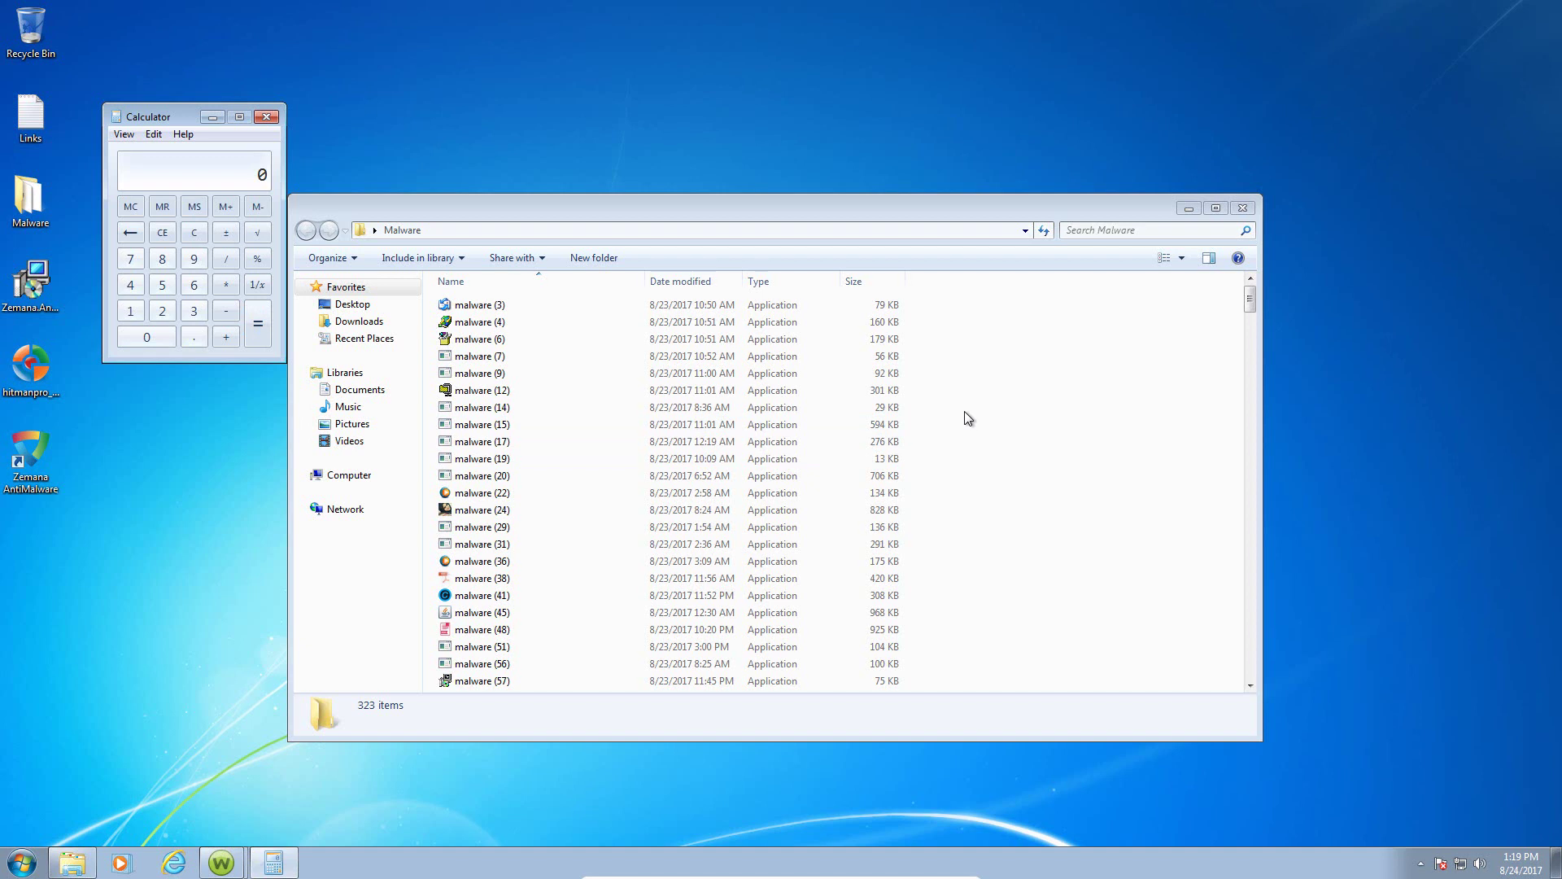
type("741")
key("minus")
type("323")
key("Return")
key("slash")
type("741")
key("Return")
left_click(266, 117)
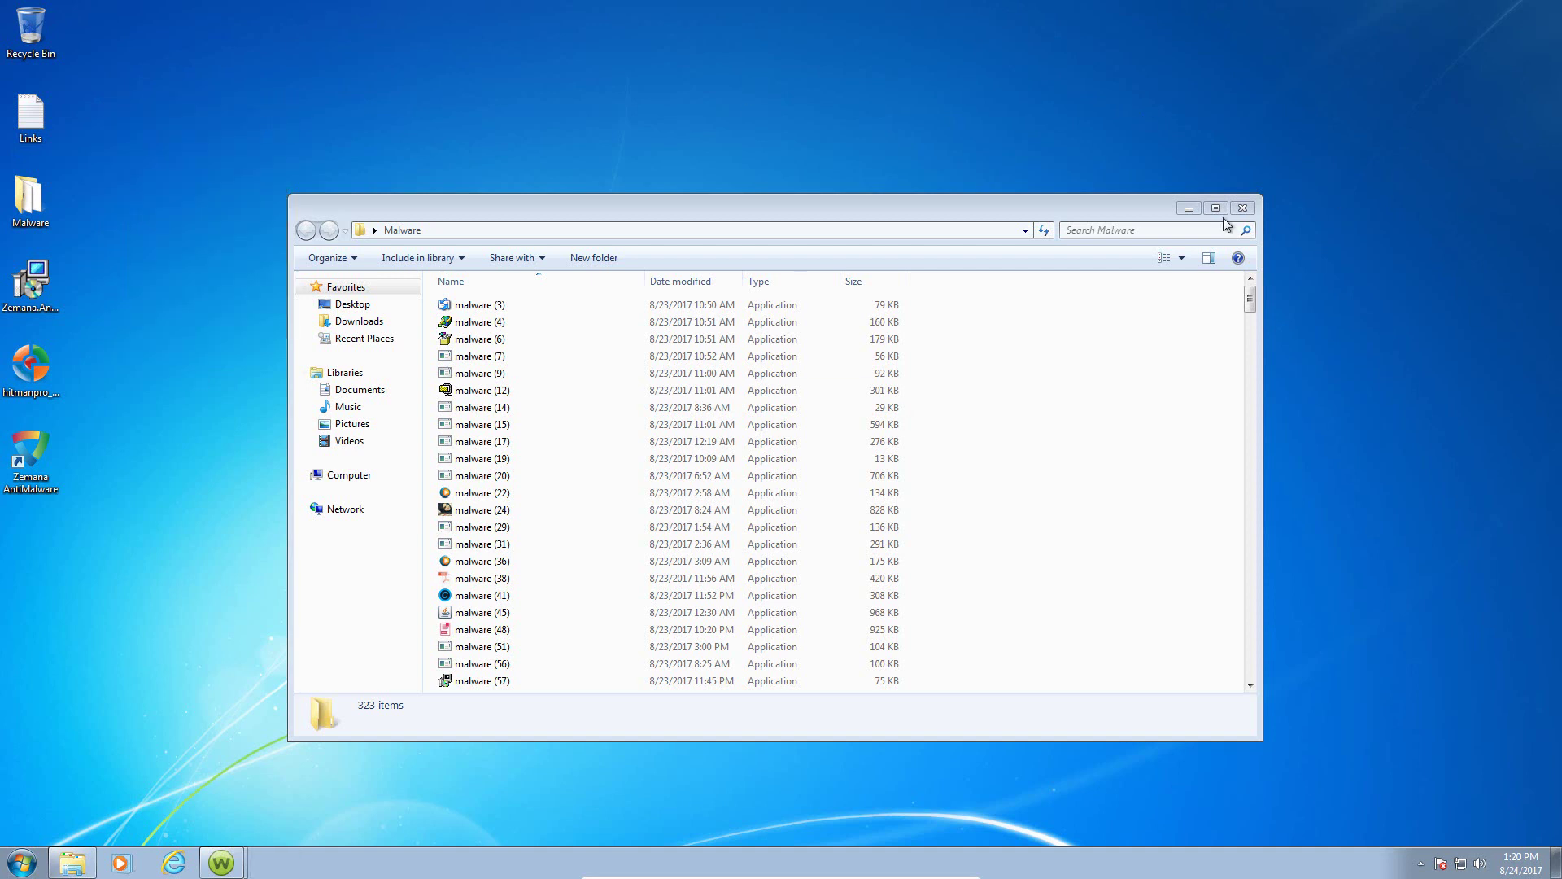
- Move the Malware folder window slightly higher and look through the remaining sample files
left_click_drag(1063, 208, 1082, 160)
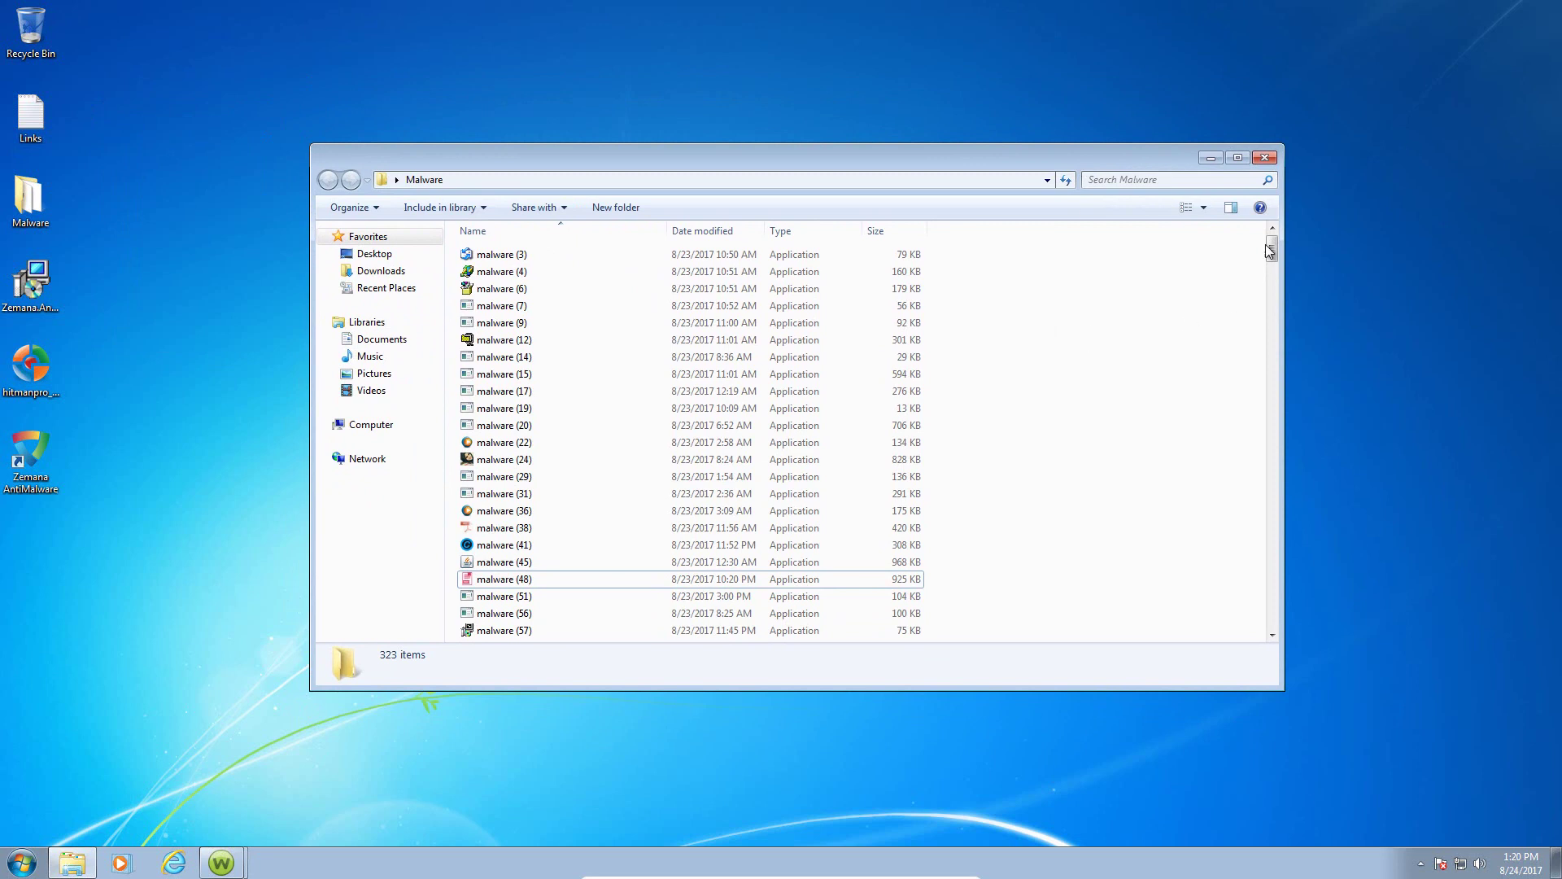
left_click_drag(1274, 247, 1271, 243)
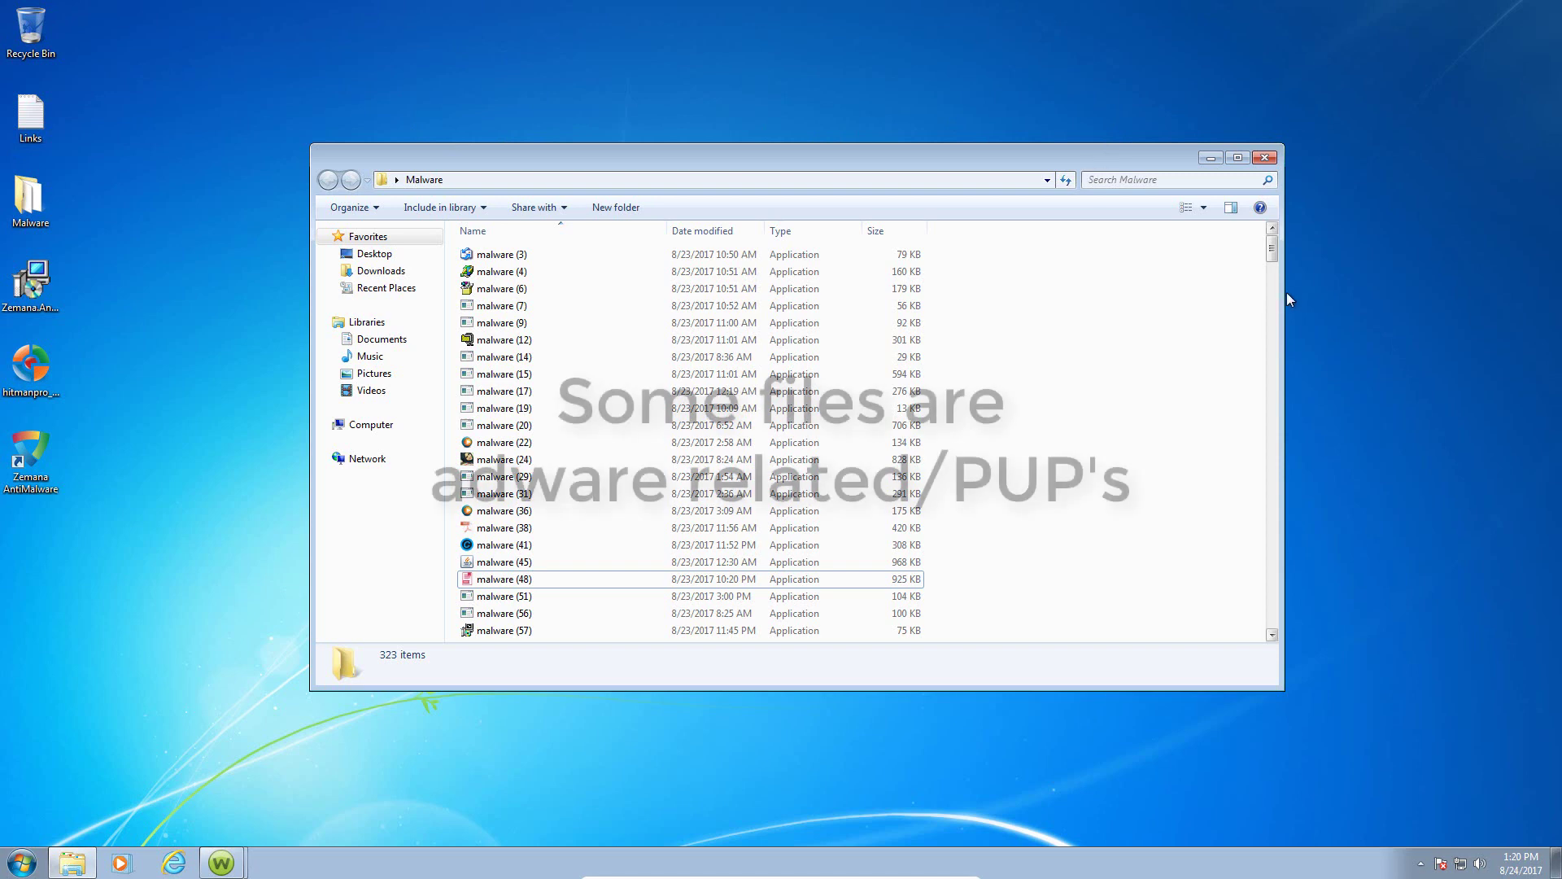
mouse_move(1272, 254)
left_mouse_down()
mouse_move(1266, 569)
mouse_move(1268, 228)
left_mouse_up()
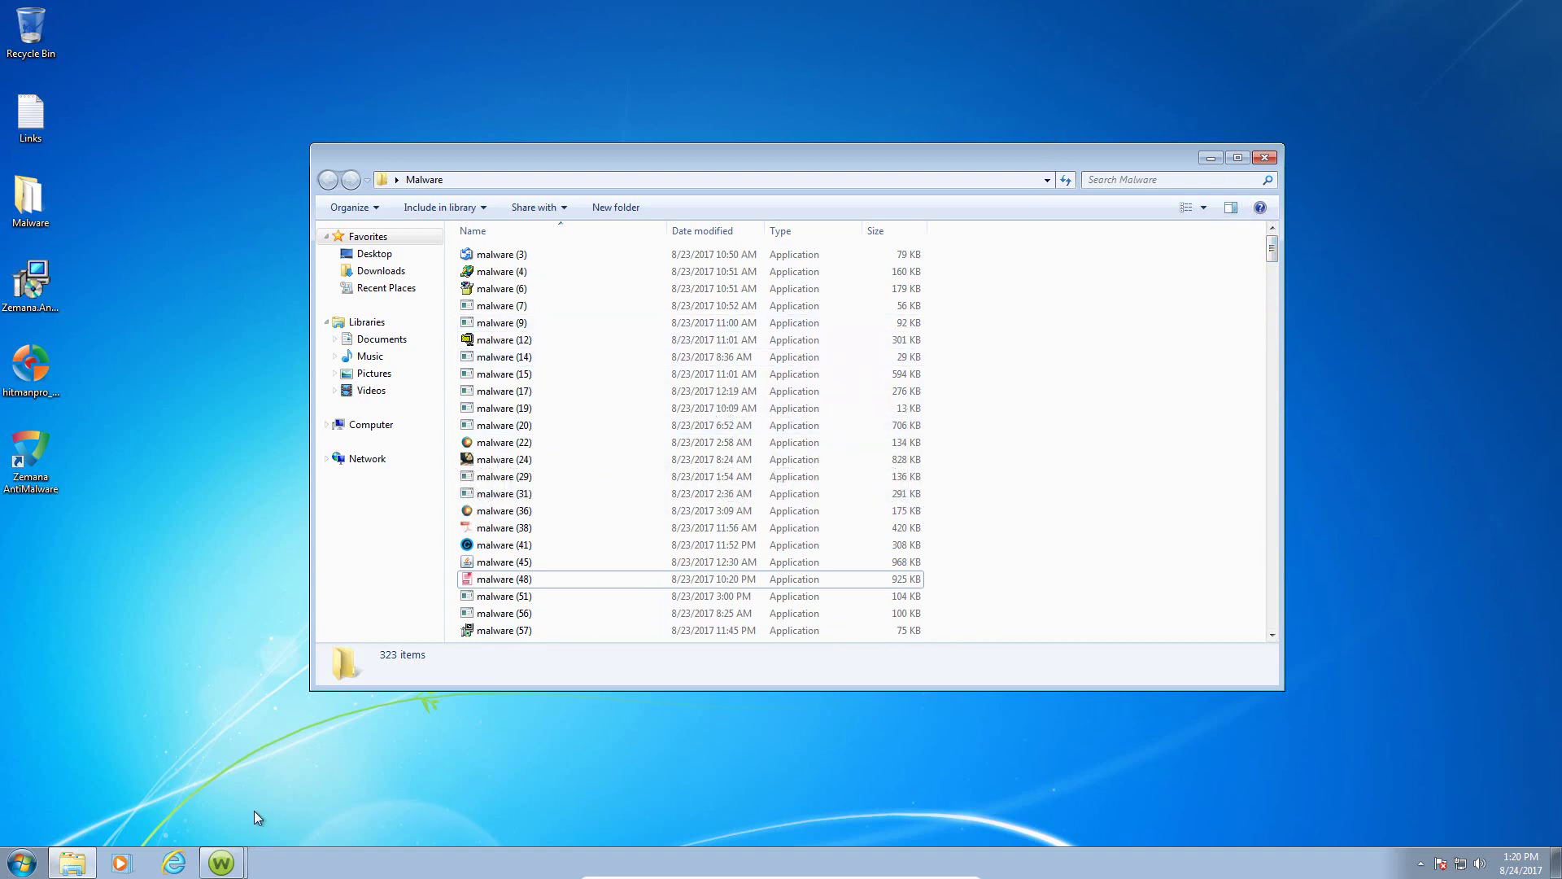
- Close both open Webroot SecureAnywhere windows
left_click(221, 861)
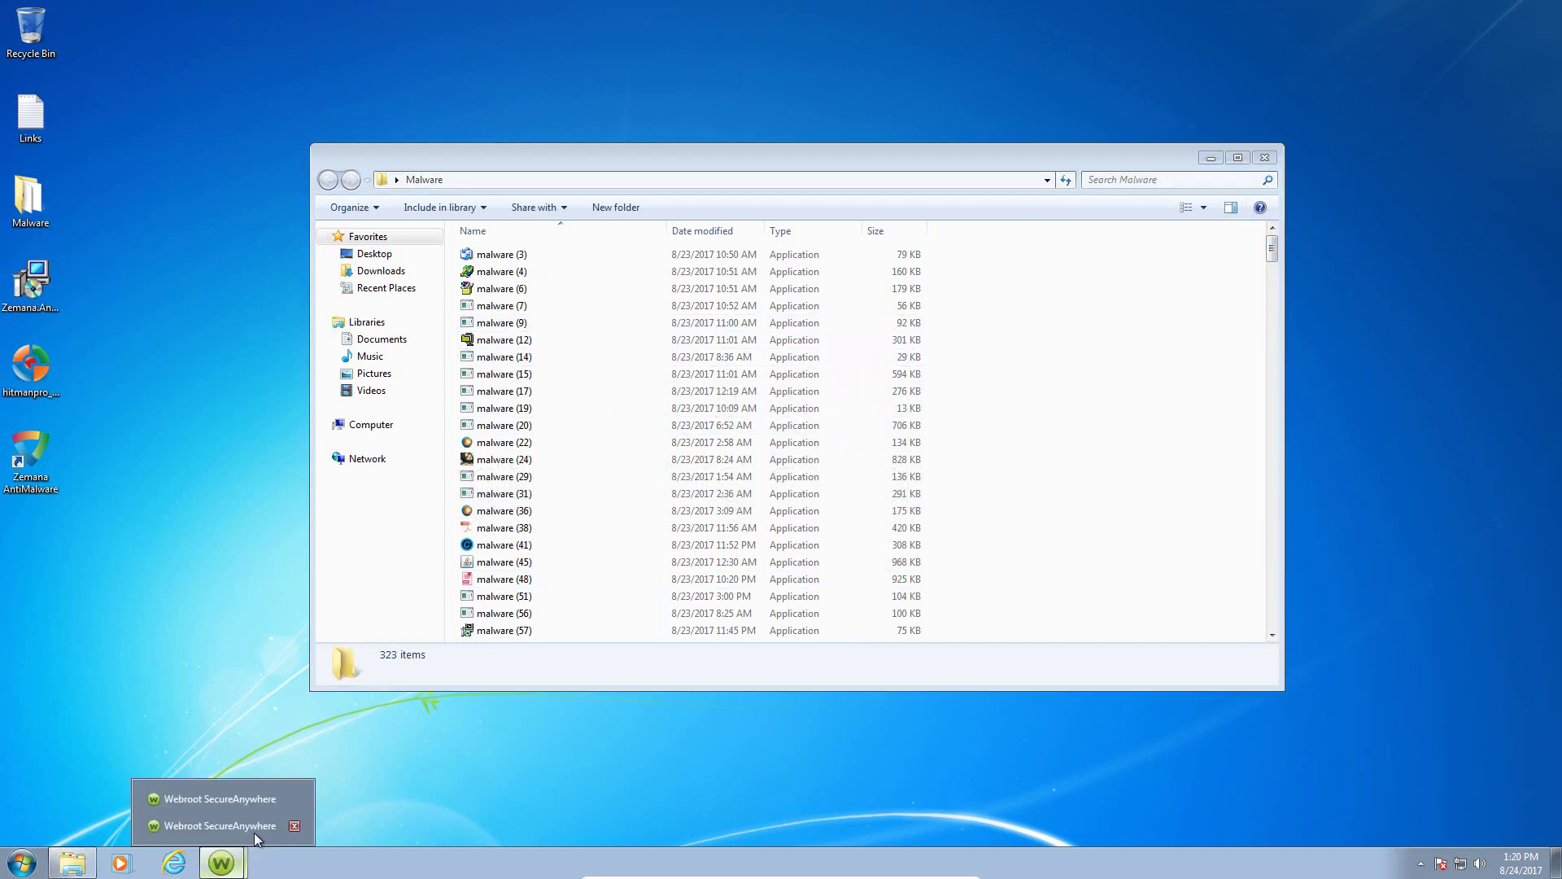
left_click(295, 826)
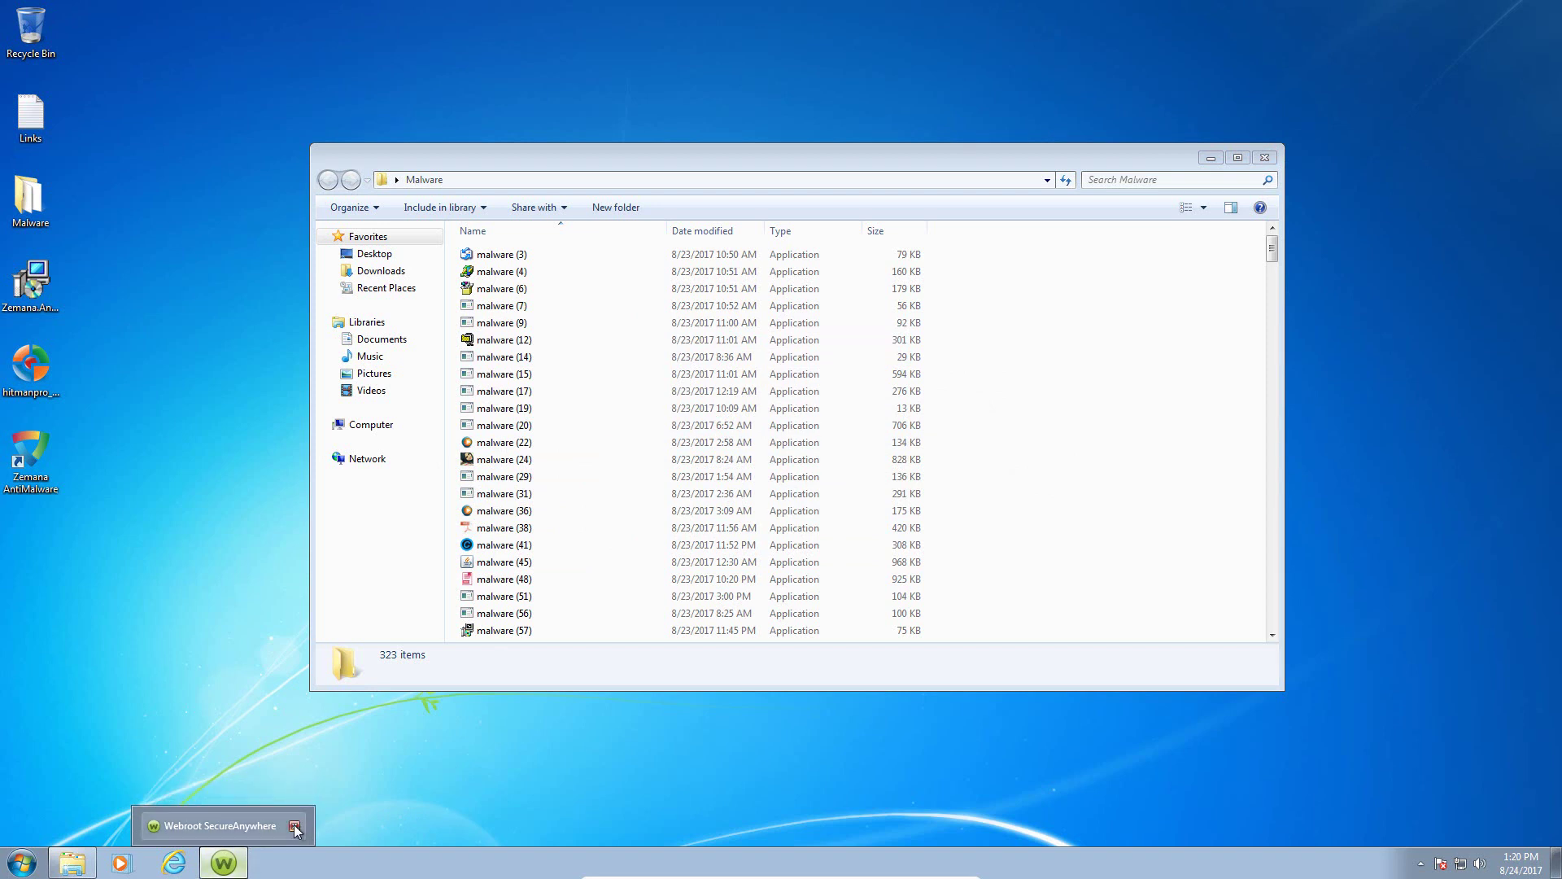
left_click(301, 826)
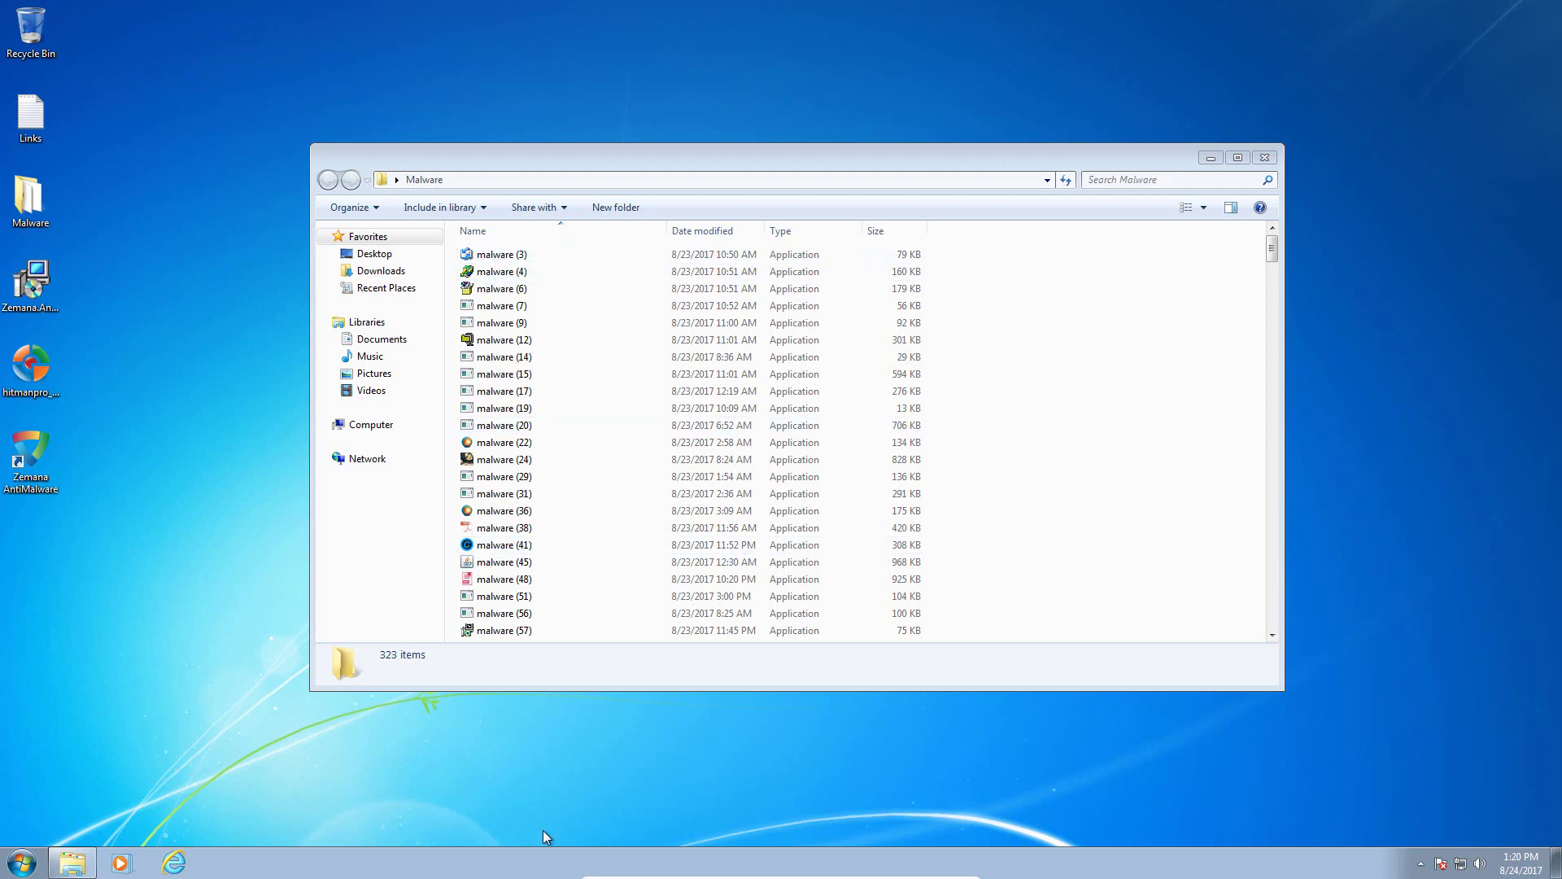
- Start Task Manager and place its window beside the Malware folder's file list
right_click(535, 864)
left_click(561, 803)
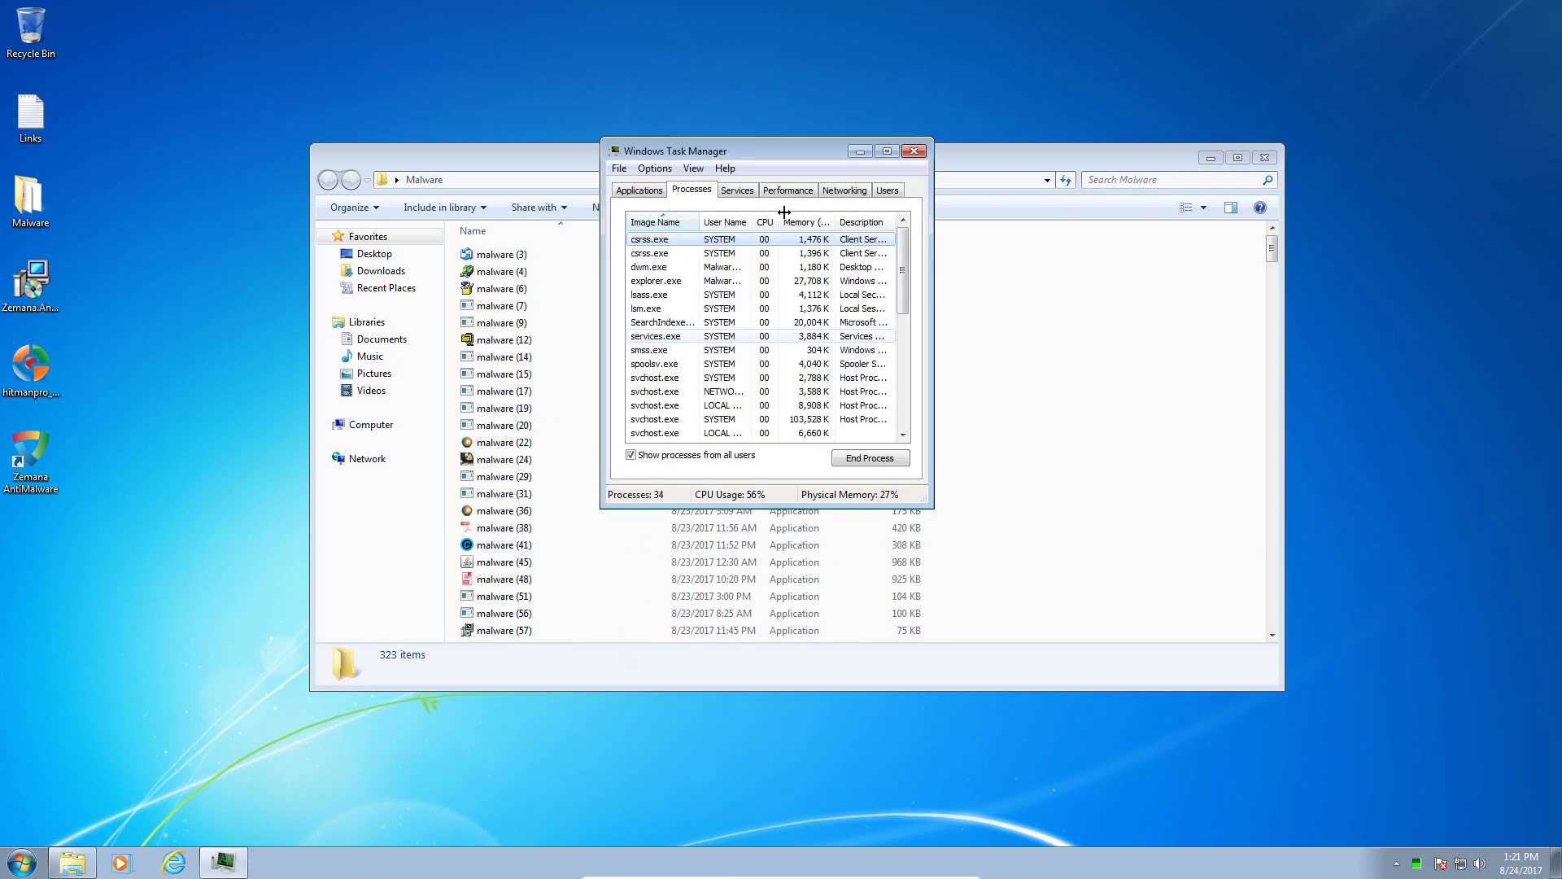
left_click_drag(752, 162, 1263, 153)
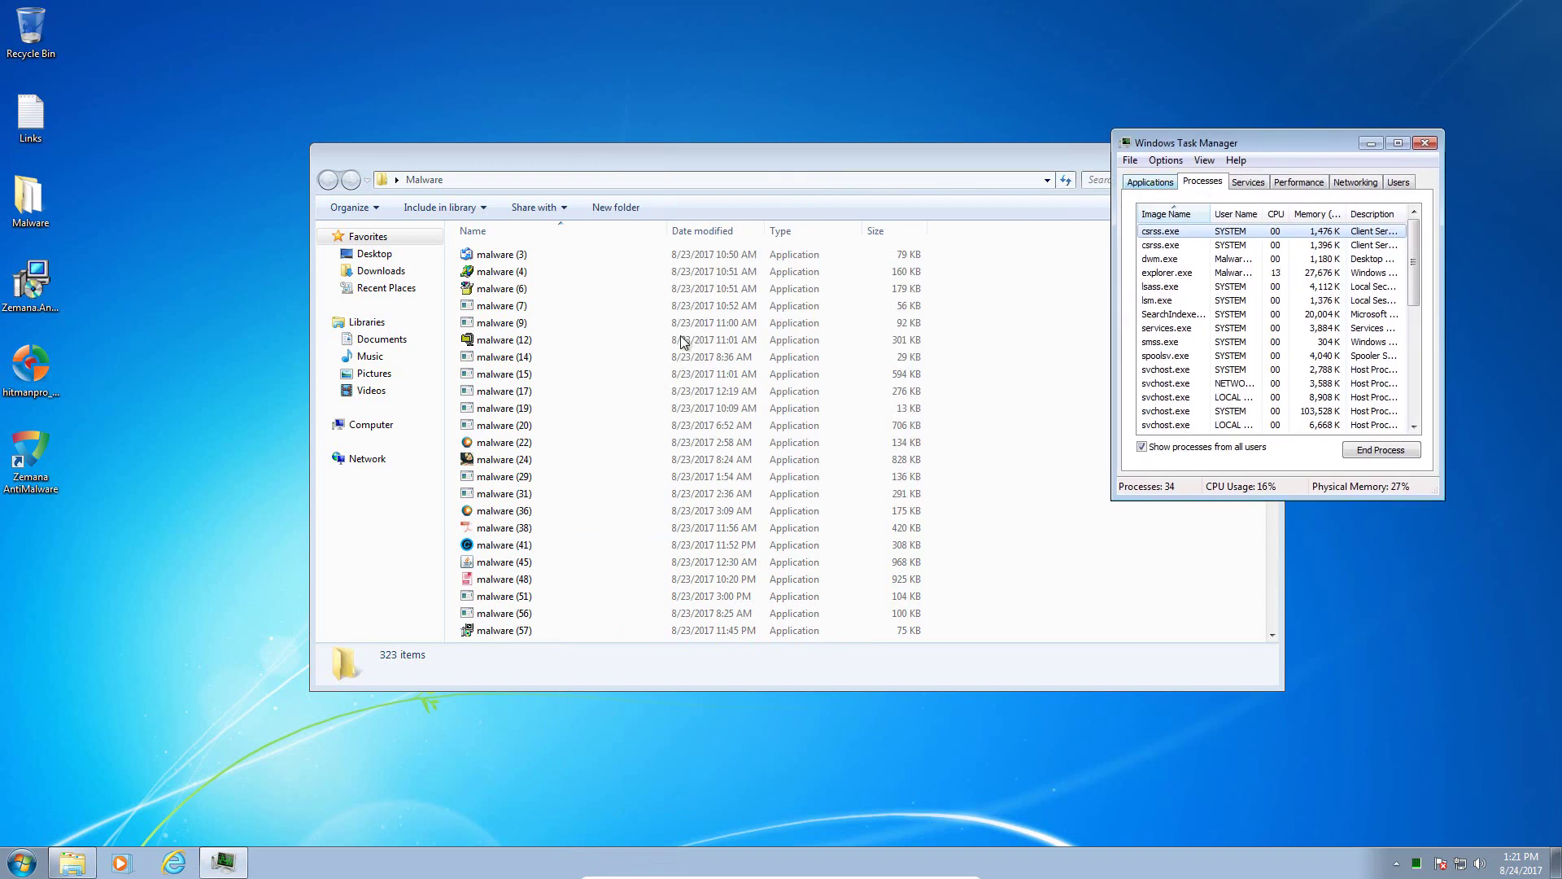
- Run malware (3) with Task Manager in view, and have Webroot remove the threats it identifies
double_click(525, 254)
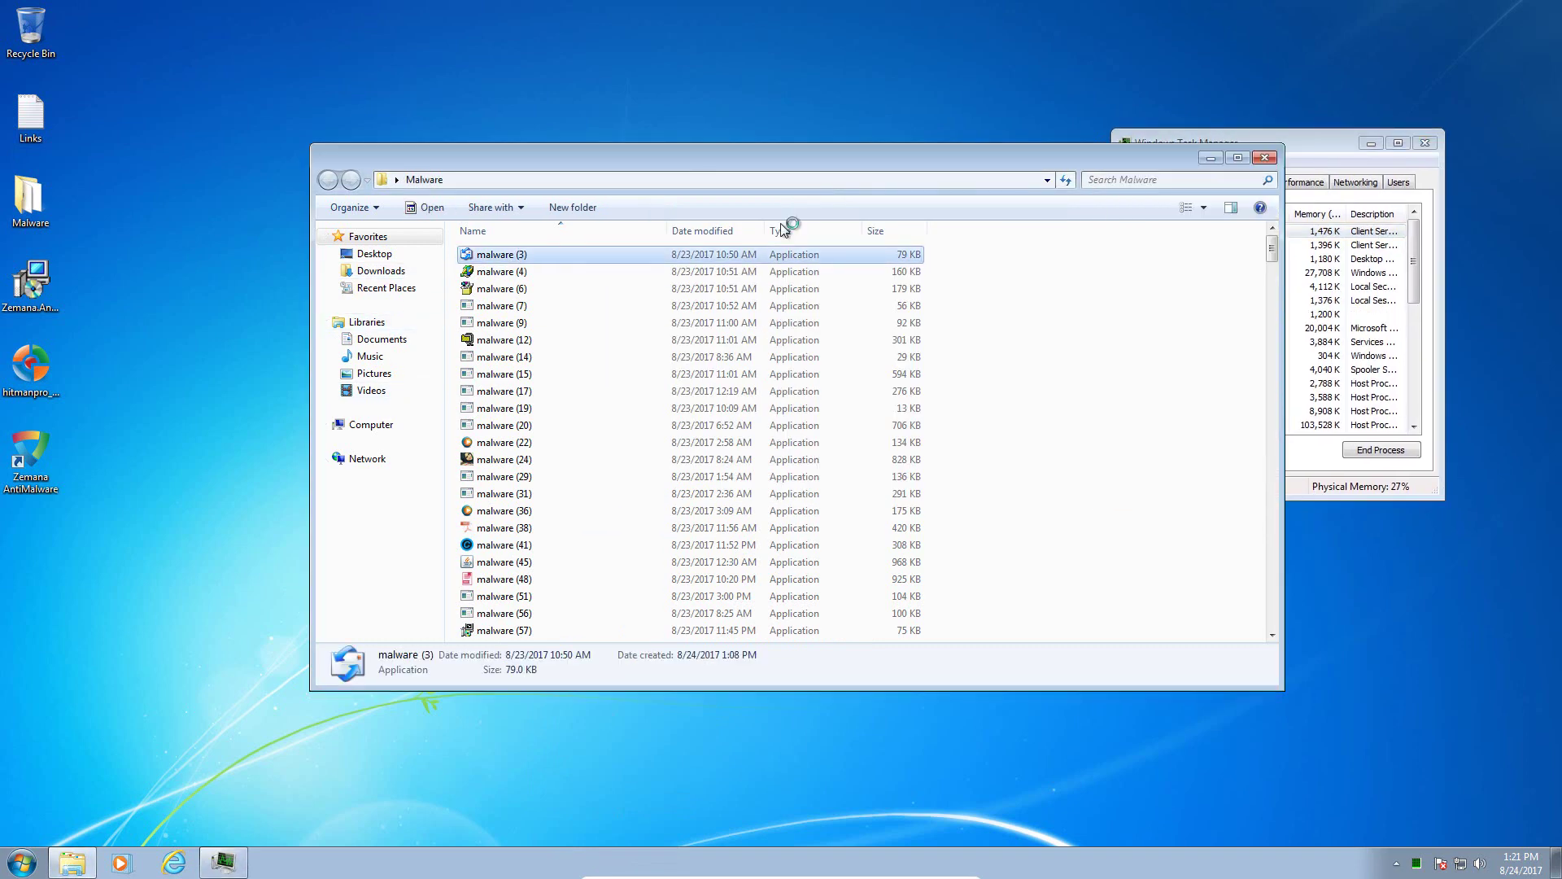
left_click(1335, 144)
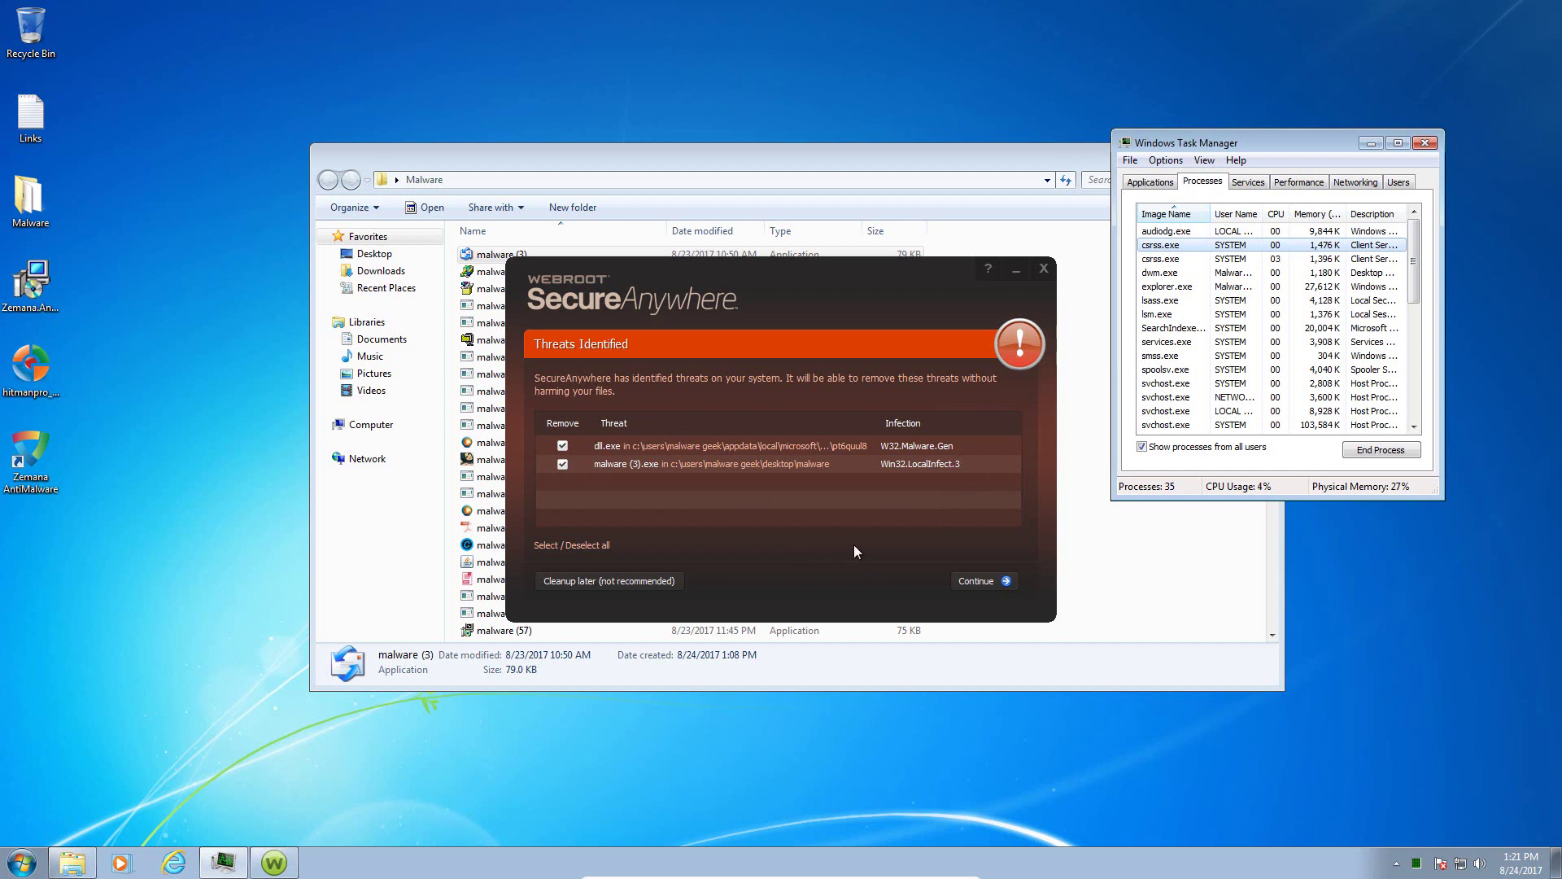
left_click(982, 580)
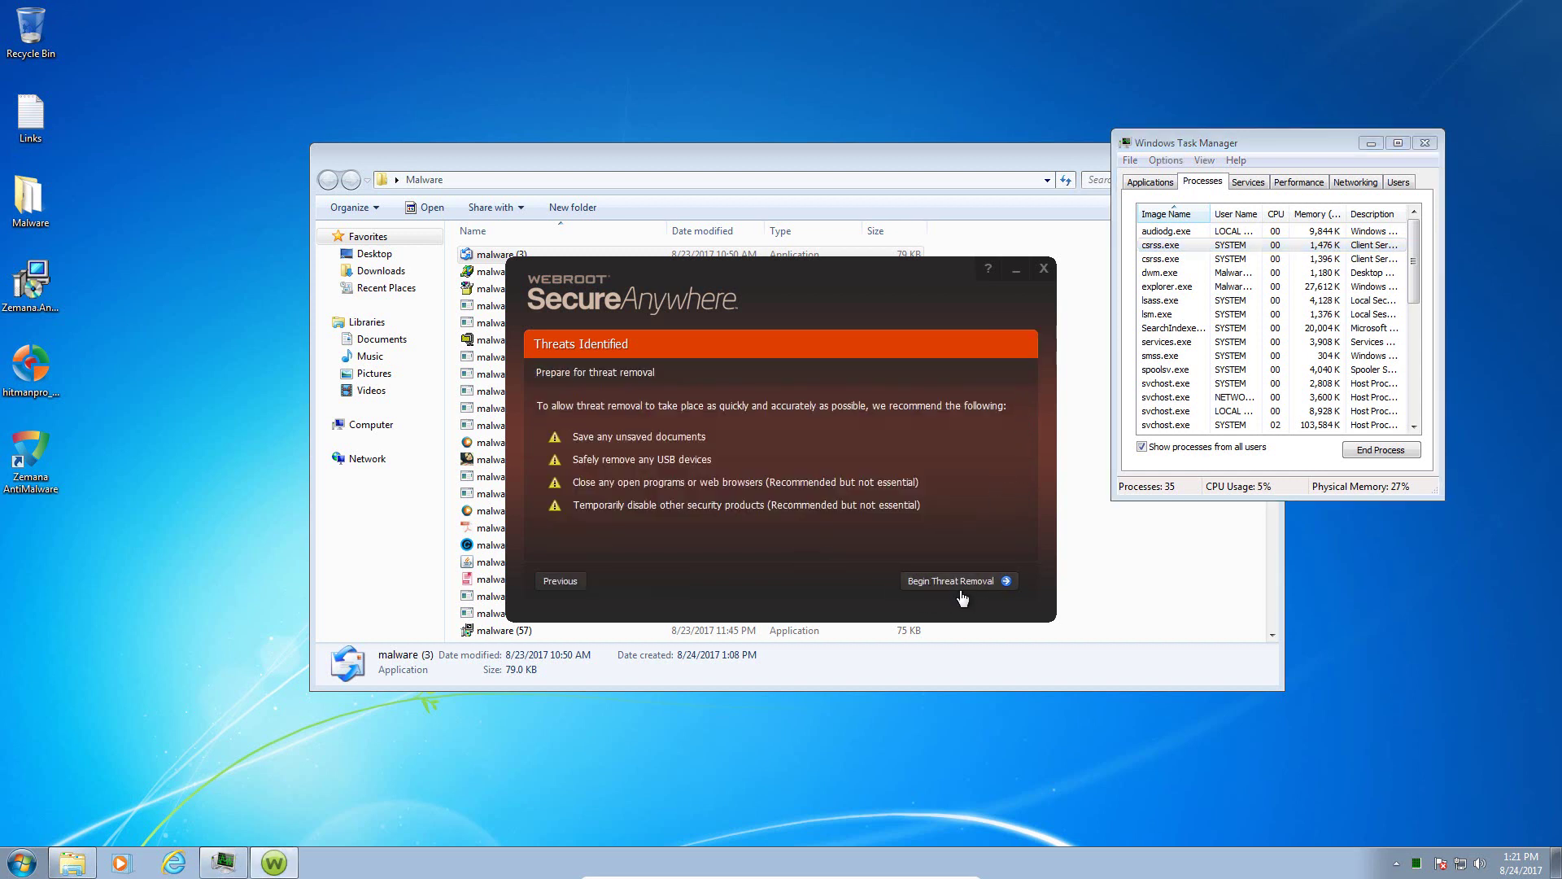
left_click(966, 585)
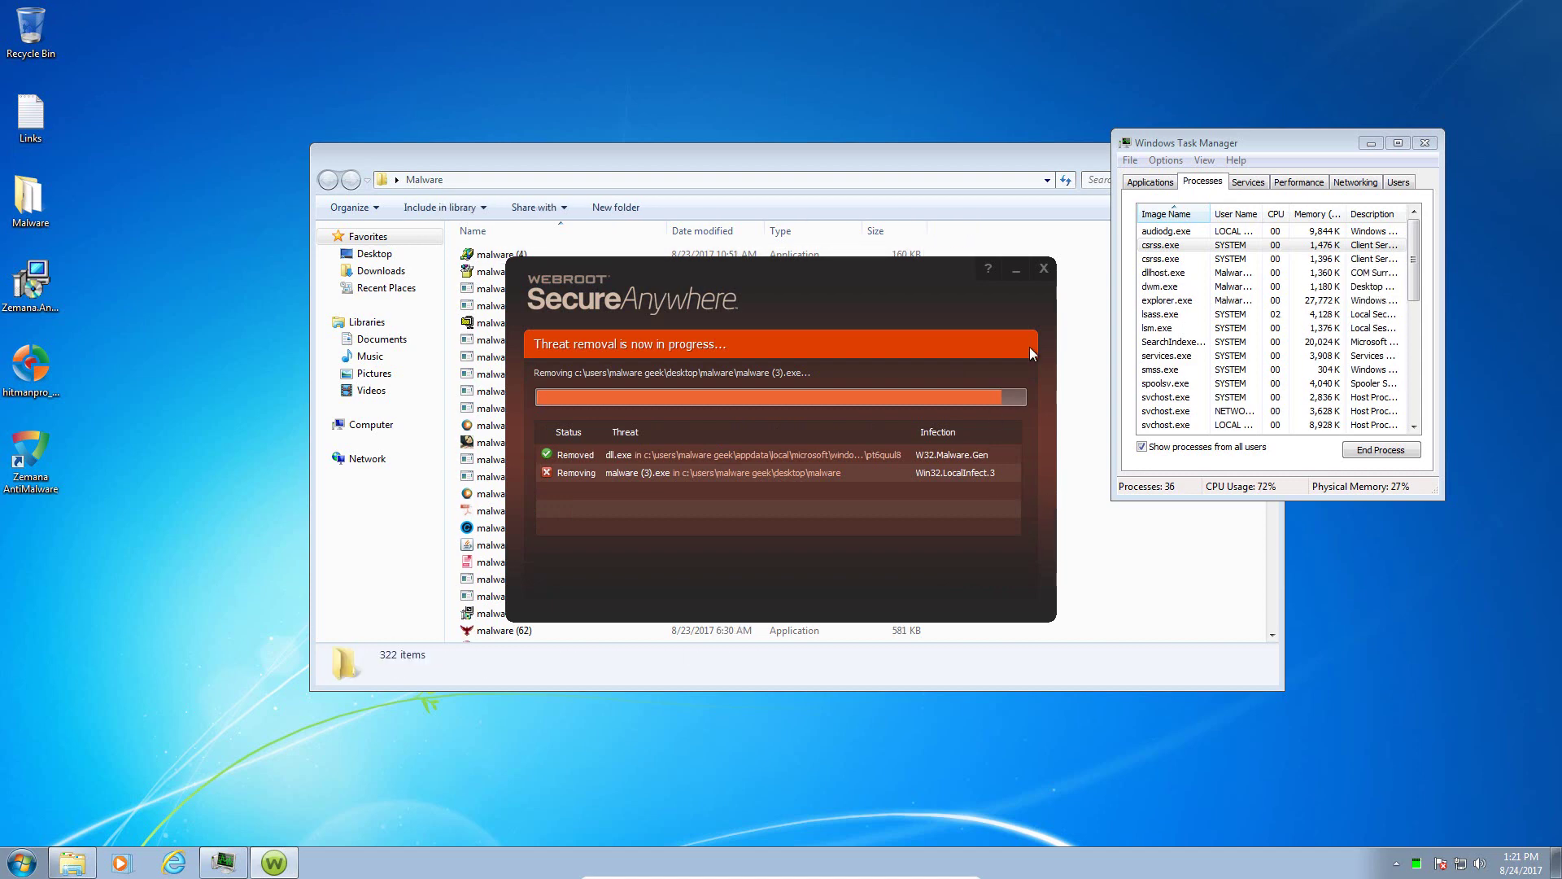
left_click(1044, 271)
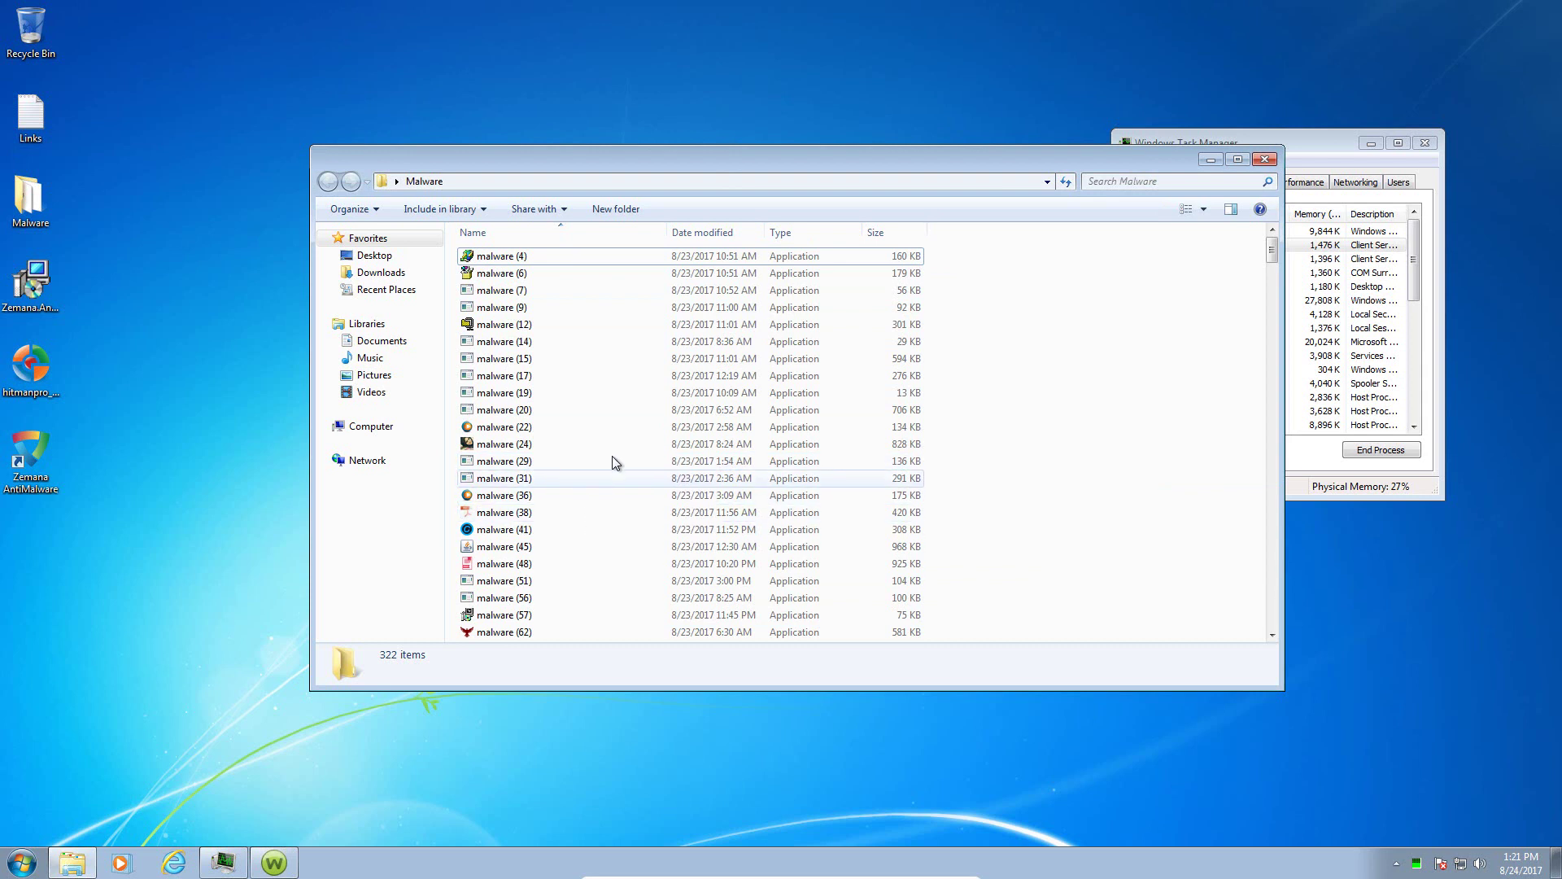
- Run malware (38) and check the process list in Task Manager for its activity
left_click(613, 511)
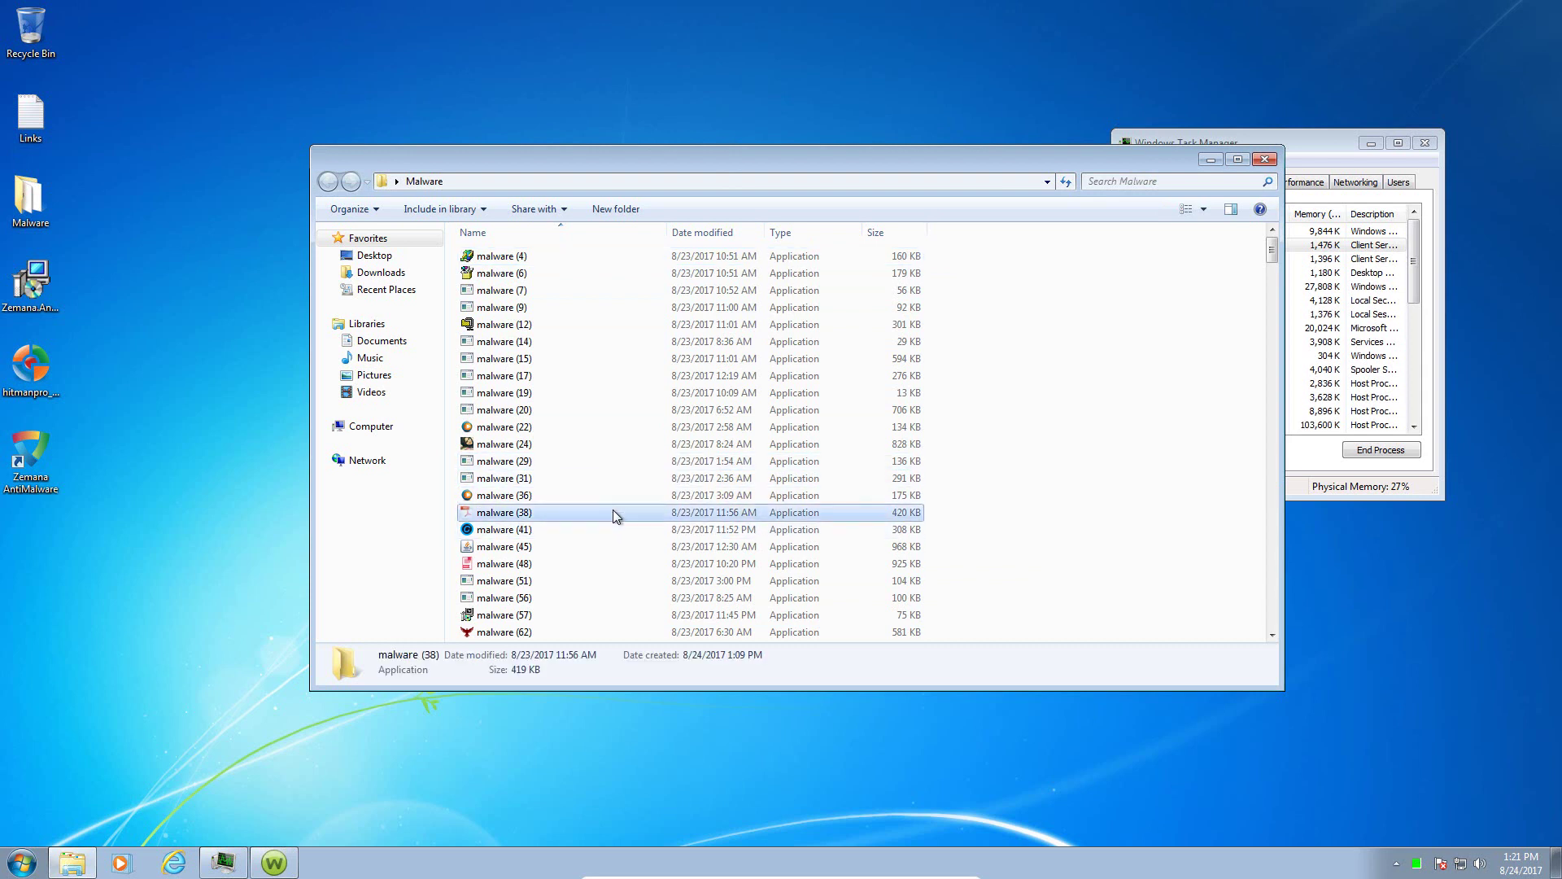
left_click(1344, 152)
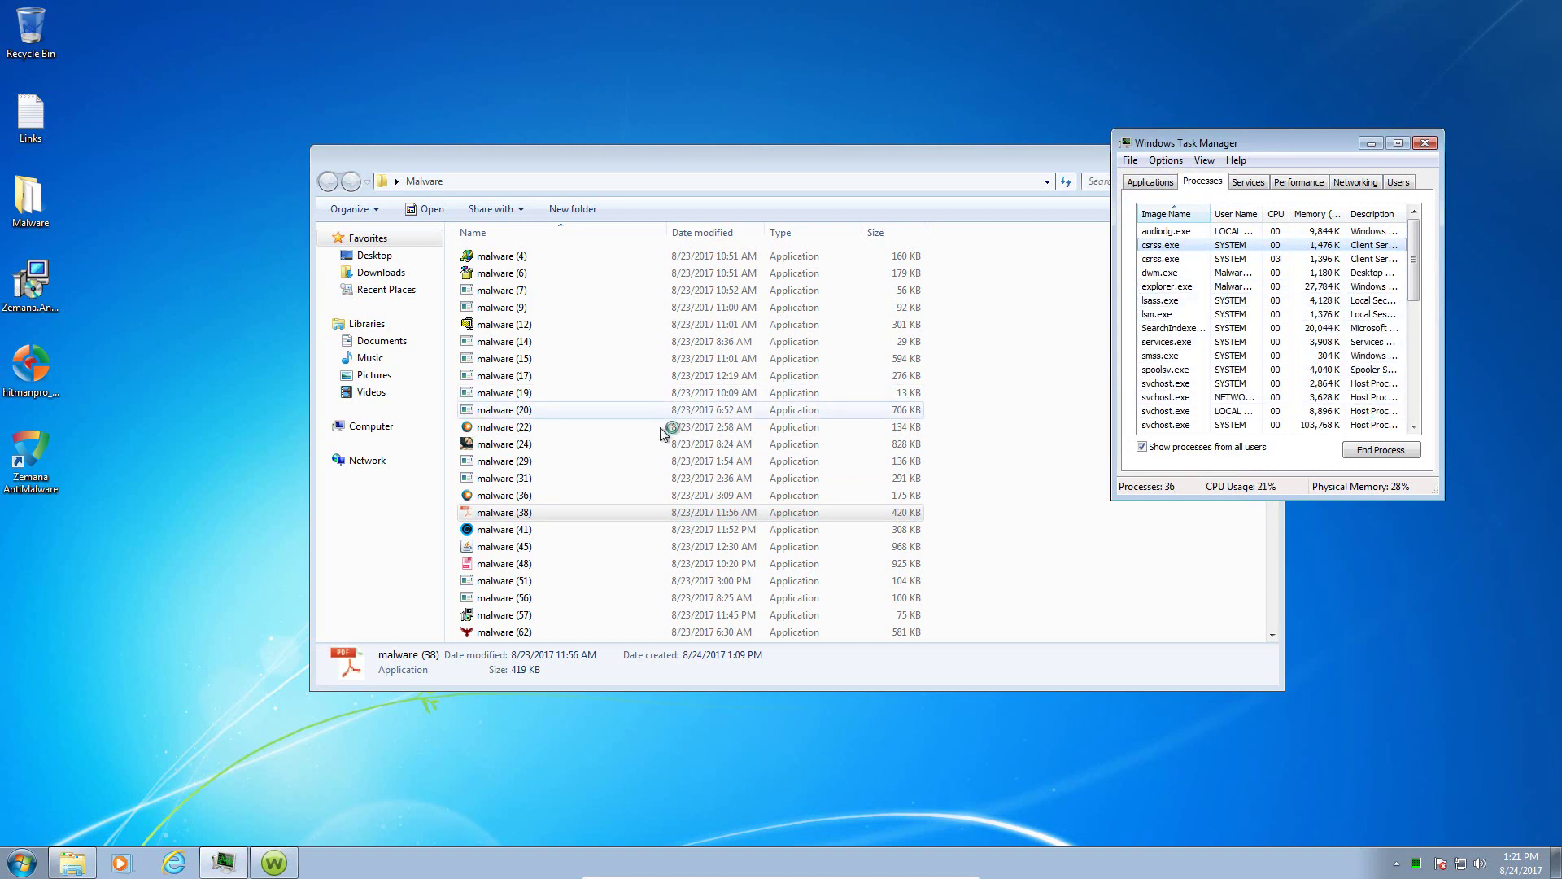
scroll(664, 435, "down", 2)
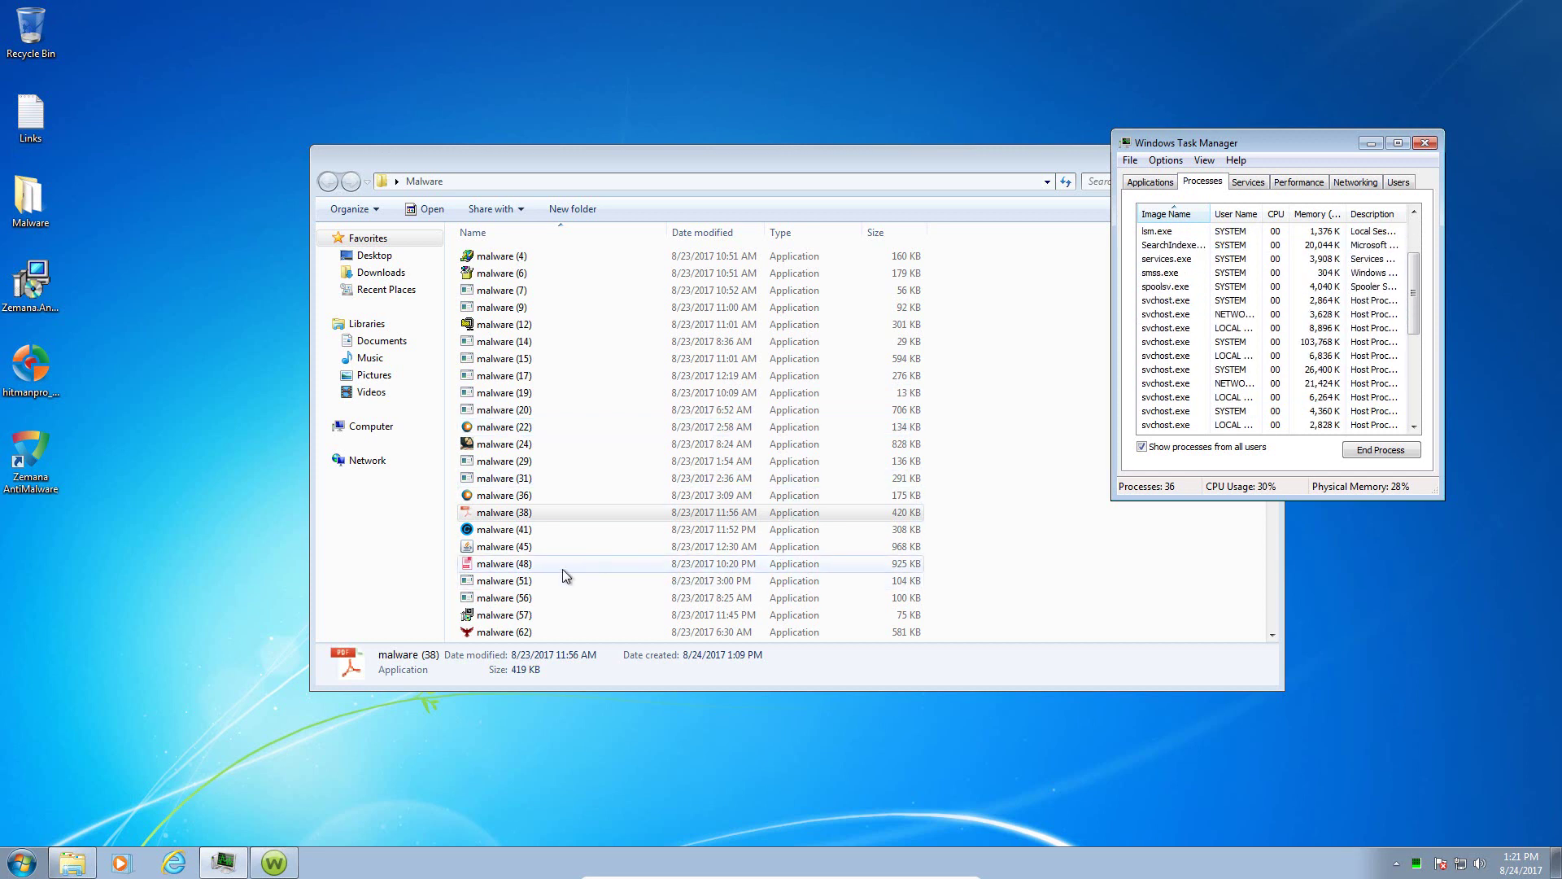
- Run malware (48), block its Internet connection and its registry bootup change, and cancel the search for a solution to its crash
left_click(521, 567)
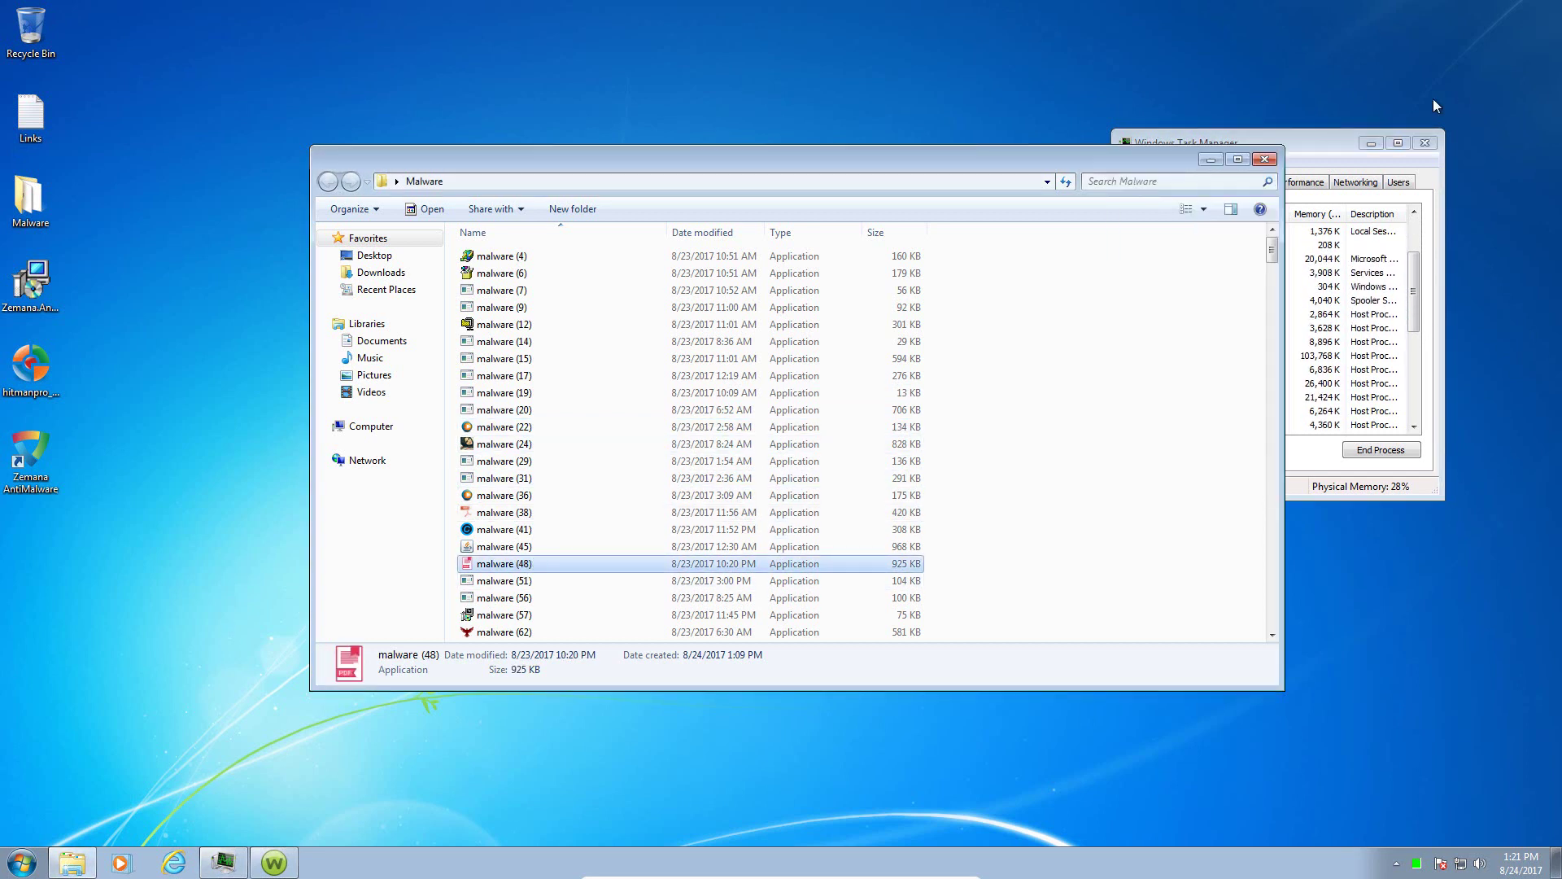
left_click(1330, 142)
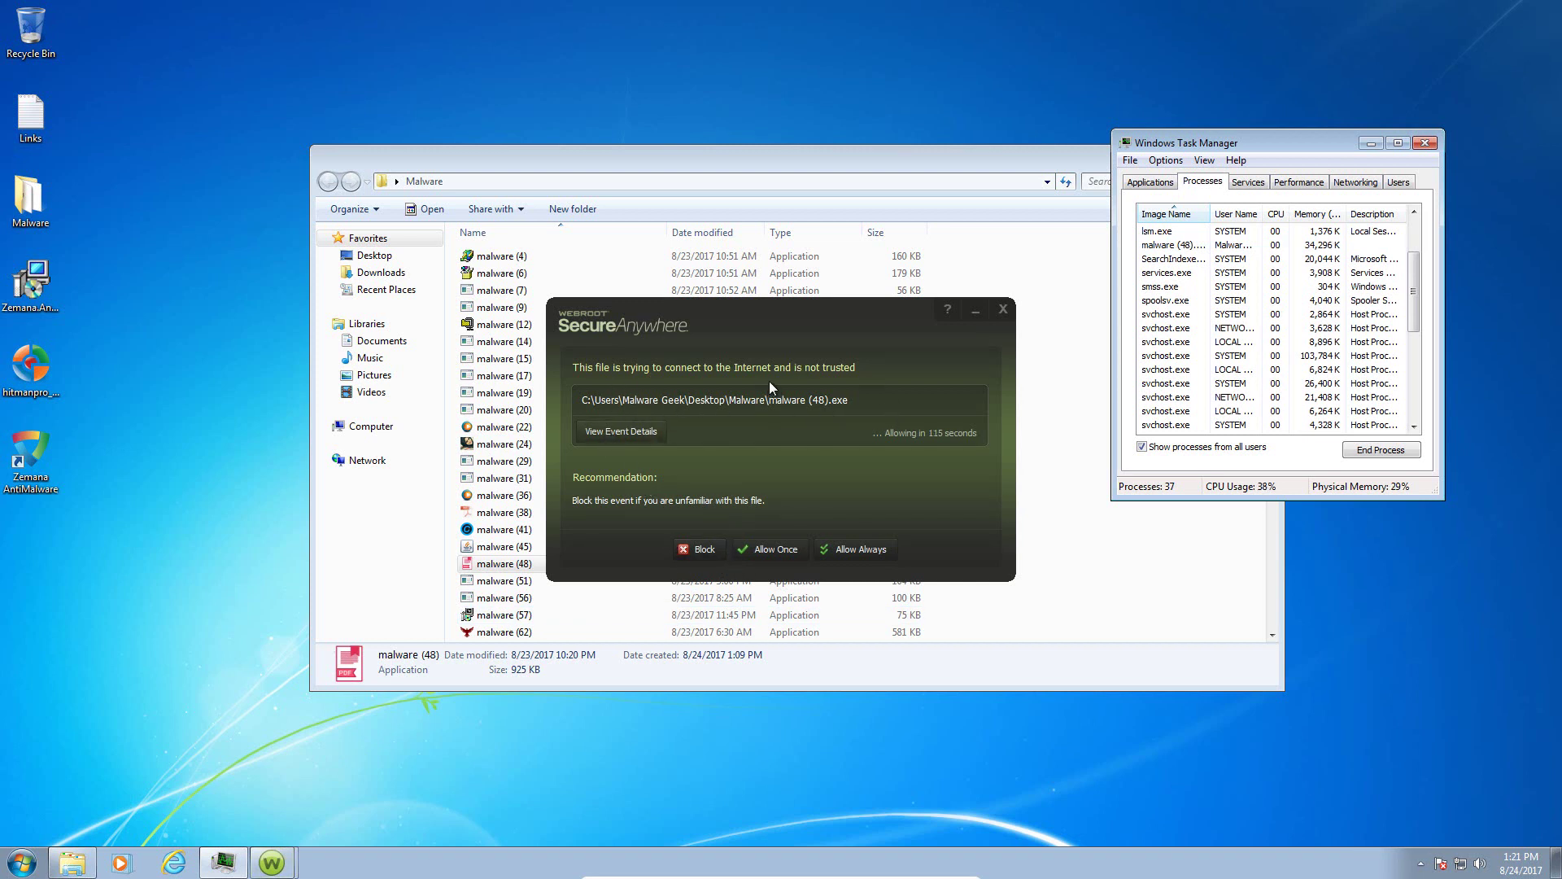
left_click(699, 547)
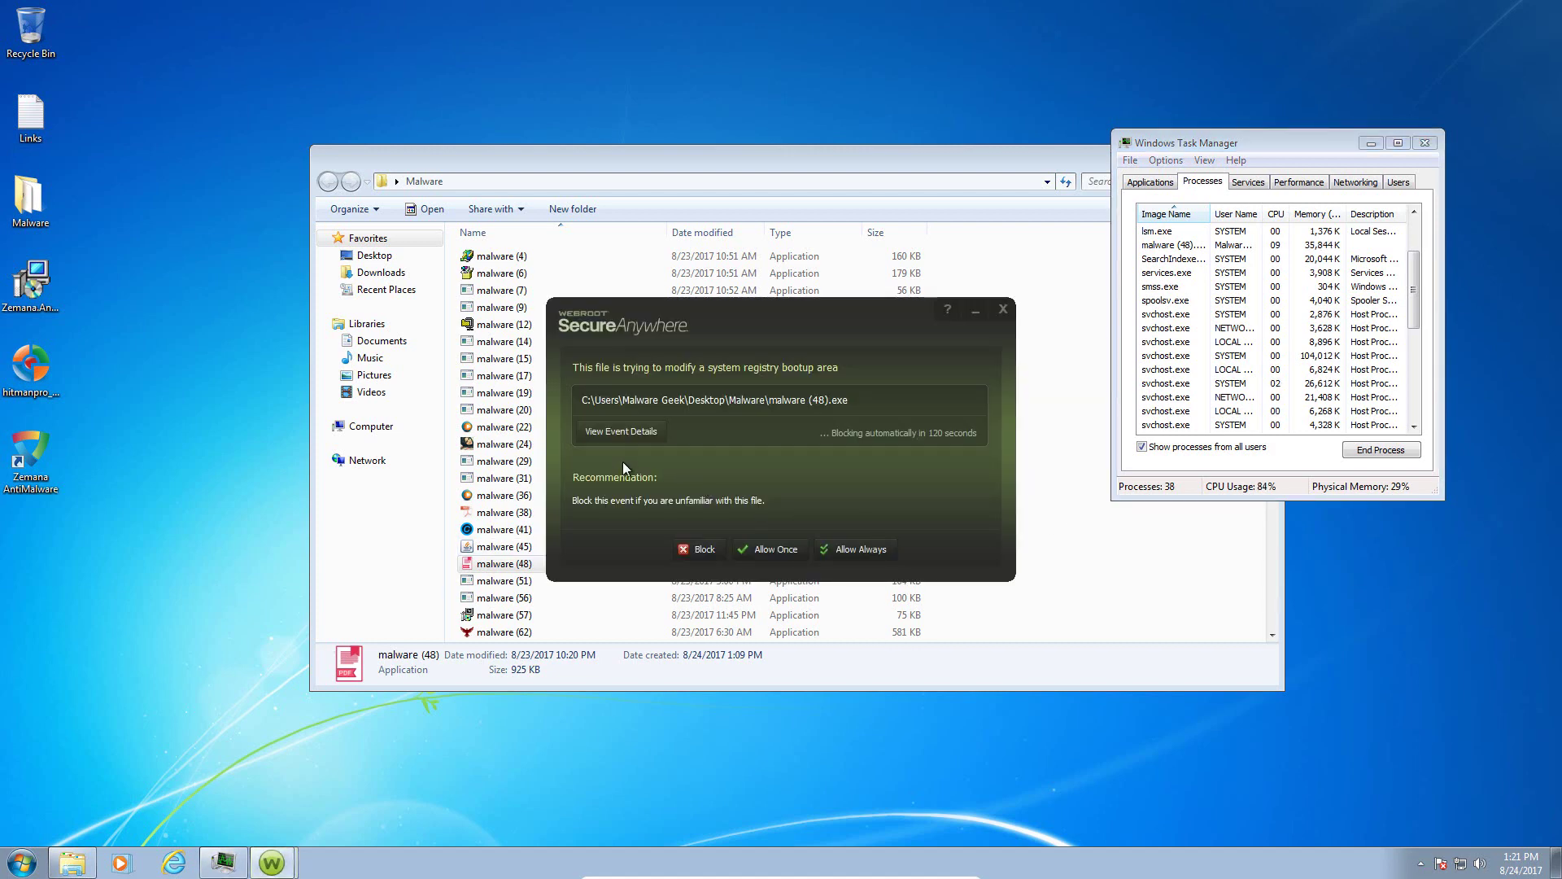
left_click(697, 551)
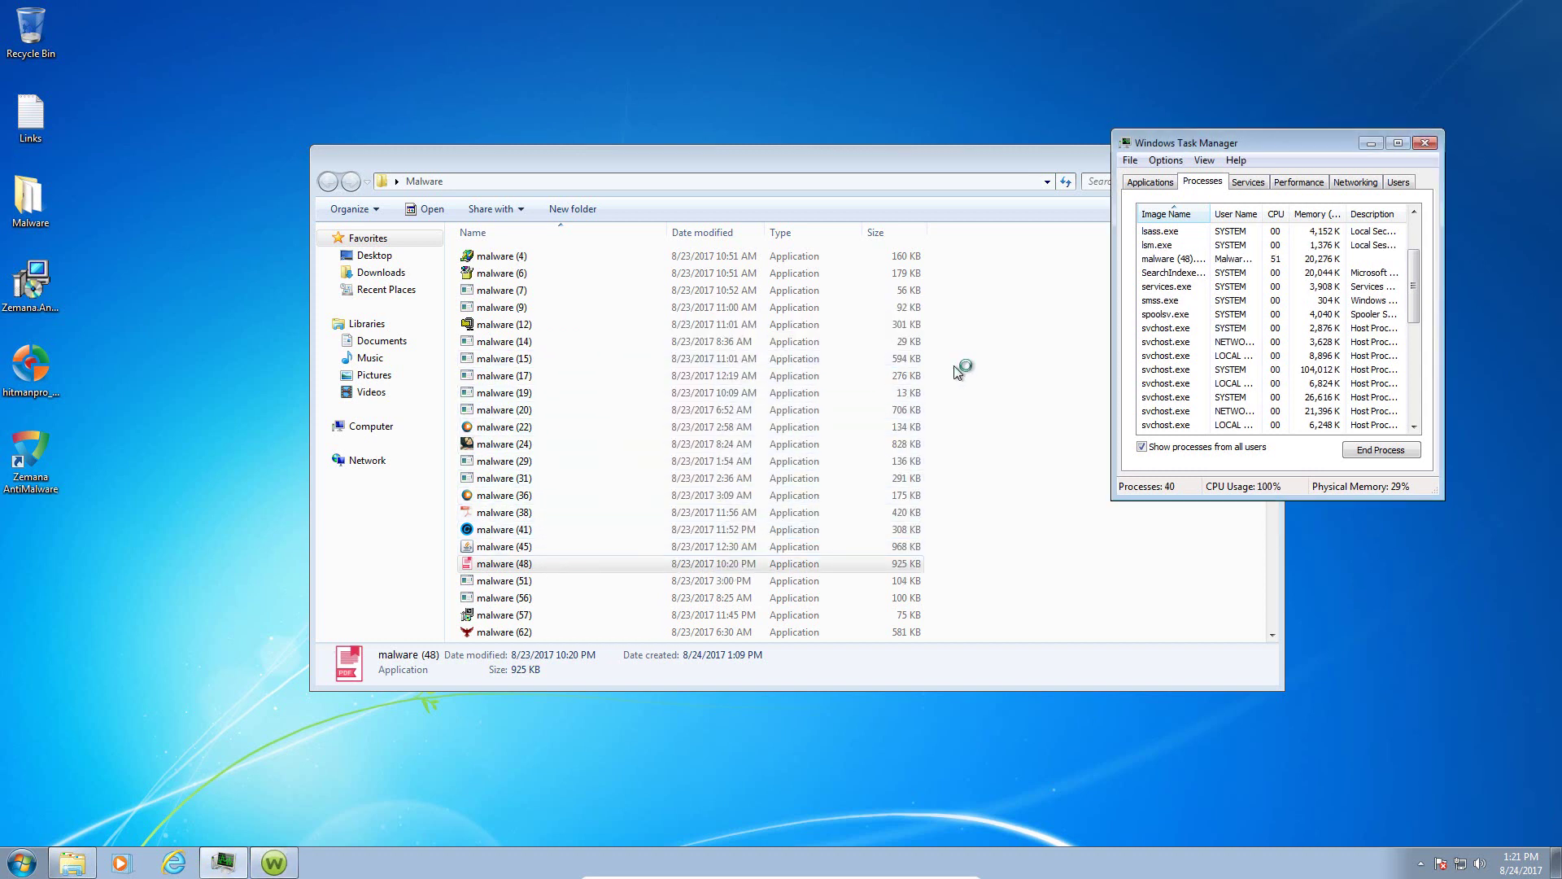
left_click(1331, 262)
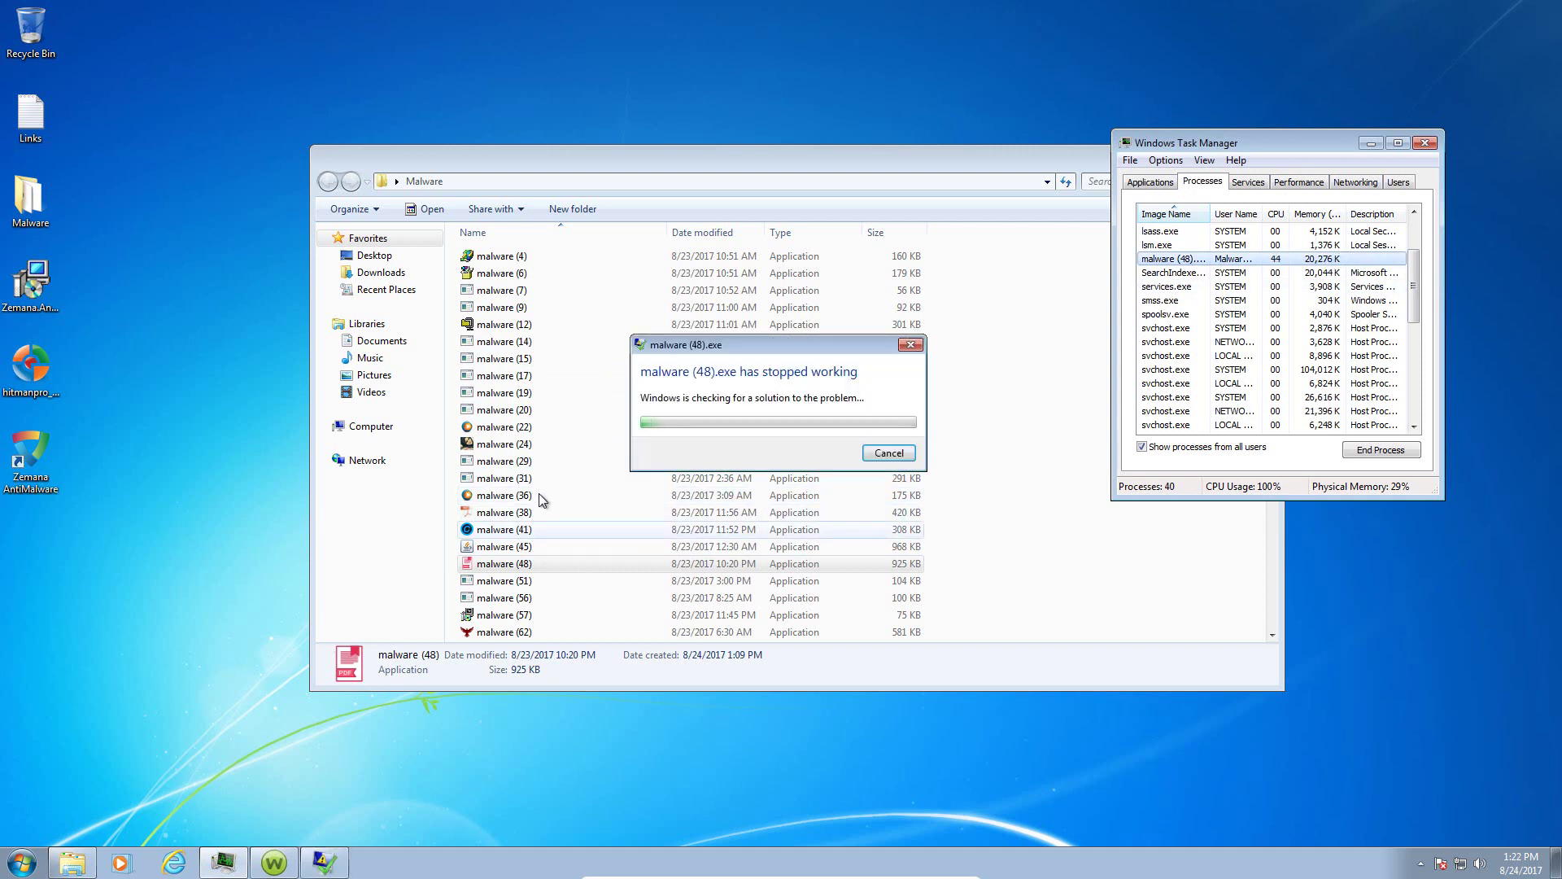
left_click(885, 452)
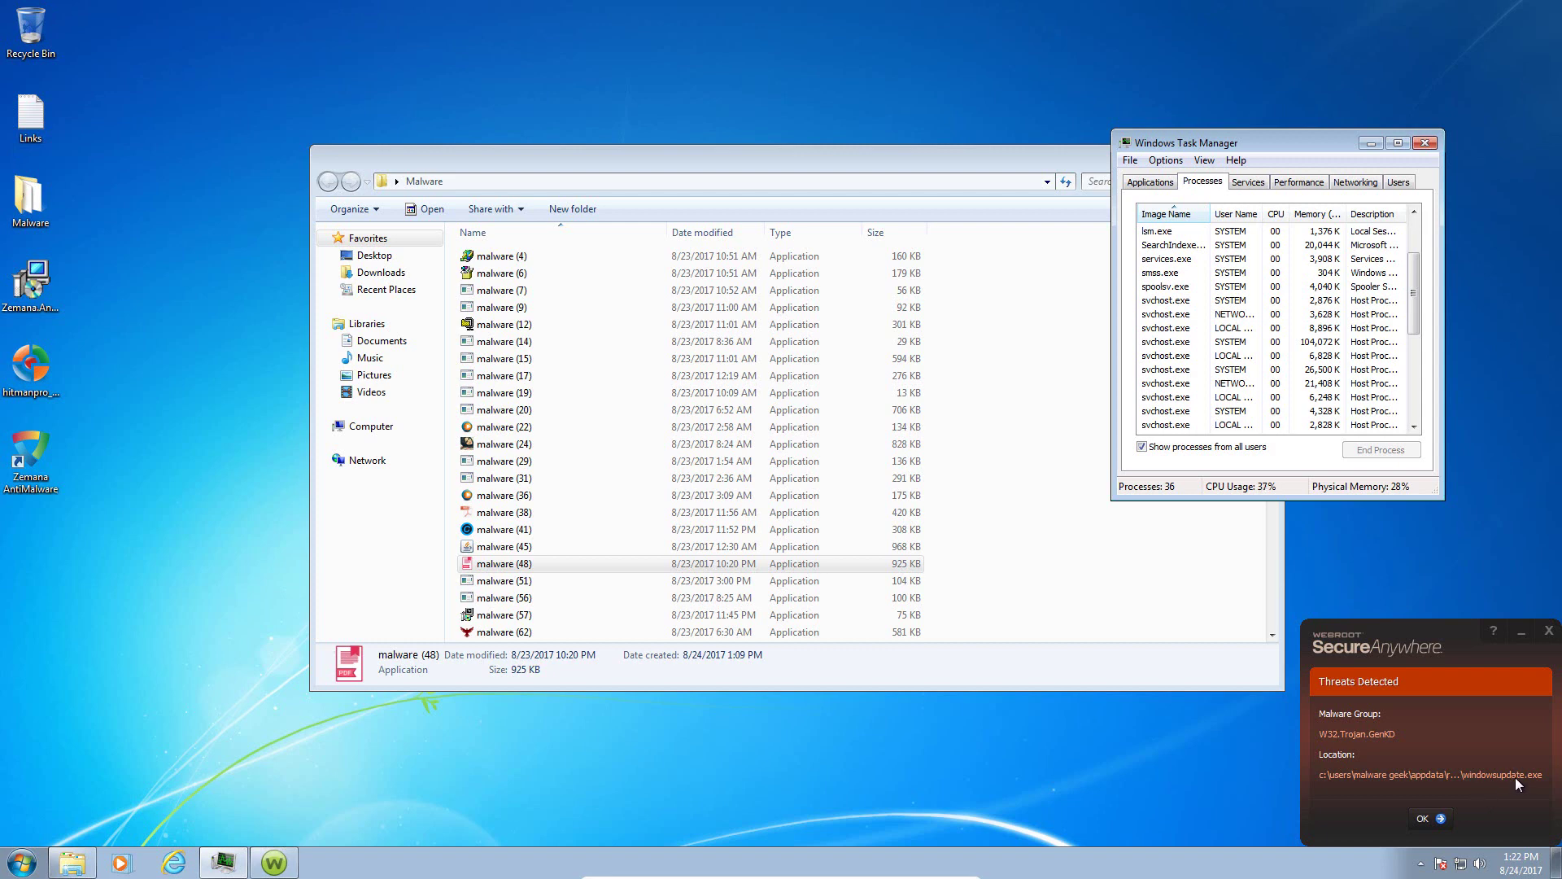
- Check the remaining processes in Task Manager and dismiss Webroot's W32.Trojan.GenKD threat alert
left_click_drag(1418, 302, 1413, 403)
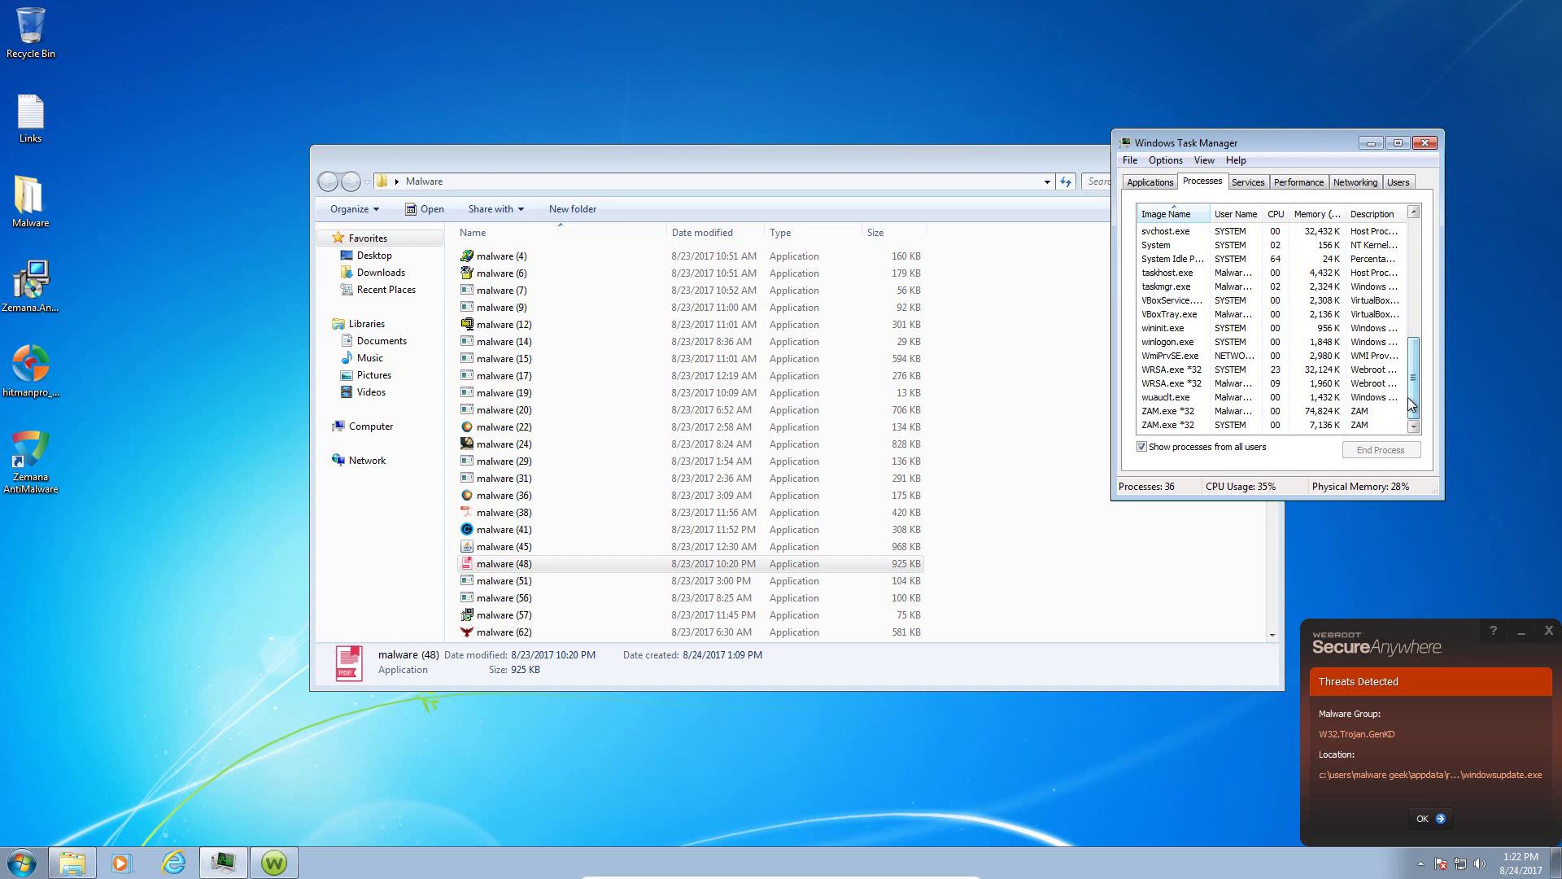
left_click(1431, 818)
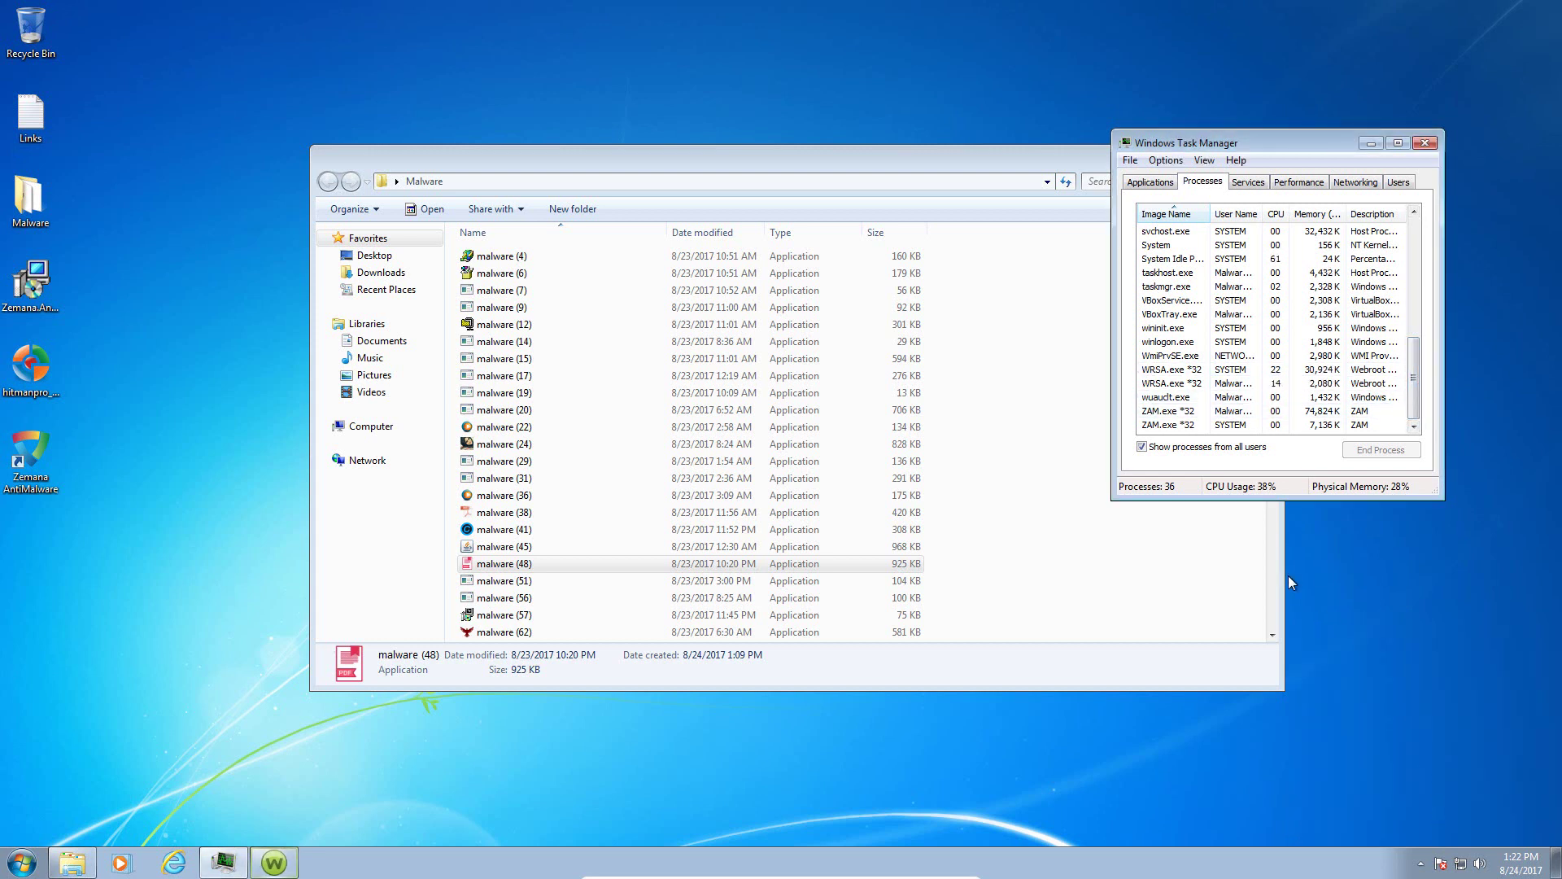
- Run malware (64) from the Malware folder with Task Manager in view, and close the blank browser window it opens
left_click(1272, 636)
left_click(1271, 636)
left_click(1272, 636)
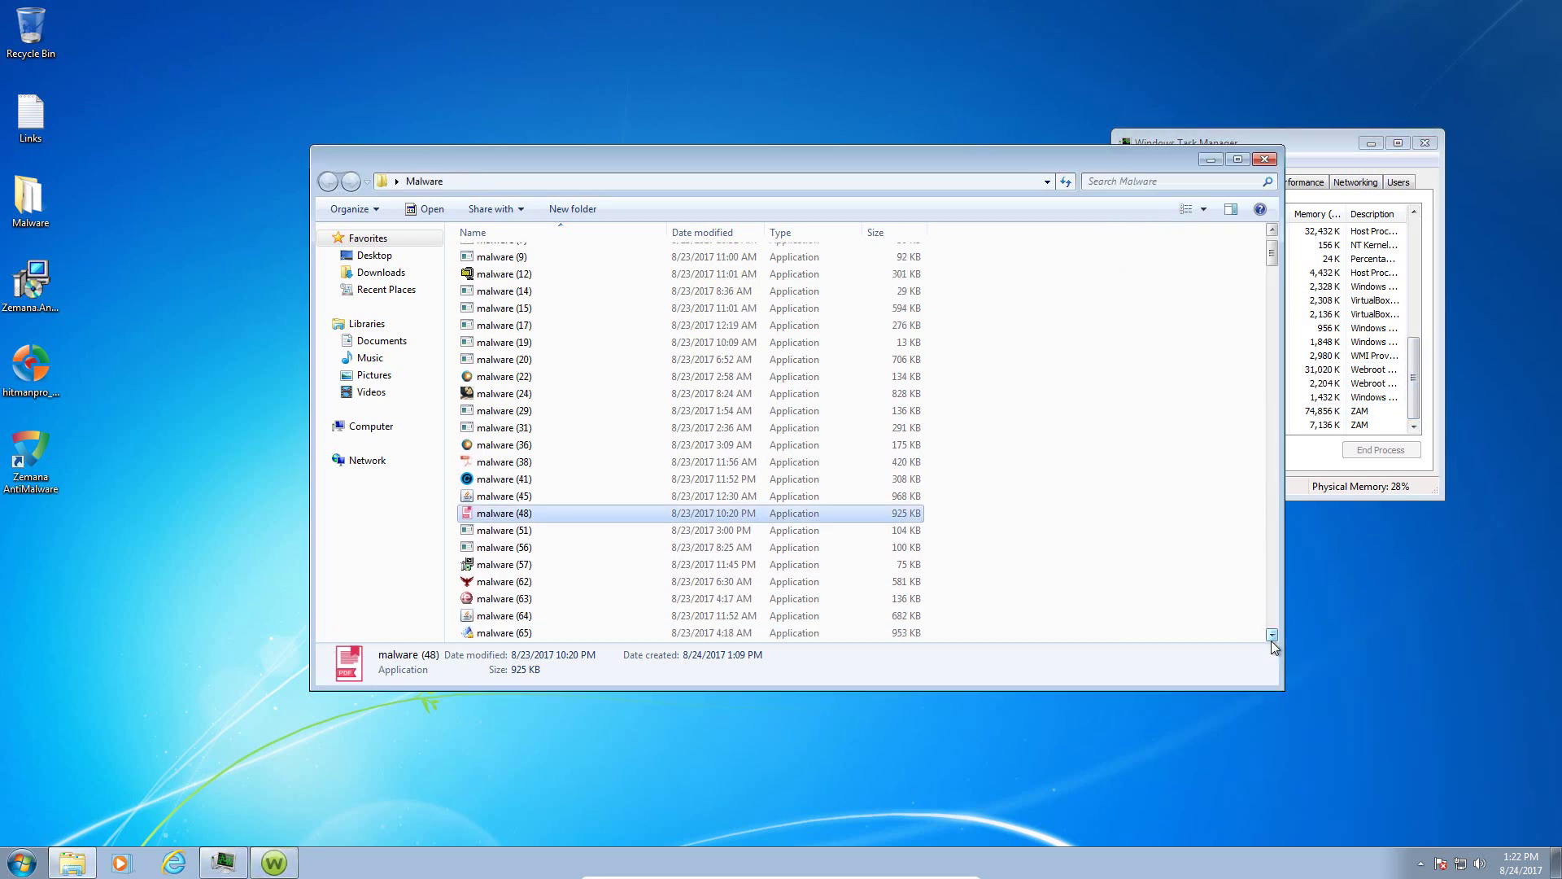
left_click(1271, 635)
left_click(1272, 636)
left_click(1271, 636)
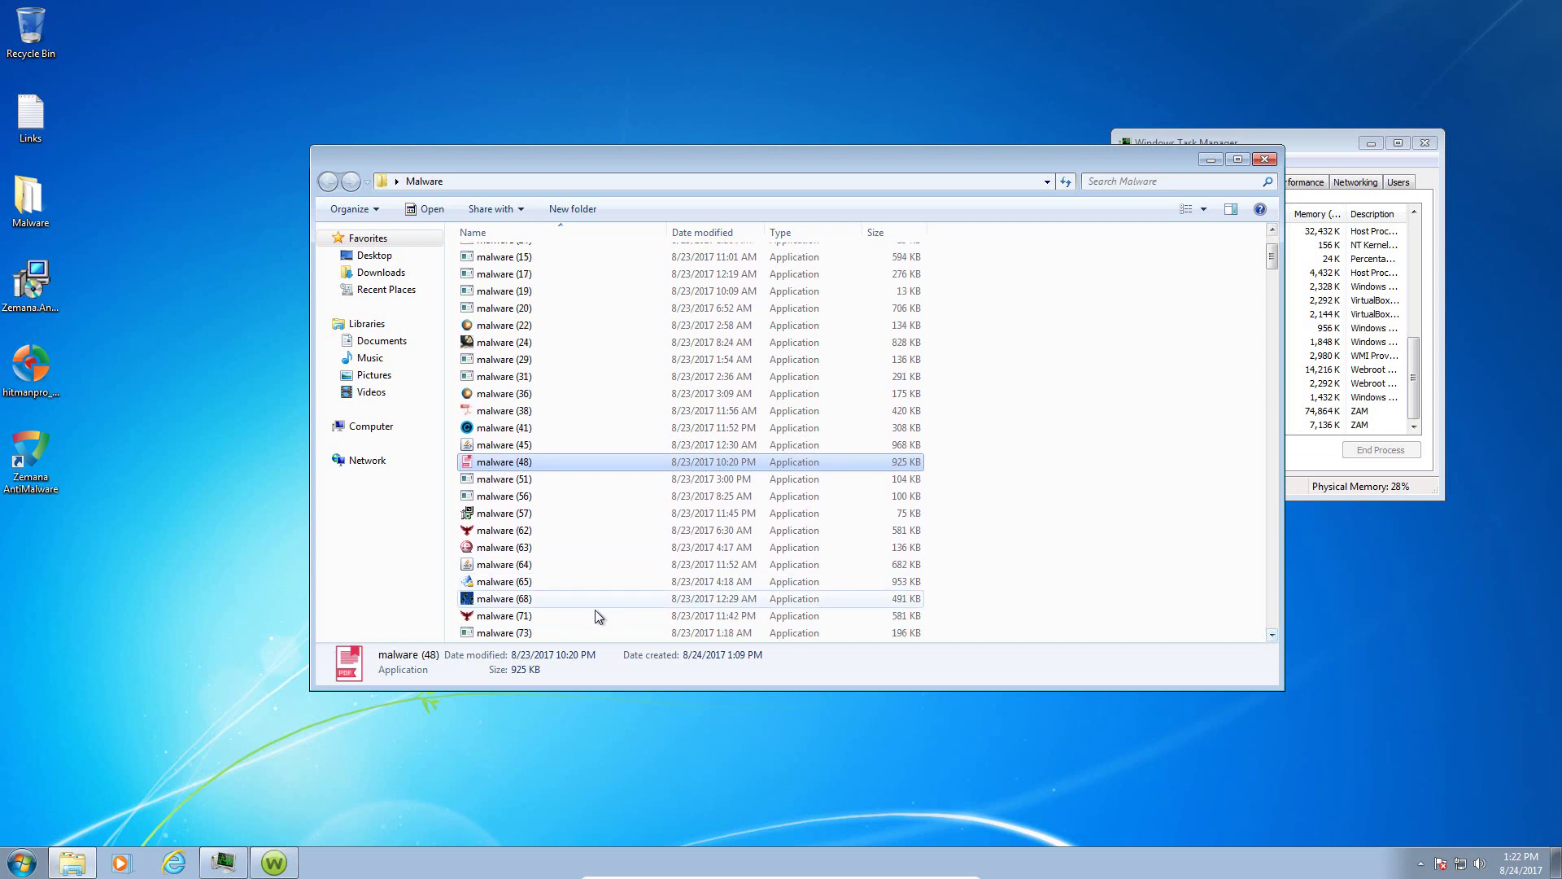
left_click(579, 570)
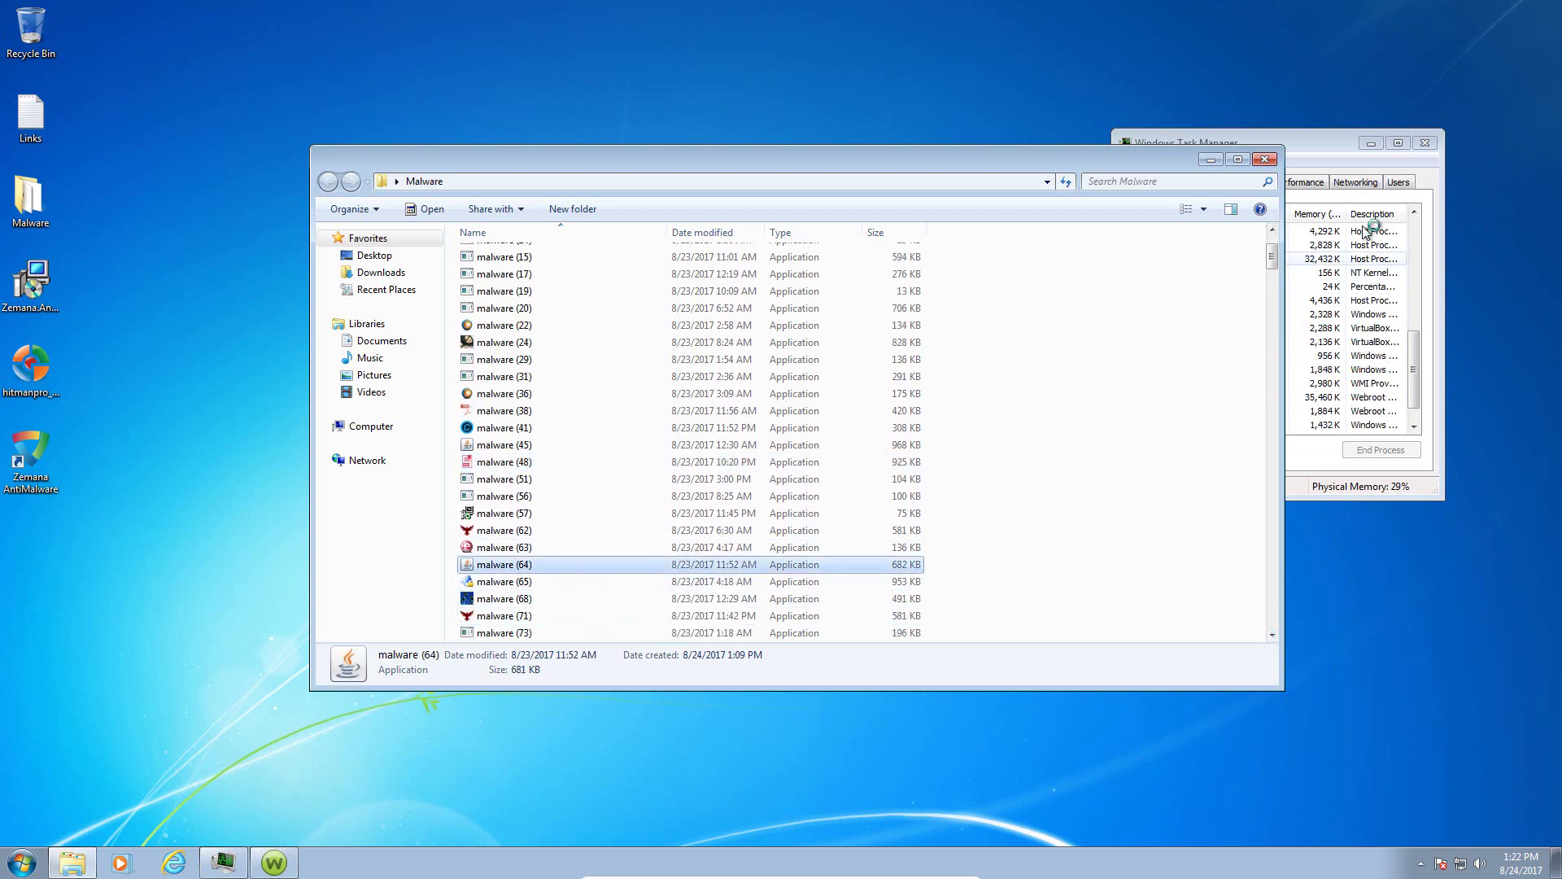
left_click(1330, 167)
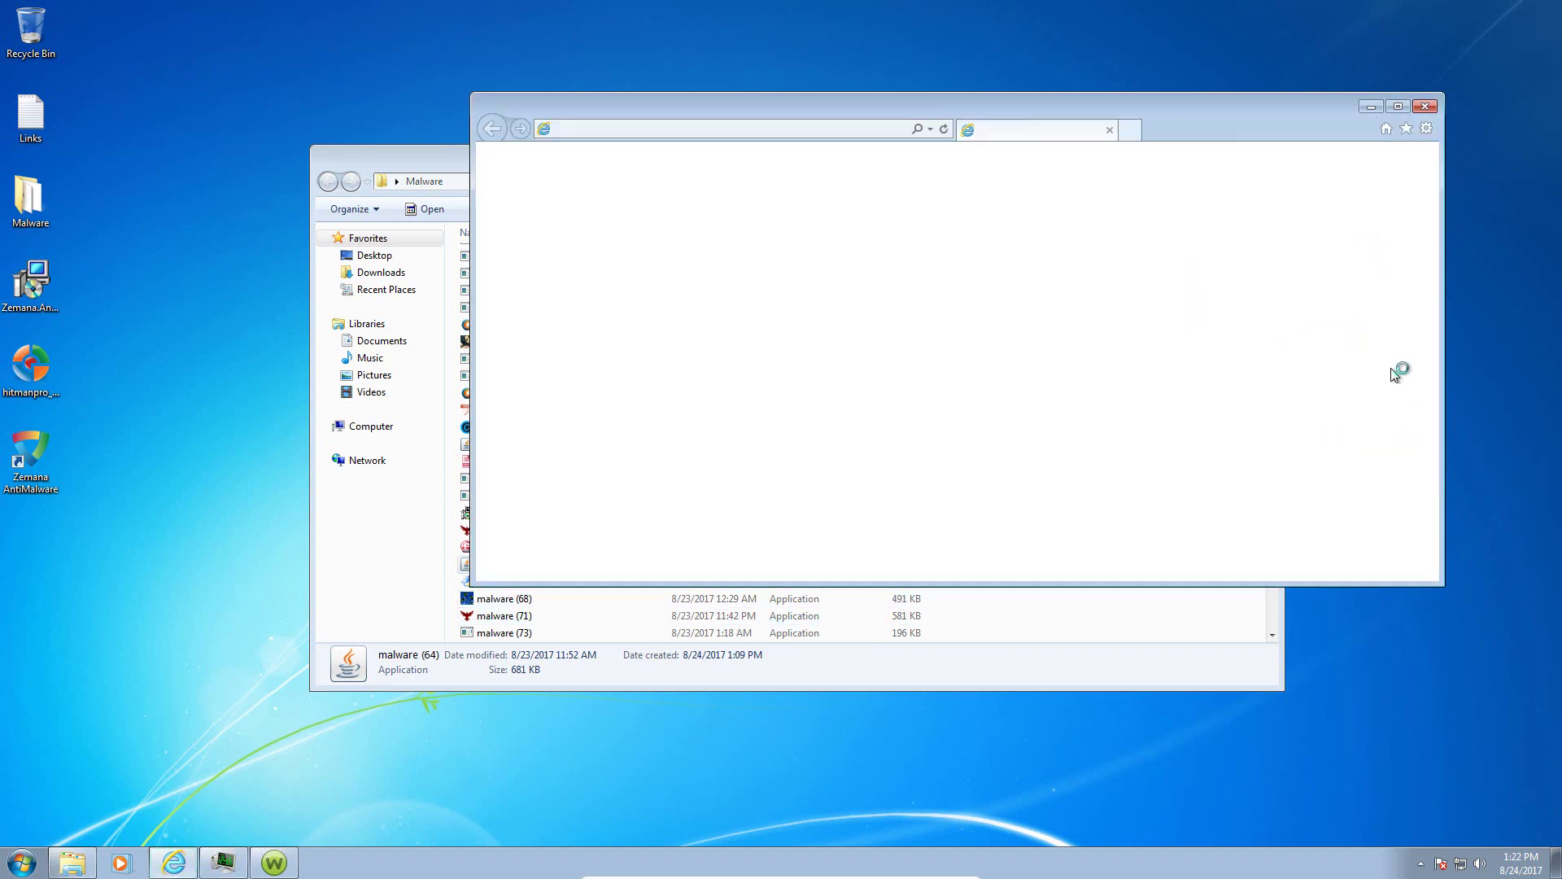
left_click(1424, 108)
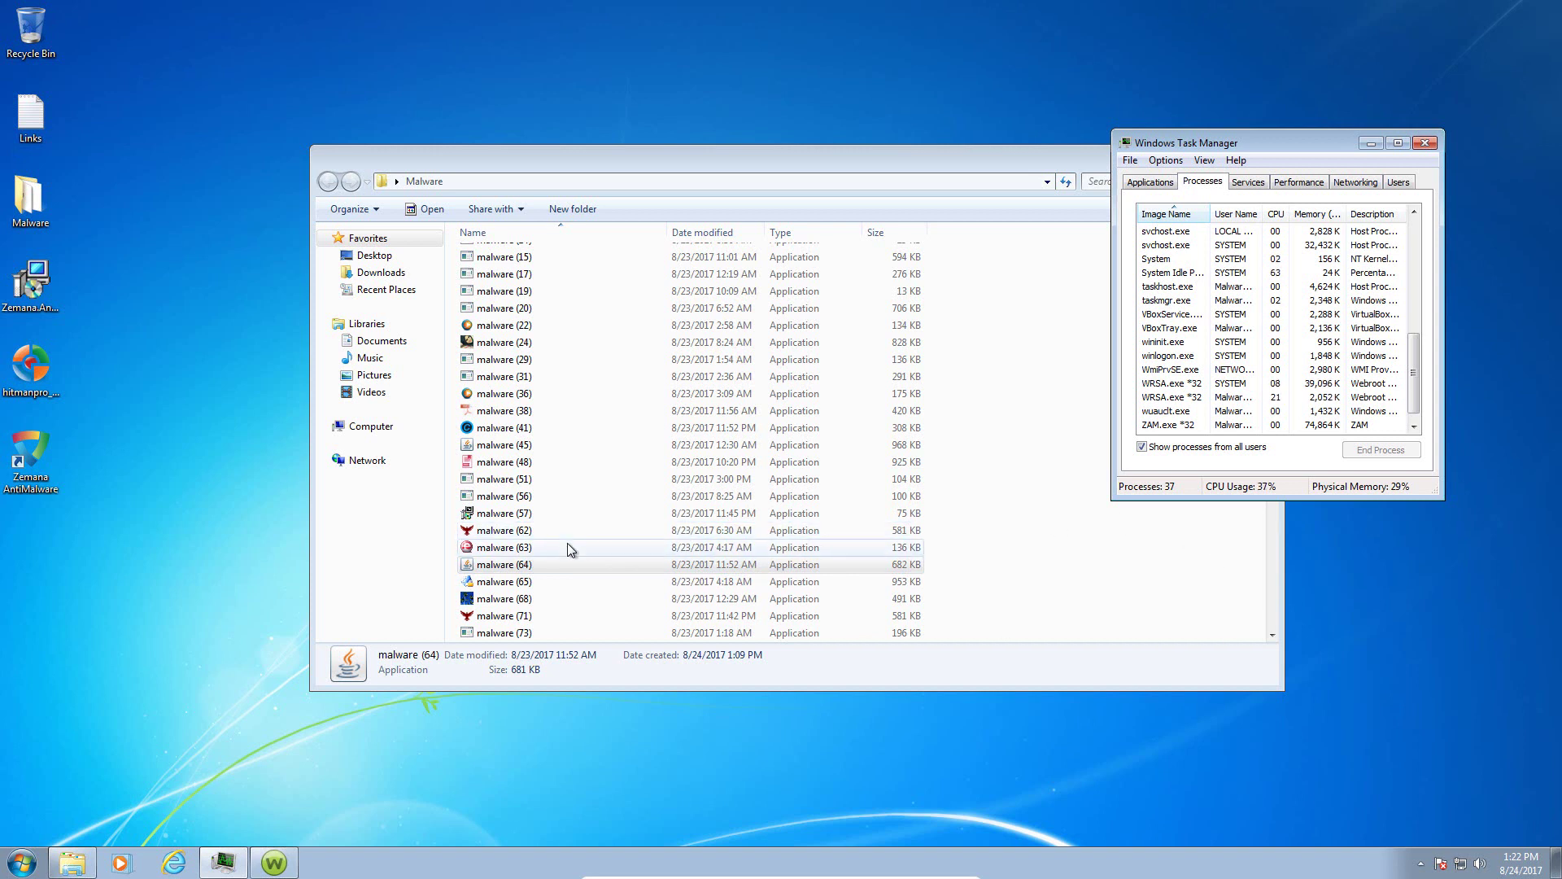
- Run malware (68), check its processes in Task Manager, and block the registry bootup changes by malware (68).exe and HwsgwgEY.exe
left_click_drag(1272, 638, 1272, 637)
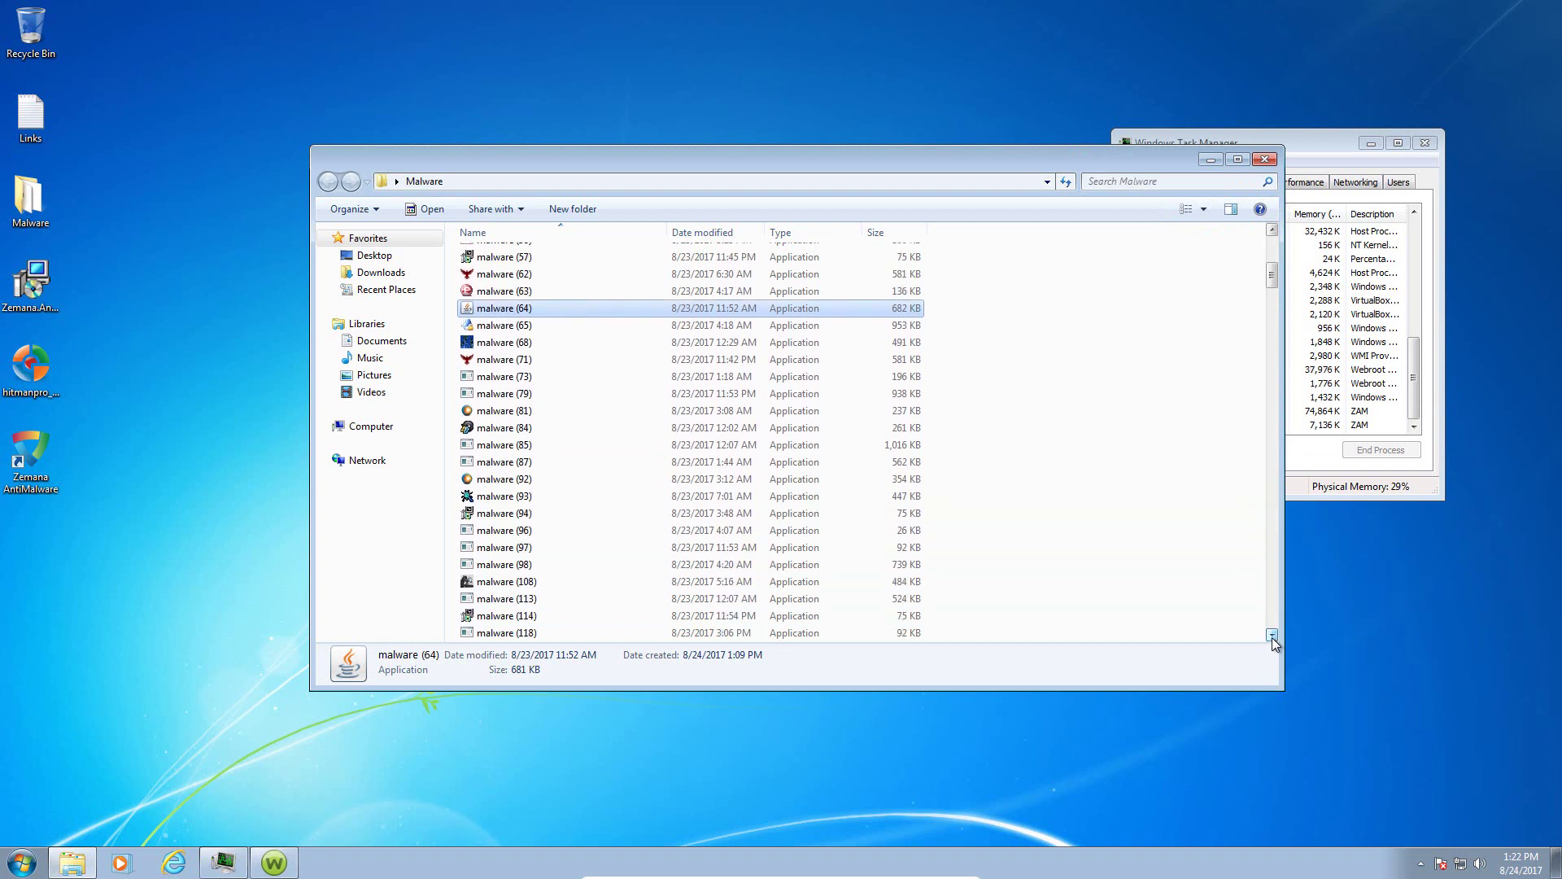
left_click(522, 350)
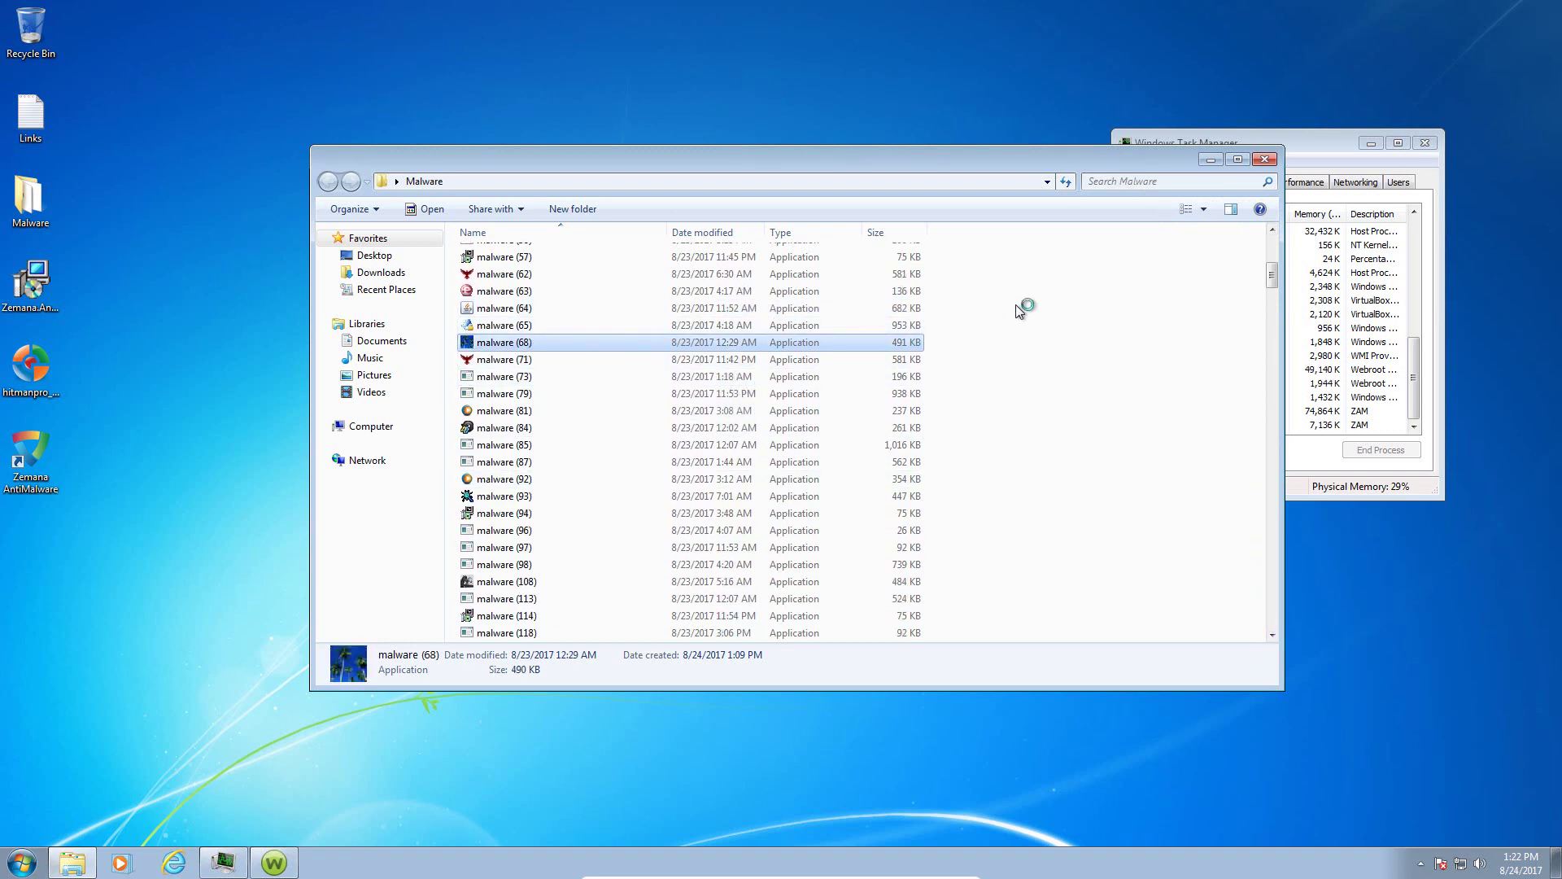
left_click(1315, 150)
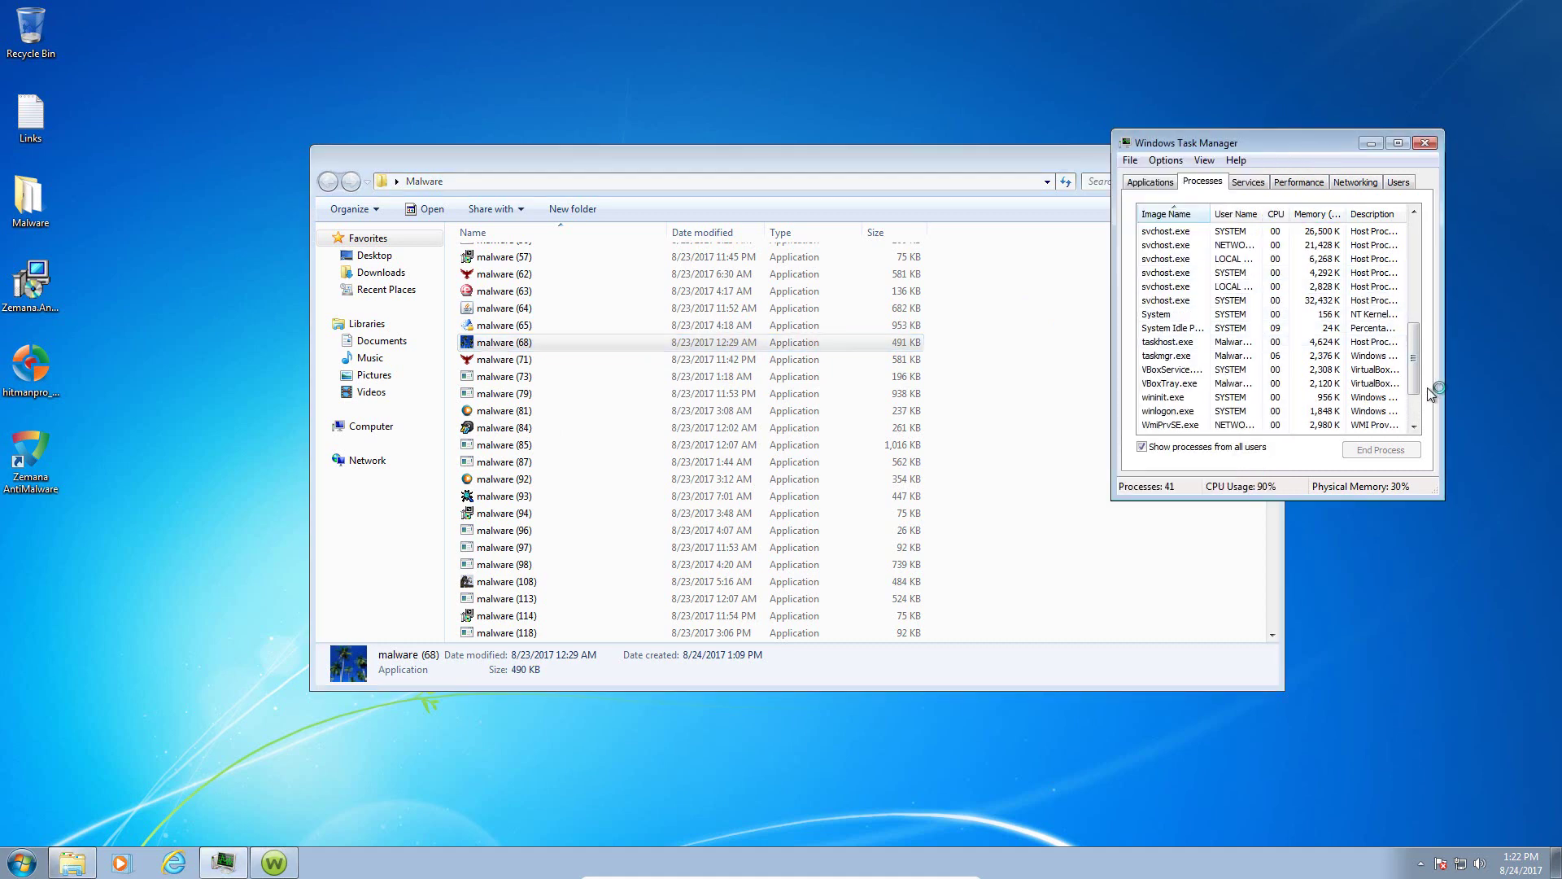
left_click_drag(1415, 376, 1425, 268)
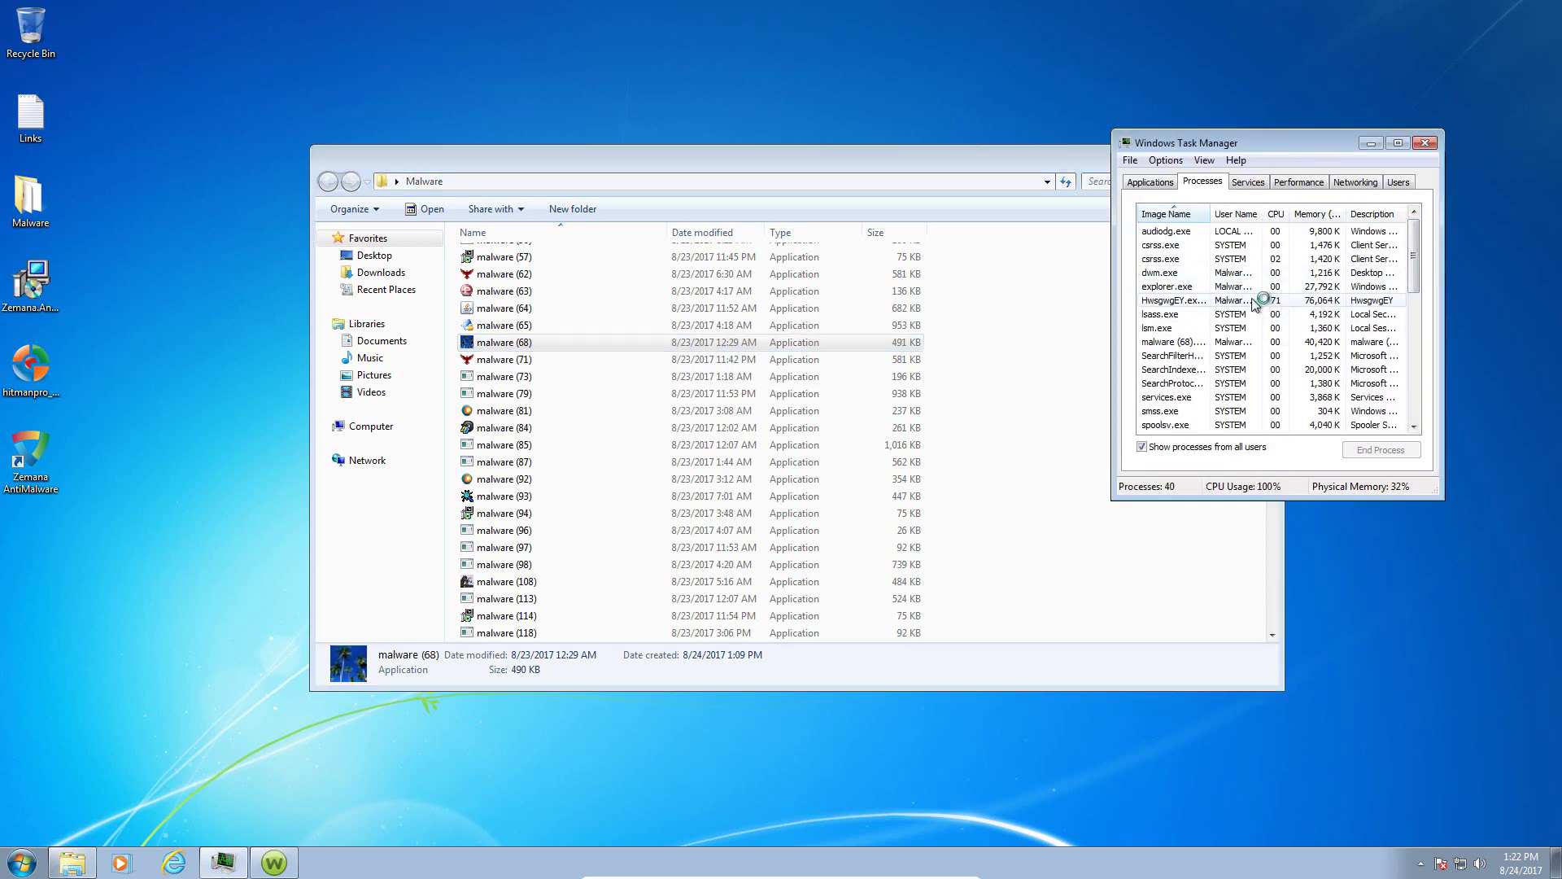
left_click(1204, 300)
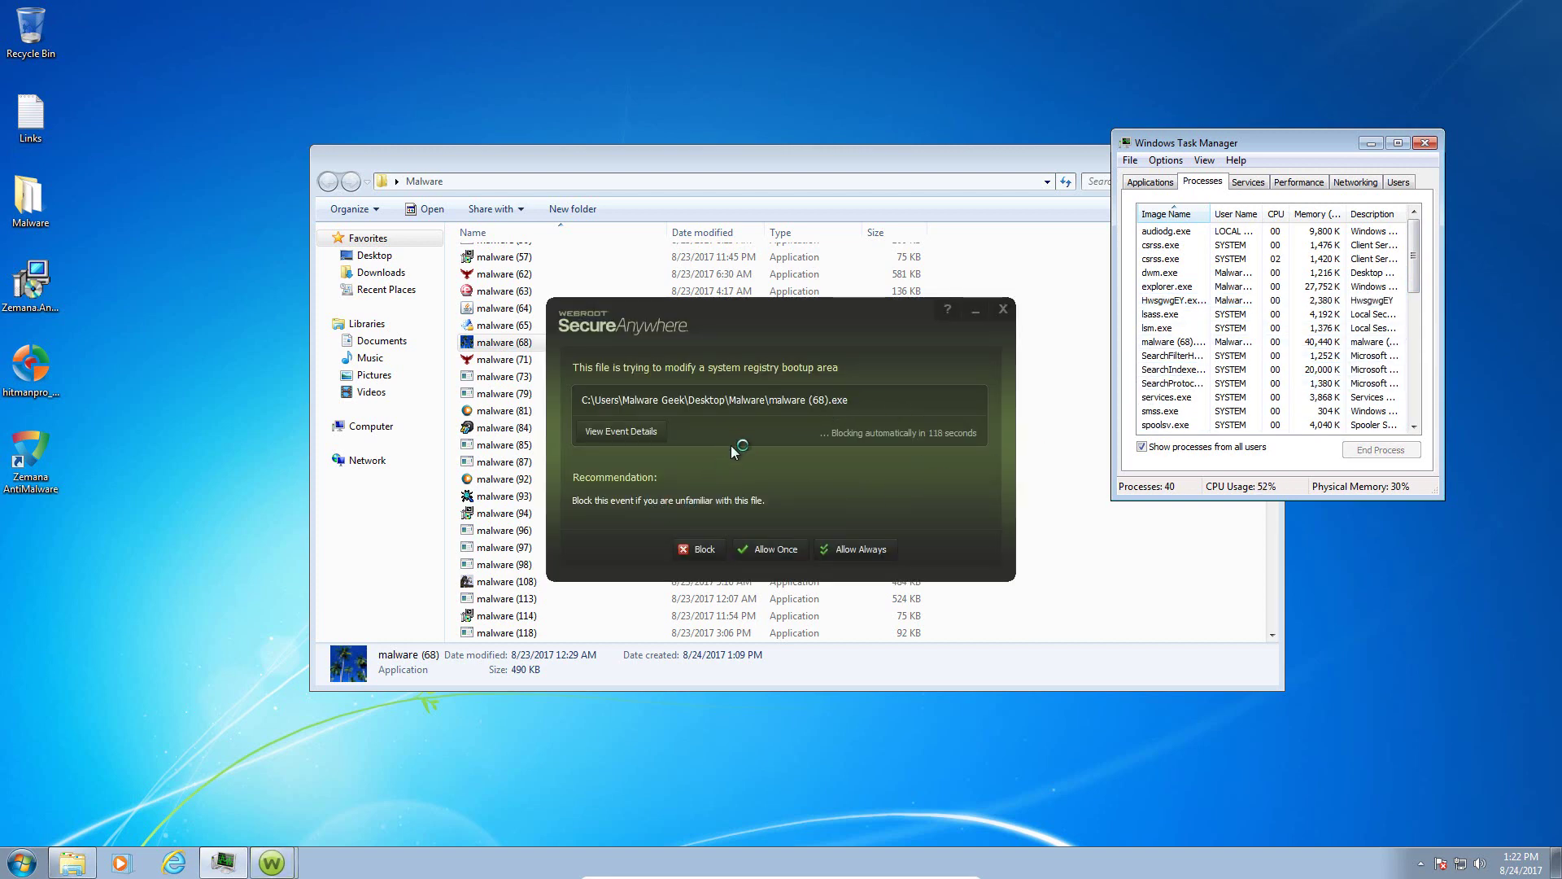
left_click(703, 547)
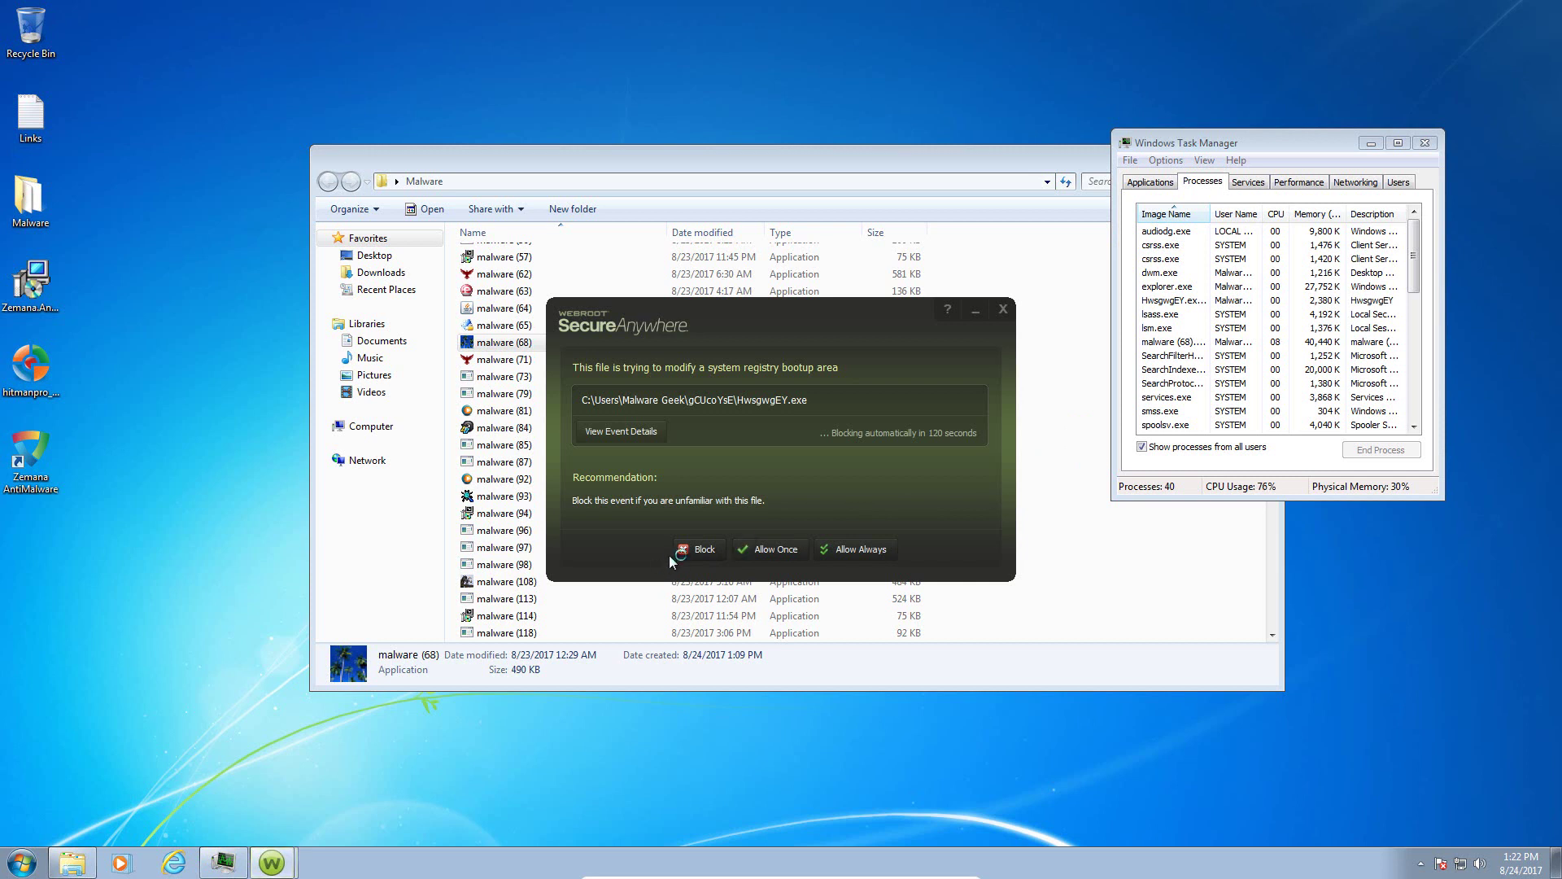
left_click(698, 552)
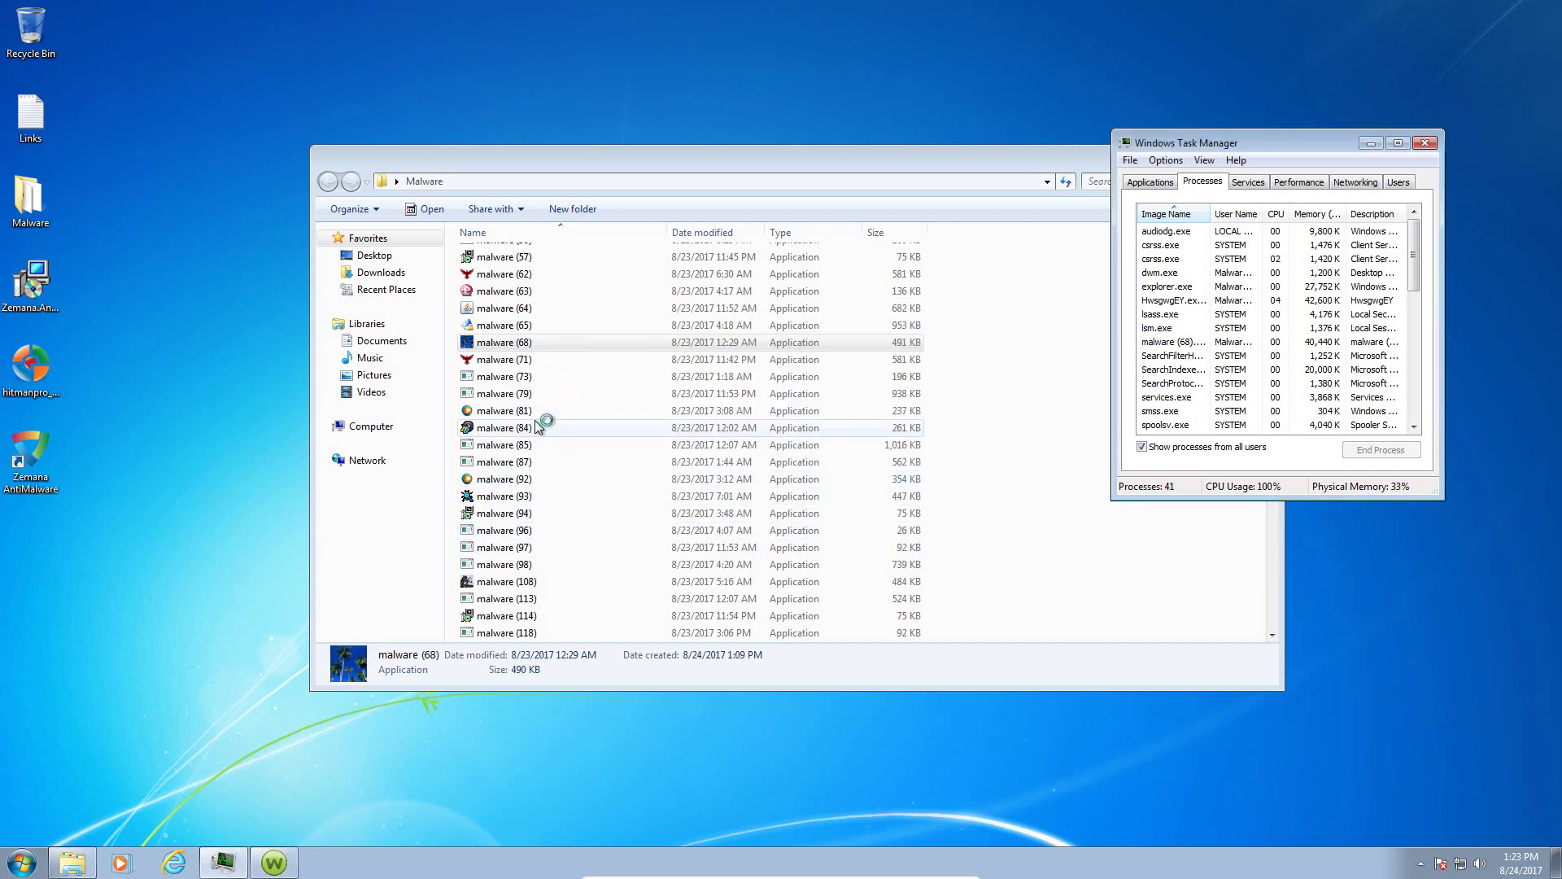
- Move the Malware window off Webroot's scan window and block the Internet connection of HwsgwgEY.exe
left_click(1273, 633)
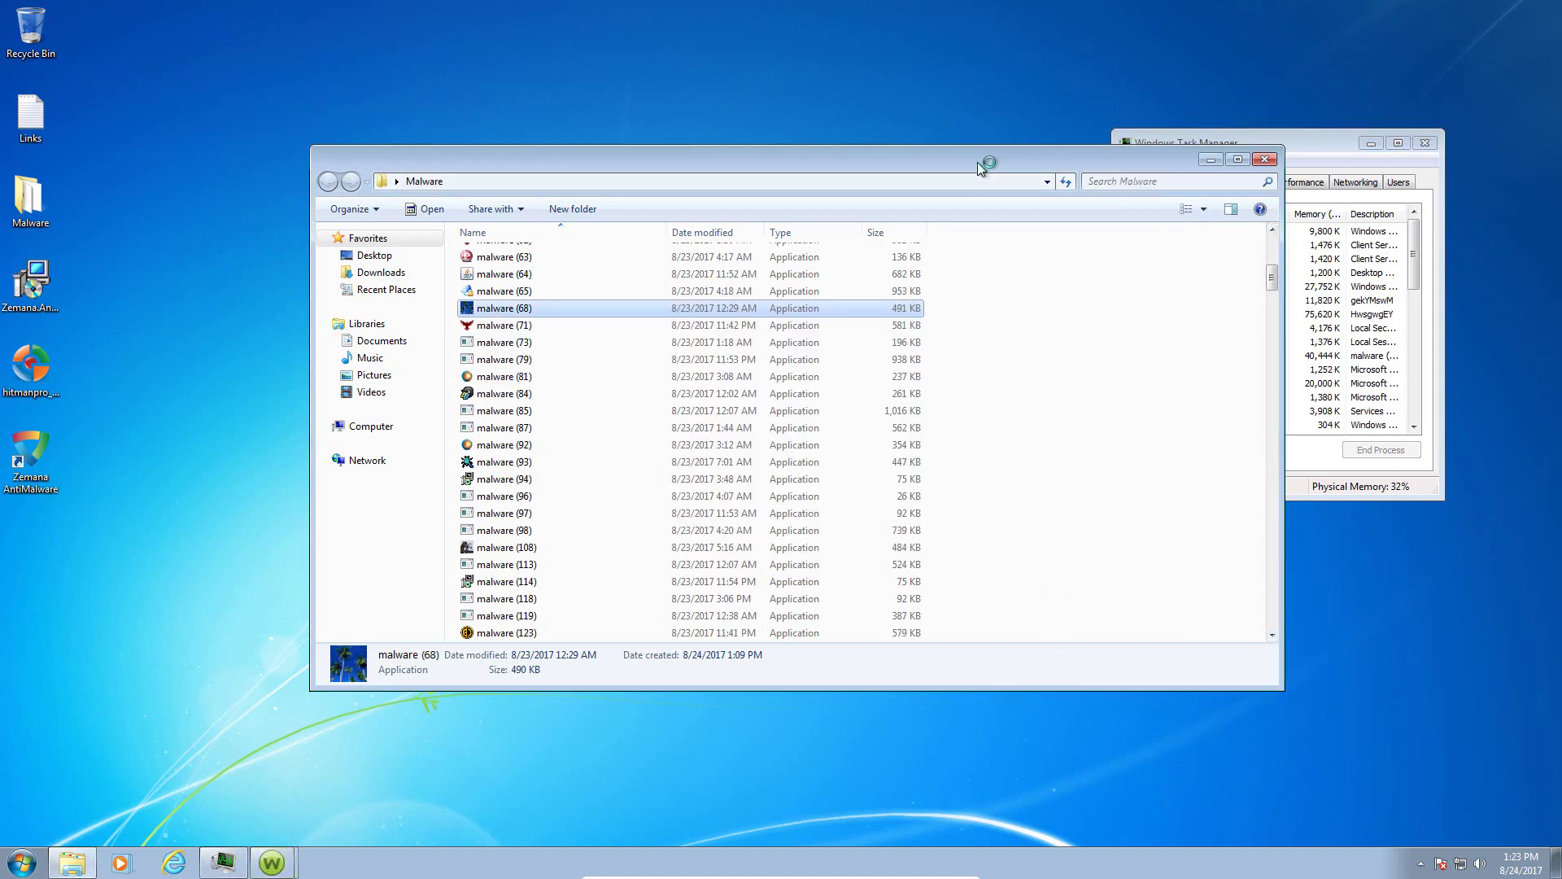
left_click_drag(978, 163, 996, 414)
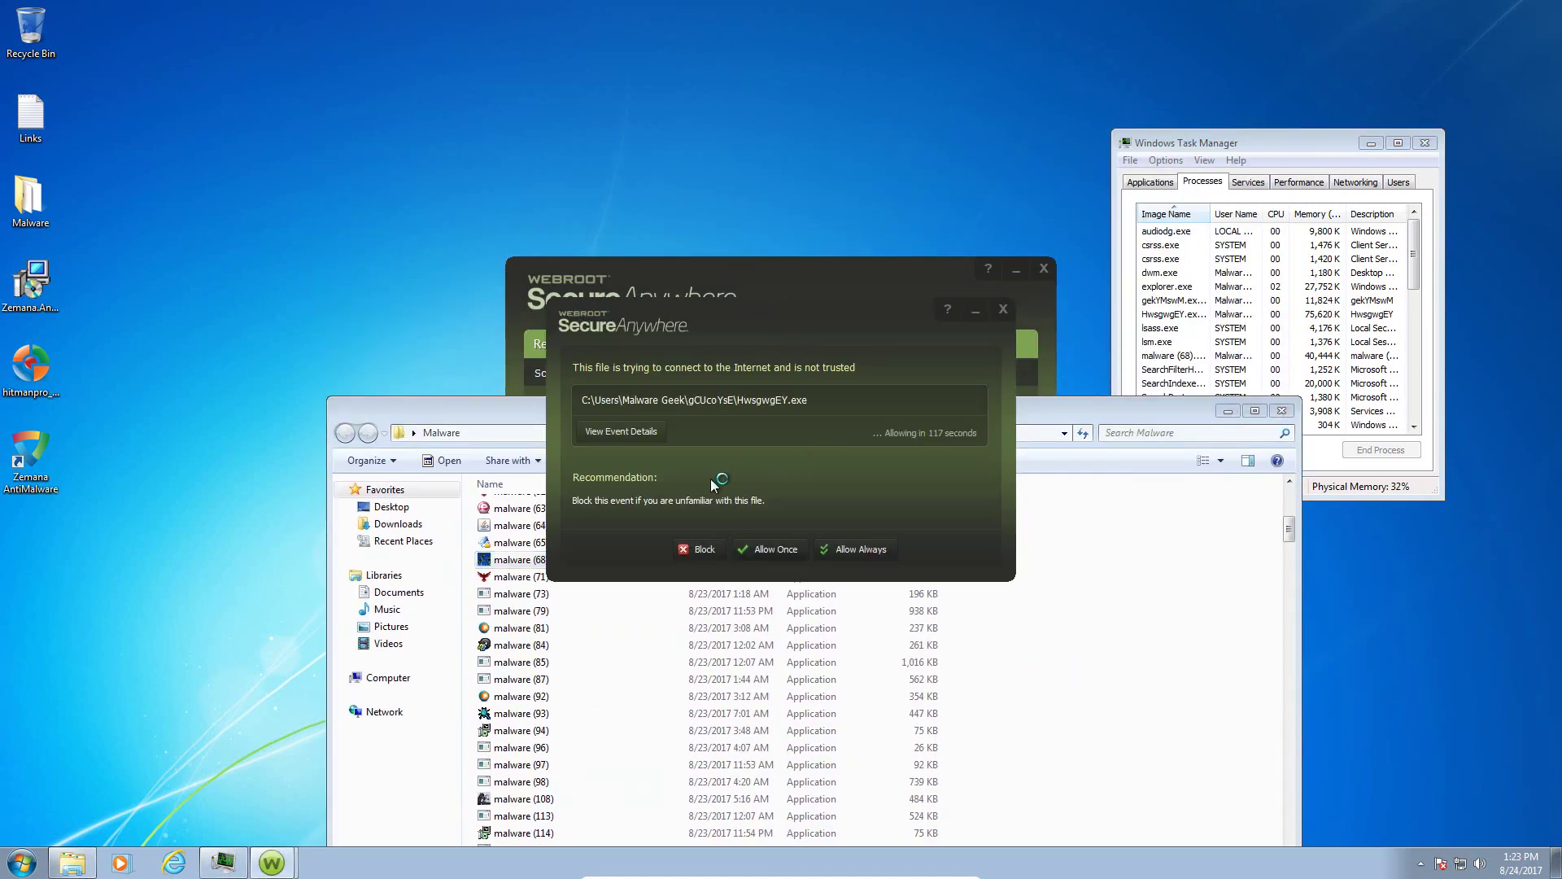
left_click(700, 549)
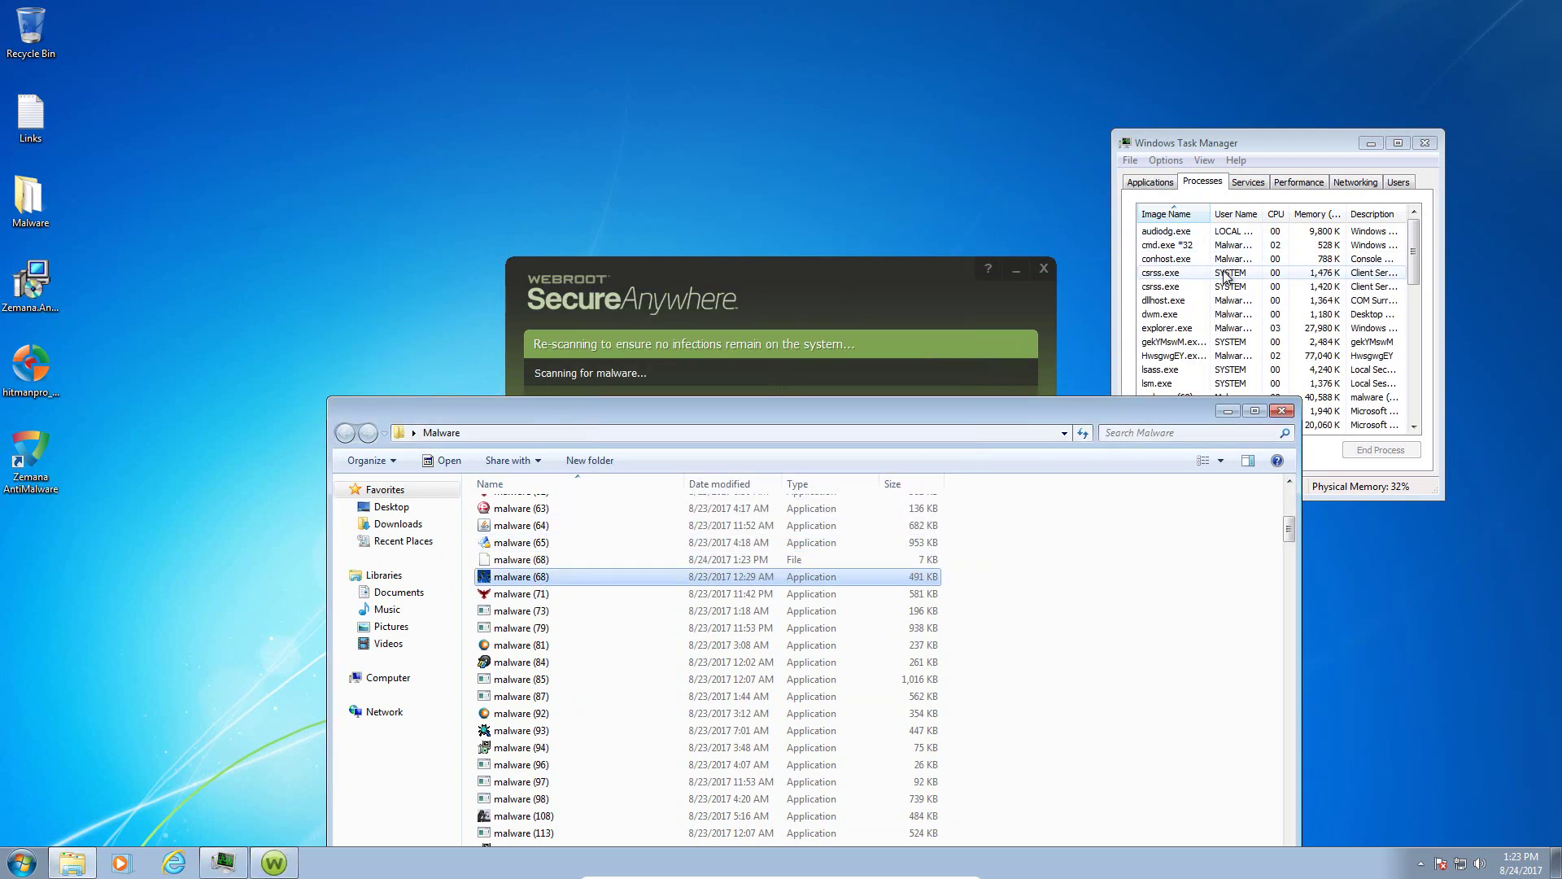
- Move the Malware window back up and bring Task Manager forward to check the newly spawned processes
left_click_drag(1084, 417, 1060, 224)
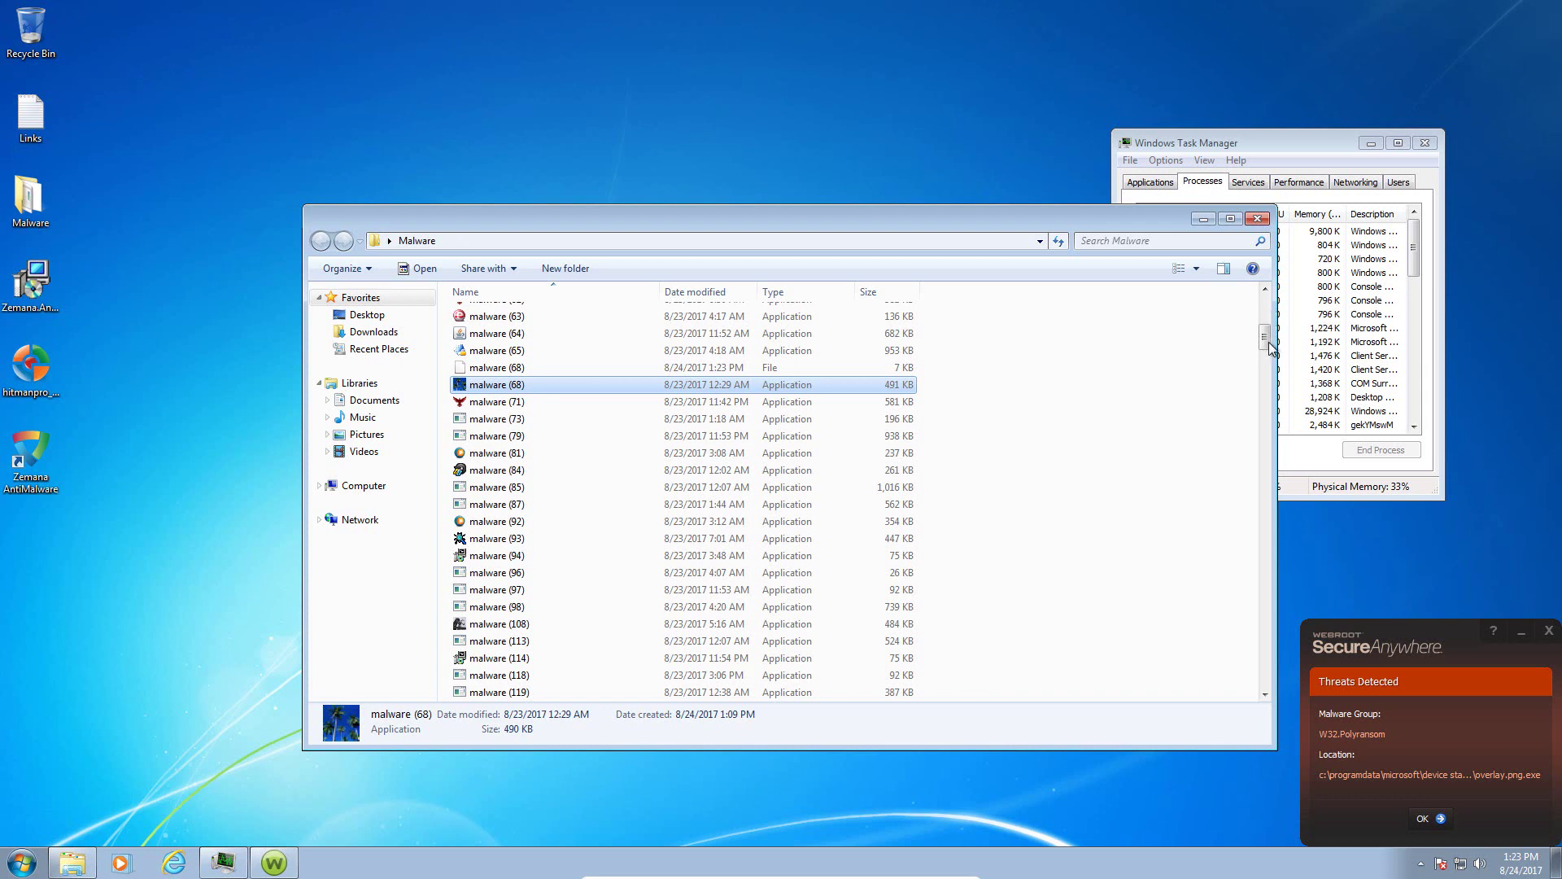
mouse_move(1267, 348)
left_mouse_down()
mouse_move(1266, 326)
mouse_move(1266, 348)
left_mouse_up()
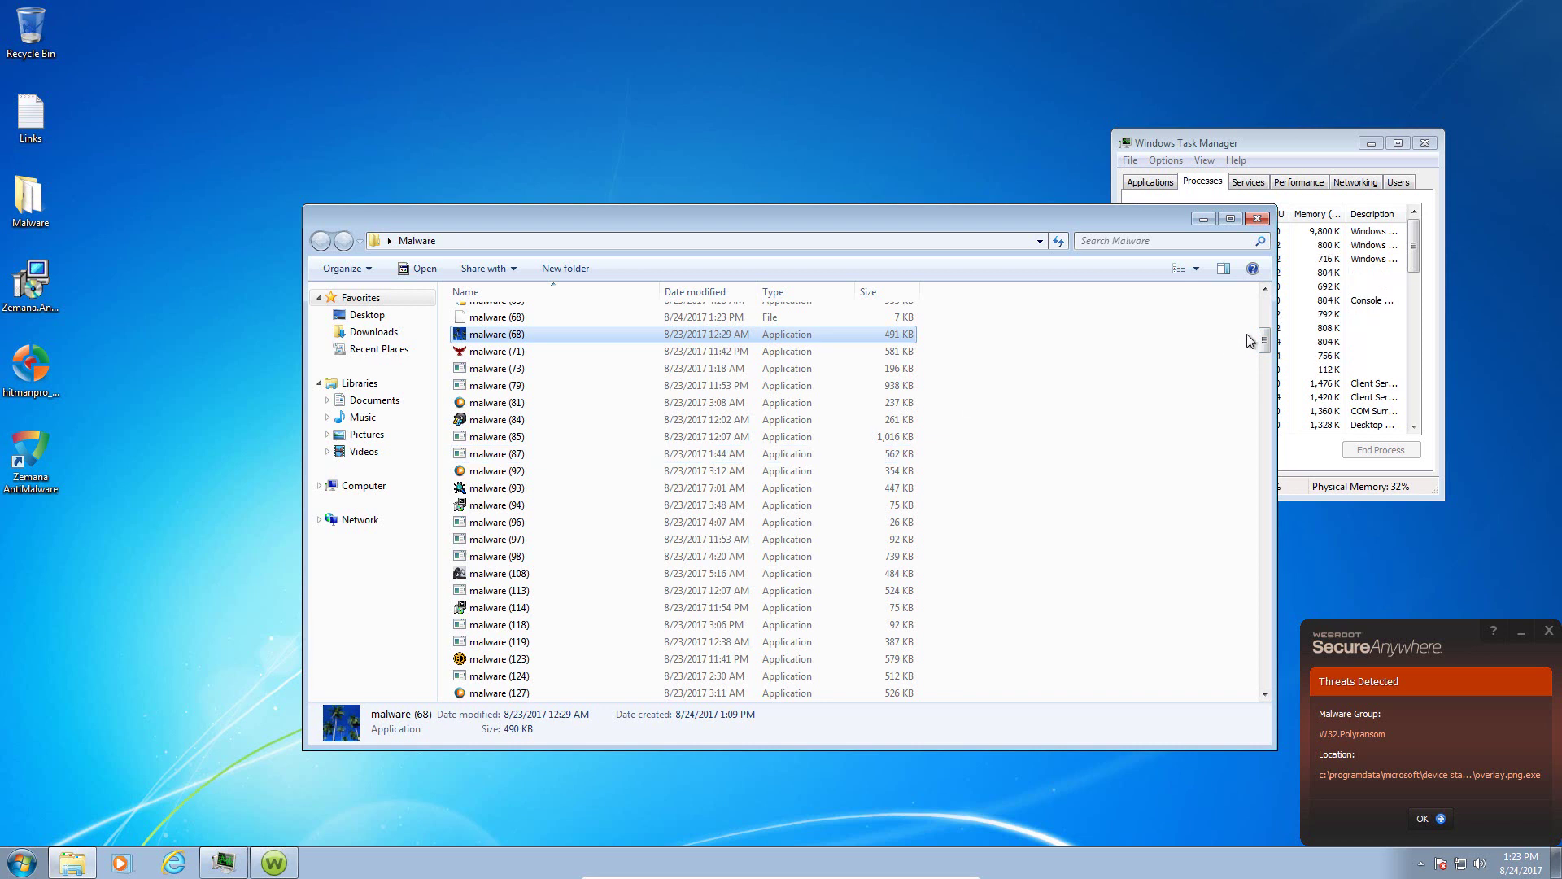
left_click(1334, 143)
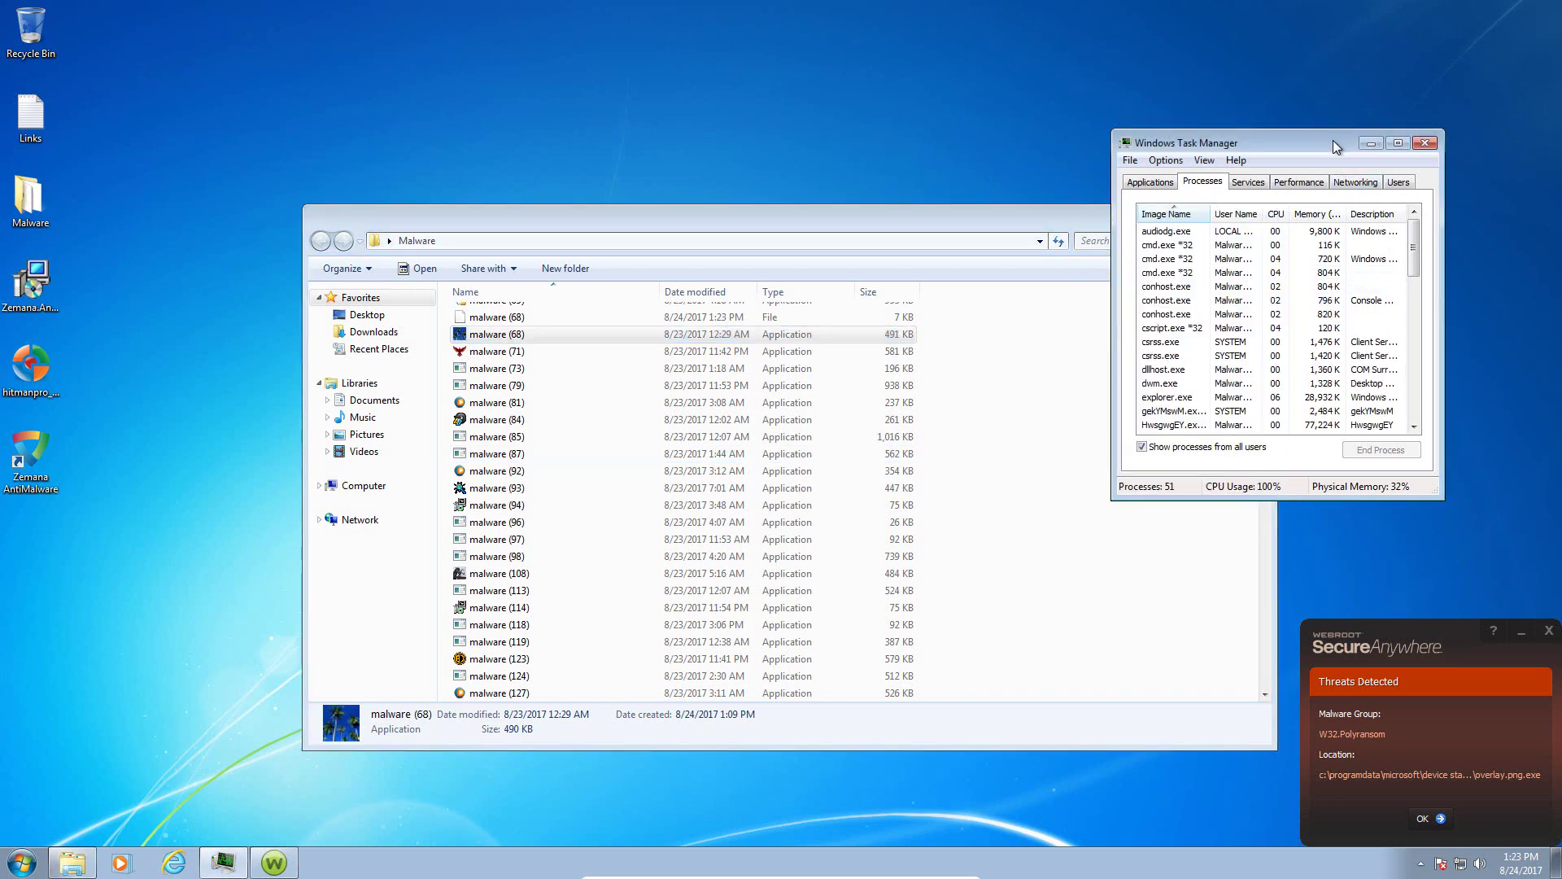
left_click(1266, 302)
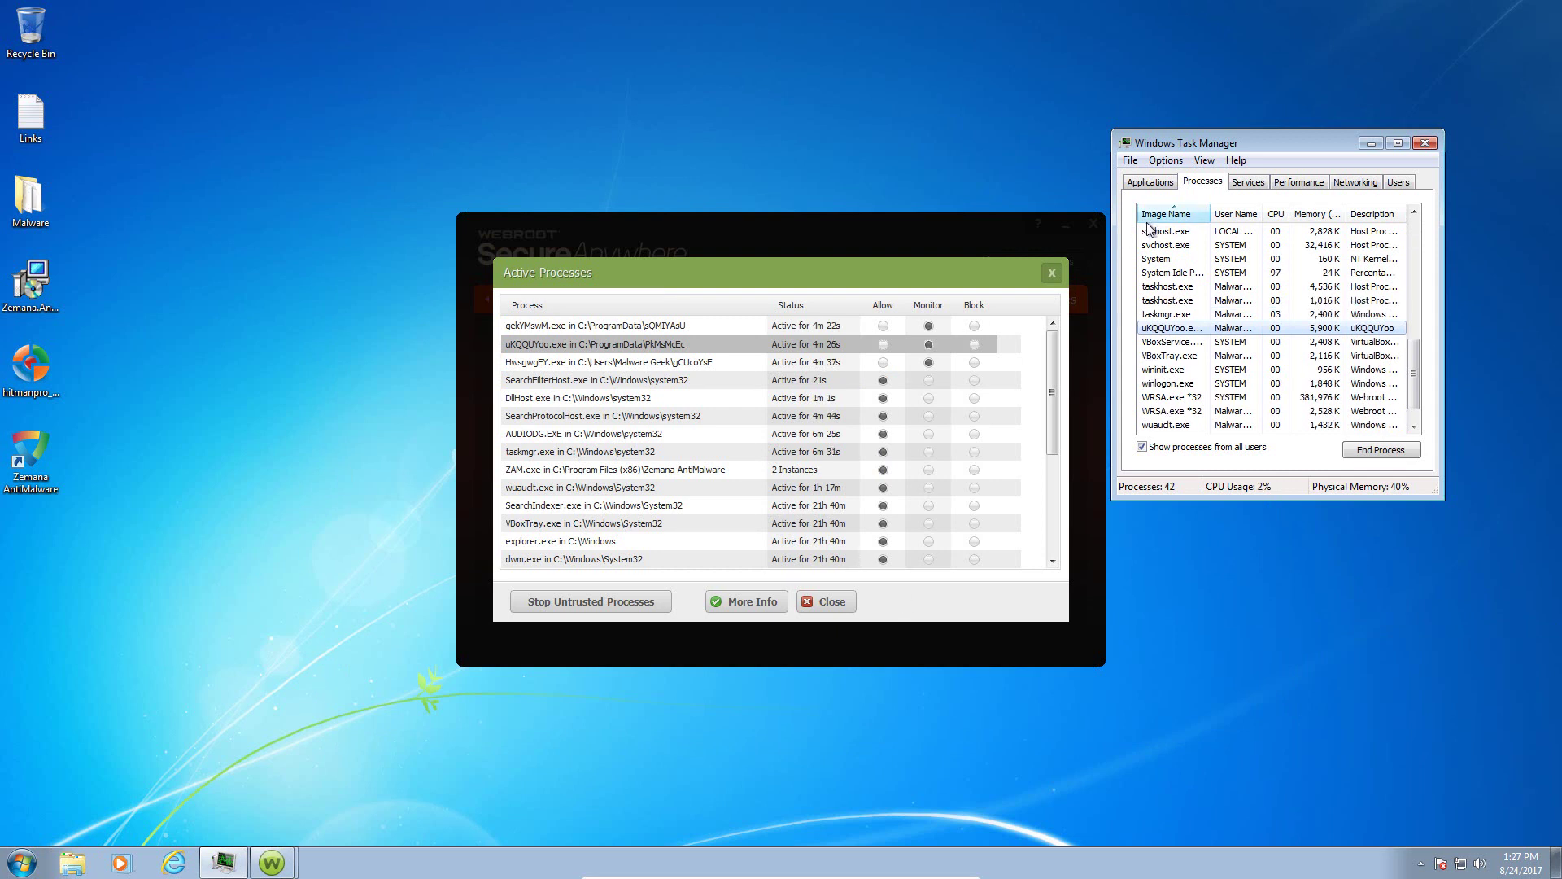
- Compare Webroot's Active Processes list with Task Manager, examining how gekYMswM.exe, uKQQUYoo.exe and HwsgwgEY.exe are handled
mouse_move(1414, 374)
left_mouse_down()
mouse_move(1414, 270)
mouse_move(1413, 359)
left_mouse_up()
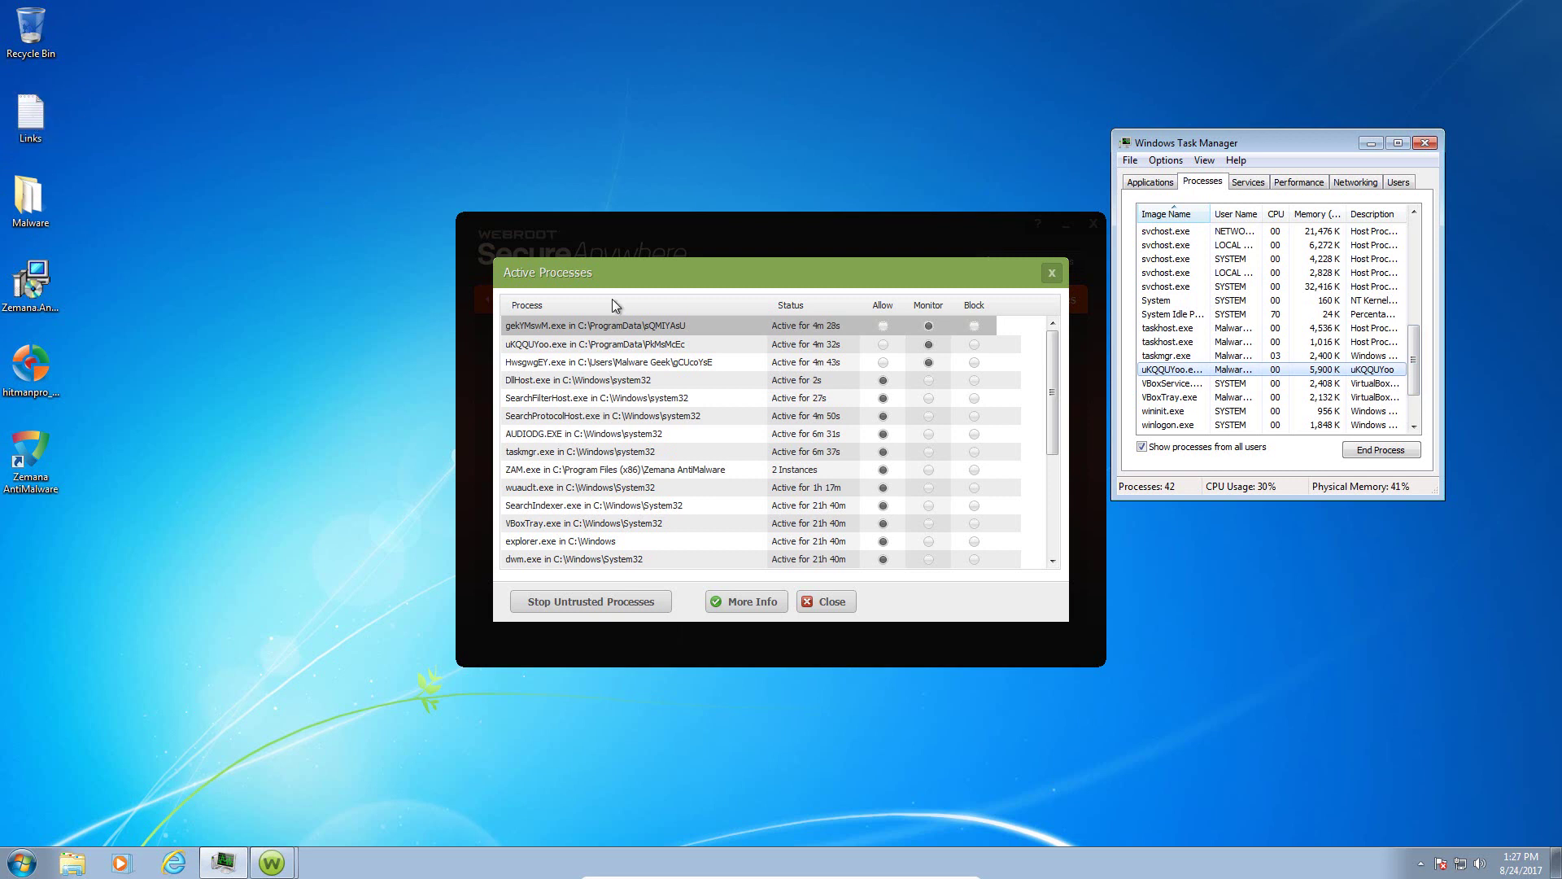
left_click(1051, 411)
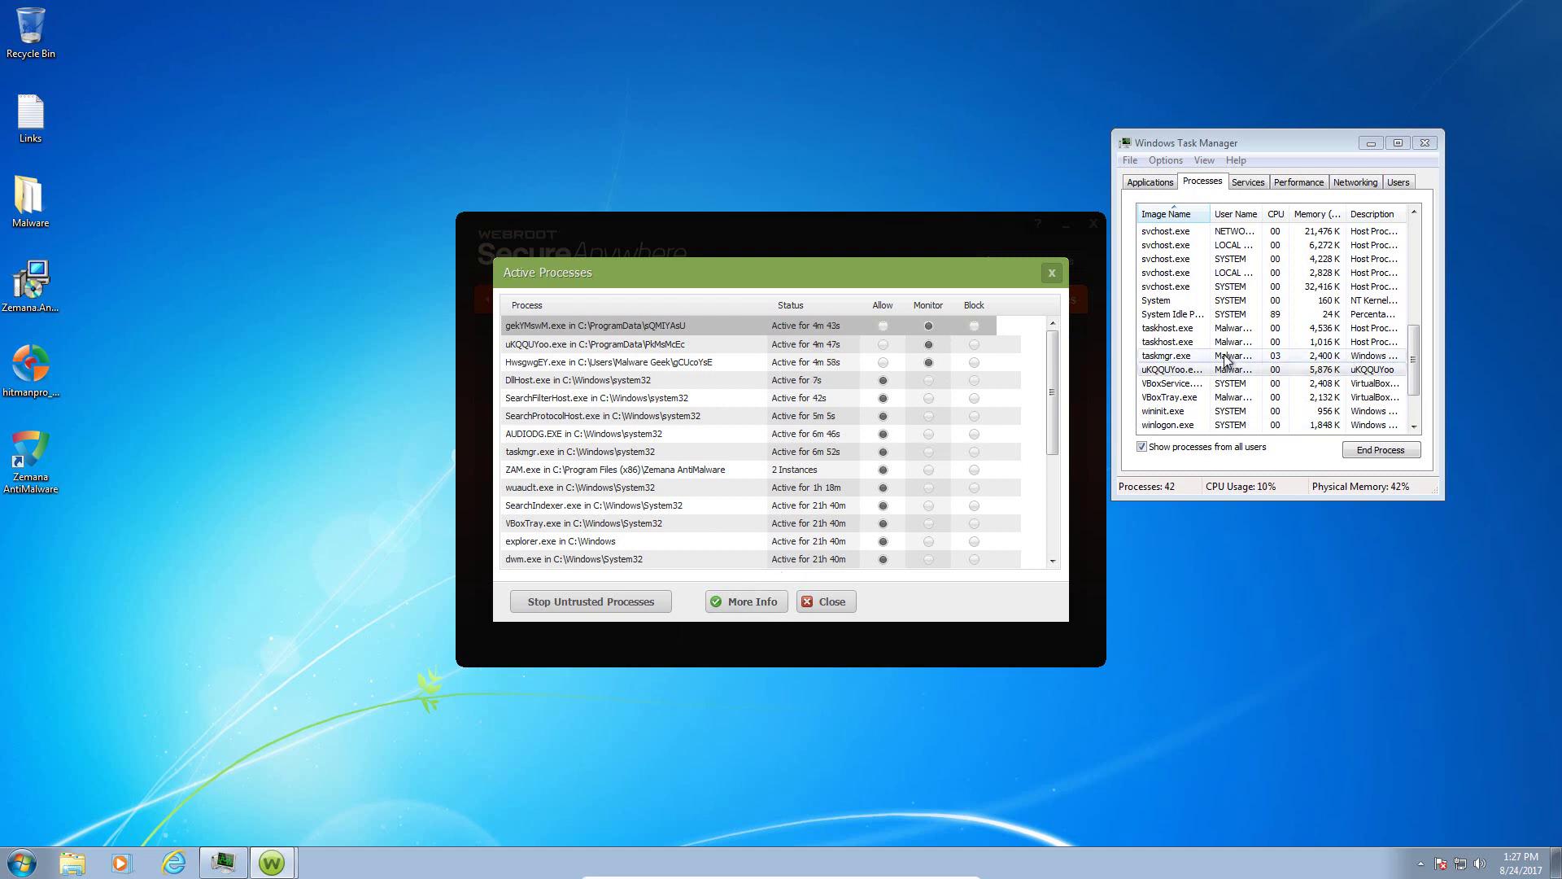
left_click_drag(1415, 352, 1412, 238)
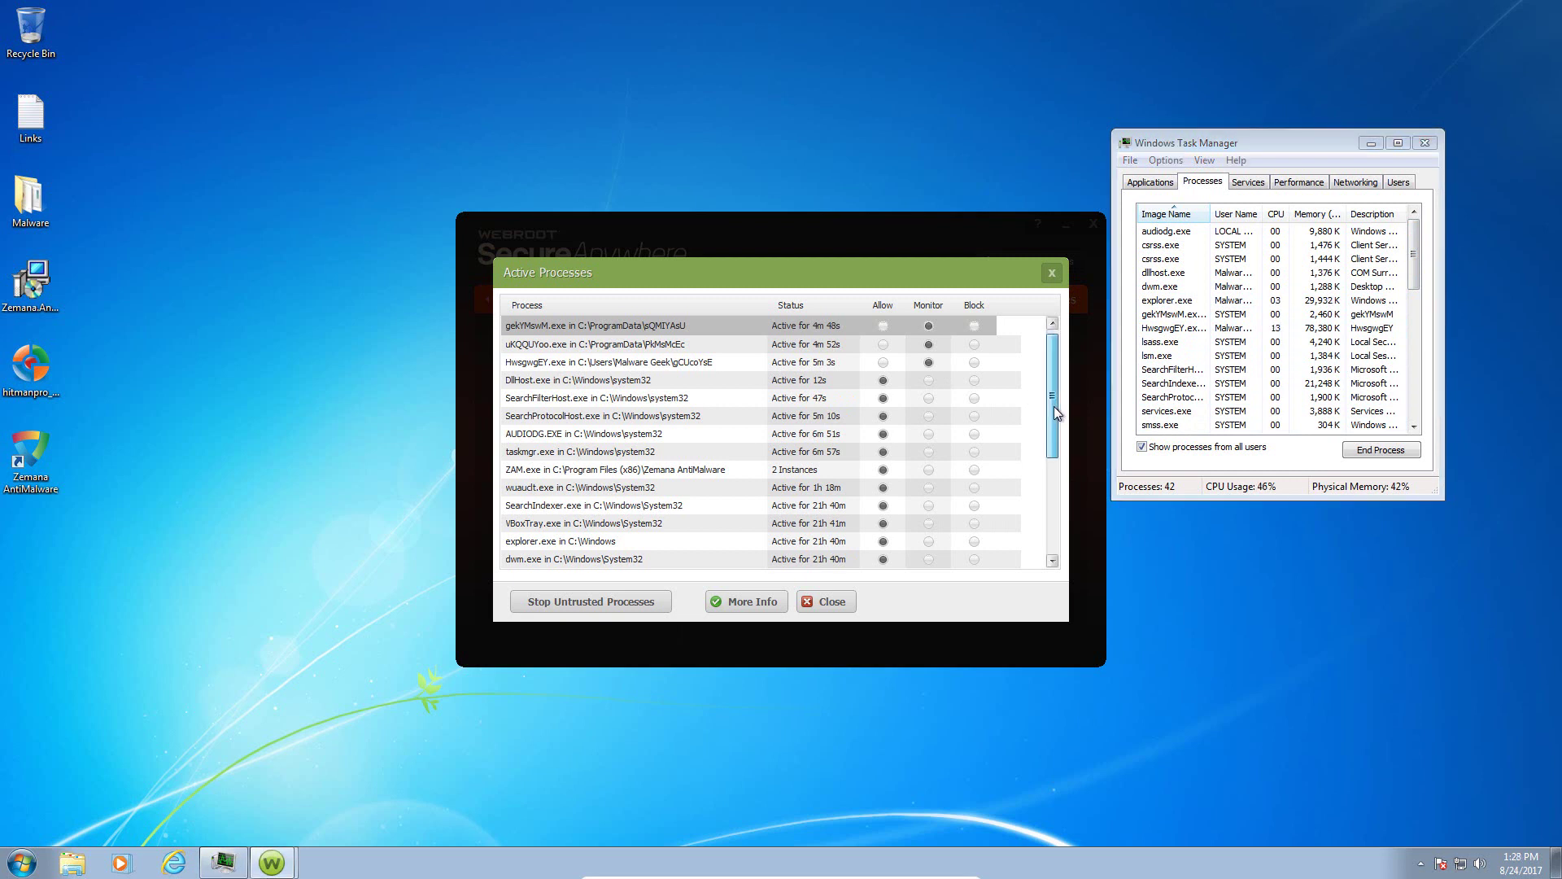
left_click_drag(1053, 407, 1052, 449)
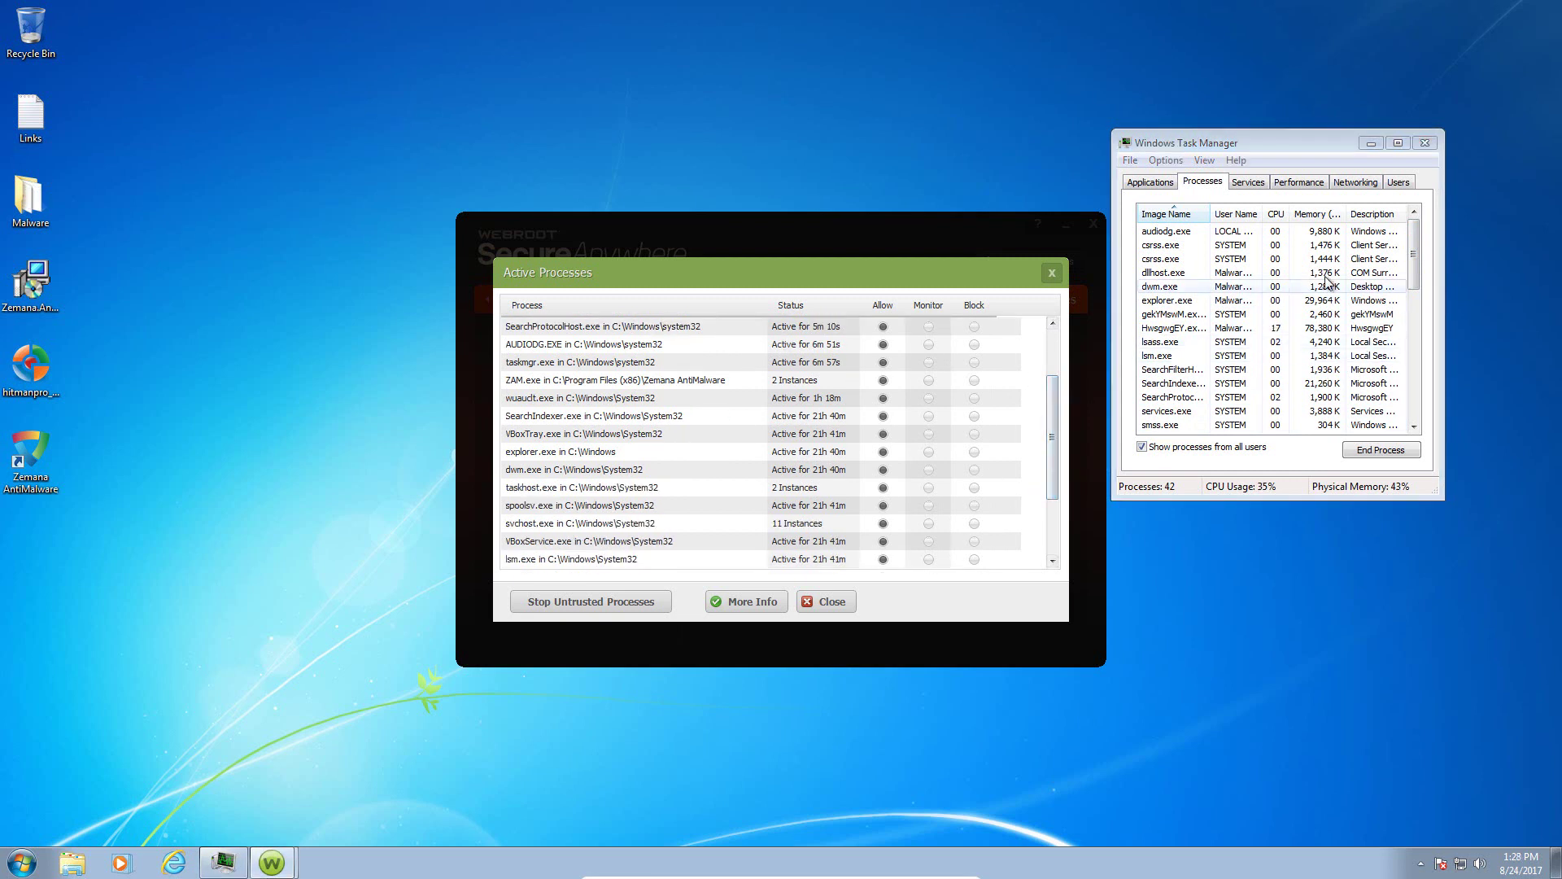
left_click(1419, 262)
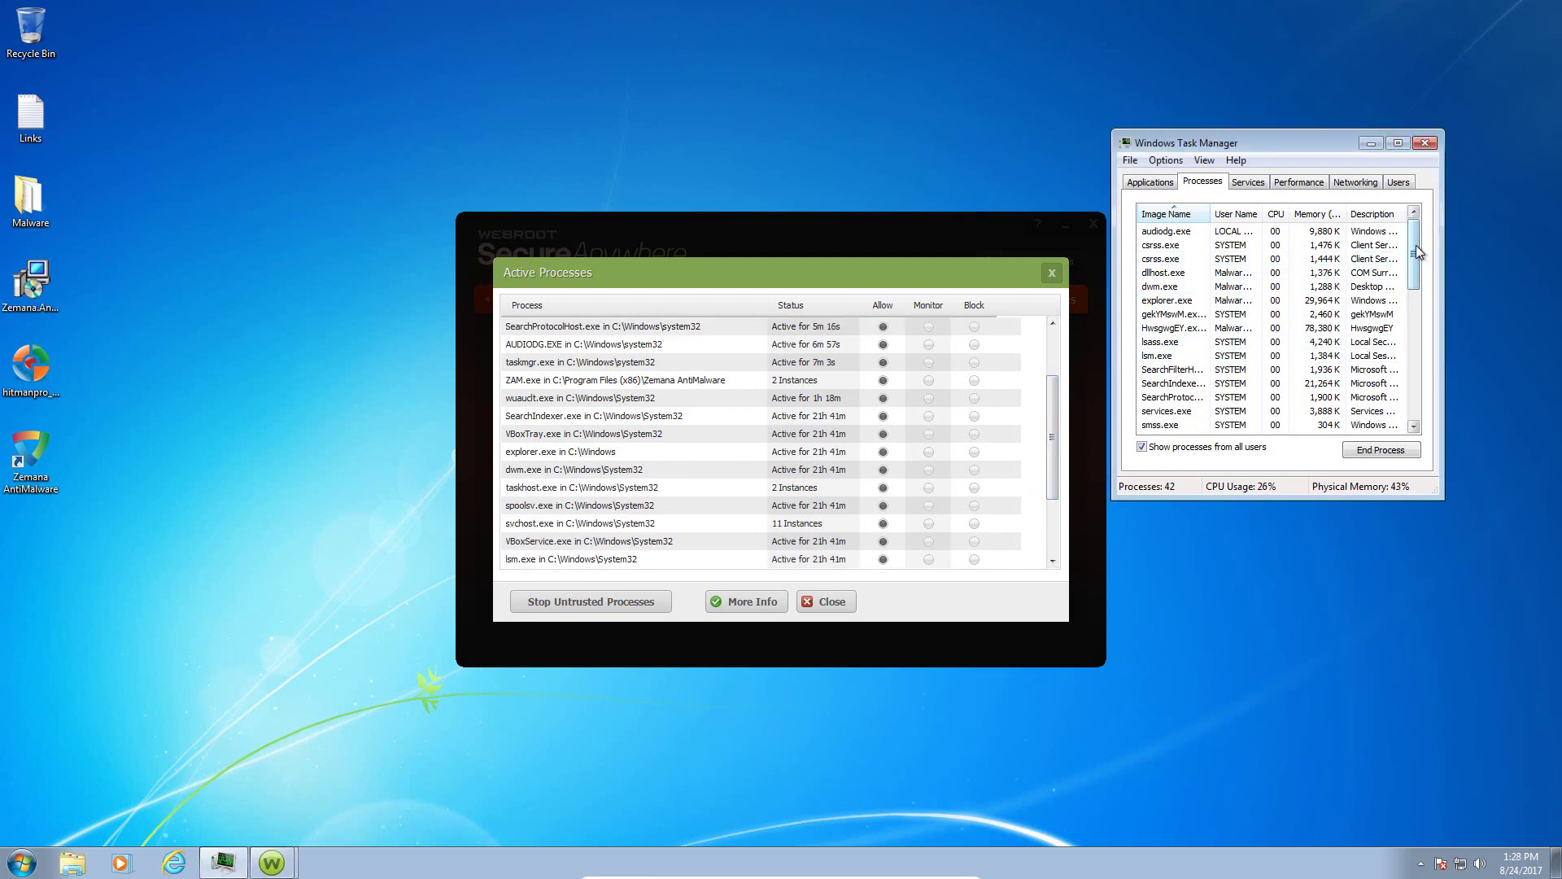
left_click(1172, 315)
left_click(1184, 329)
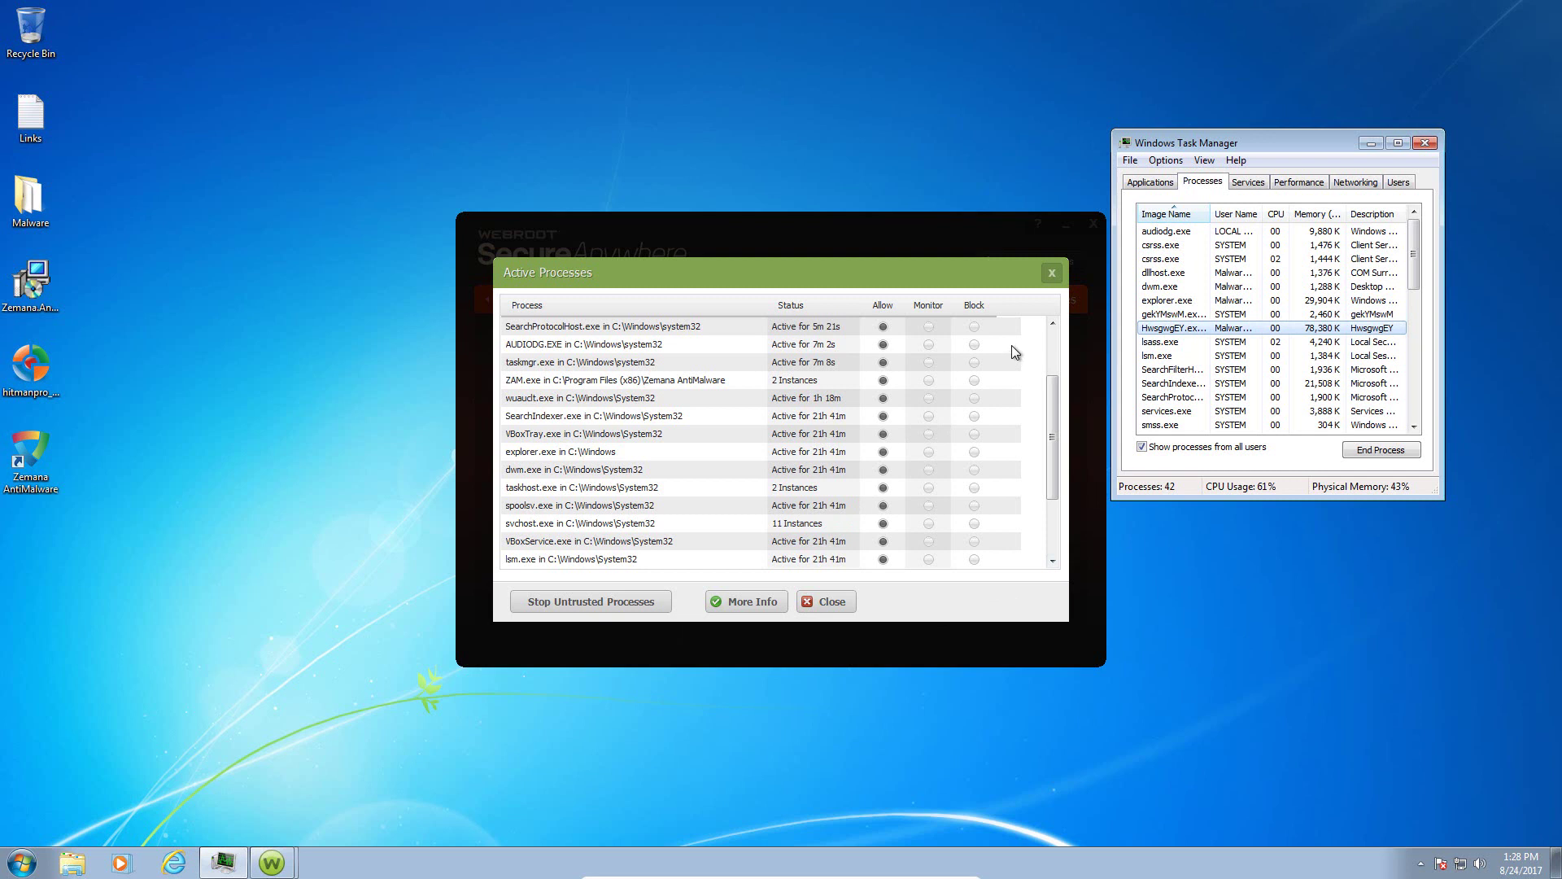
left_click_drag(1053, 423, 1056, 354)
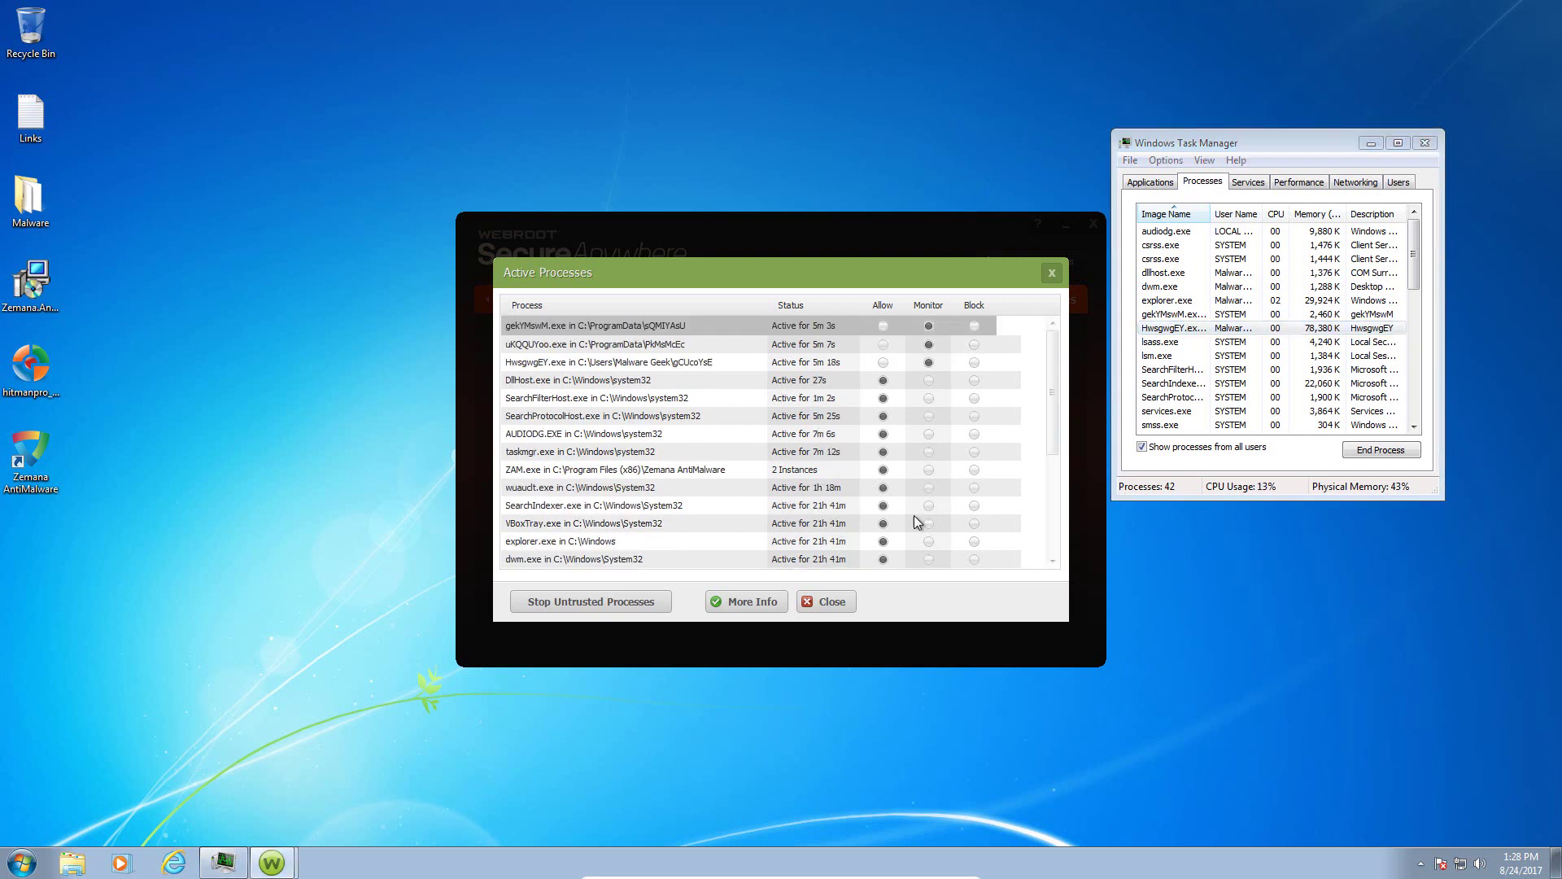
- Close the Active Processes list and return from Utilities to Webroot's main overview
left_click(820, 606)
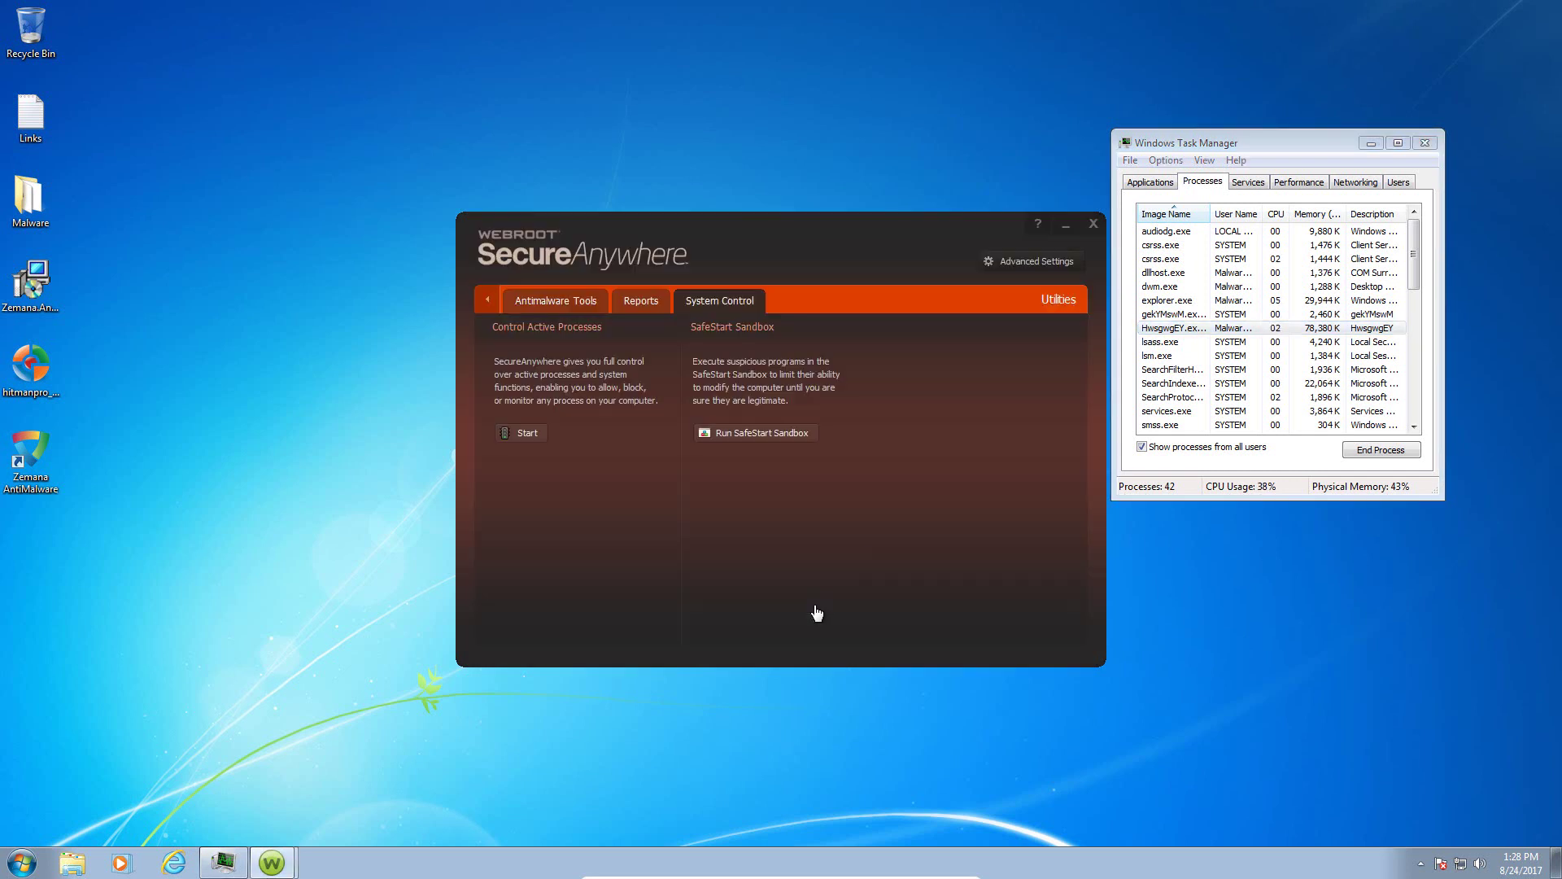
left_click(520, 306)
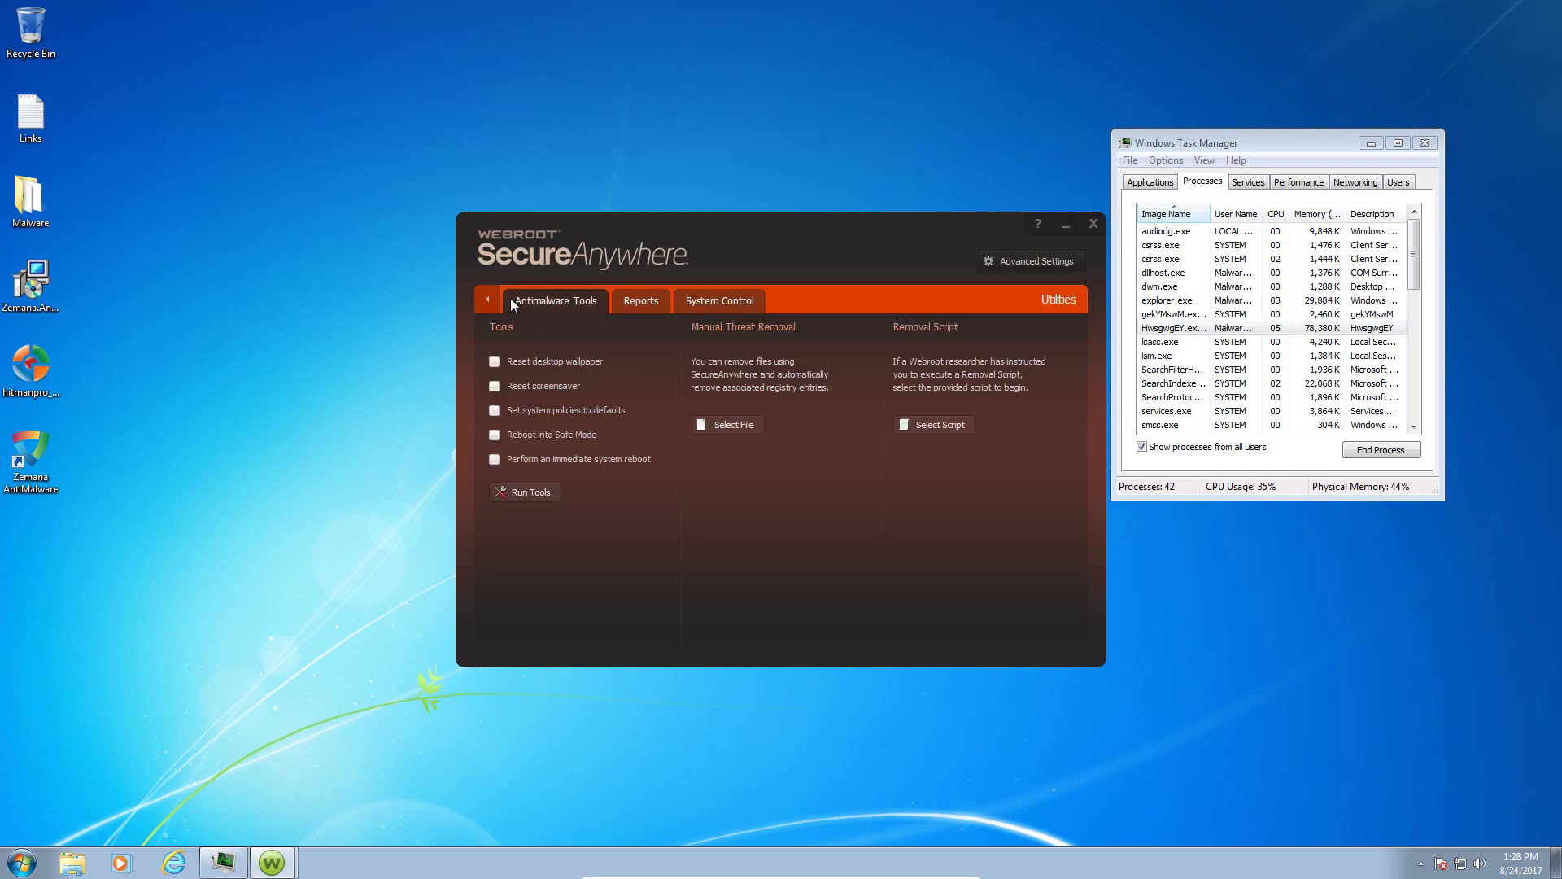
left_click(491, 299)
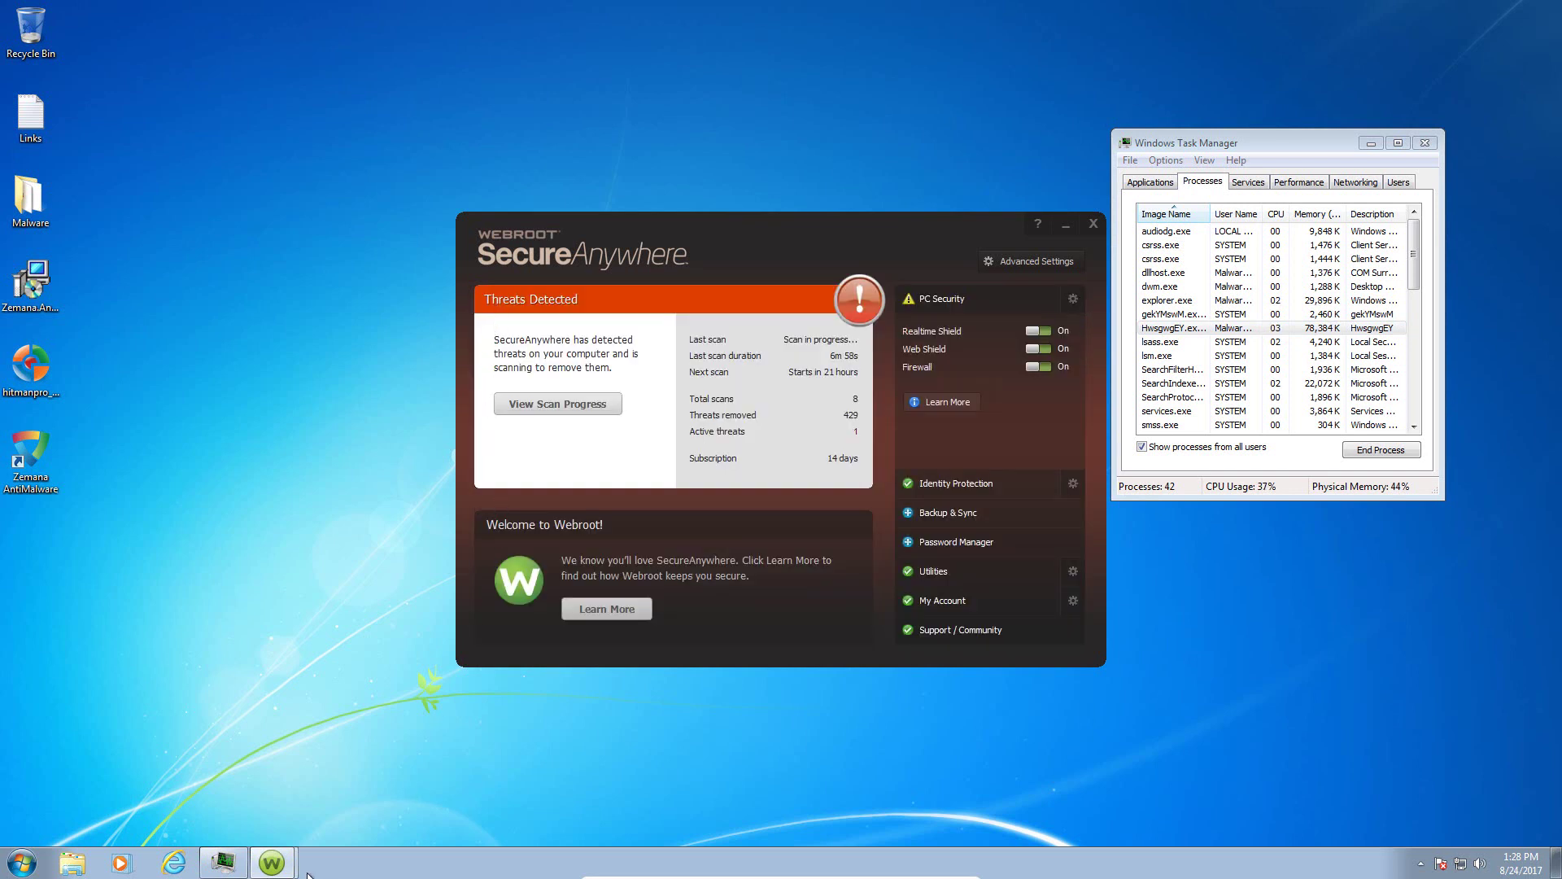
- Bring up Webroot's re-scan progress window and move it slightly higher on the desktop
left_click(271, 863)
left_click(306, 799)
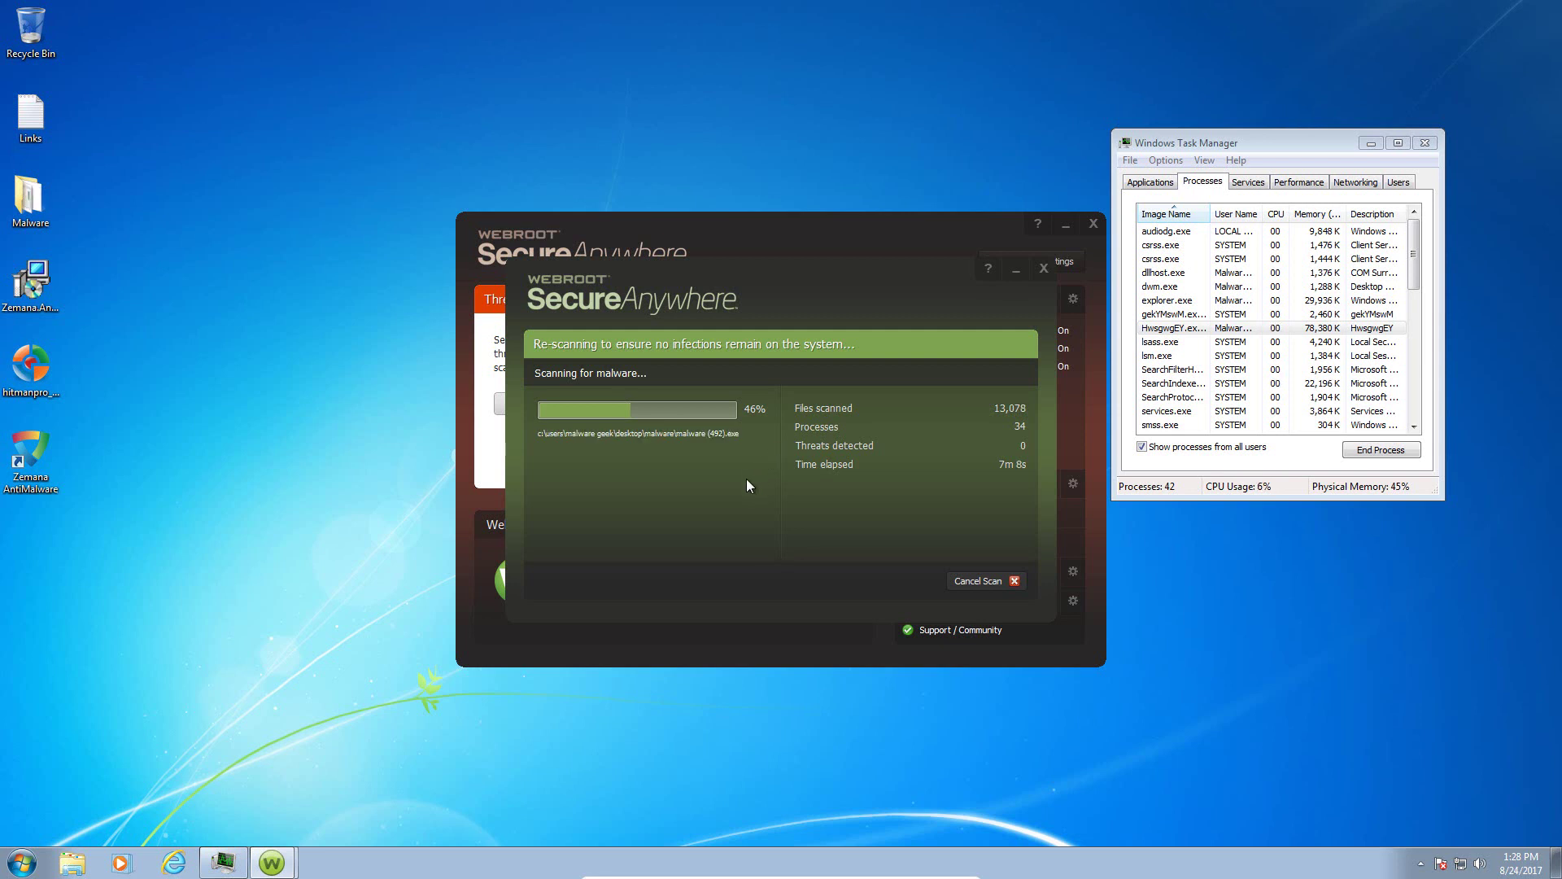
left_click_drag(805, 300, 799, 237)
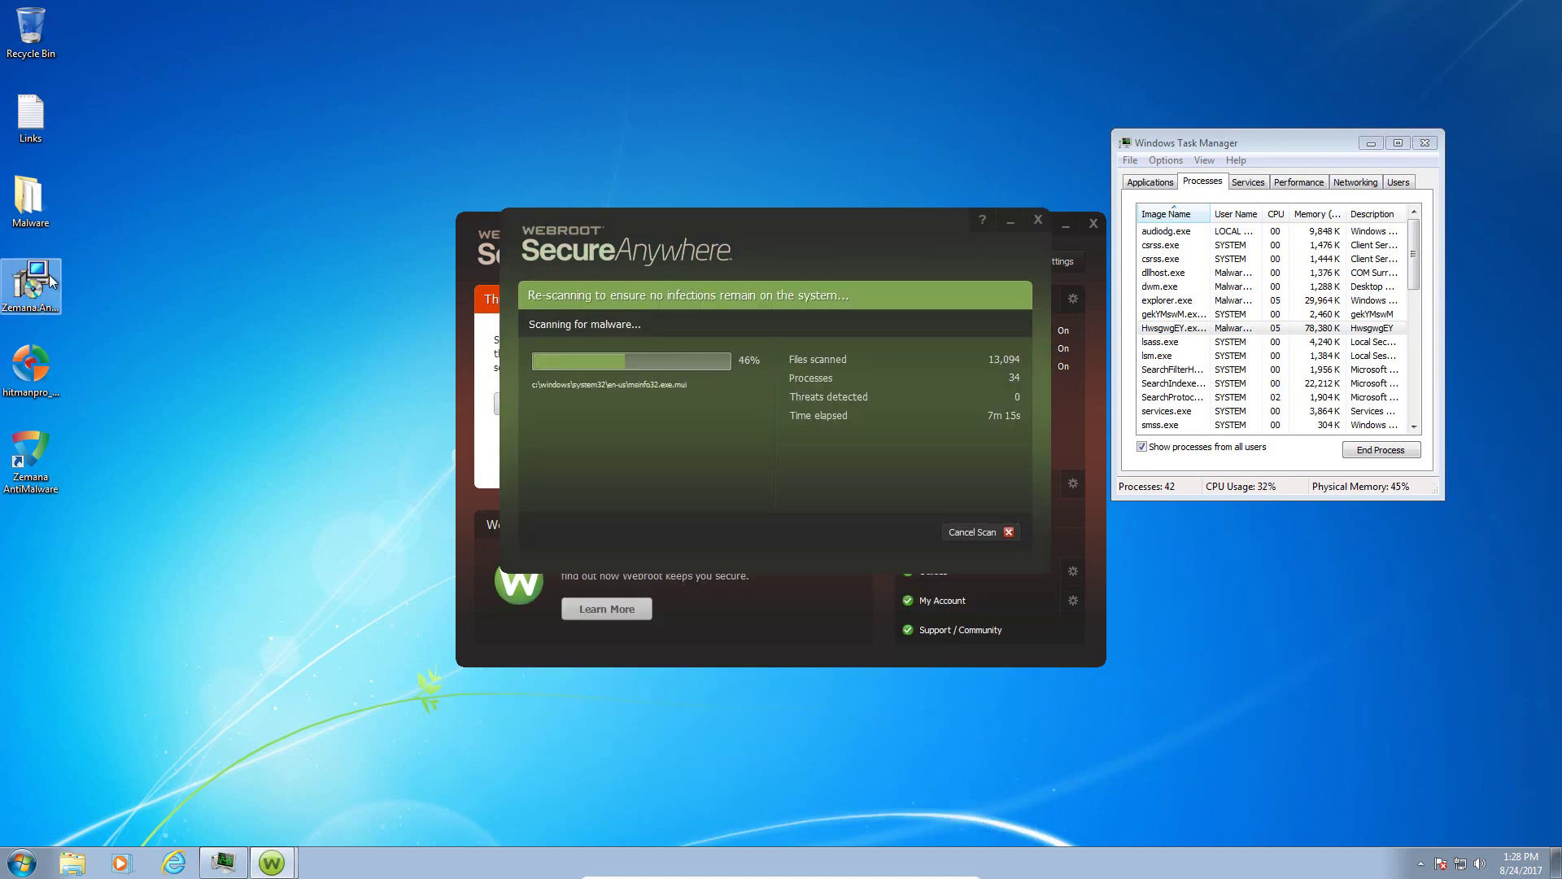
- Reopen the Malware folder from the desktop and examine the modification dates of its samples
double_click(37, 202)
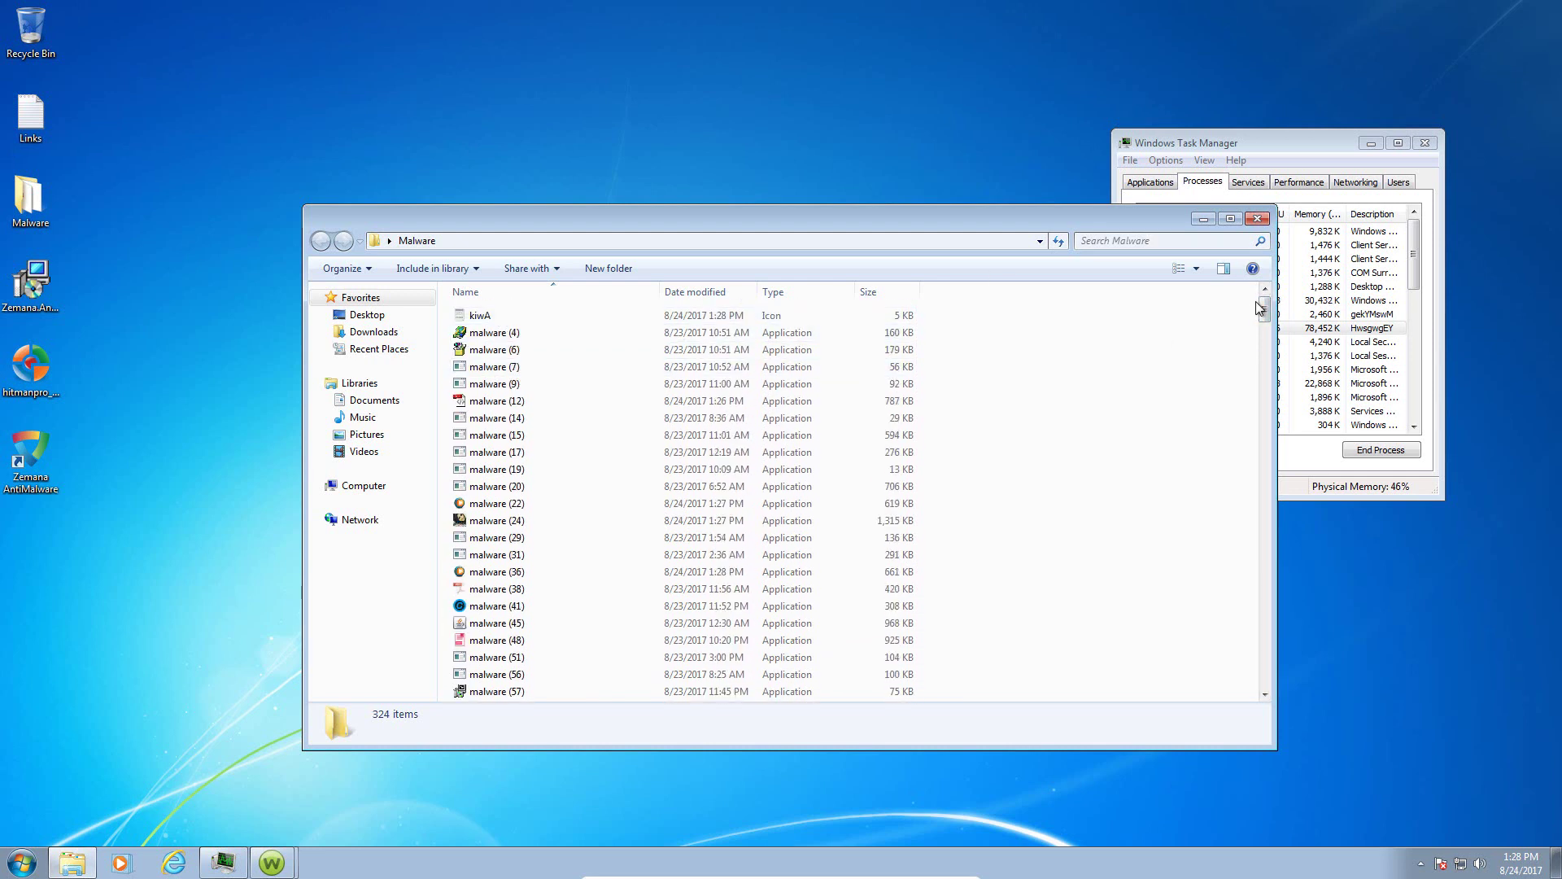
left_click_drag(1260, 330, 1261, 434)
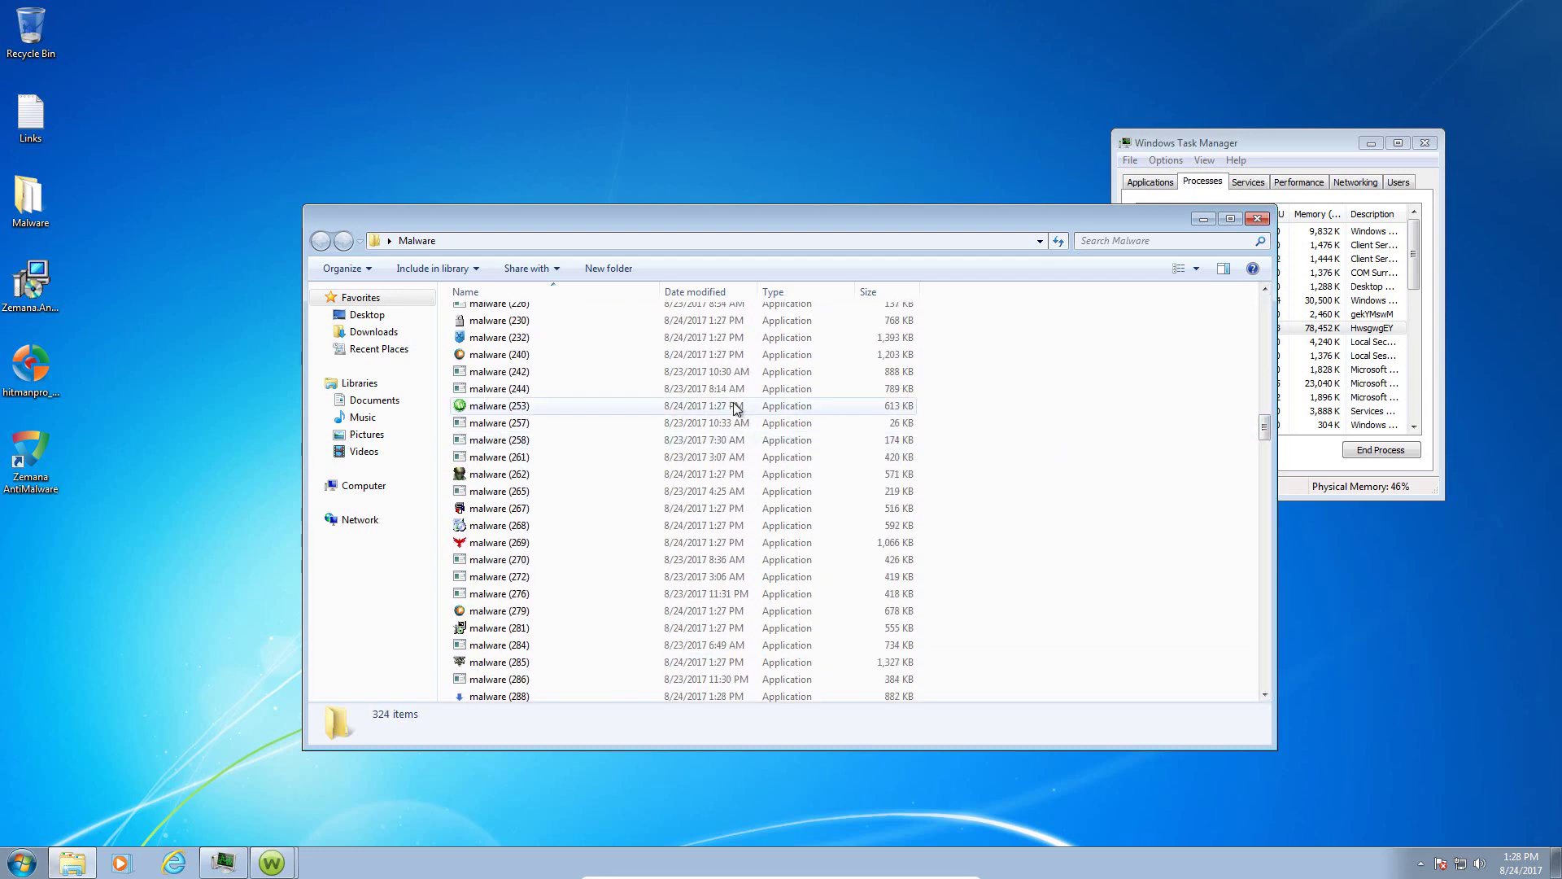
- Run the malware (232) sample and watch Task Manager's process list for its activity
double_click(559, 337)
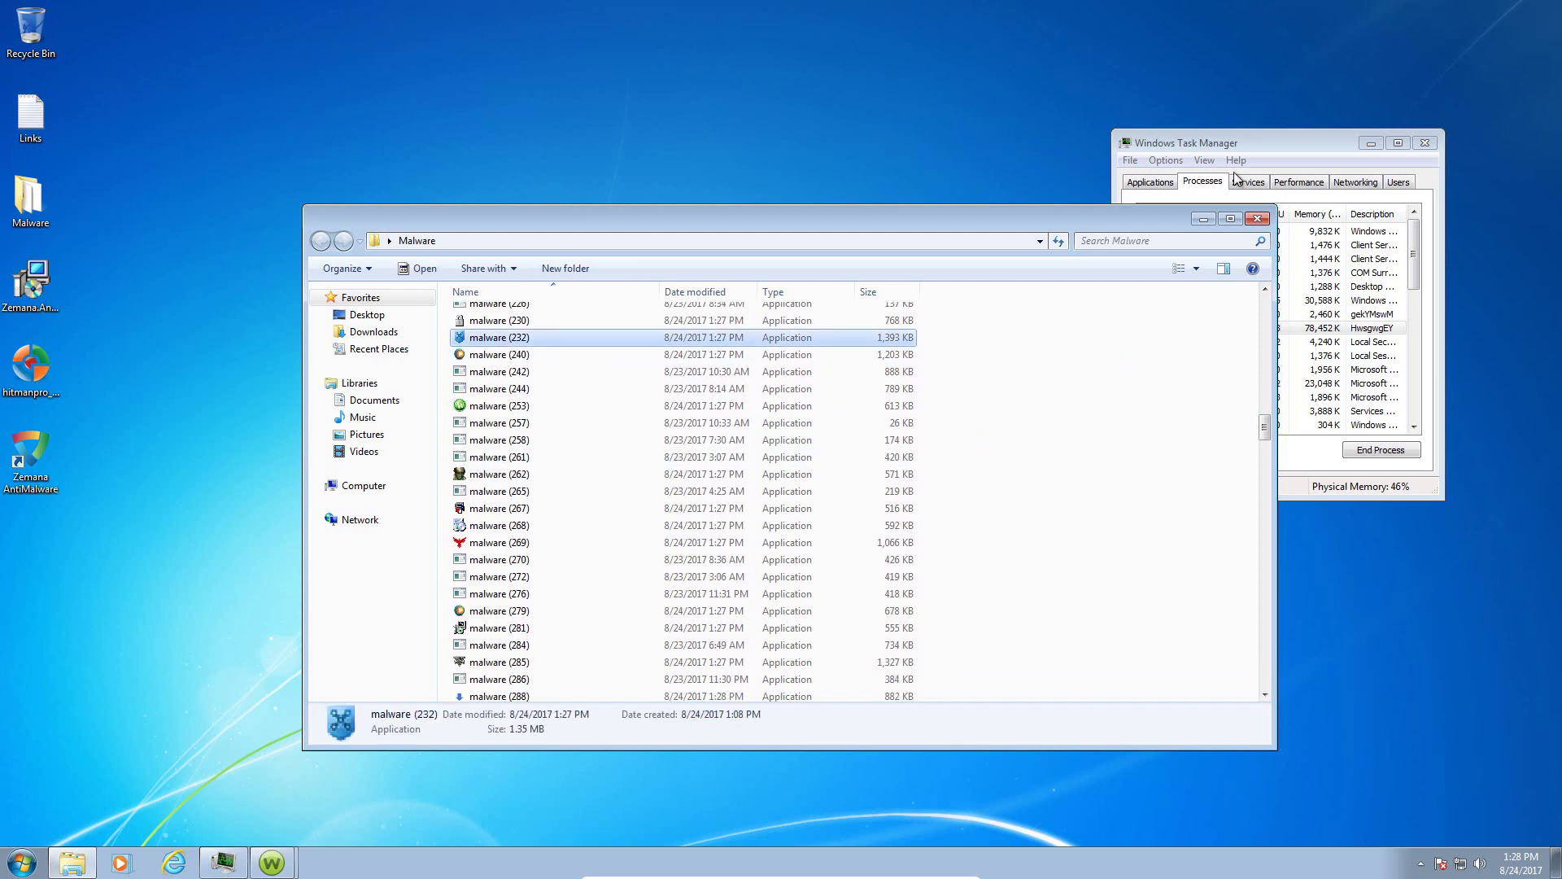
left_click_drag(1246, 152, 1251, 154)
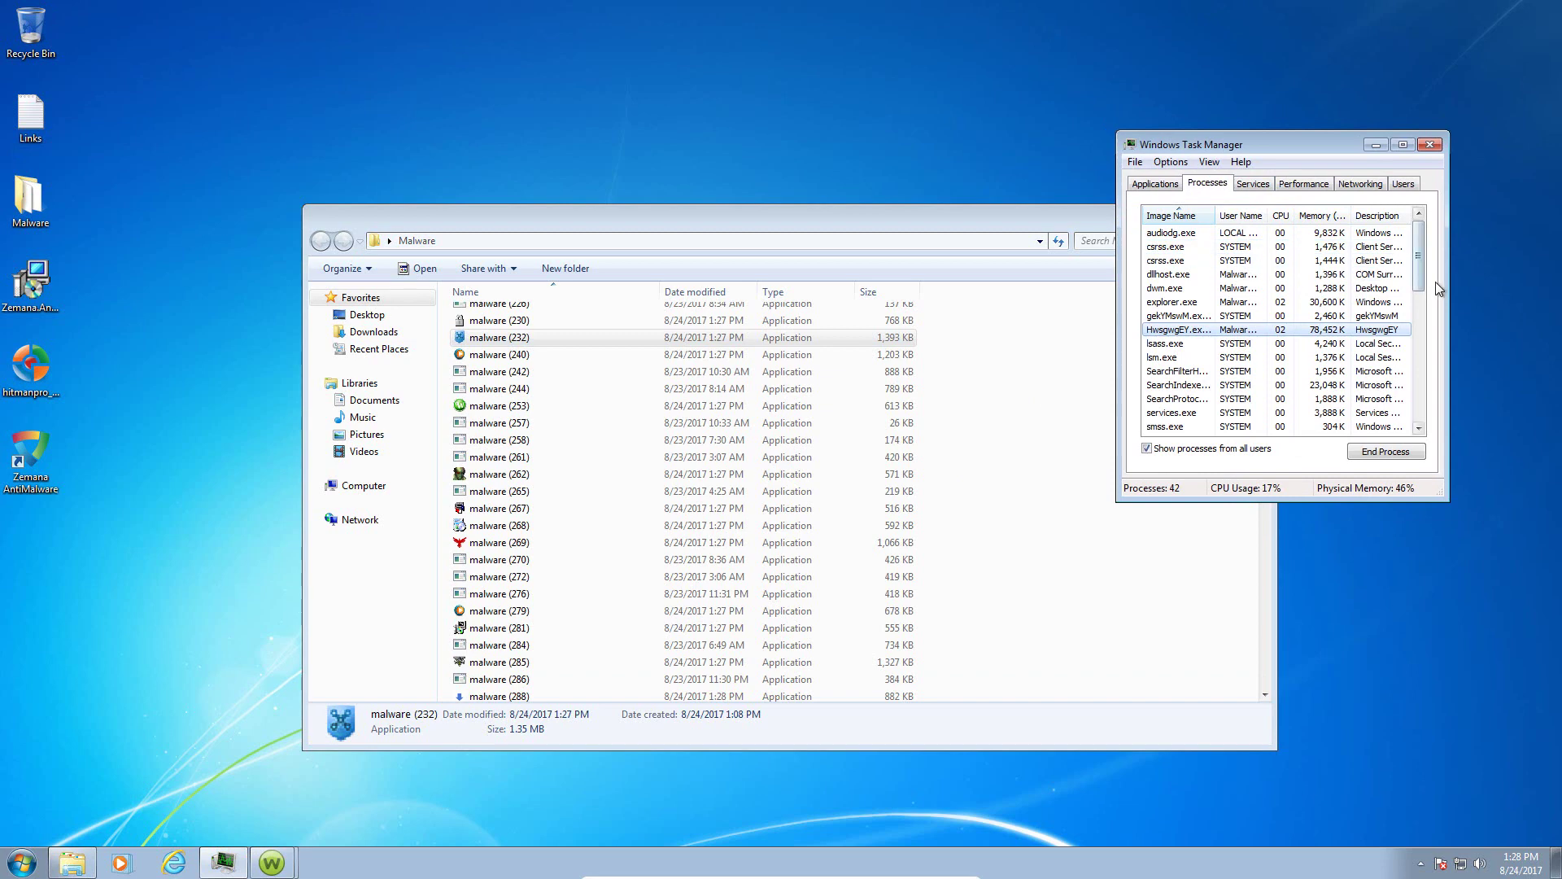
mouse_move(1416, 288)
left_mouse_down()
mouse_move(1416, 336)
mouse_move(1413, 259)
mouse_move(1410, 280)
left_mouse_up()
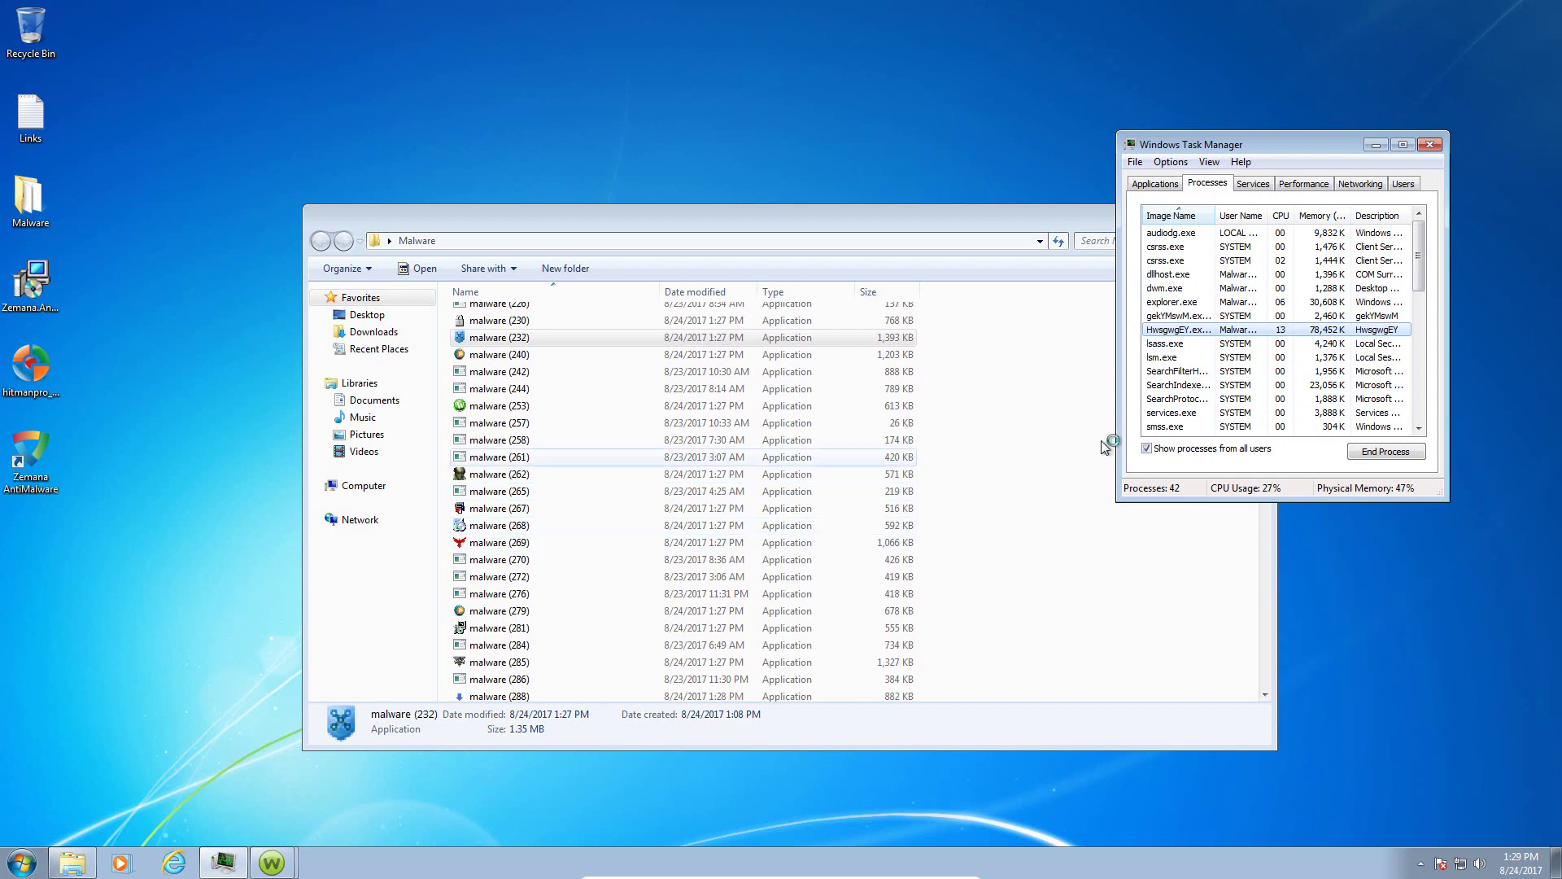
- Run the malware (301) and malware (270) samples, checking Task Manager's process list after each one
left_click(1268, 695)
left_click_drag(1267, 696, 1266, 700)
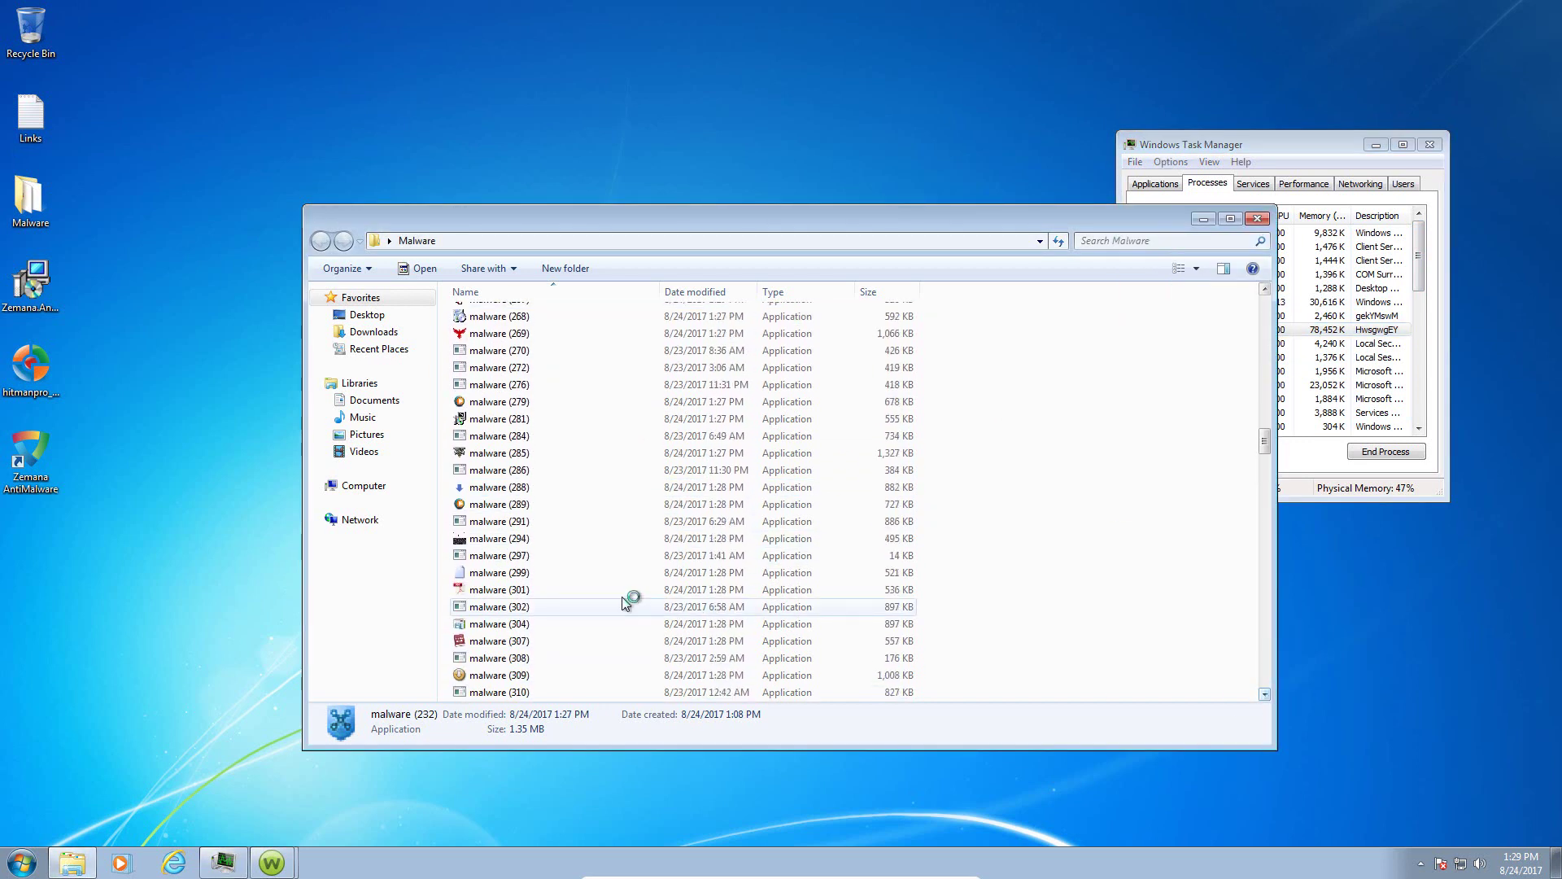
left_click(555, 596)
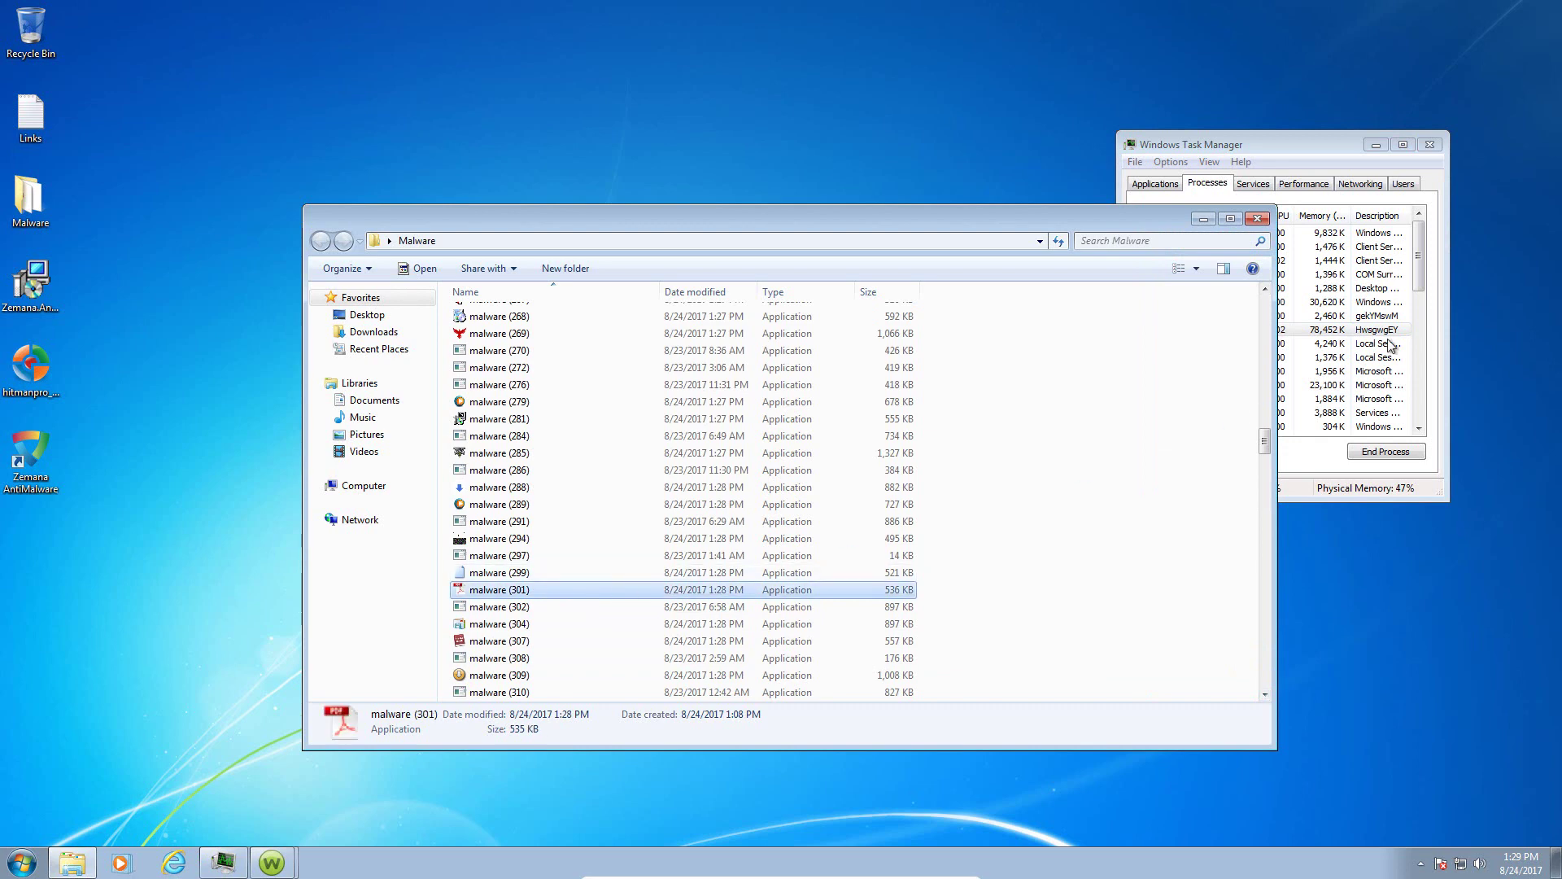
left_click(1421, 281)
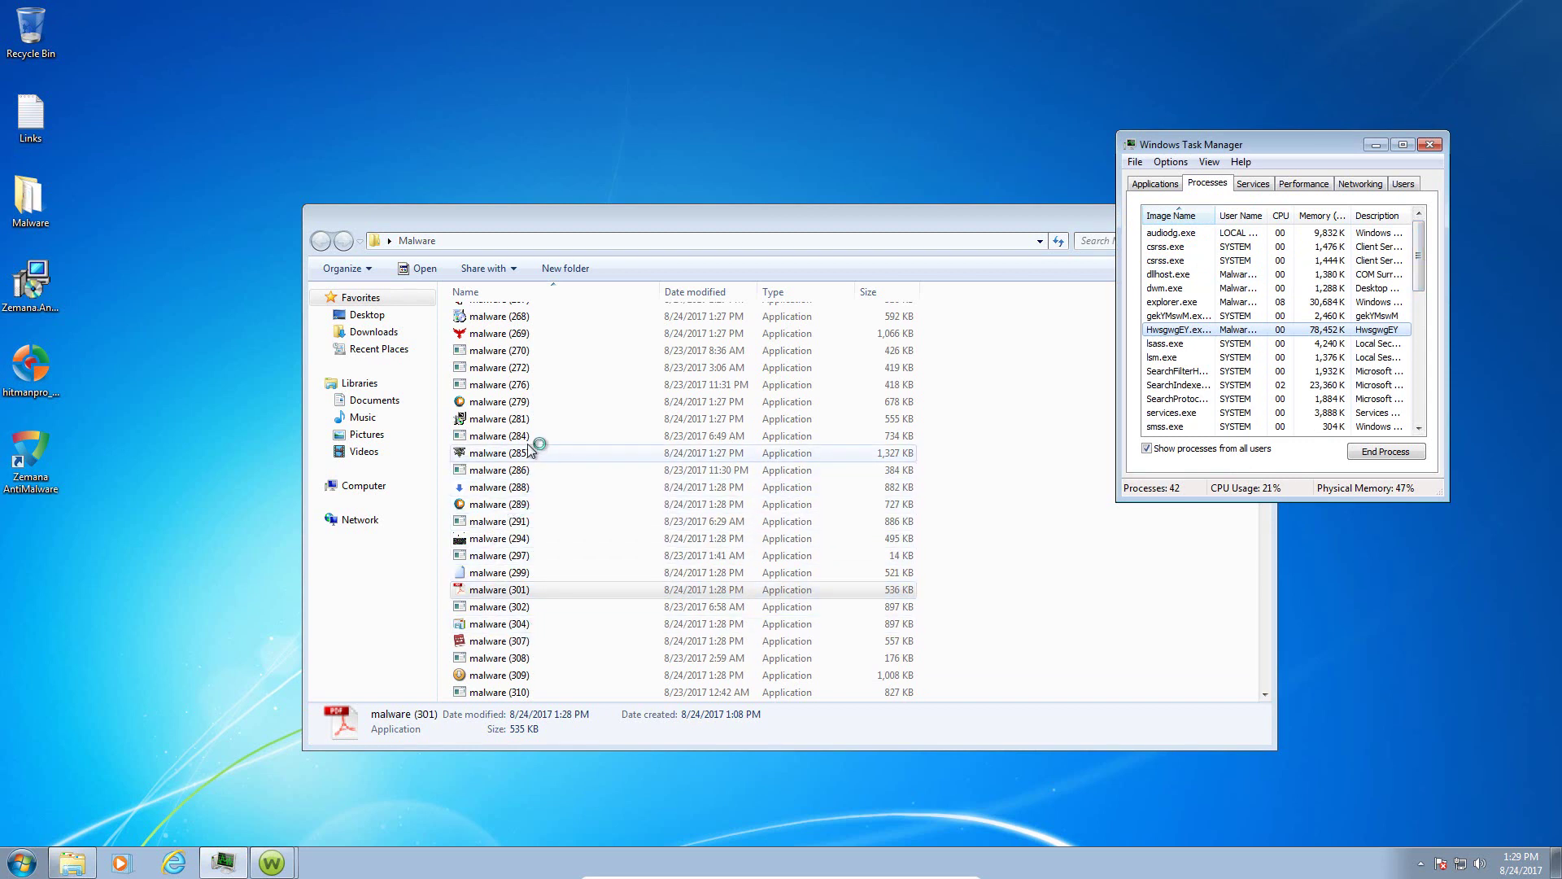
left_click(529, 353)
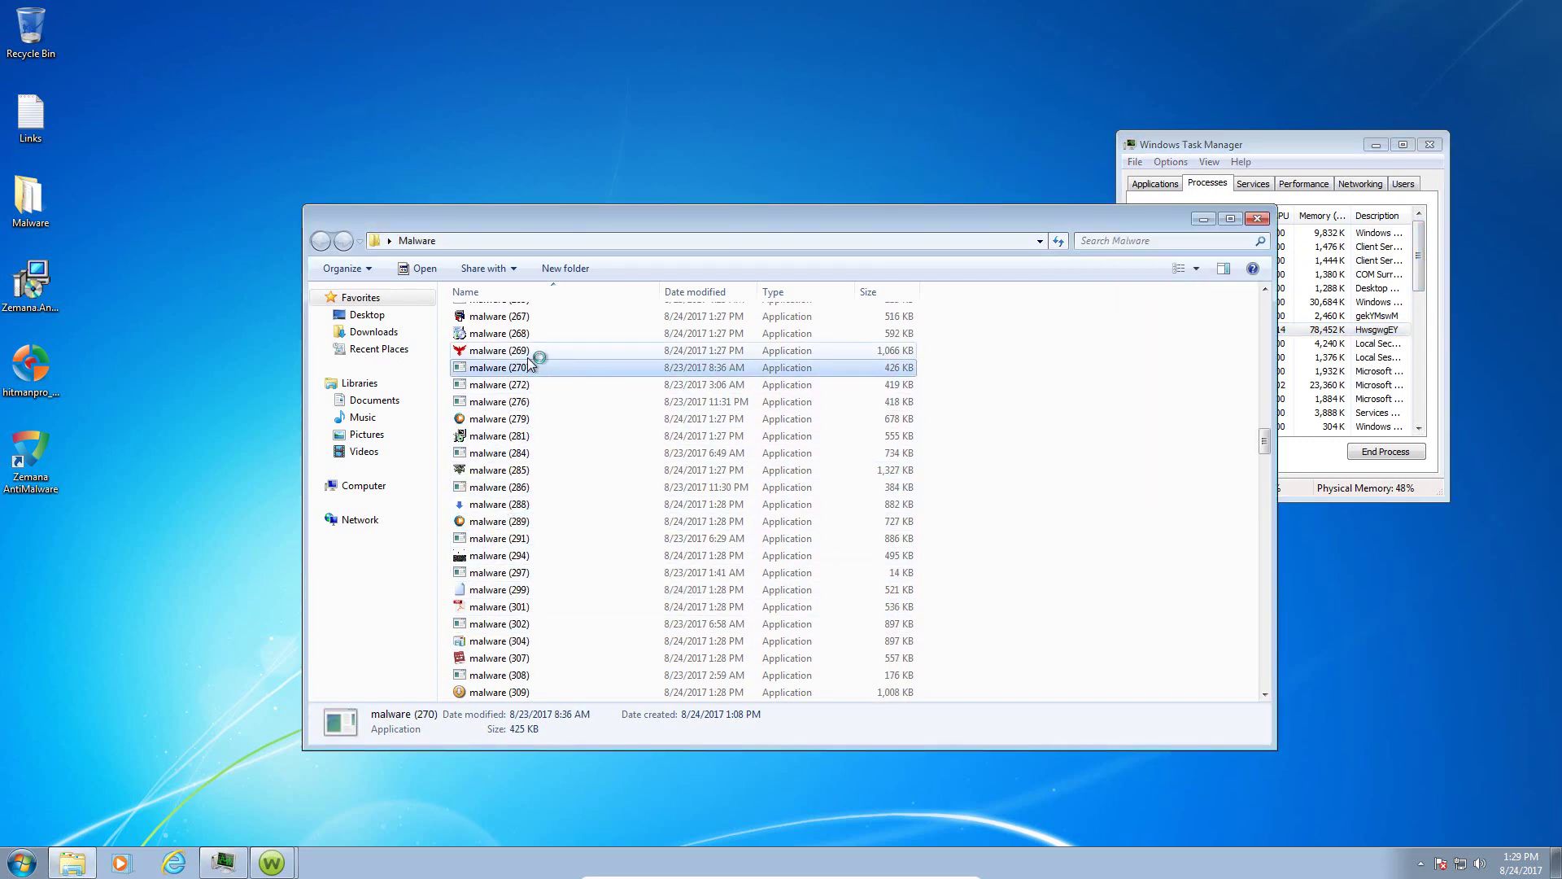
left_click(1433, 256)
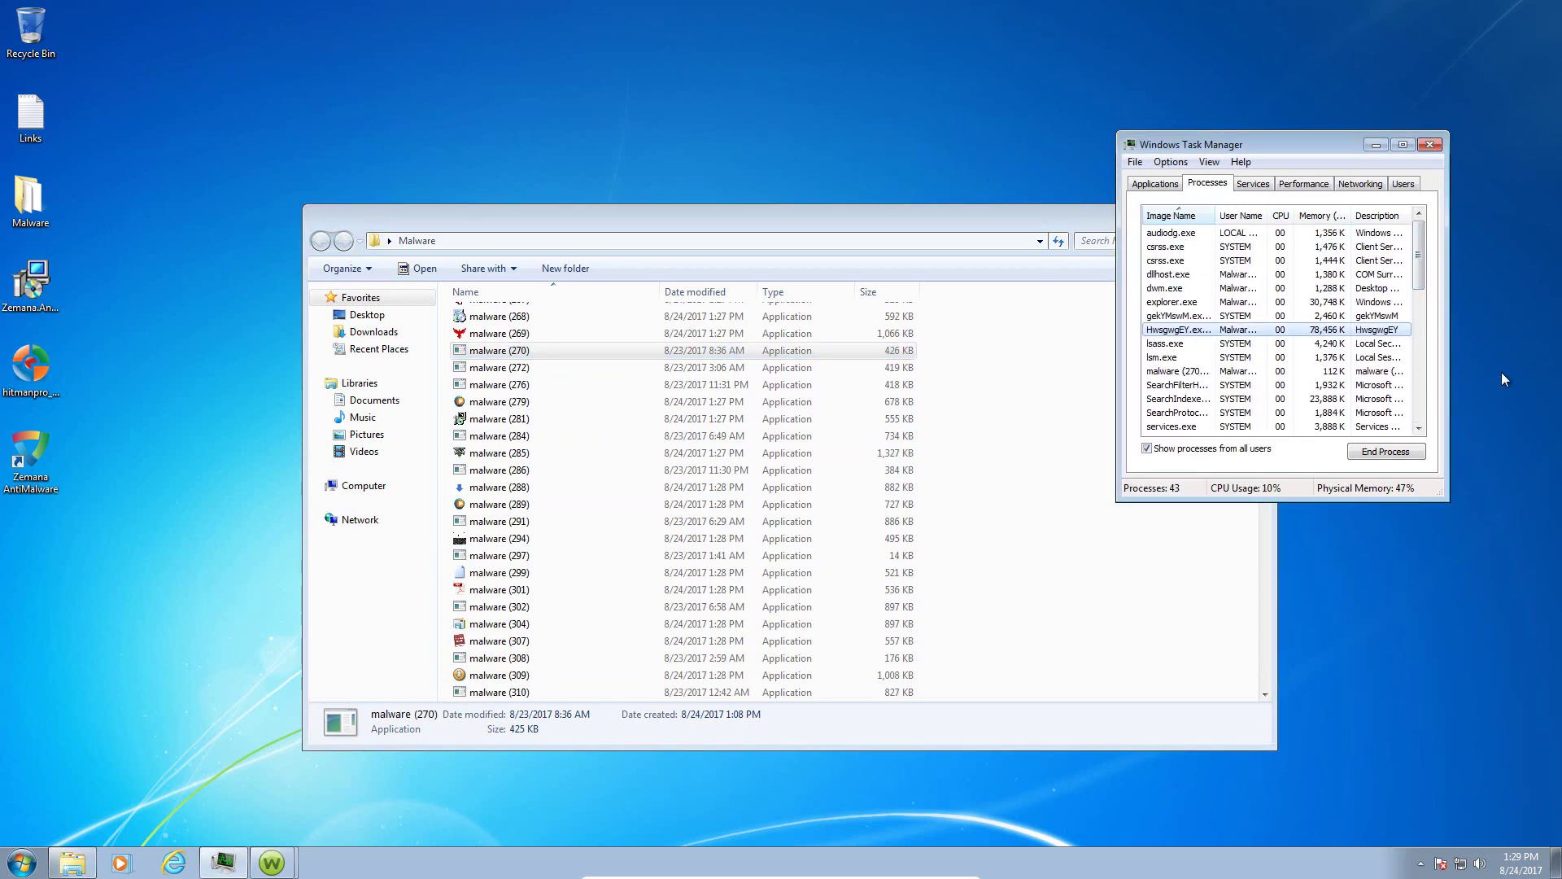
- Run the malware (299) sample twice, checking Task Manager's process list between the two attempts
left_click(1264, 695)
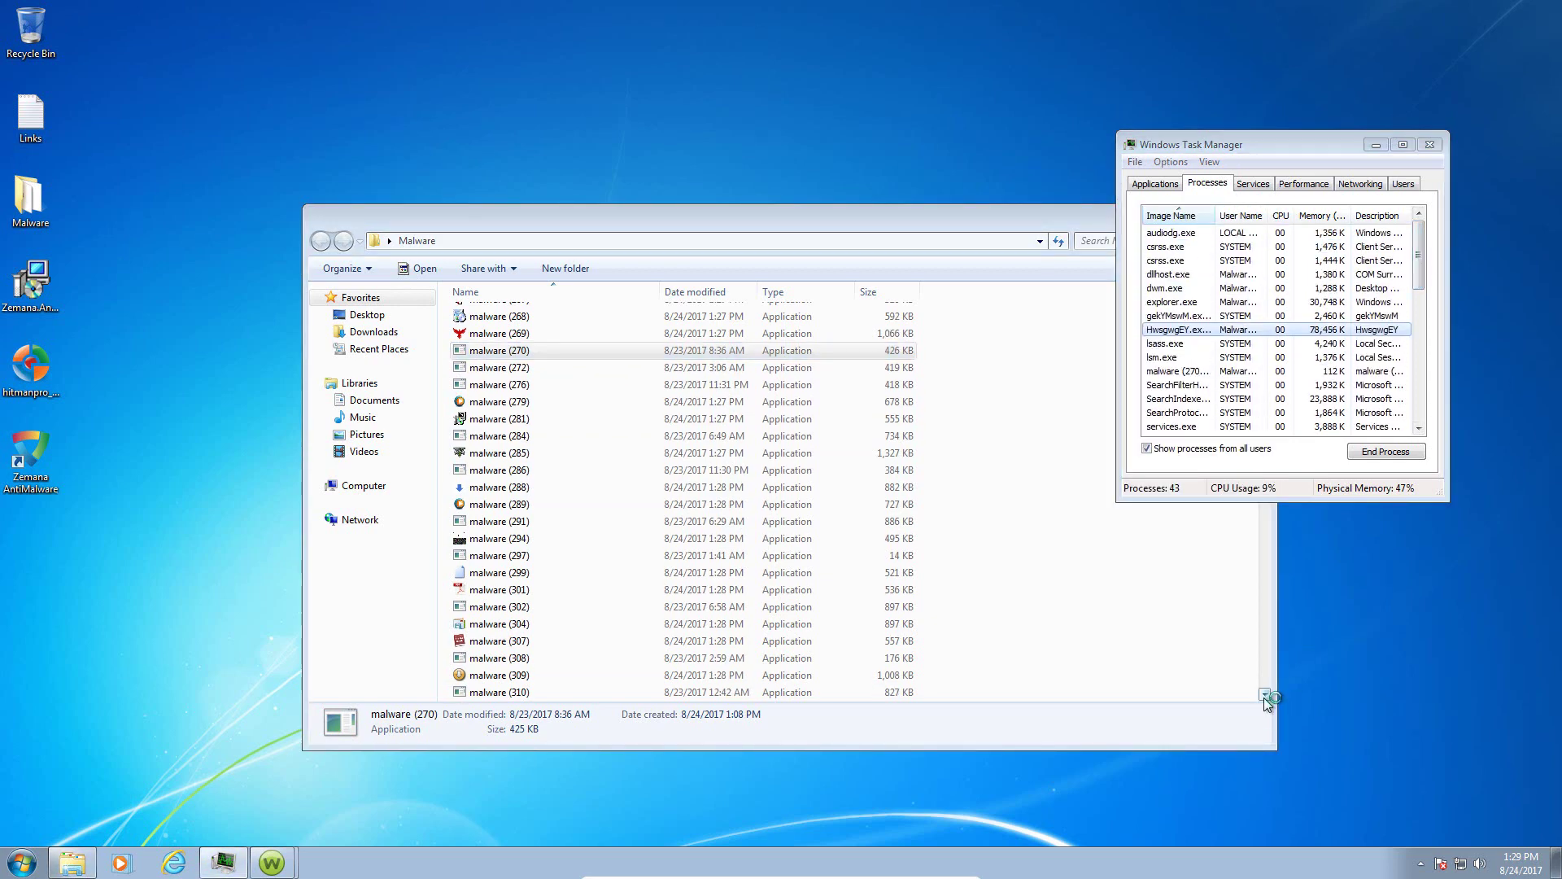
left_click(1264, 695)
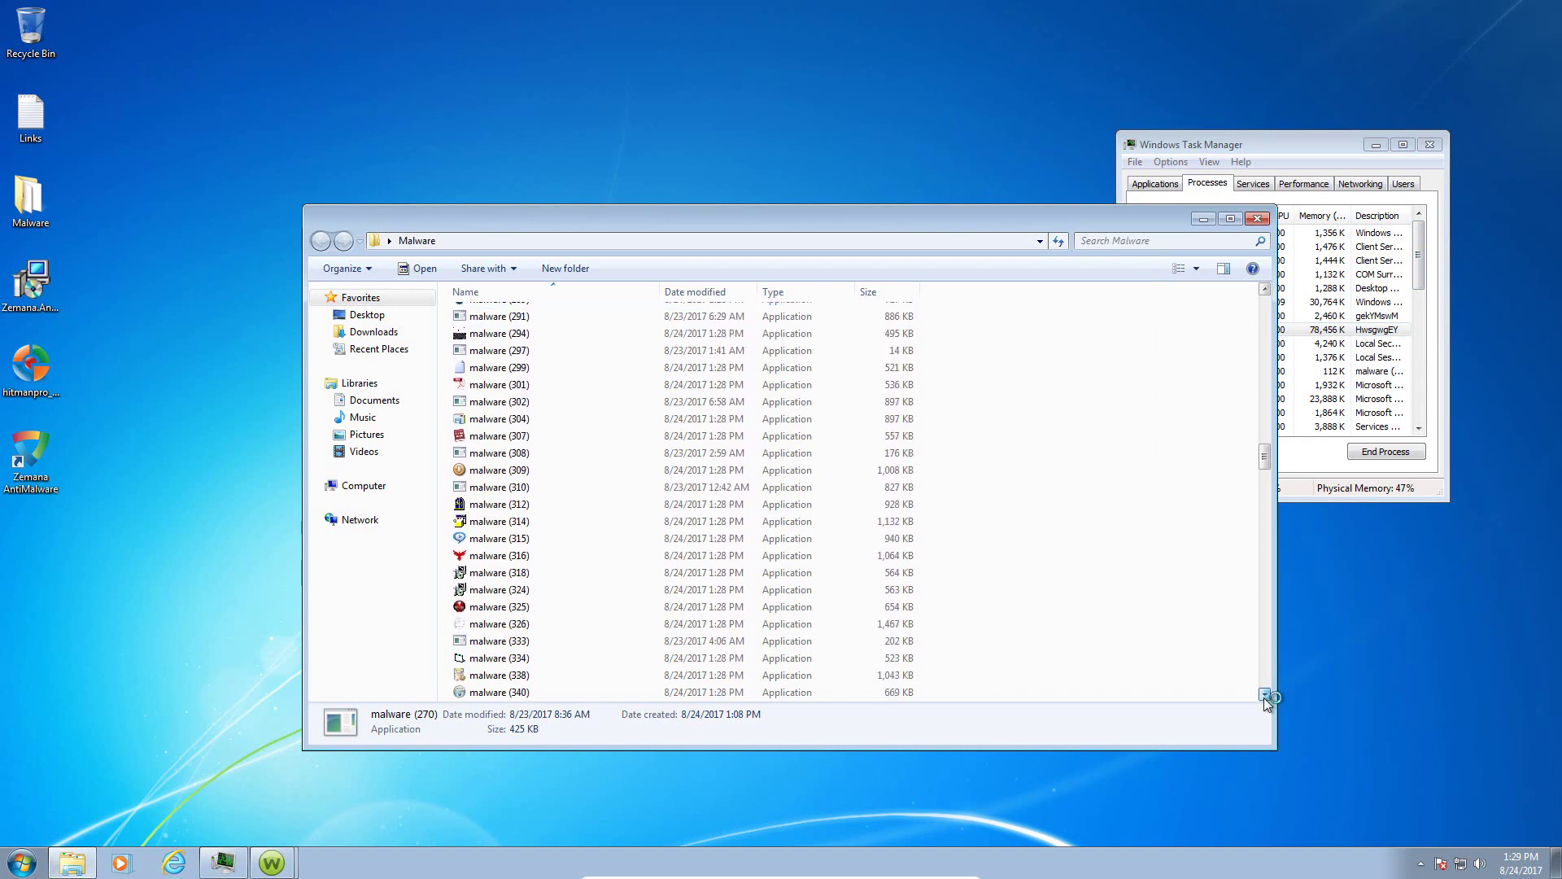
left_click(1263, 695)
left_click(1263, 695)
left_click(1263, 695)
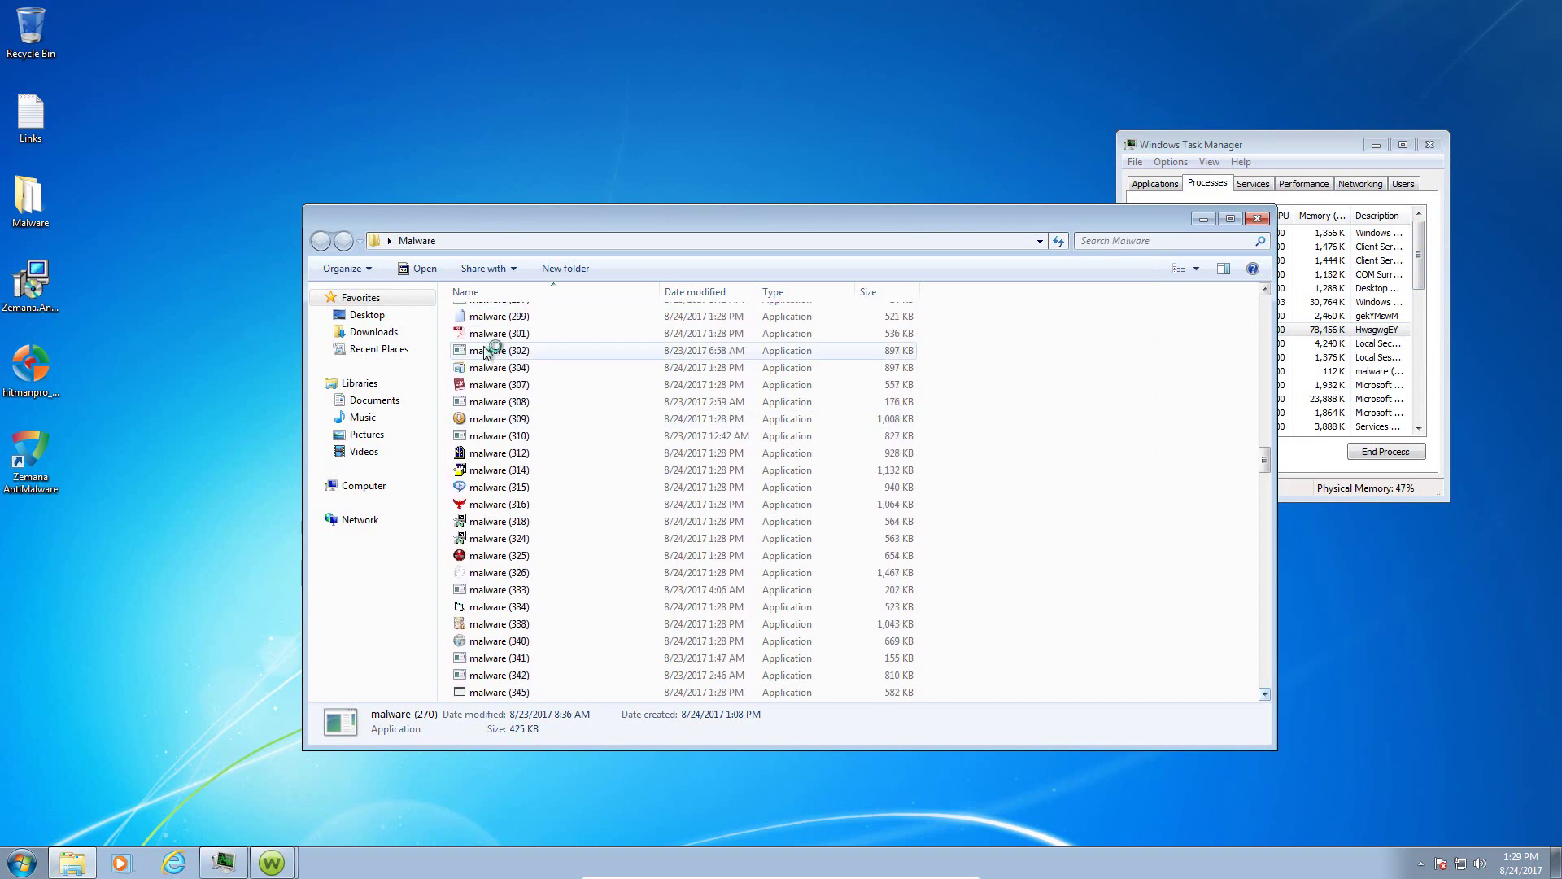
left_click(499, 316)
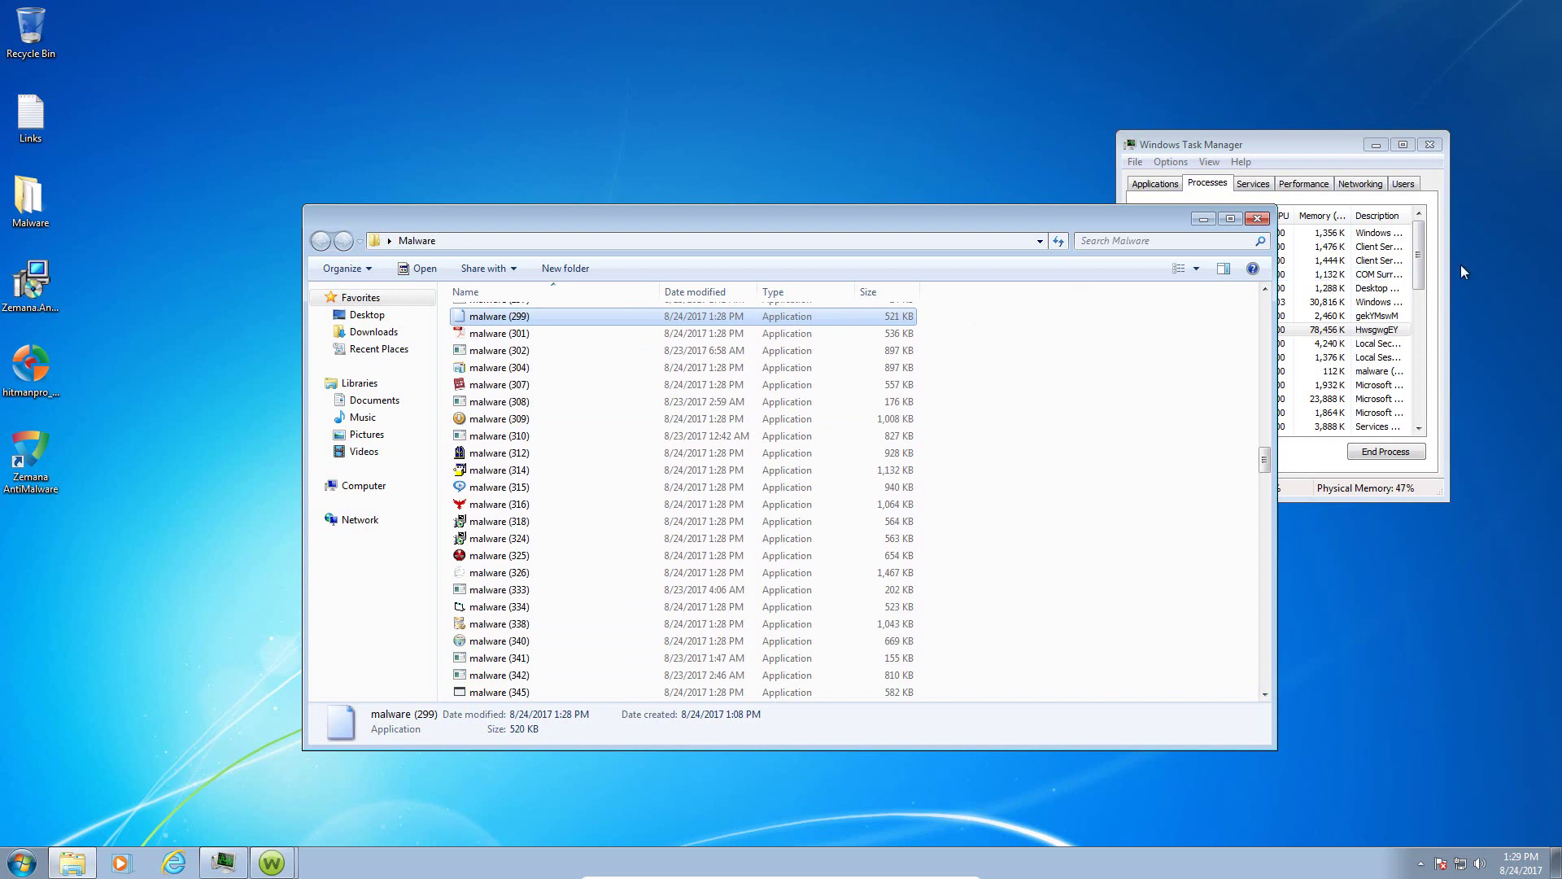
left_click(1424, 278)
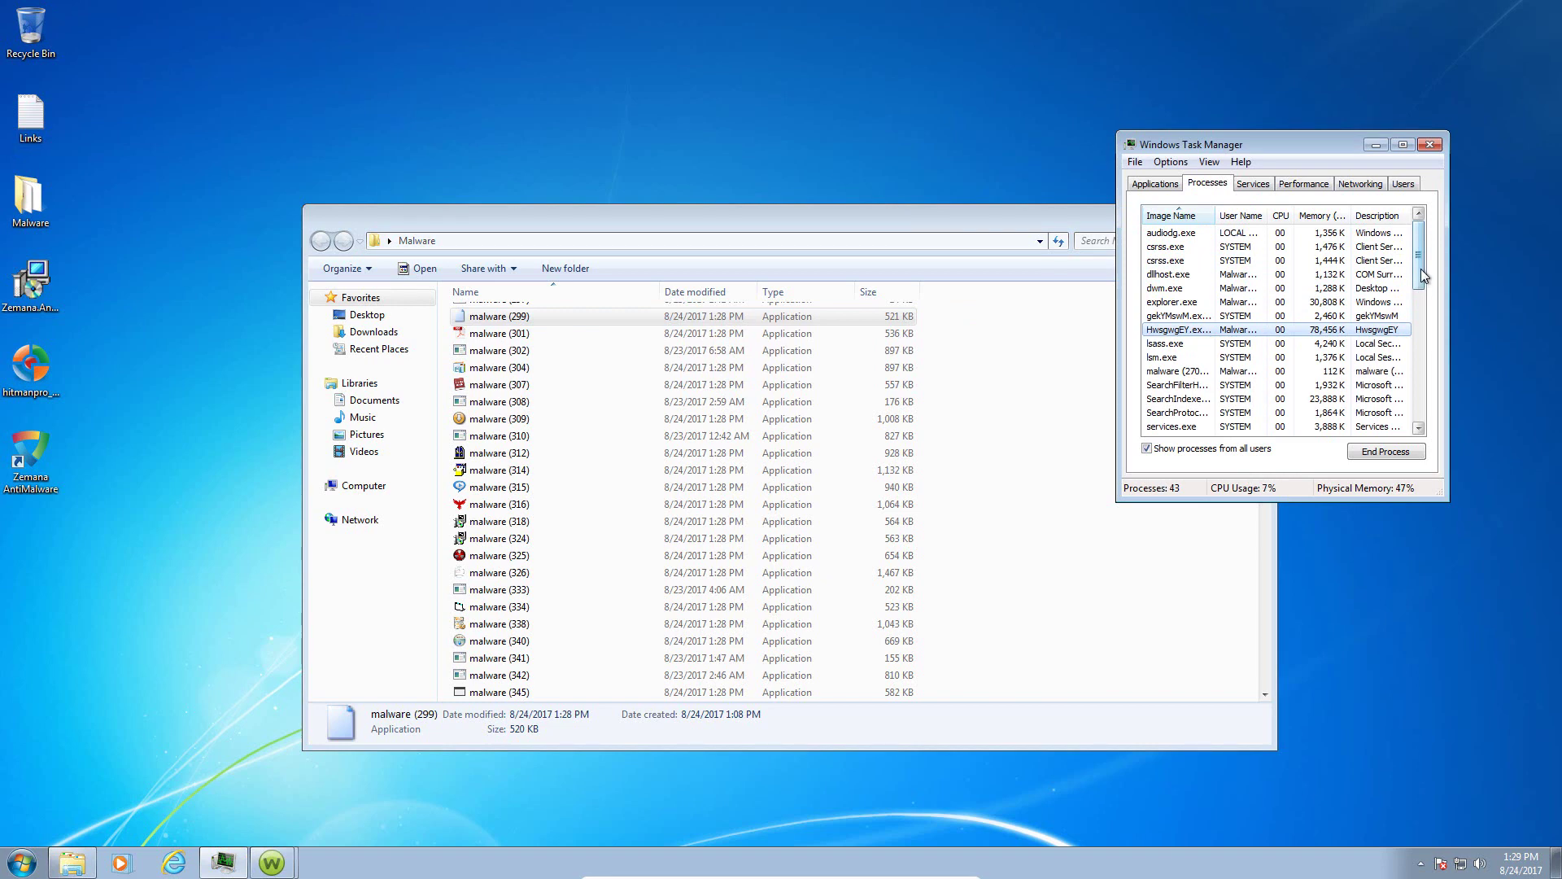
mouse_move(1420, 275)
left_mouse_down()
mouse_move(1429, 431)
mouse_move(1422, 272)
left_mouse_up()
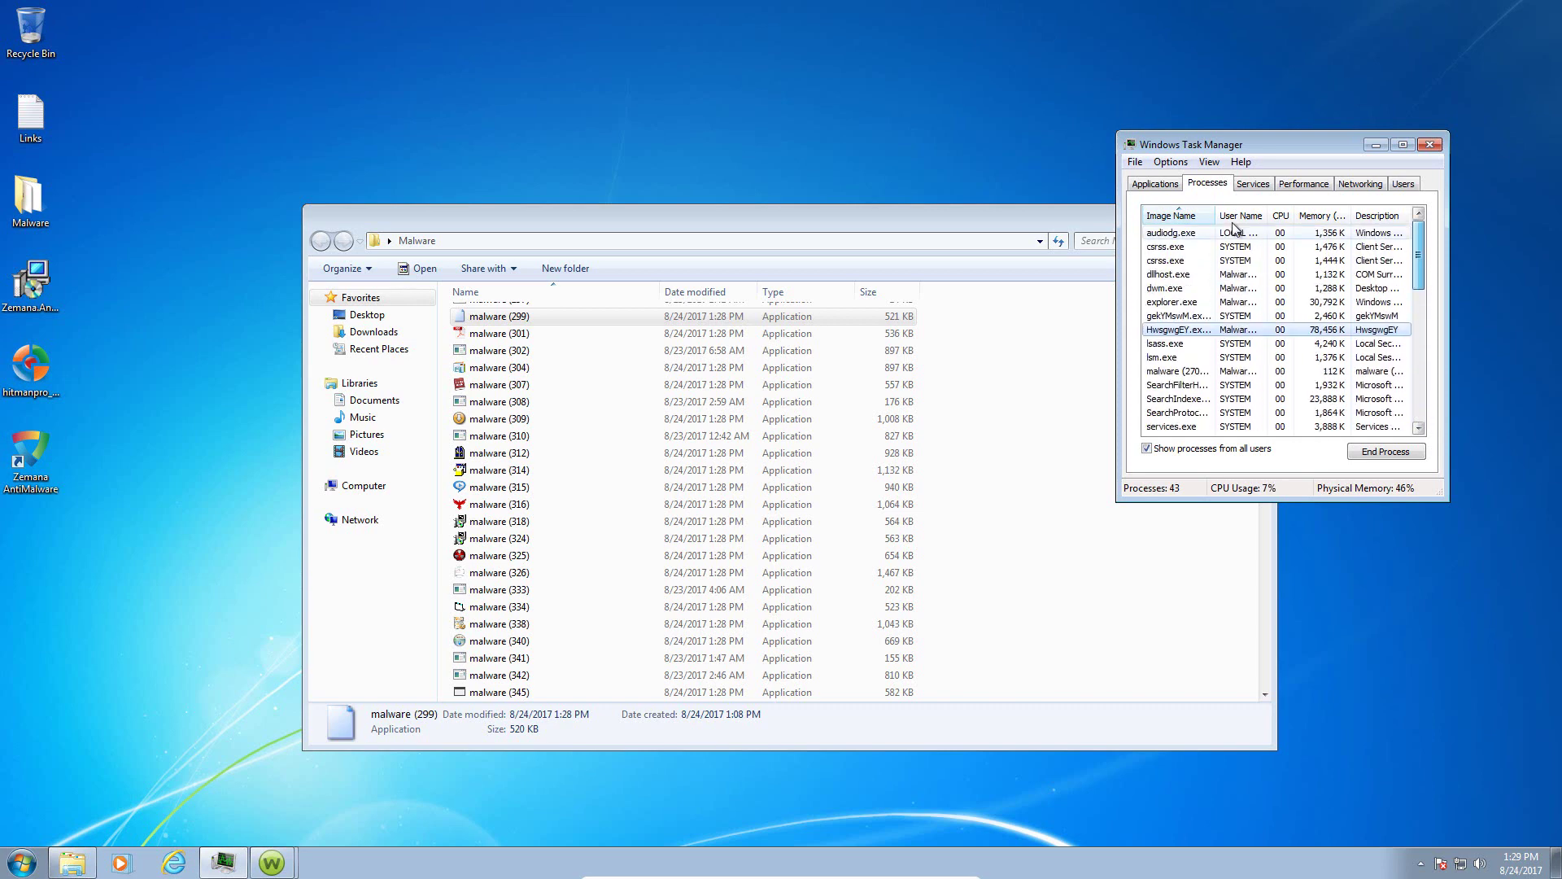
left_click(511, 321)
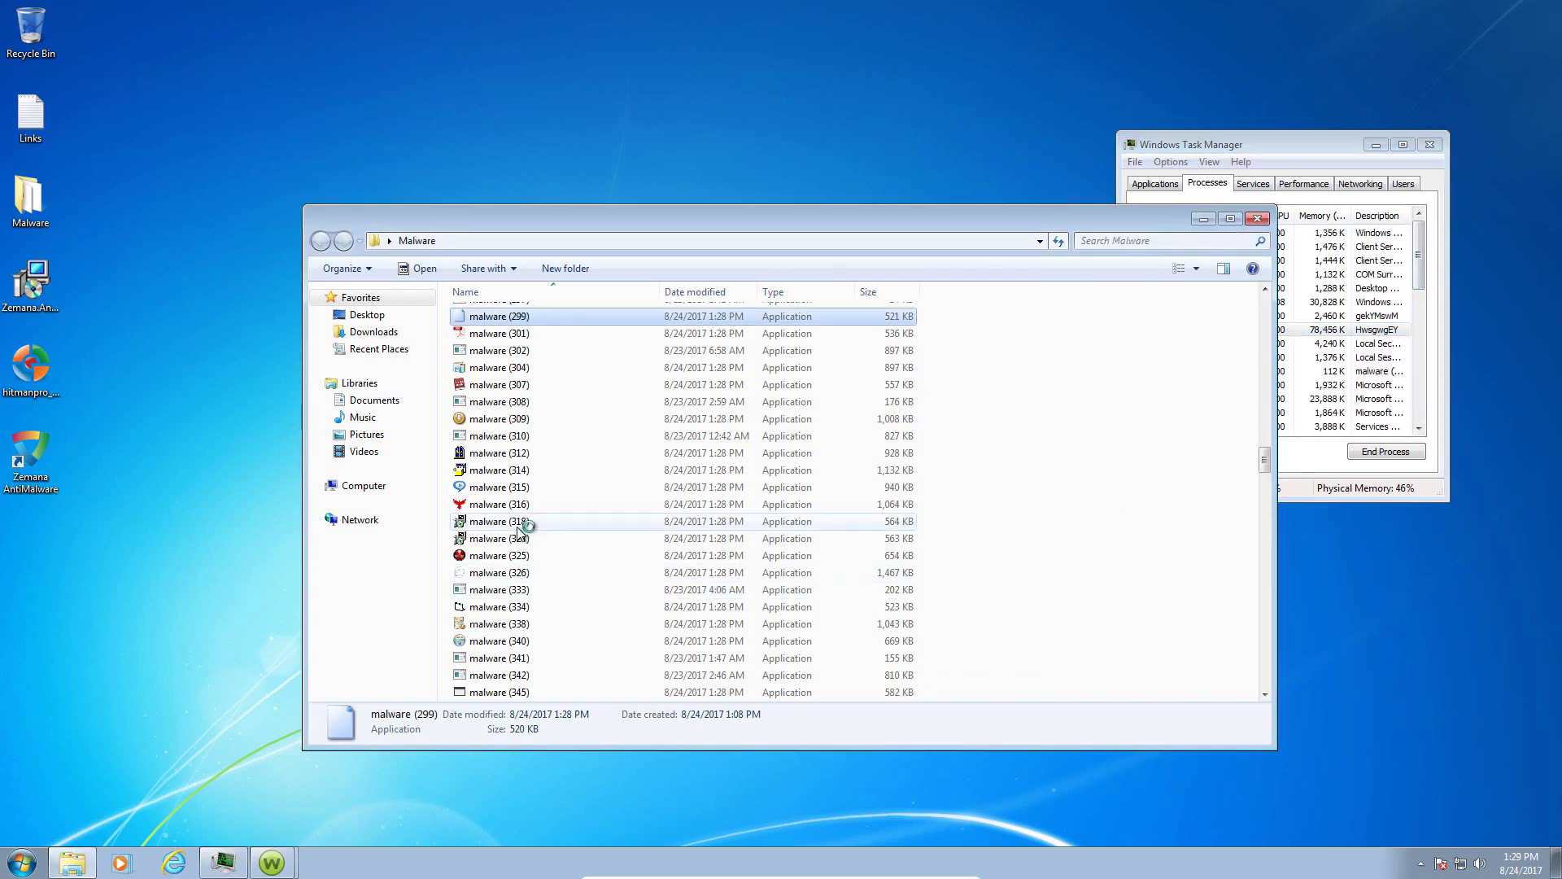
- Run the malware (308) sample and look through Task Manager's process list down to its end
left_click(510, 402)
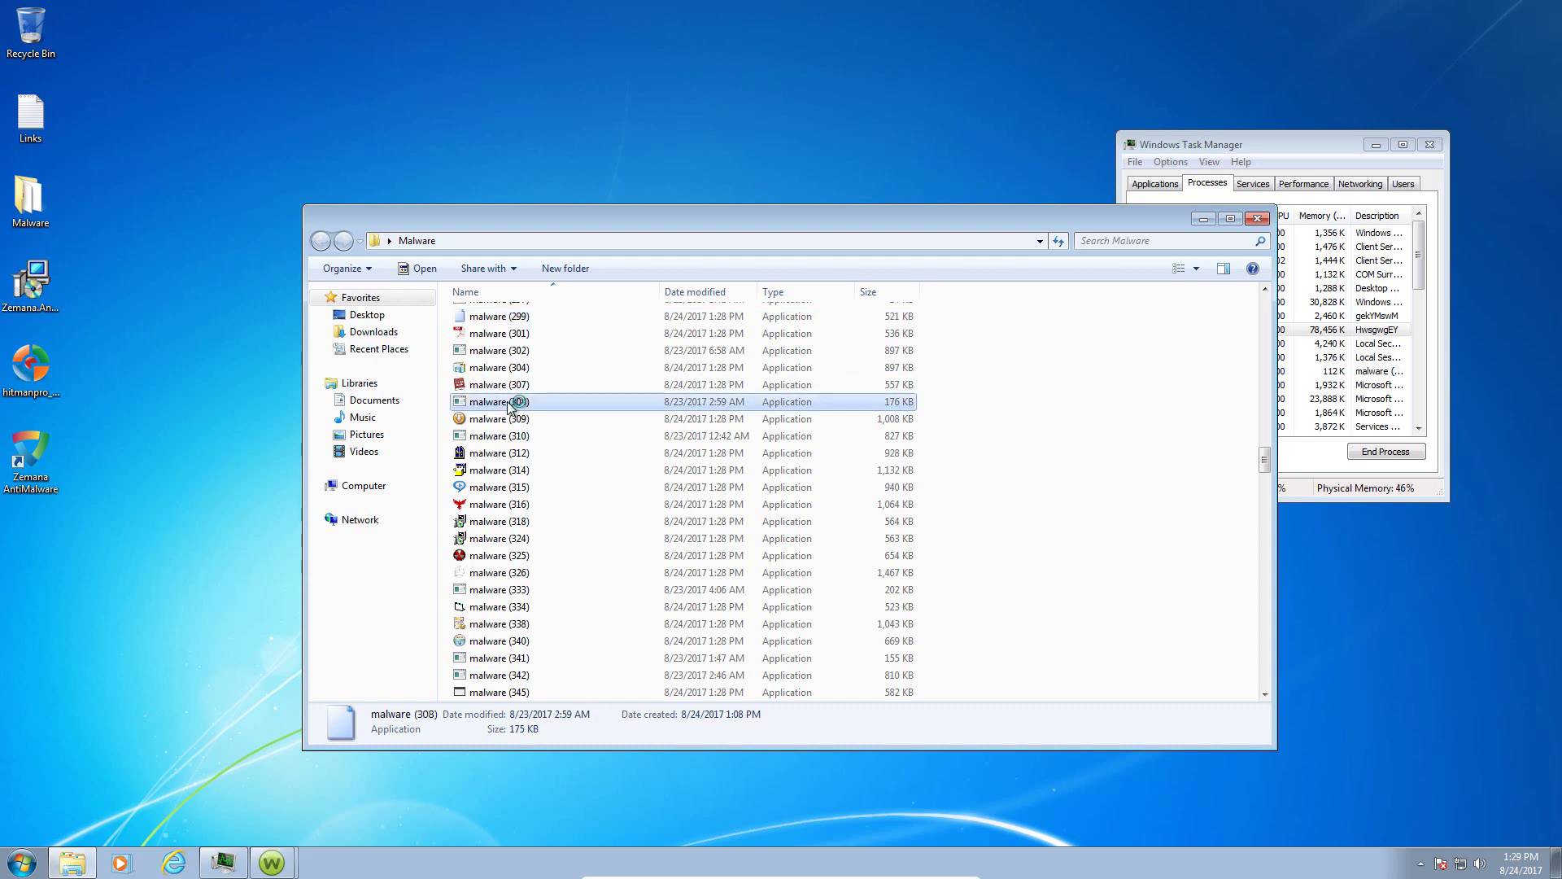
mouse_move(1418, 266)
left_mouse_down()
mouse_move(1421, 285)
mouse_move(1424, 258)
left_mouse_up()
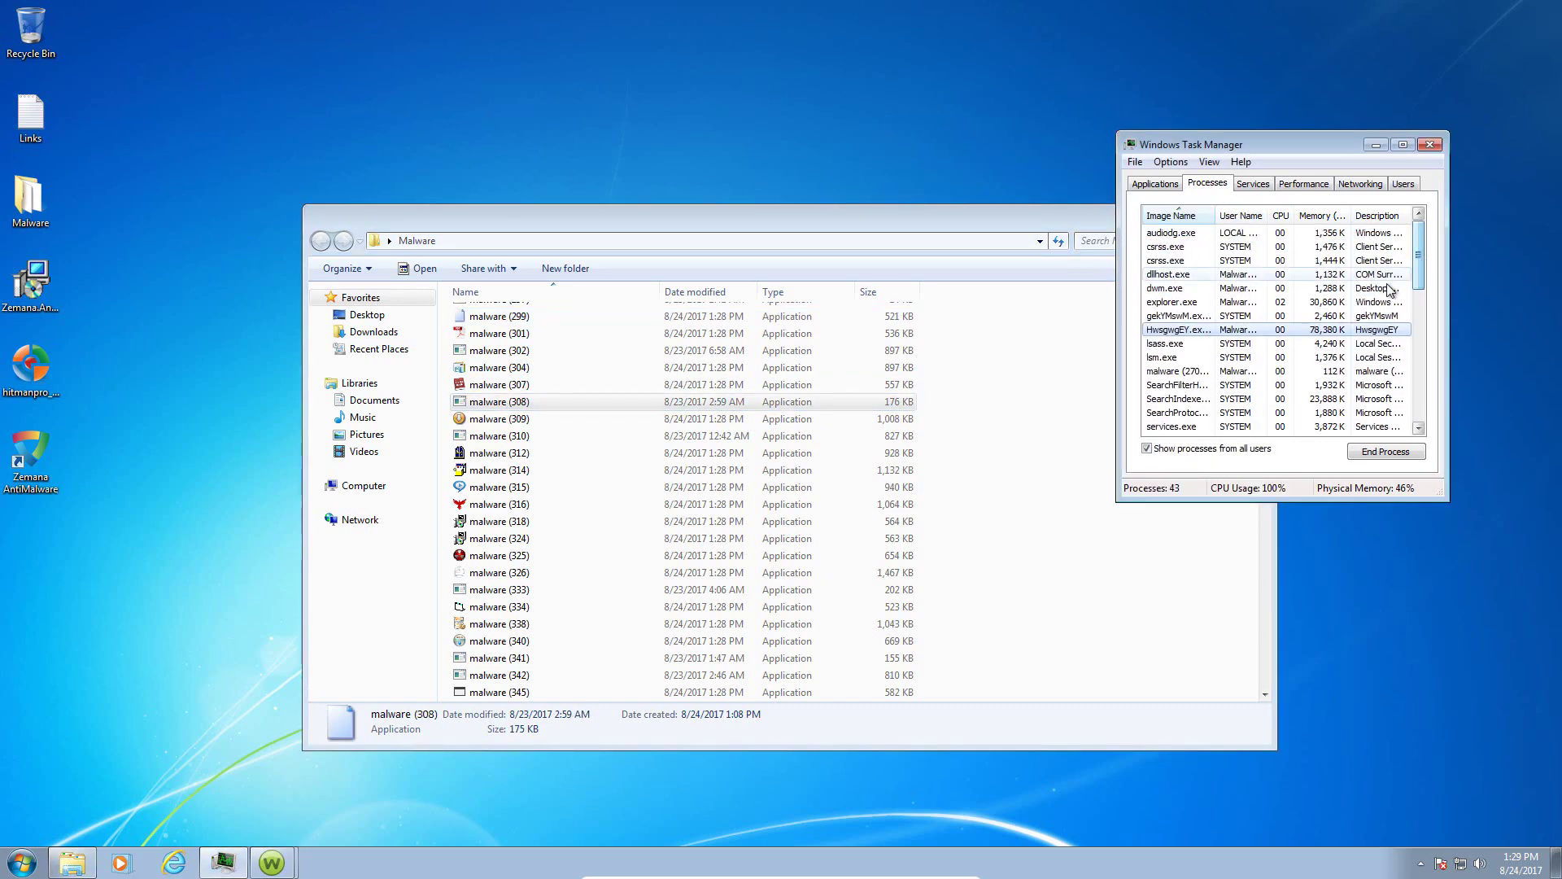
left_click(1419, 428)
left_click(1418, 428)
left_click_drag(1420, 430, 1420, 431)
left_click(1420, 431)
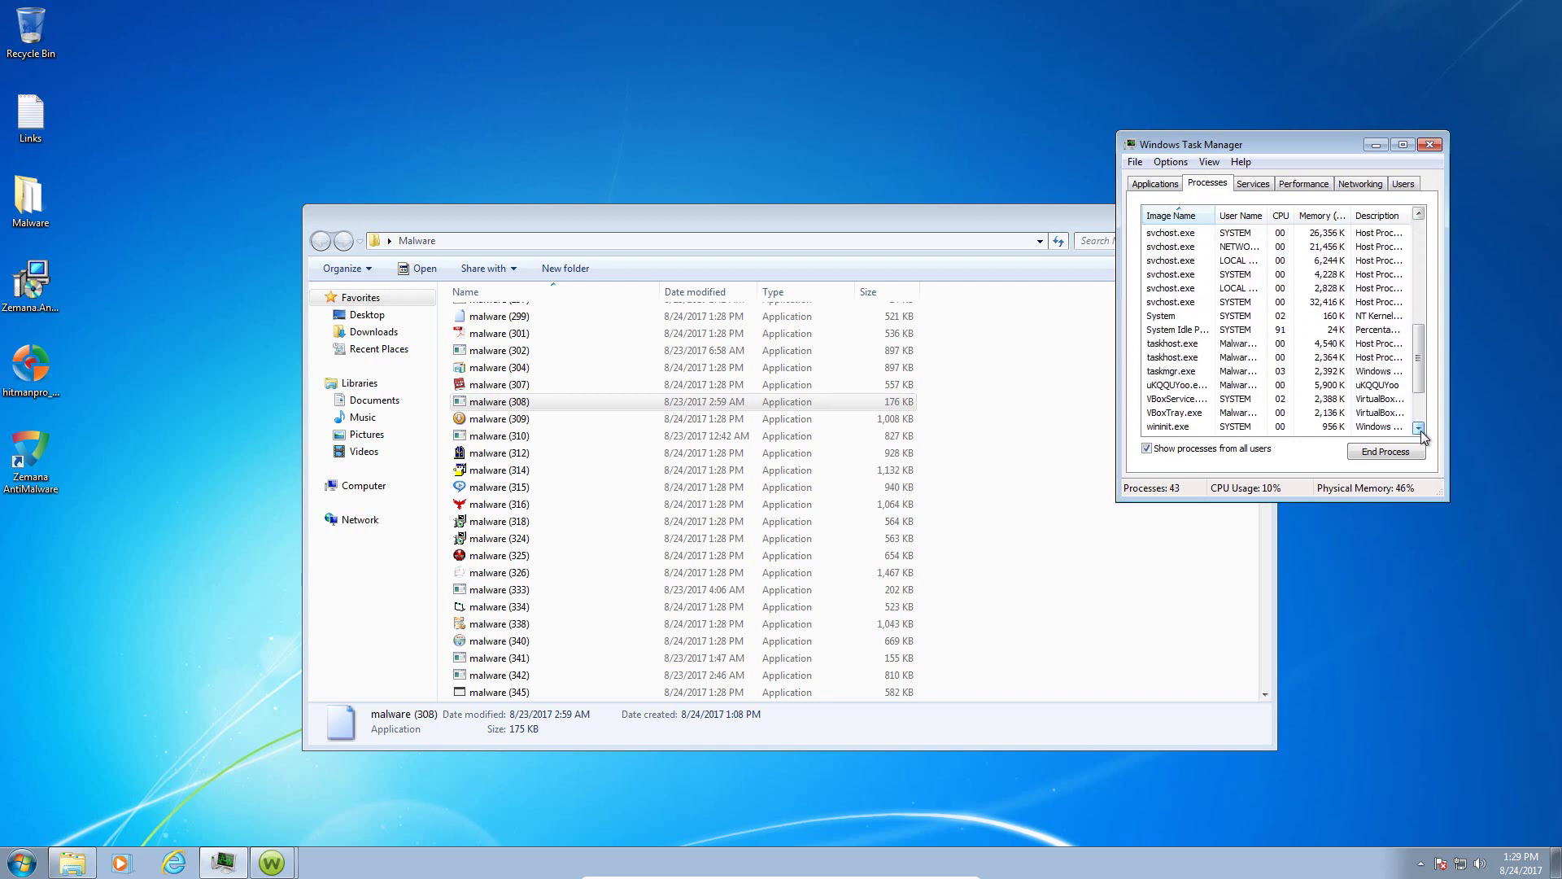
left_click(1420, 430)
left_click(1420, 430)
left_click(1420, 430)
left_click(1420, 430)
left_click(1420, 430)
left_click(1420, 430)
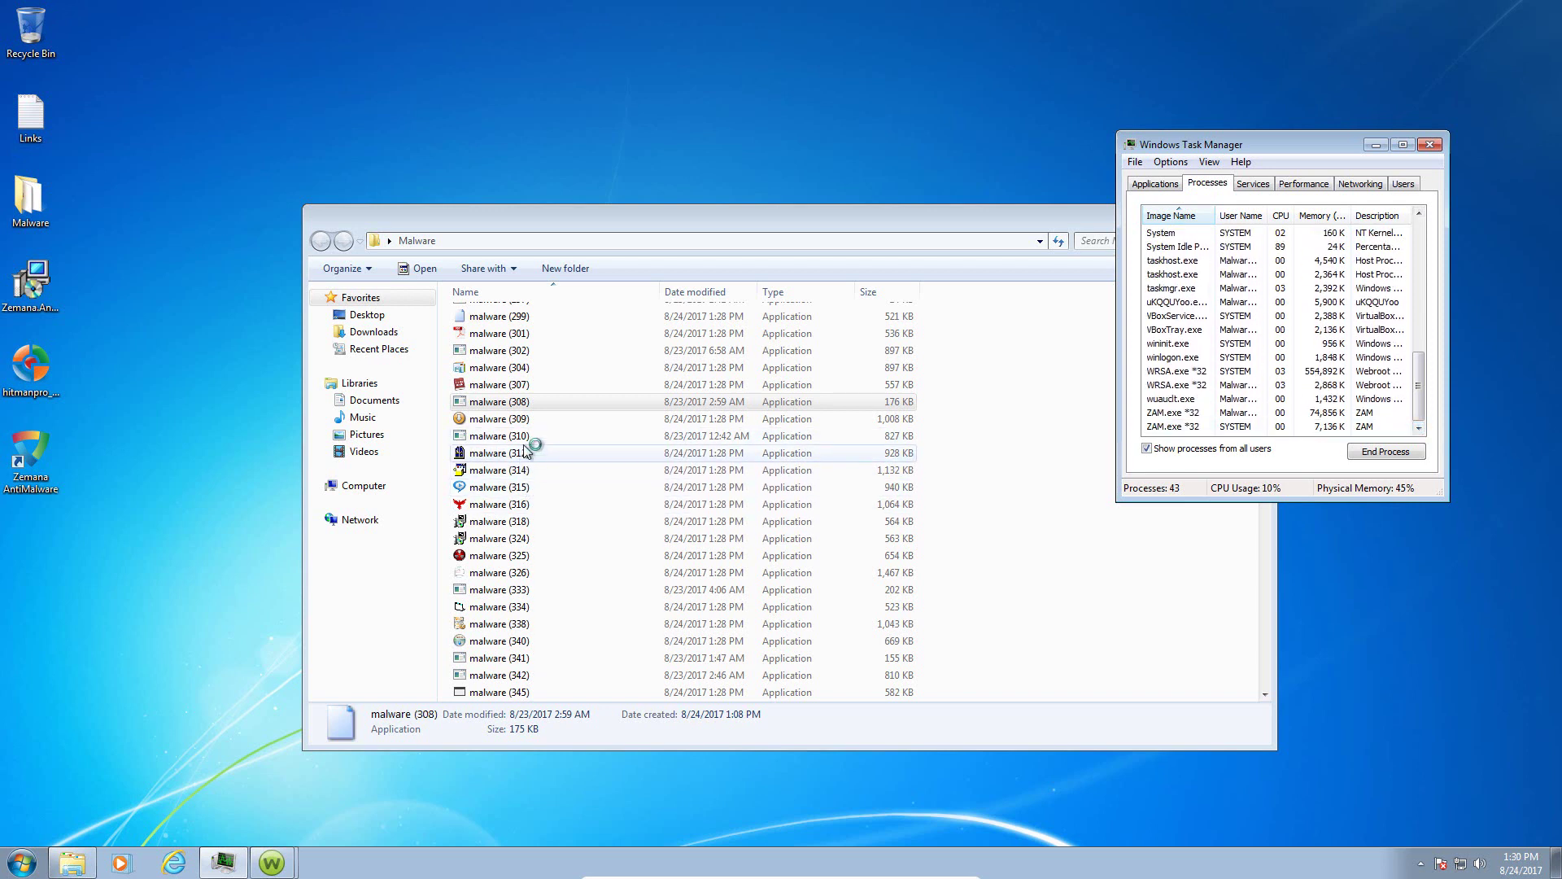
- Run the malware (302) and malware (345) samples and check Task Manager's process list
left_click(525, 351)
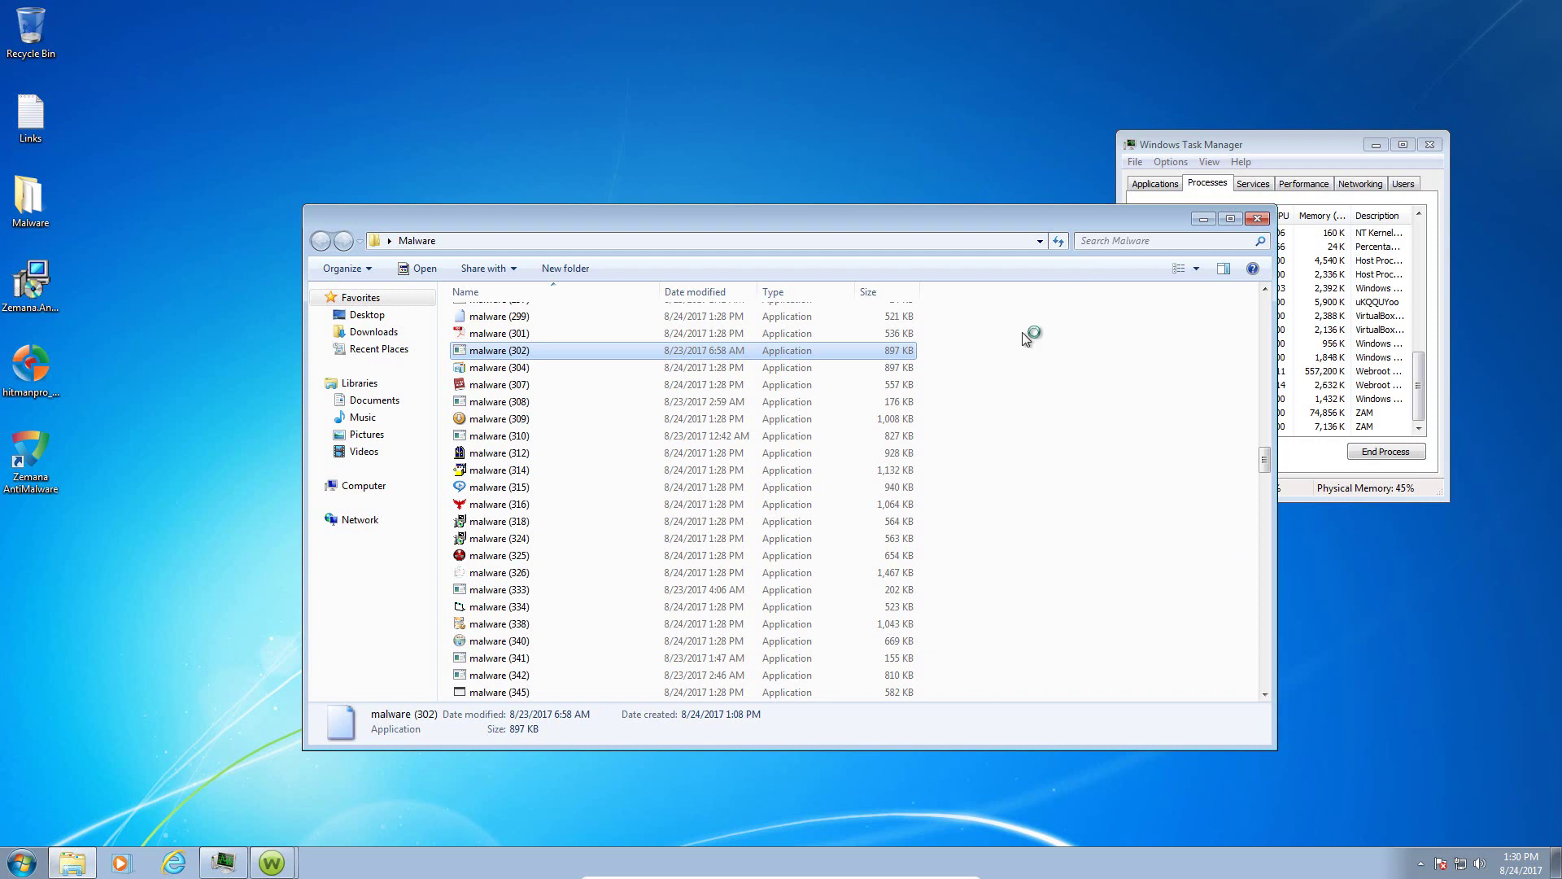
left_click(521, 692)
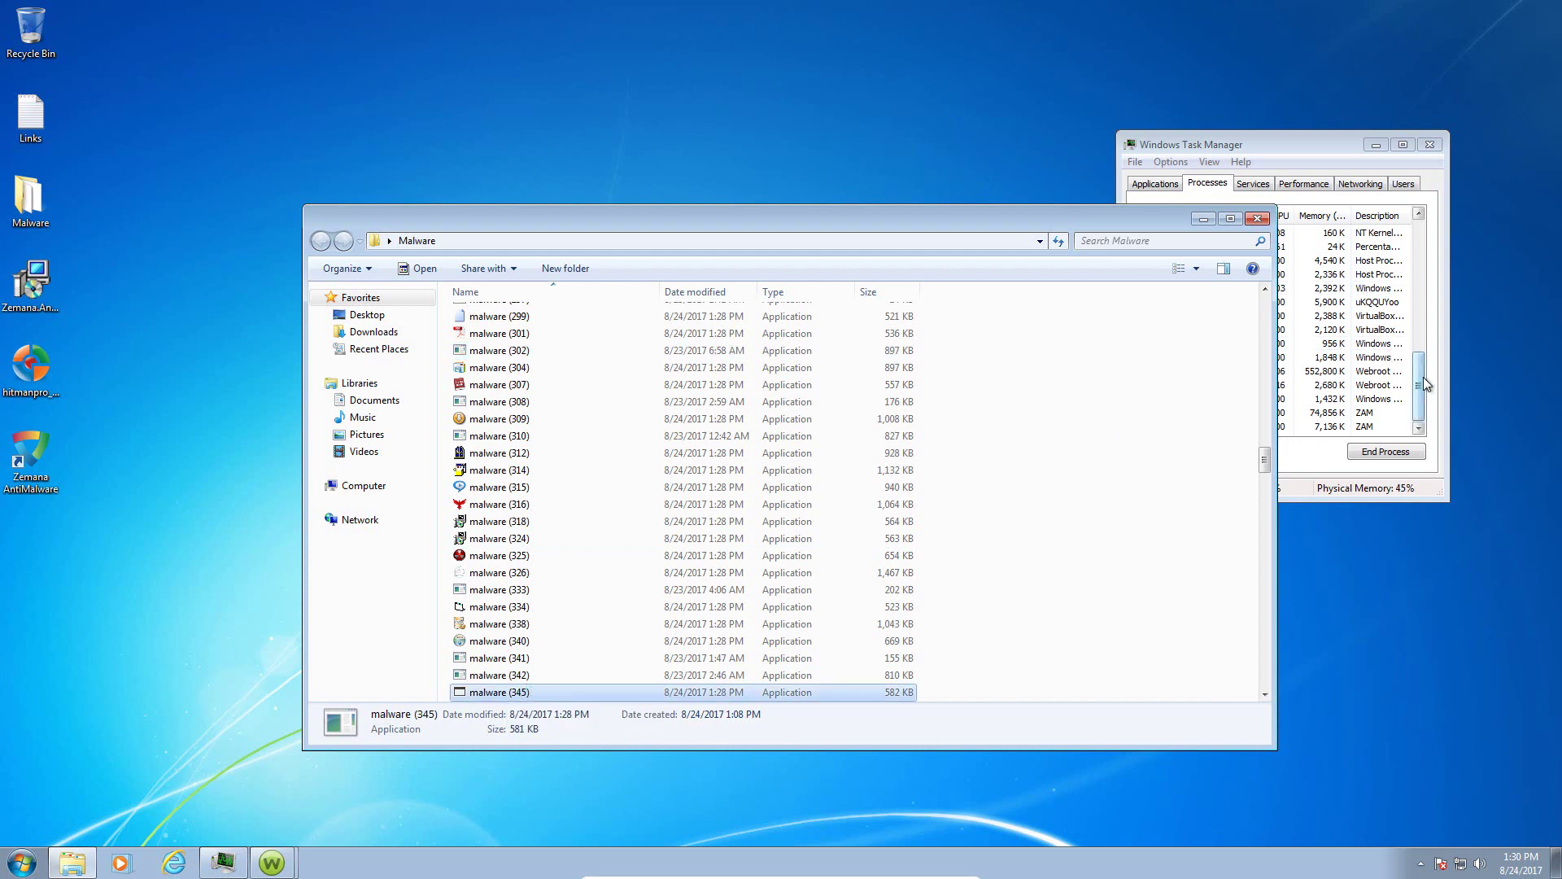
left_click_drag(1424, 377, 1423, 369)
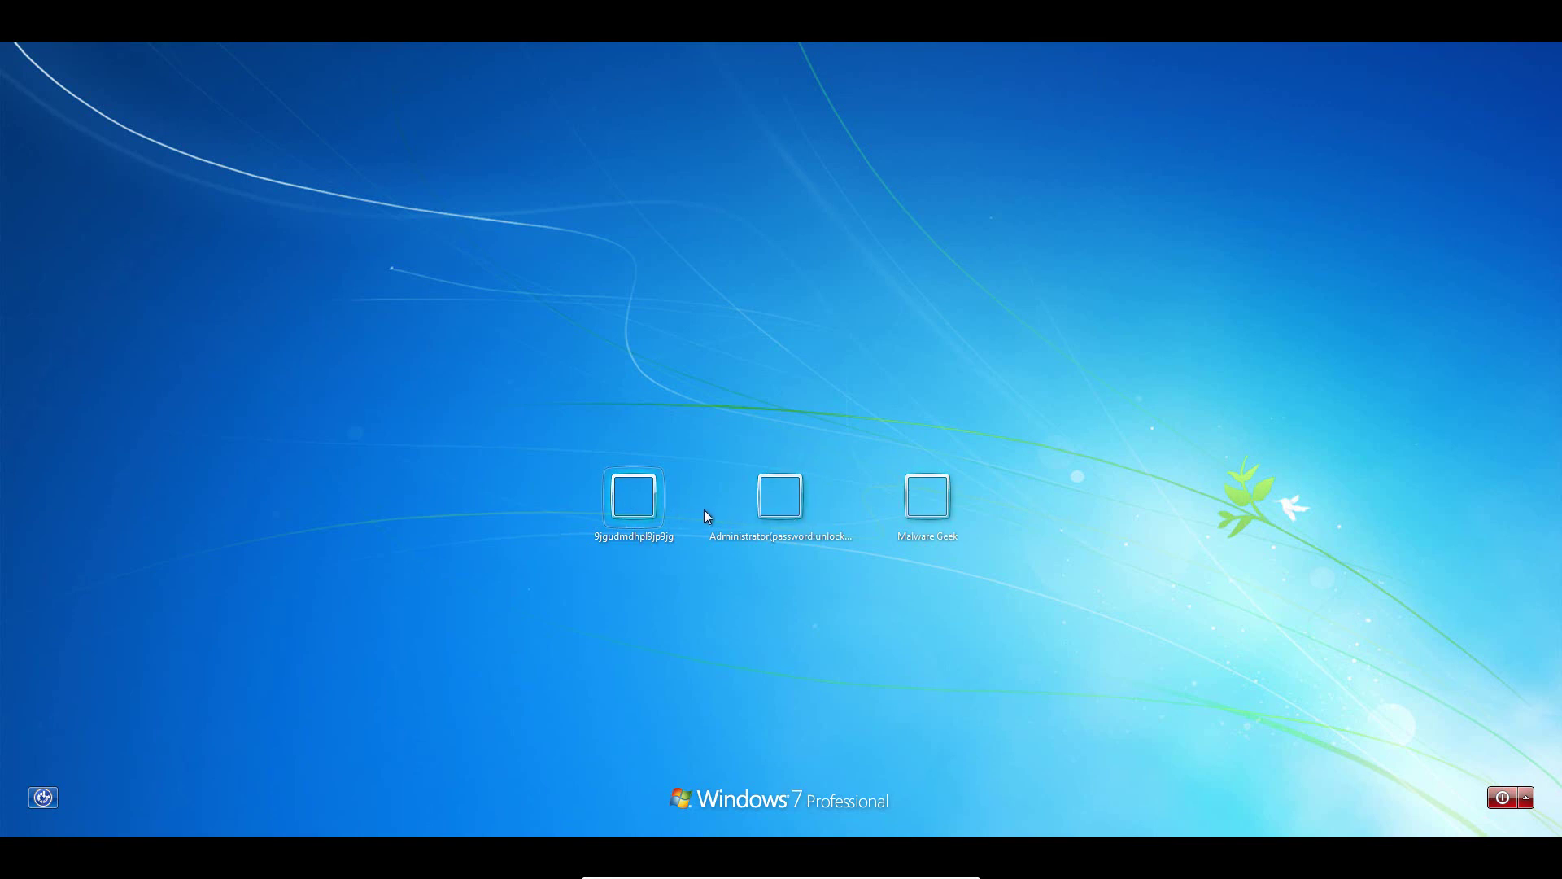
- Log on to the Malware Geek account and open Zemana AntiMalware from the desktop
left_click(926, 500)
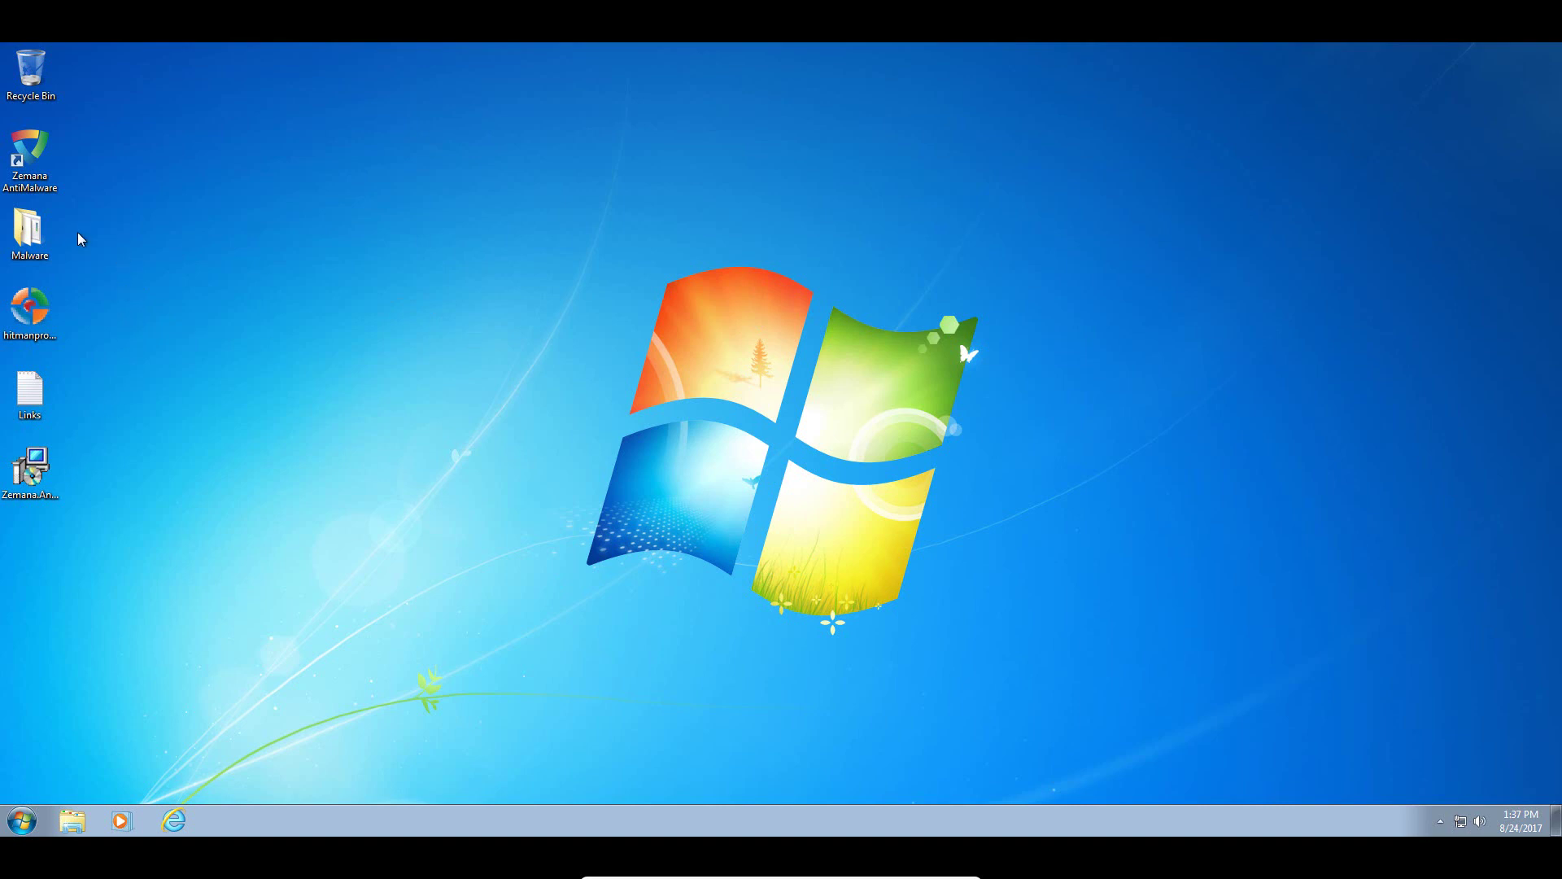
double_click(38, 170)
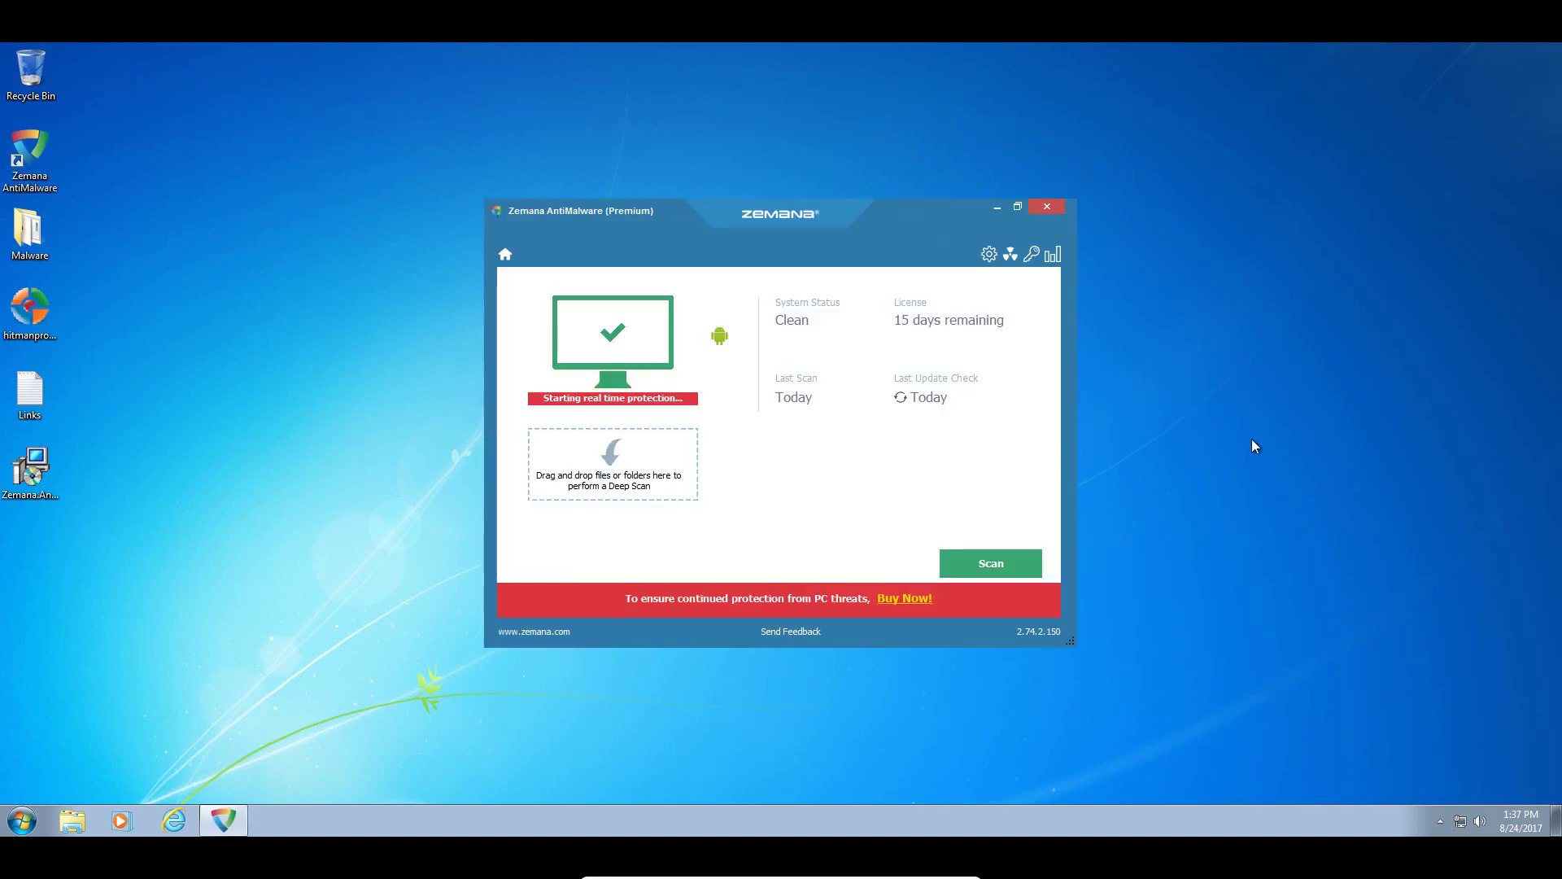
- Start a Zemana AntiMalware system scan and launch HitmanPro alongside it
left_click(969, 575)
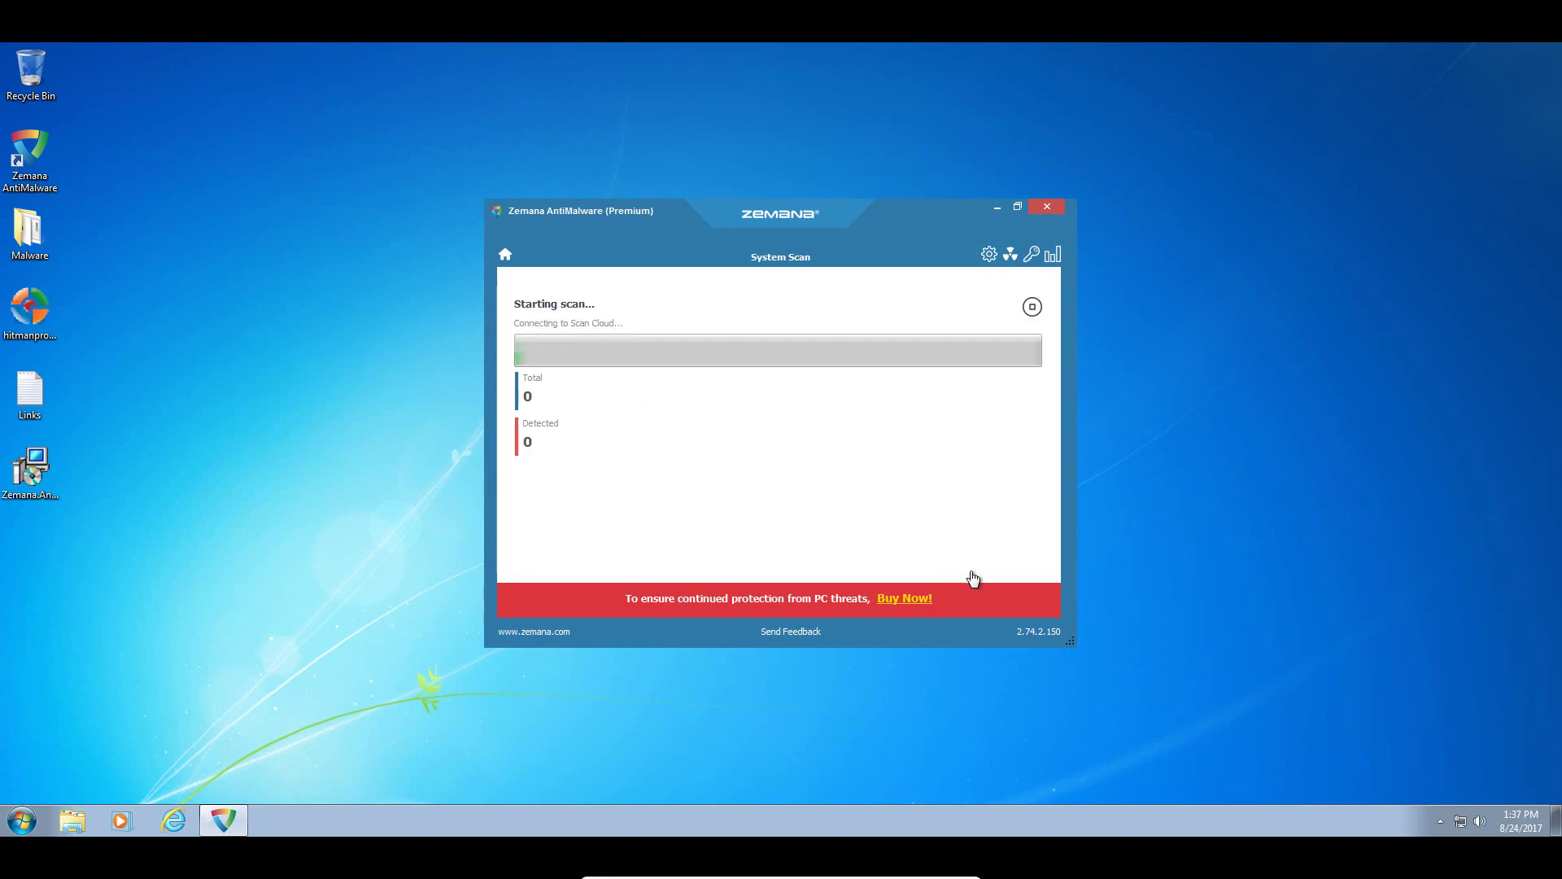
left_click(29, 309)
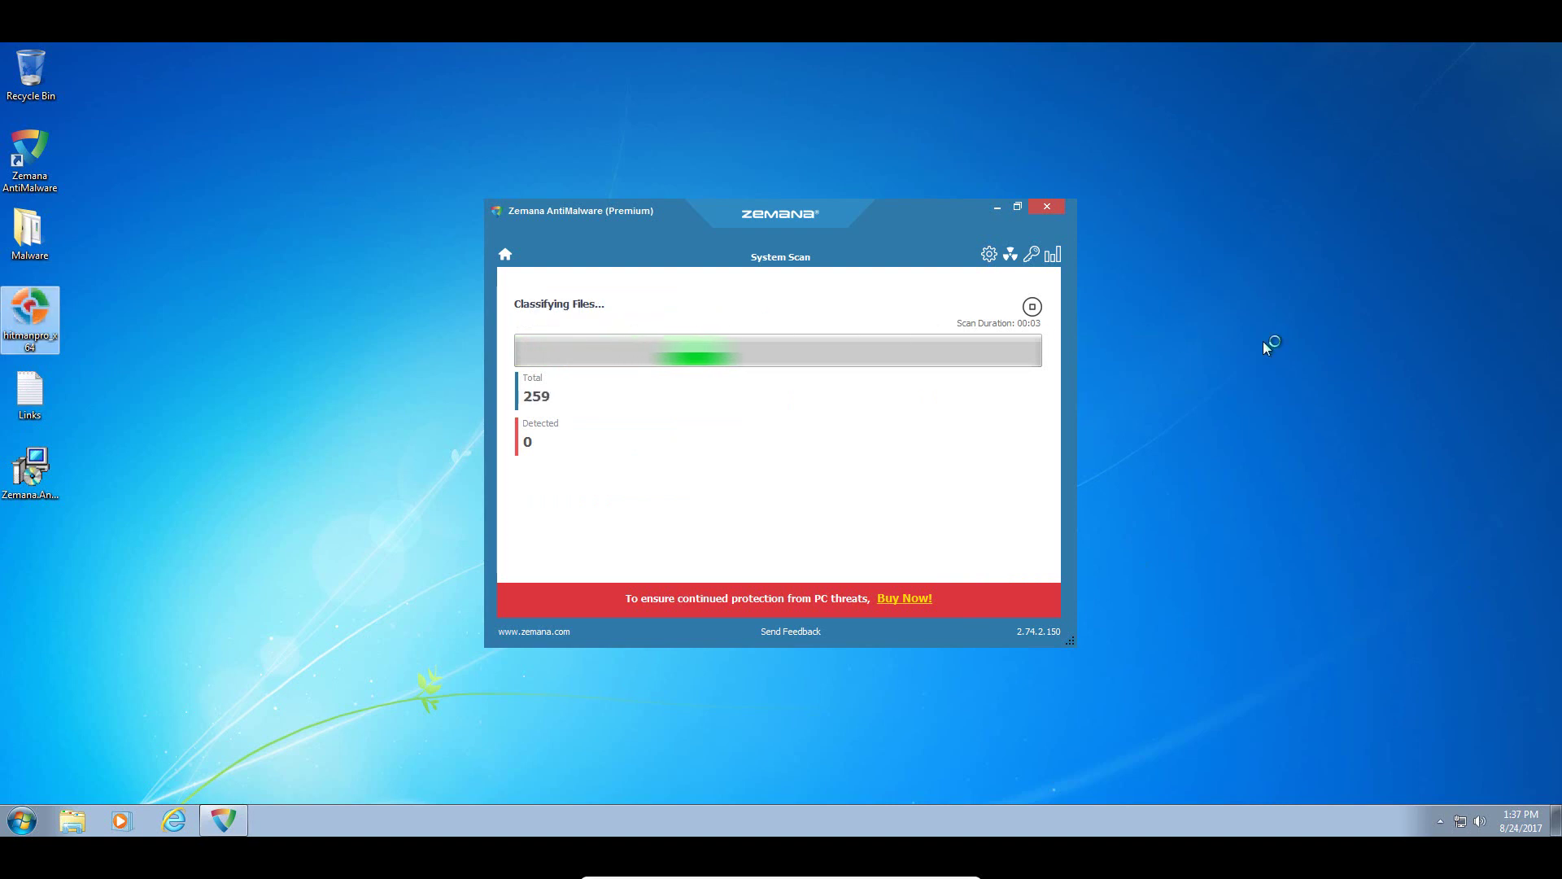
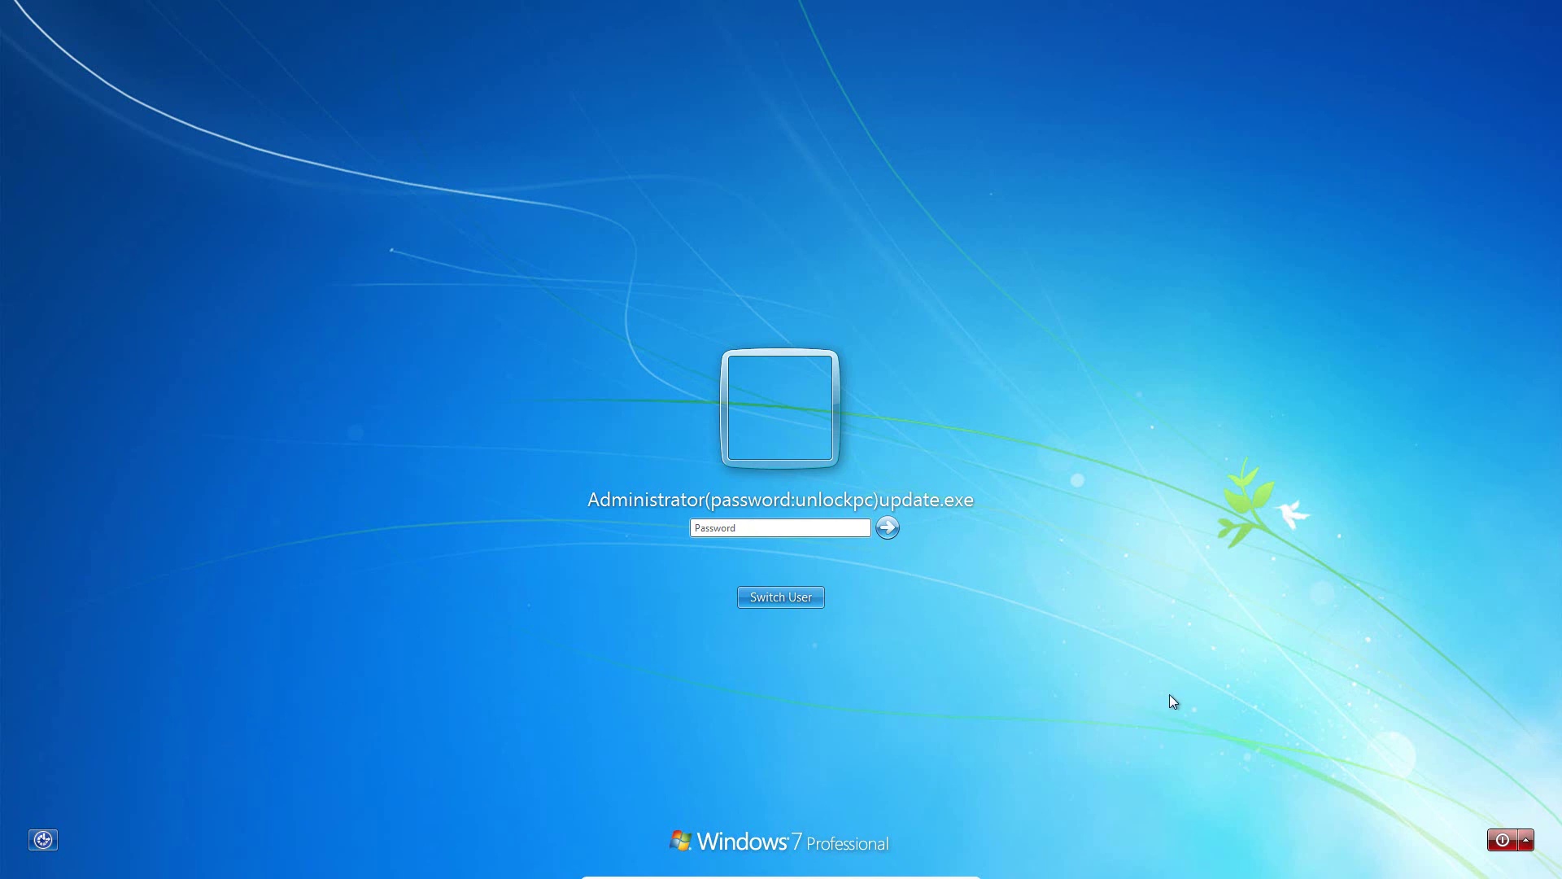
- Look at the unfamiliar administrator account's logon prompt, and log on with the Malware Geek account instead
left_click(757, 605)
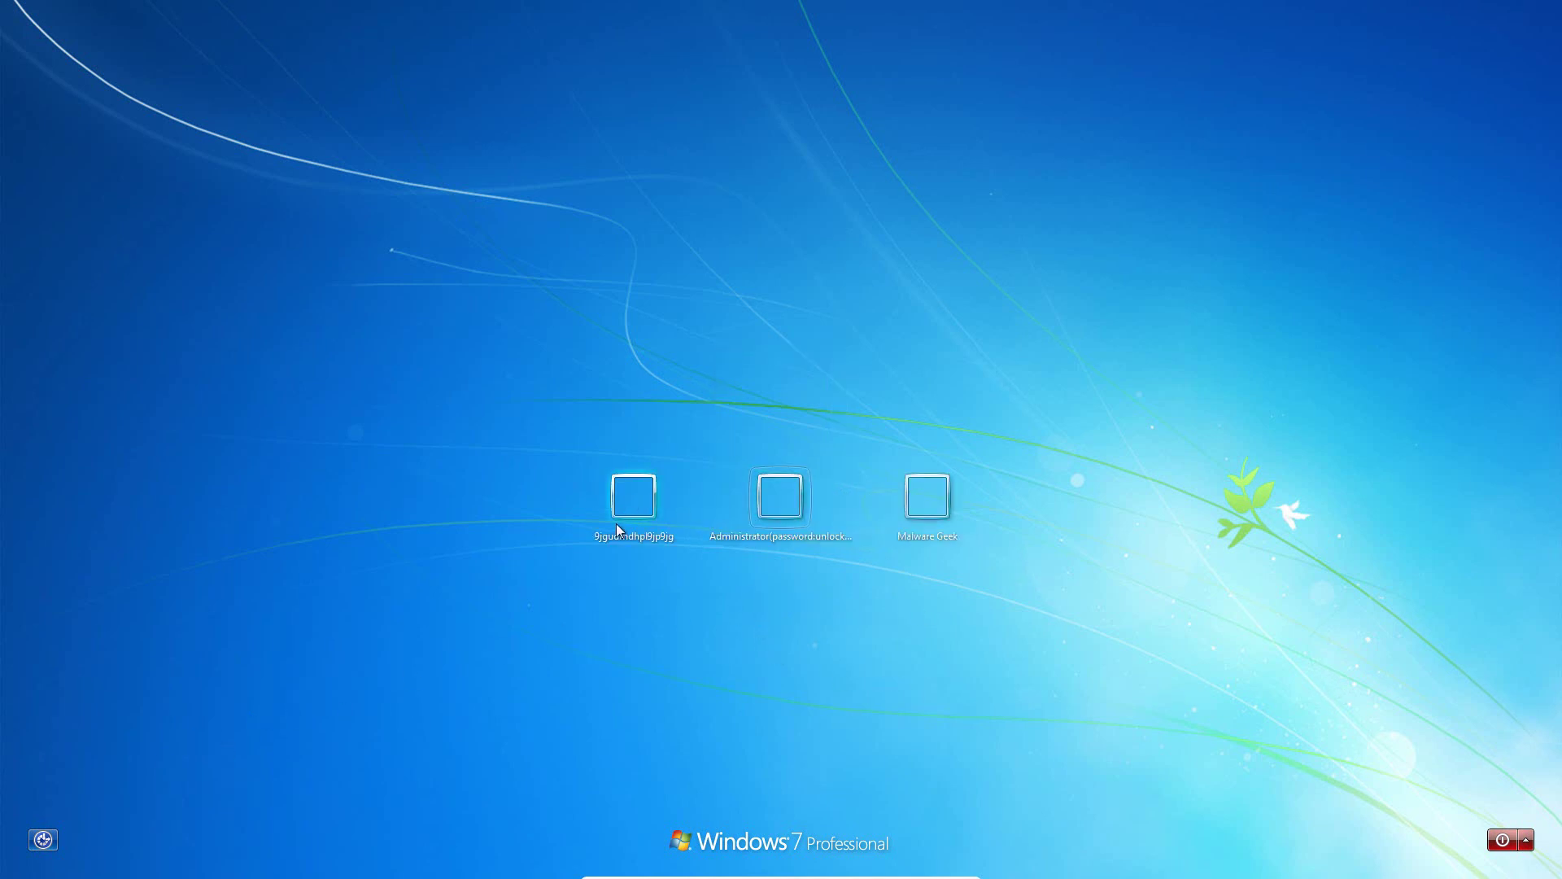
left_click(791, 494)
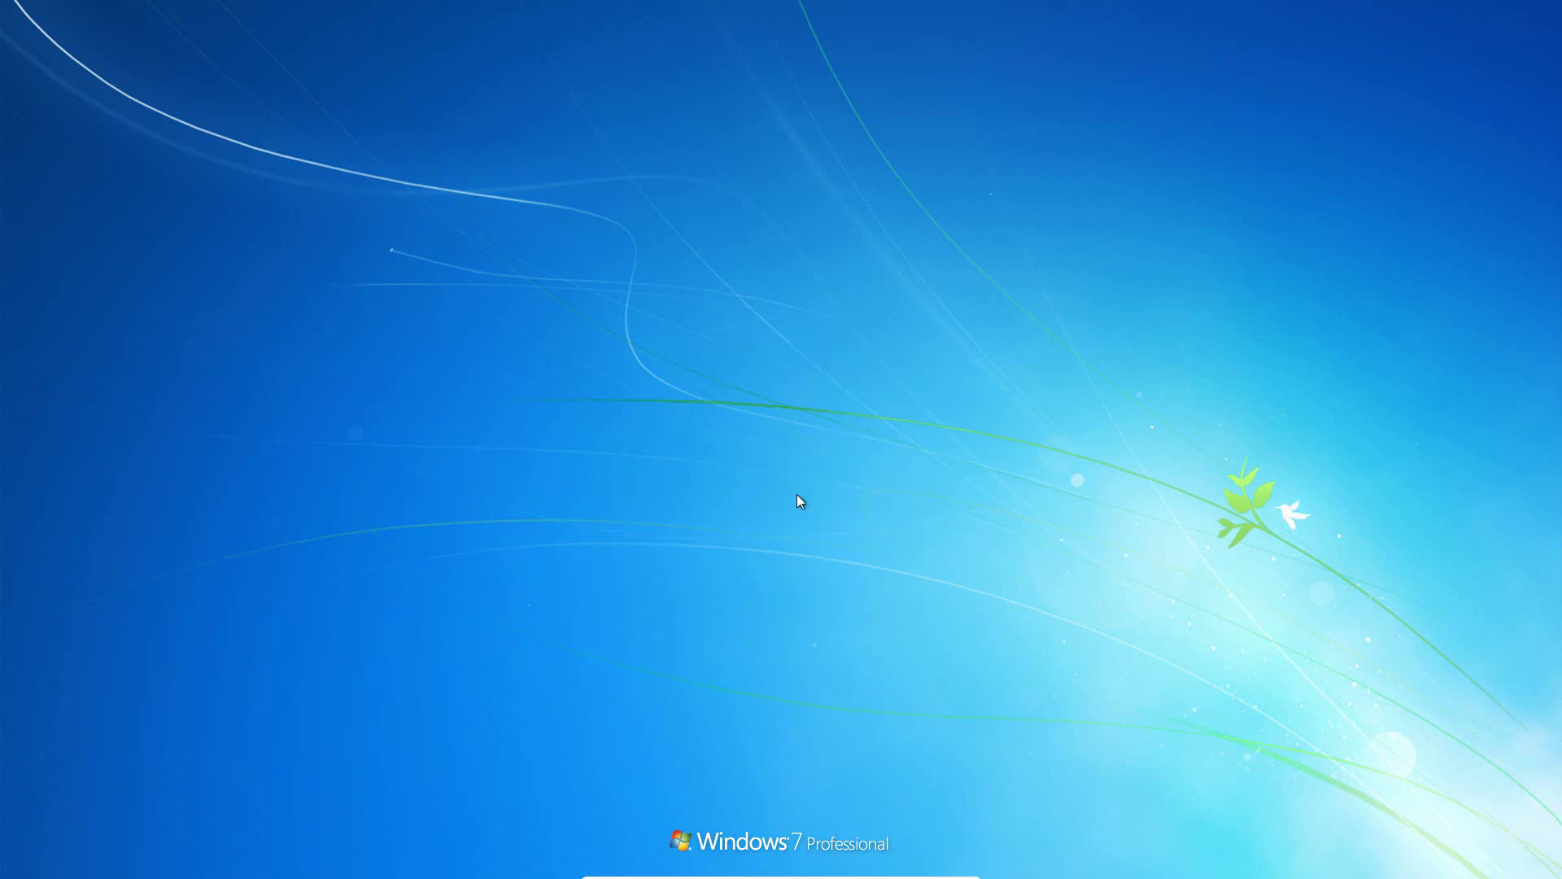
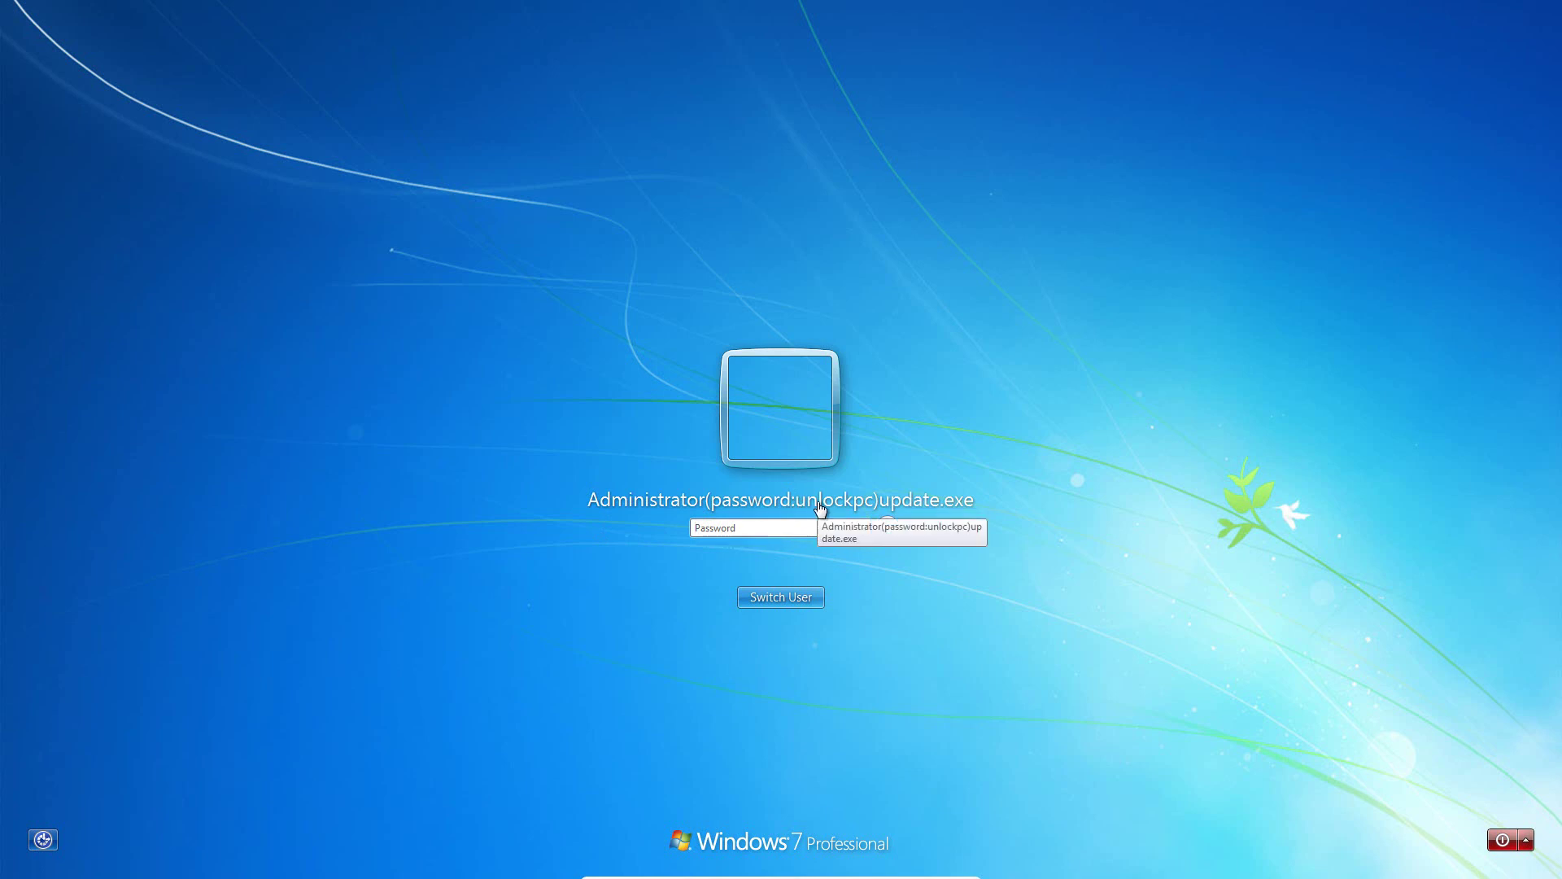
left_click(767, 605)
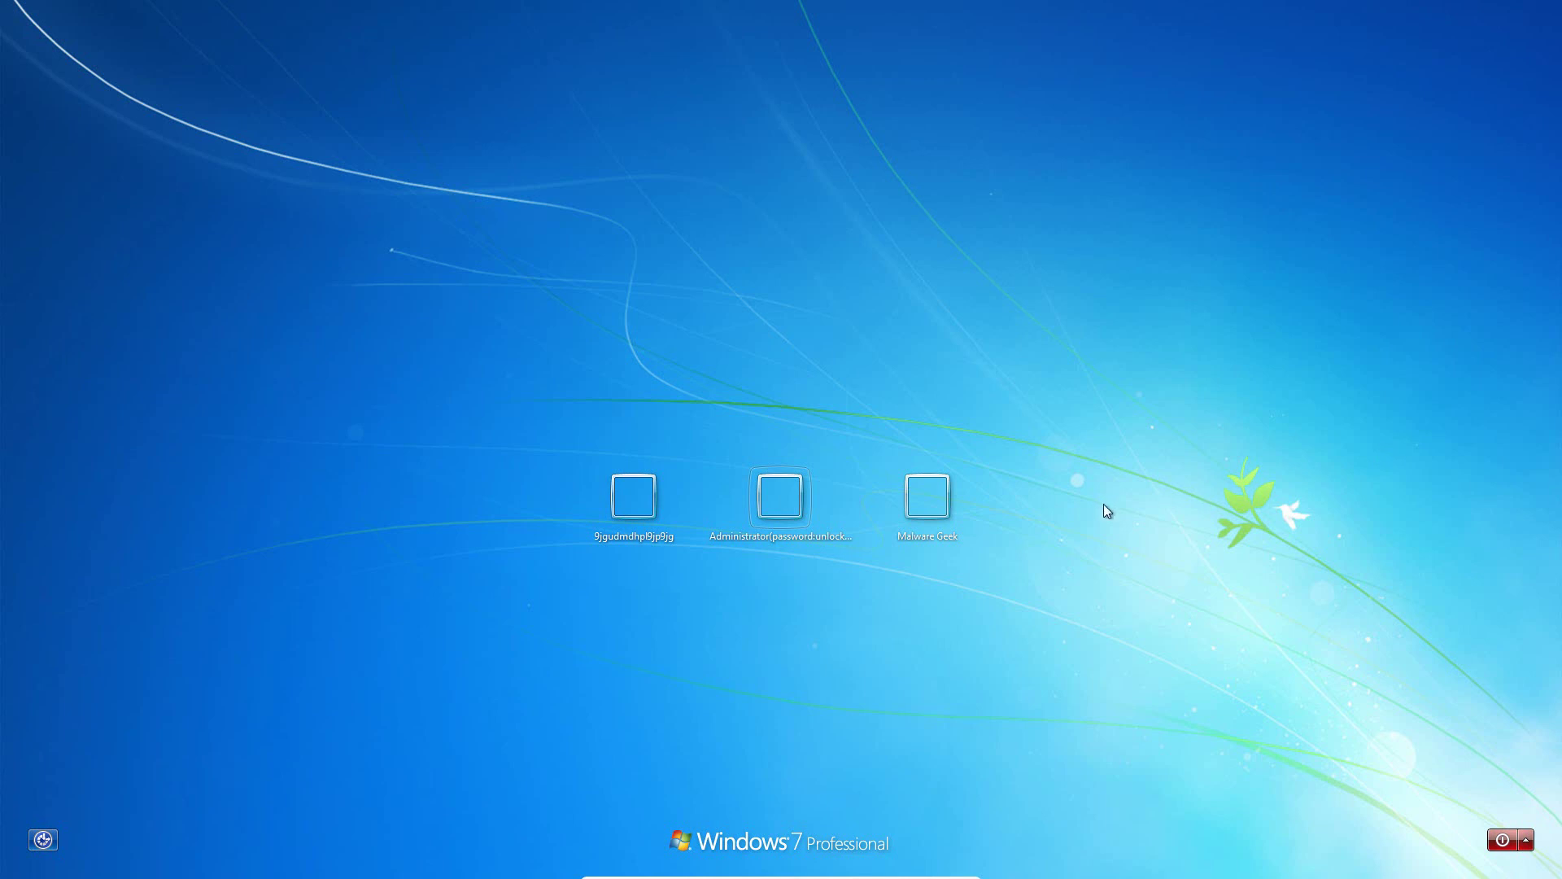
left_click(936, 523)
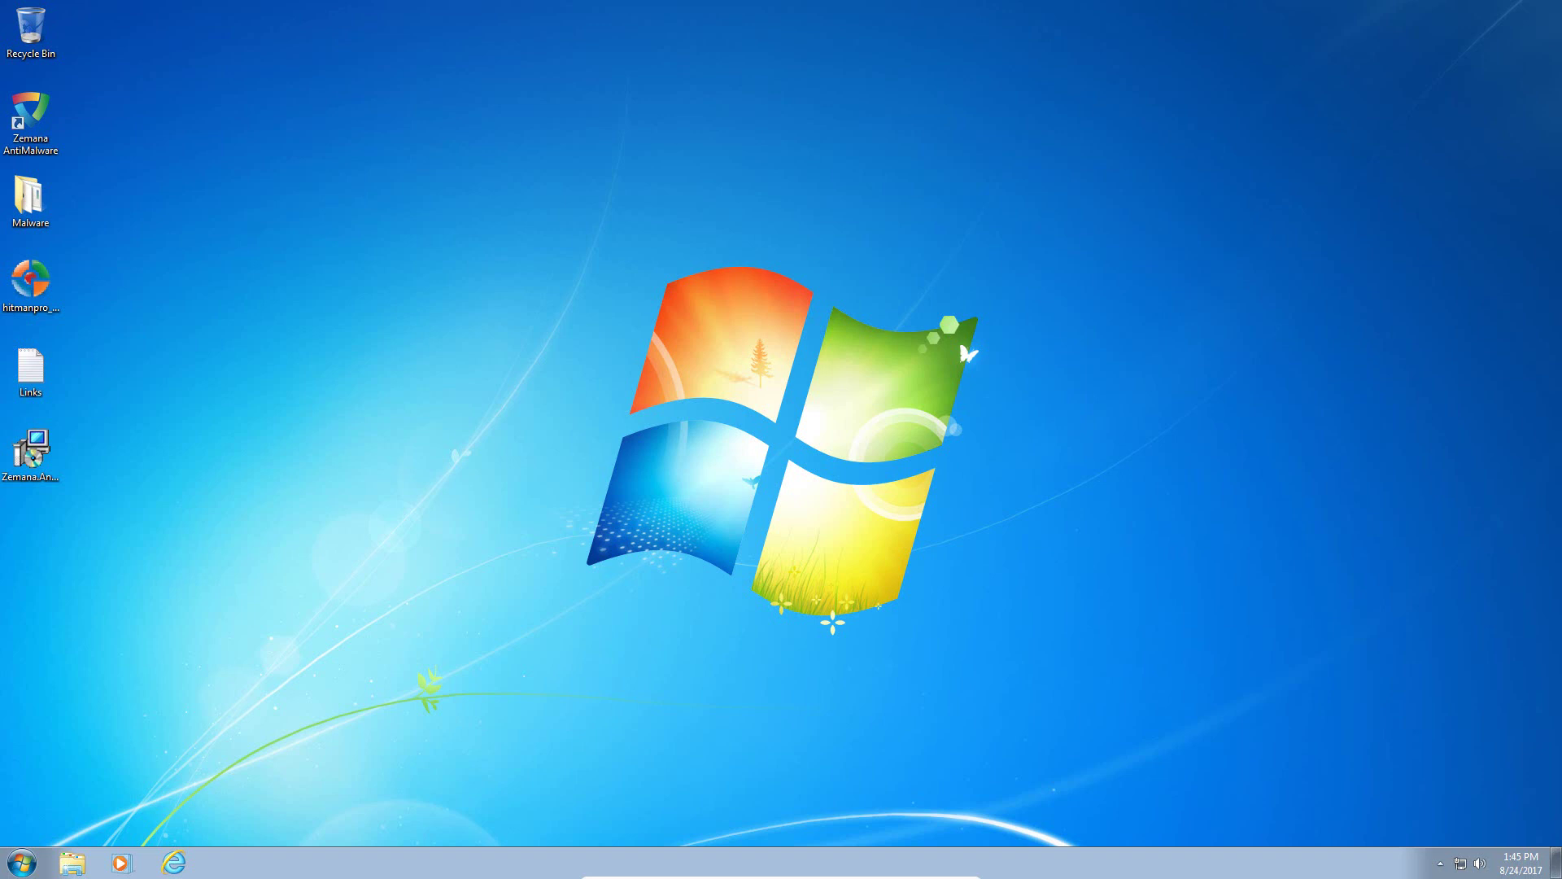
- Launch HitmanPro from the desktop and open Task Manager to inspect the running processes
double_click(31, 278)
right_click(492, 858)
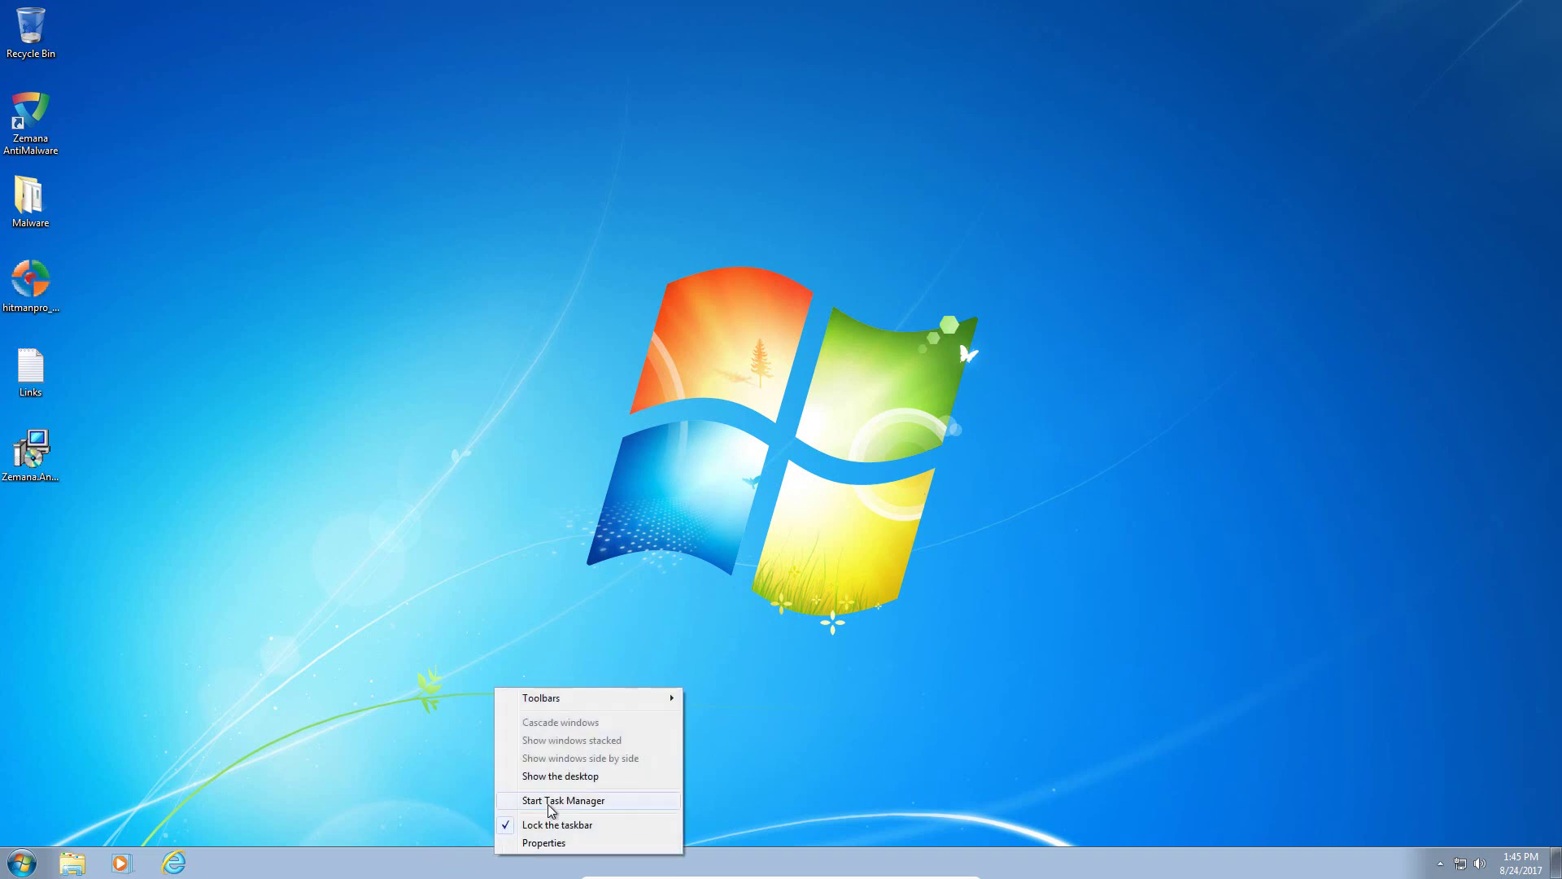
left_click(552, 801)
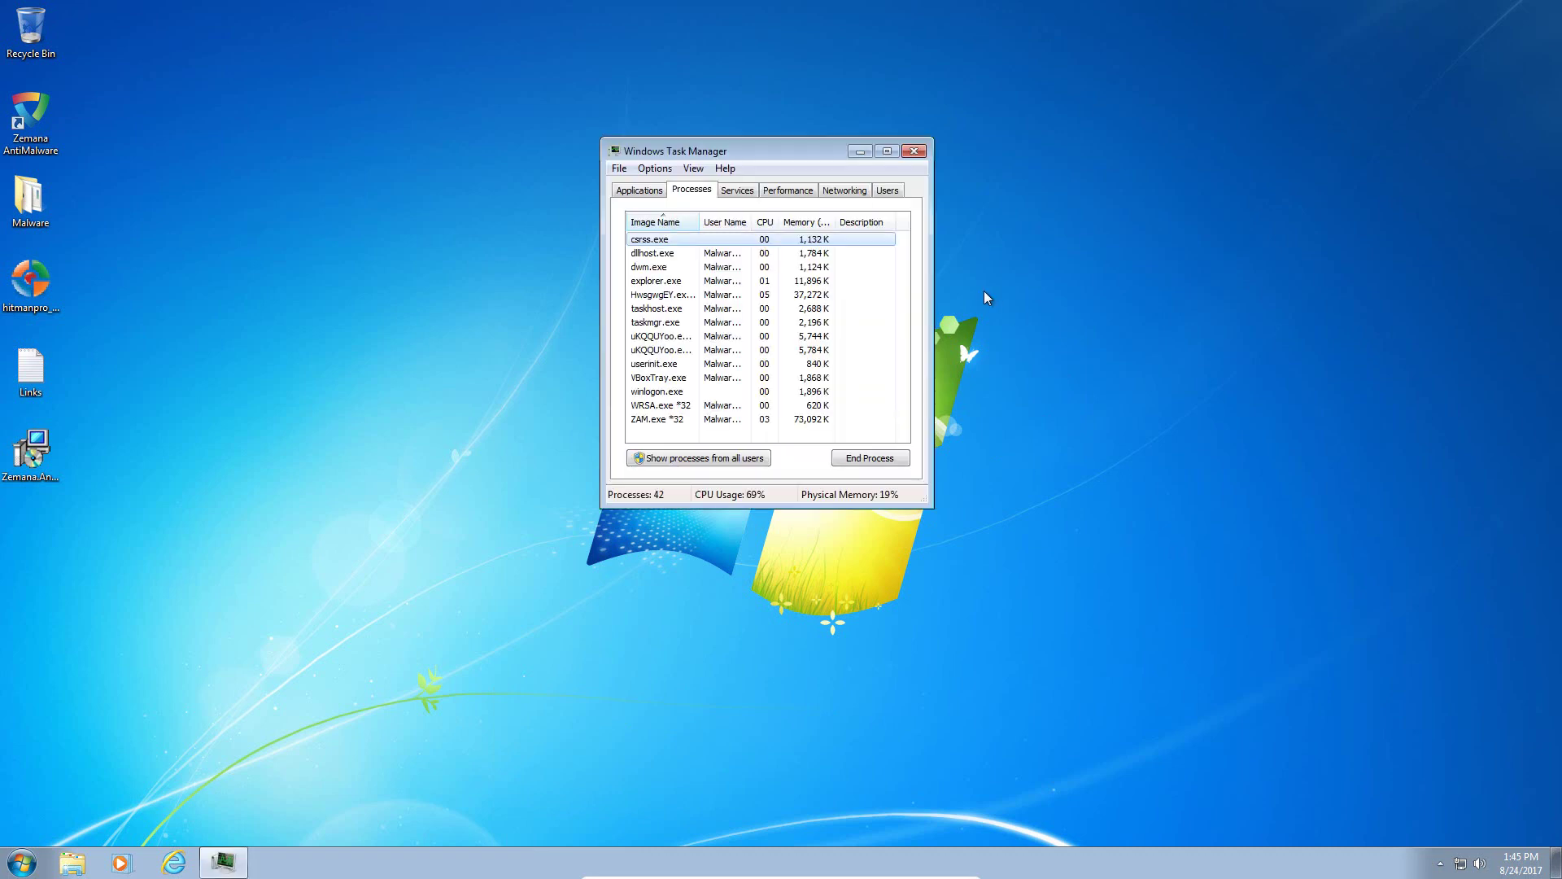
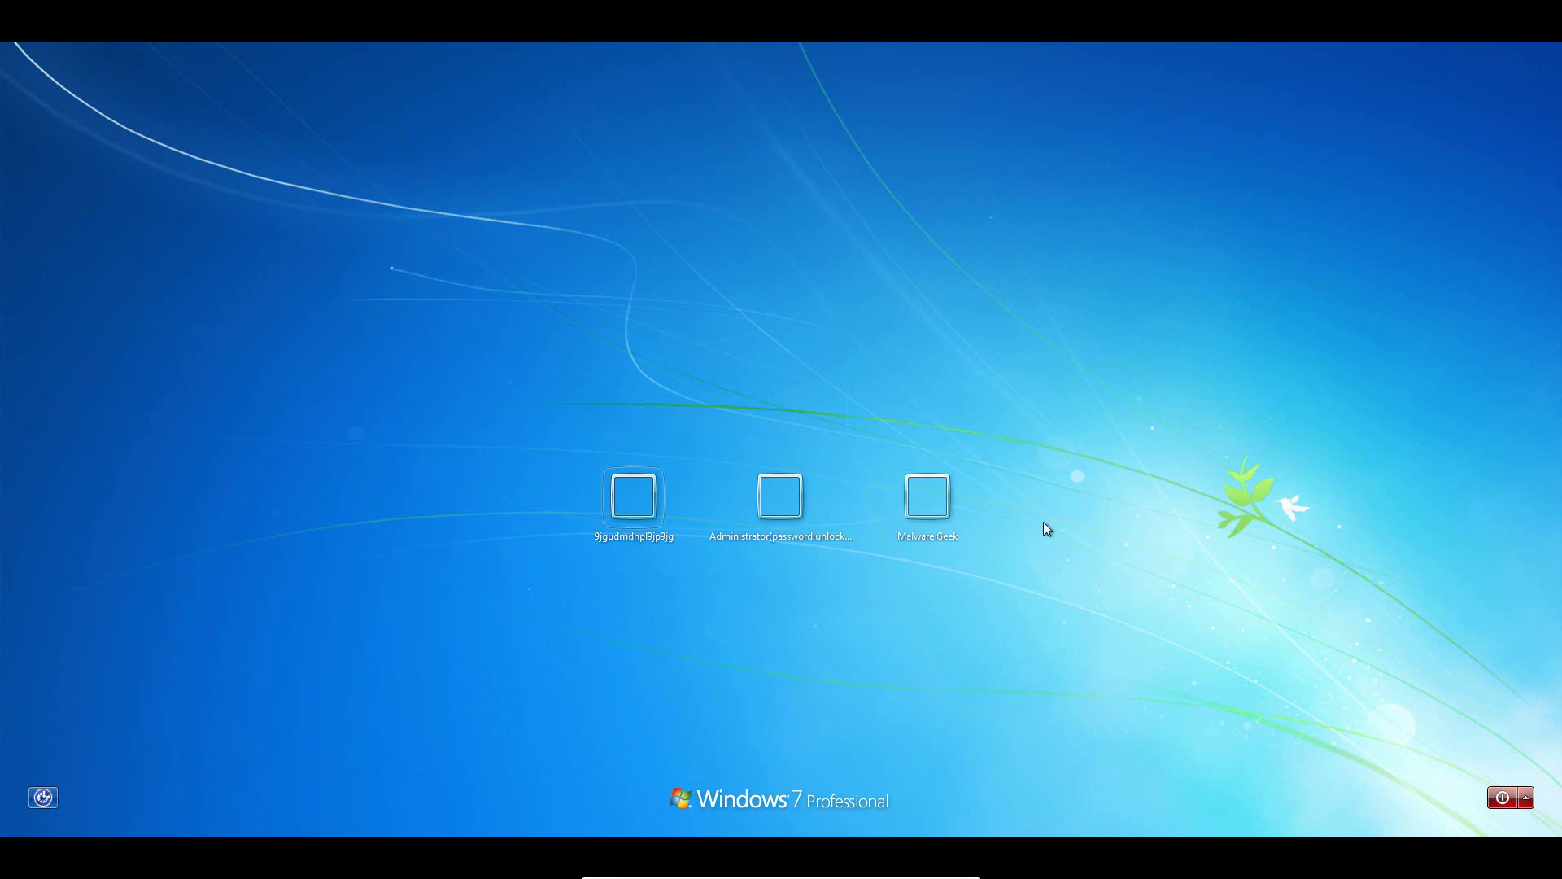
- Look at the password prompts of the two unfamiliar accounts on the logon screen, returning to the account list after each
left_click(643, 504)
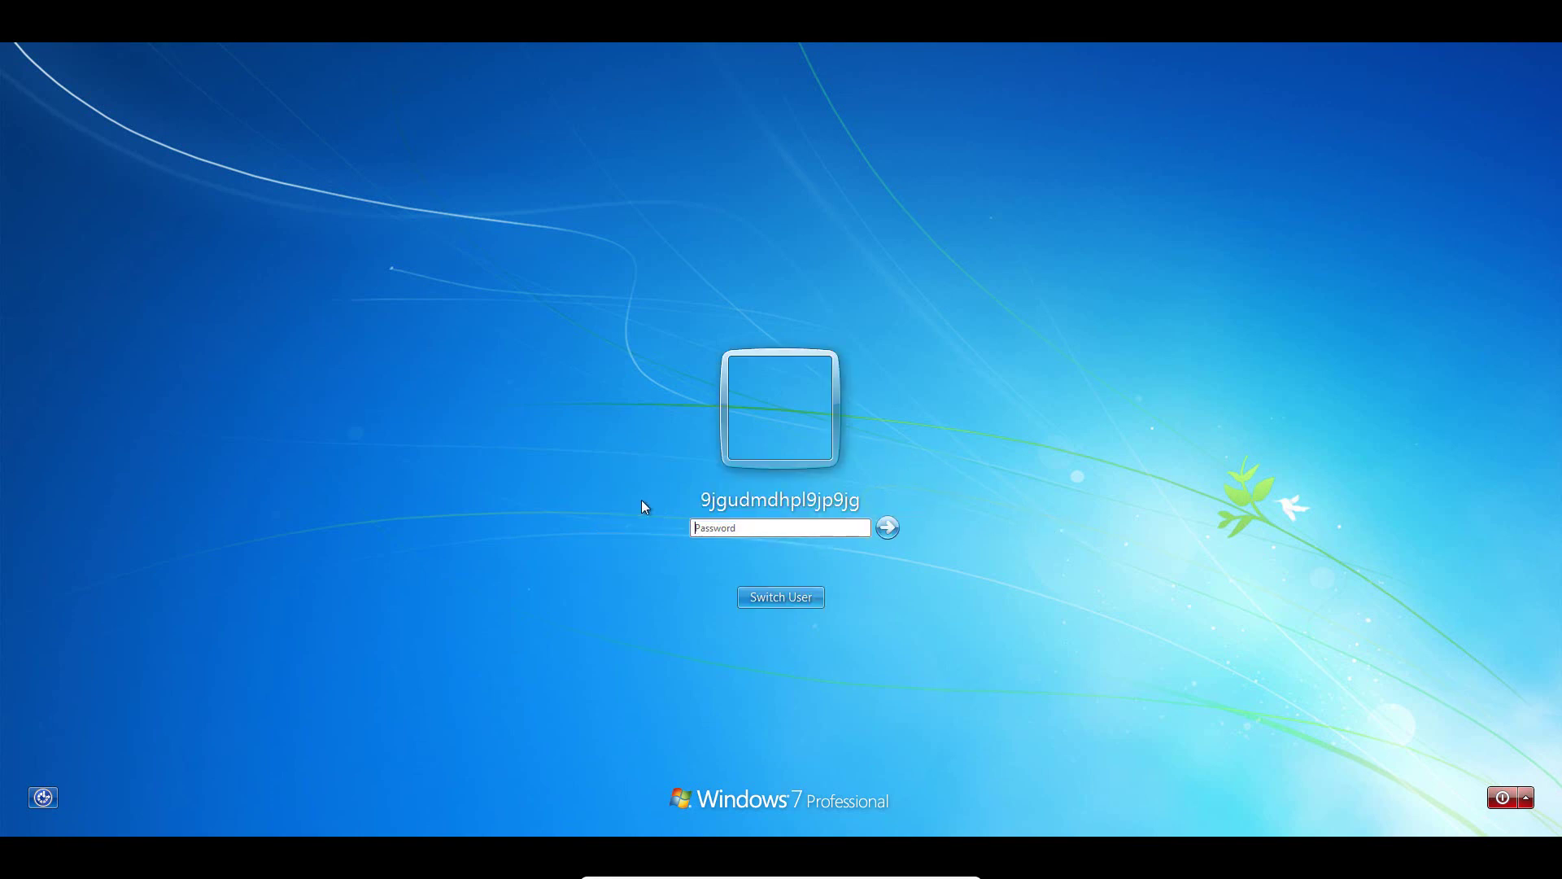
left_click(812, 597)
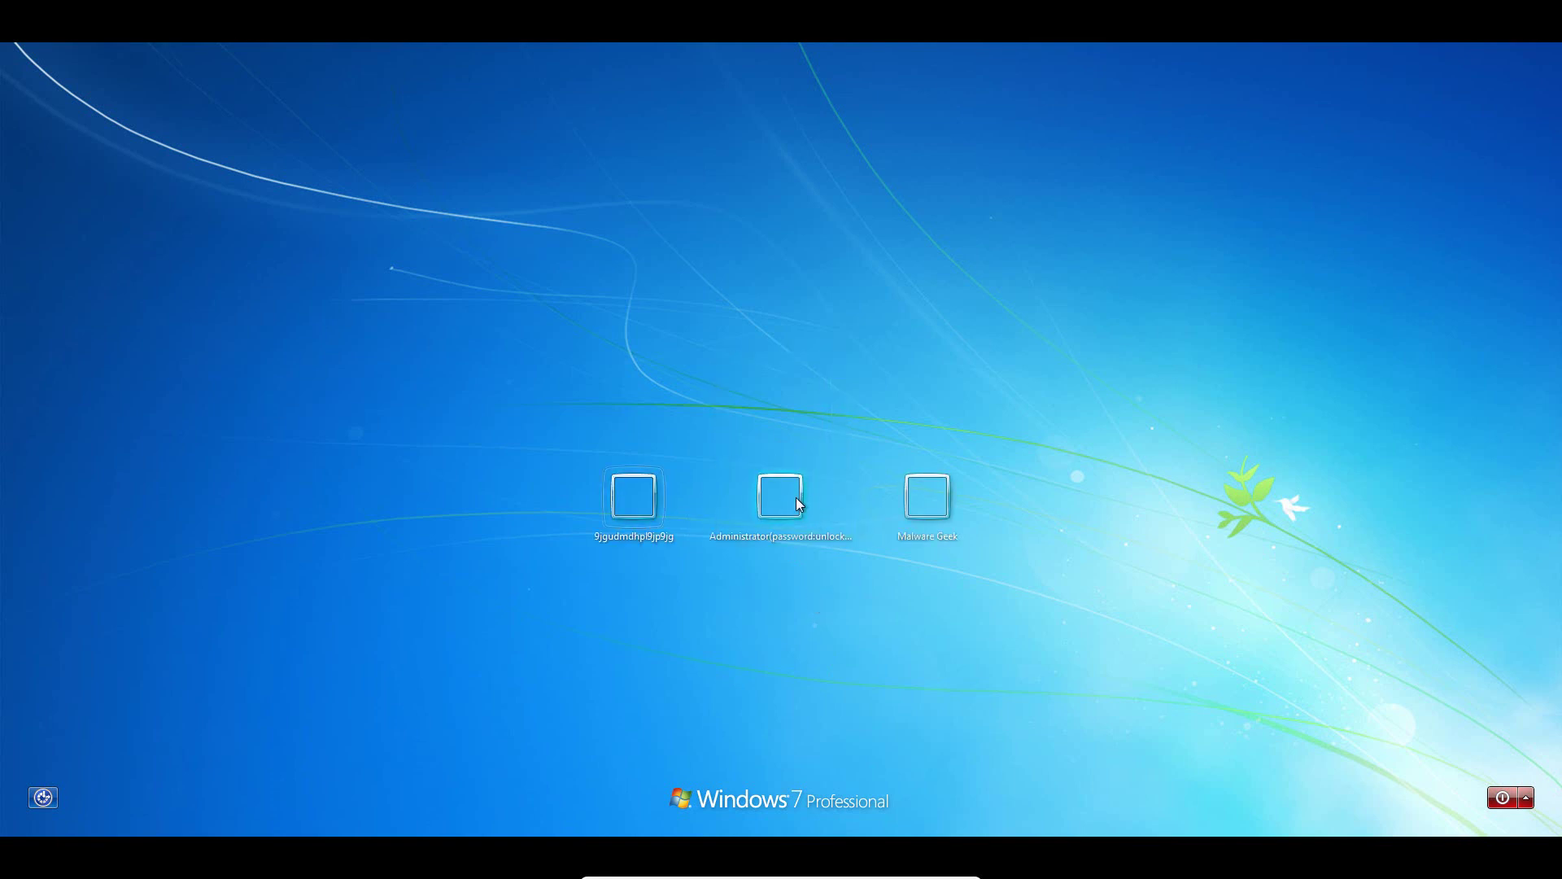
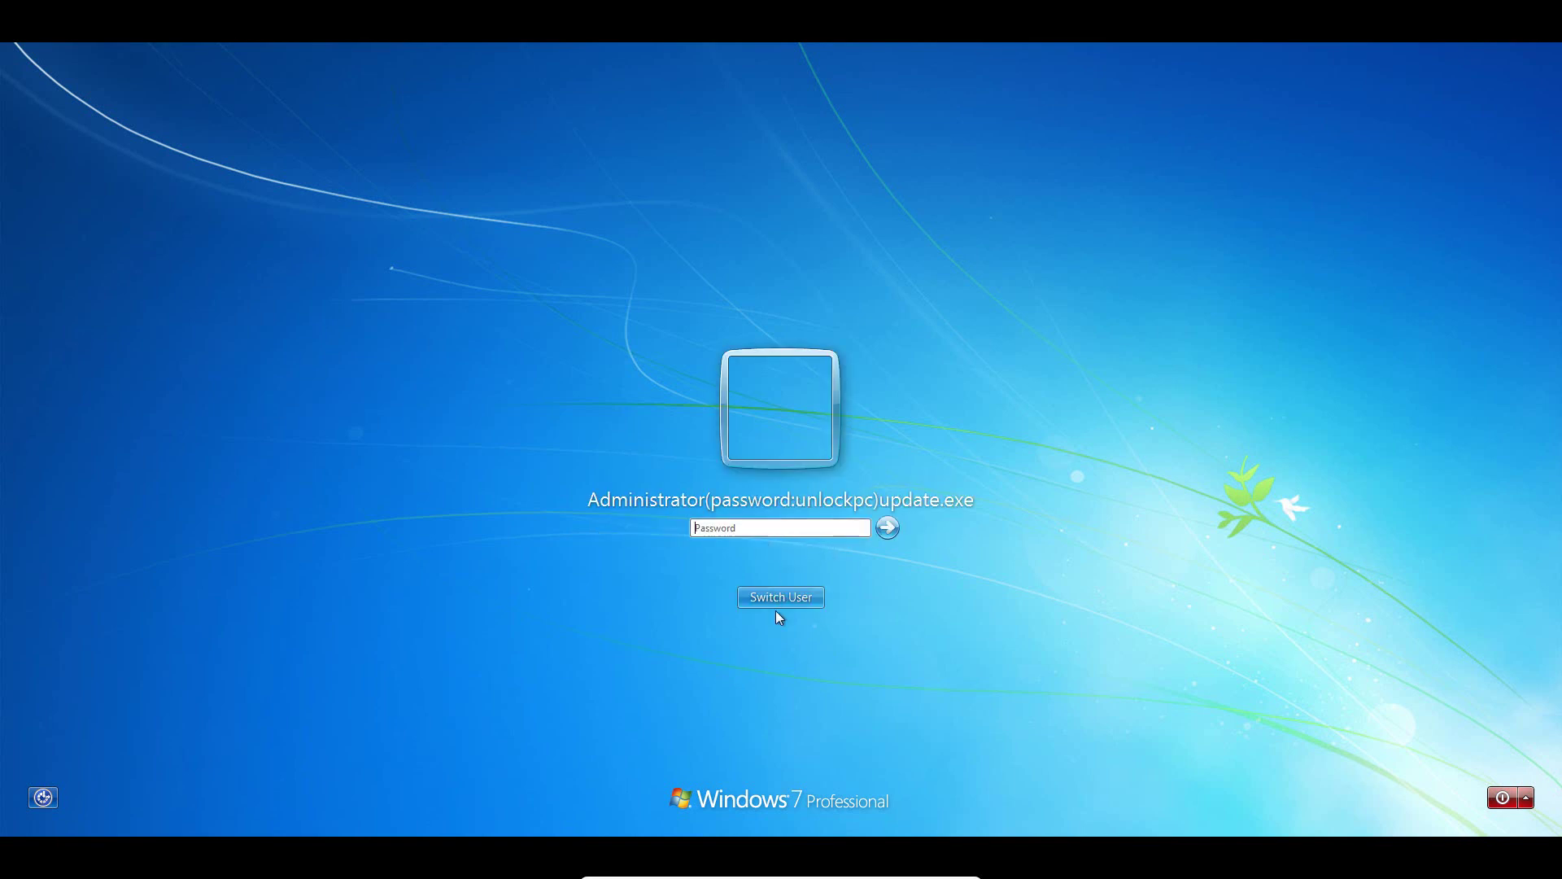
left_click(782, 603)
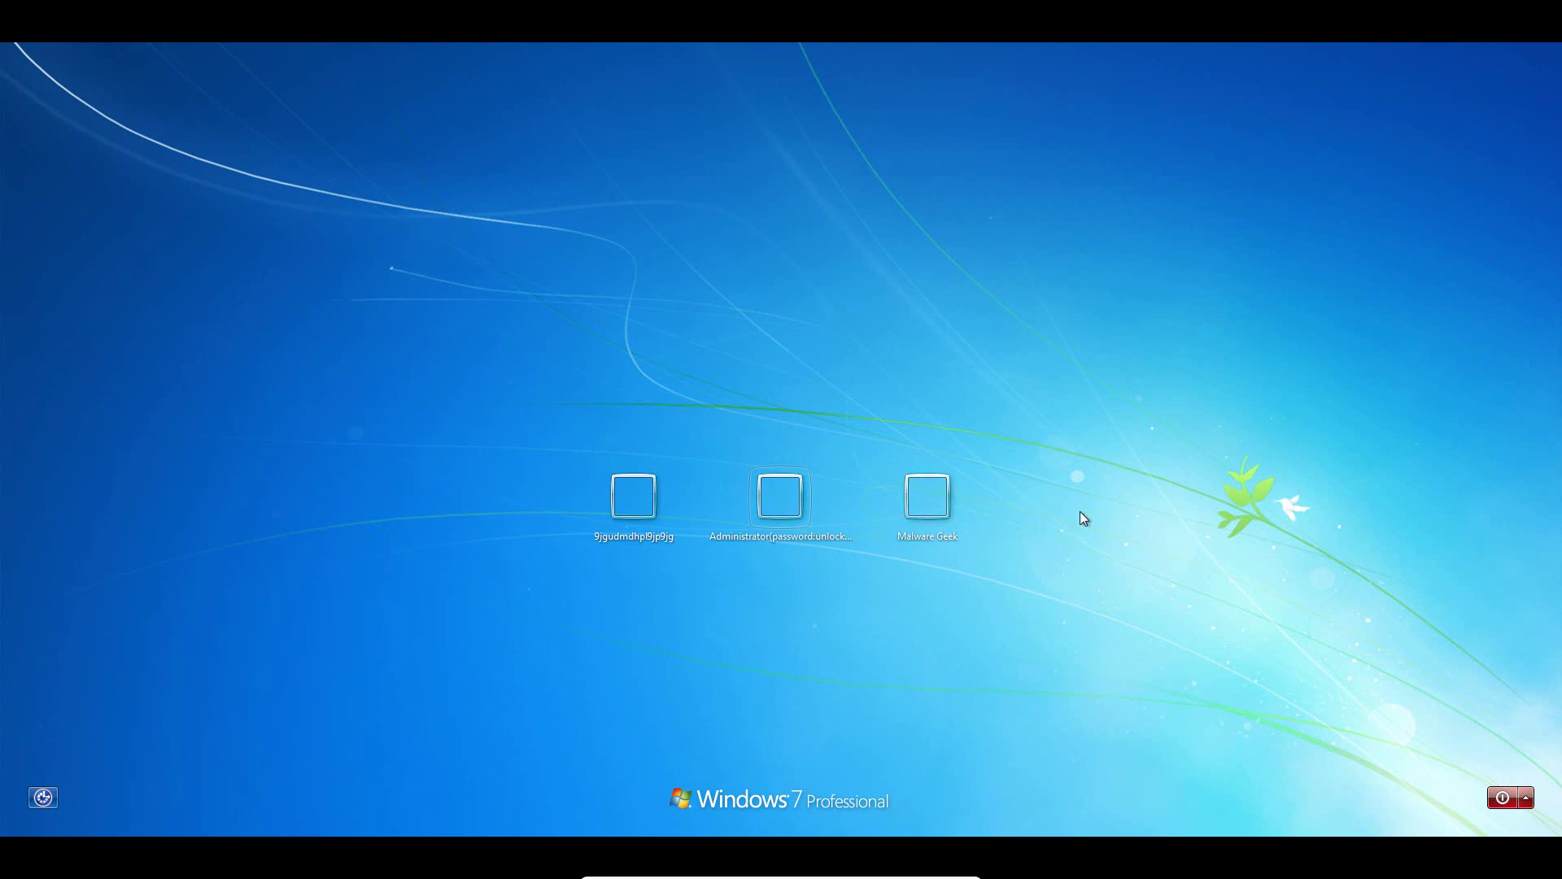
left_click(797, 501)
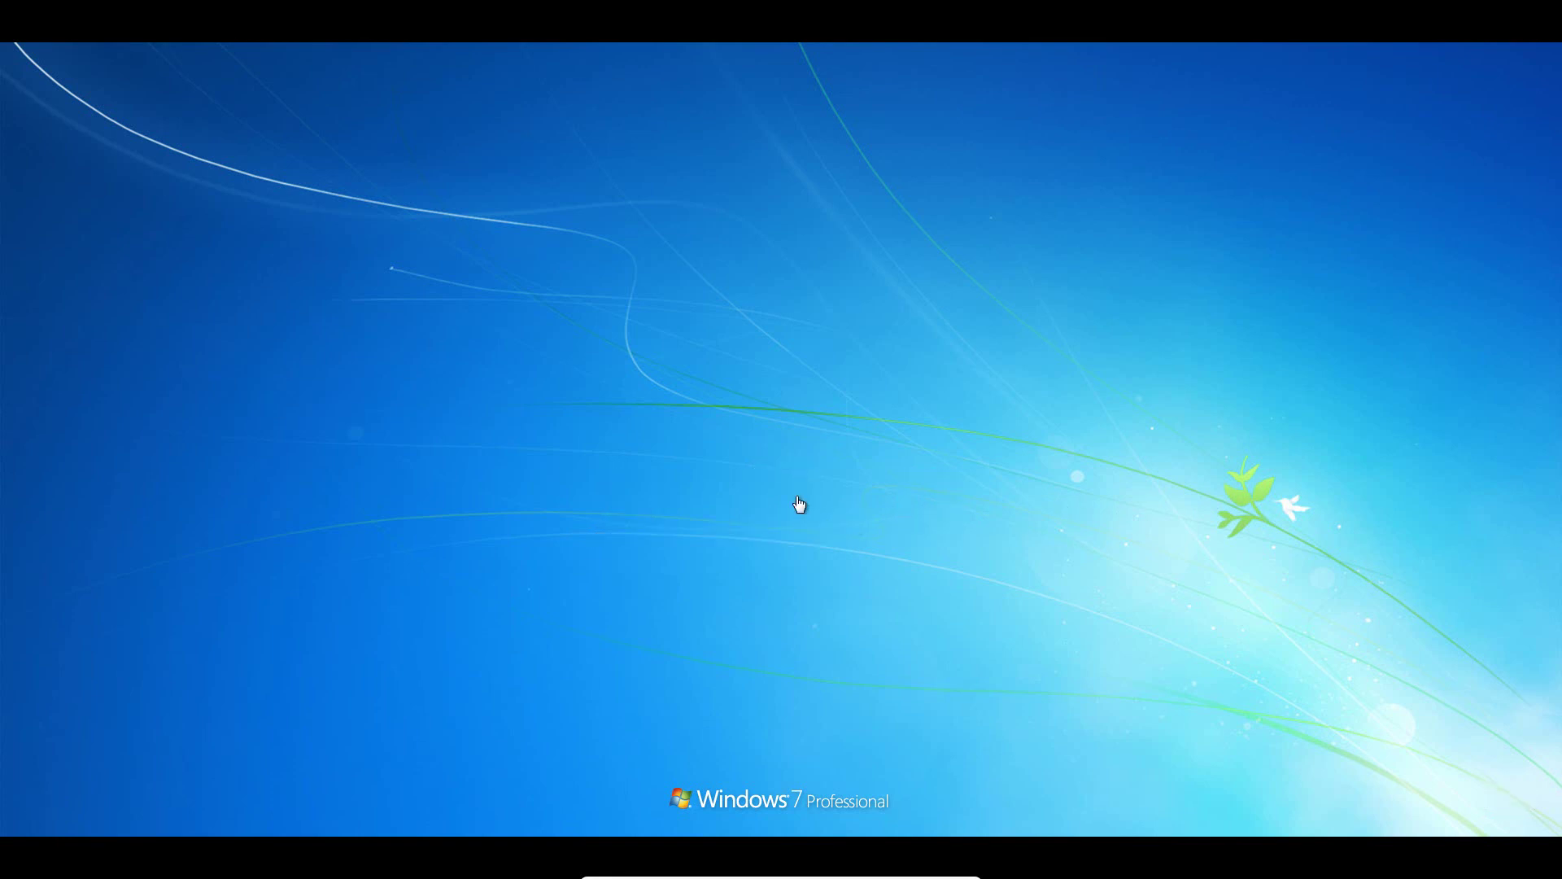
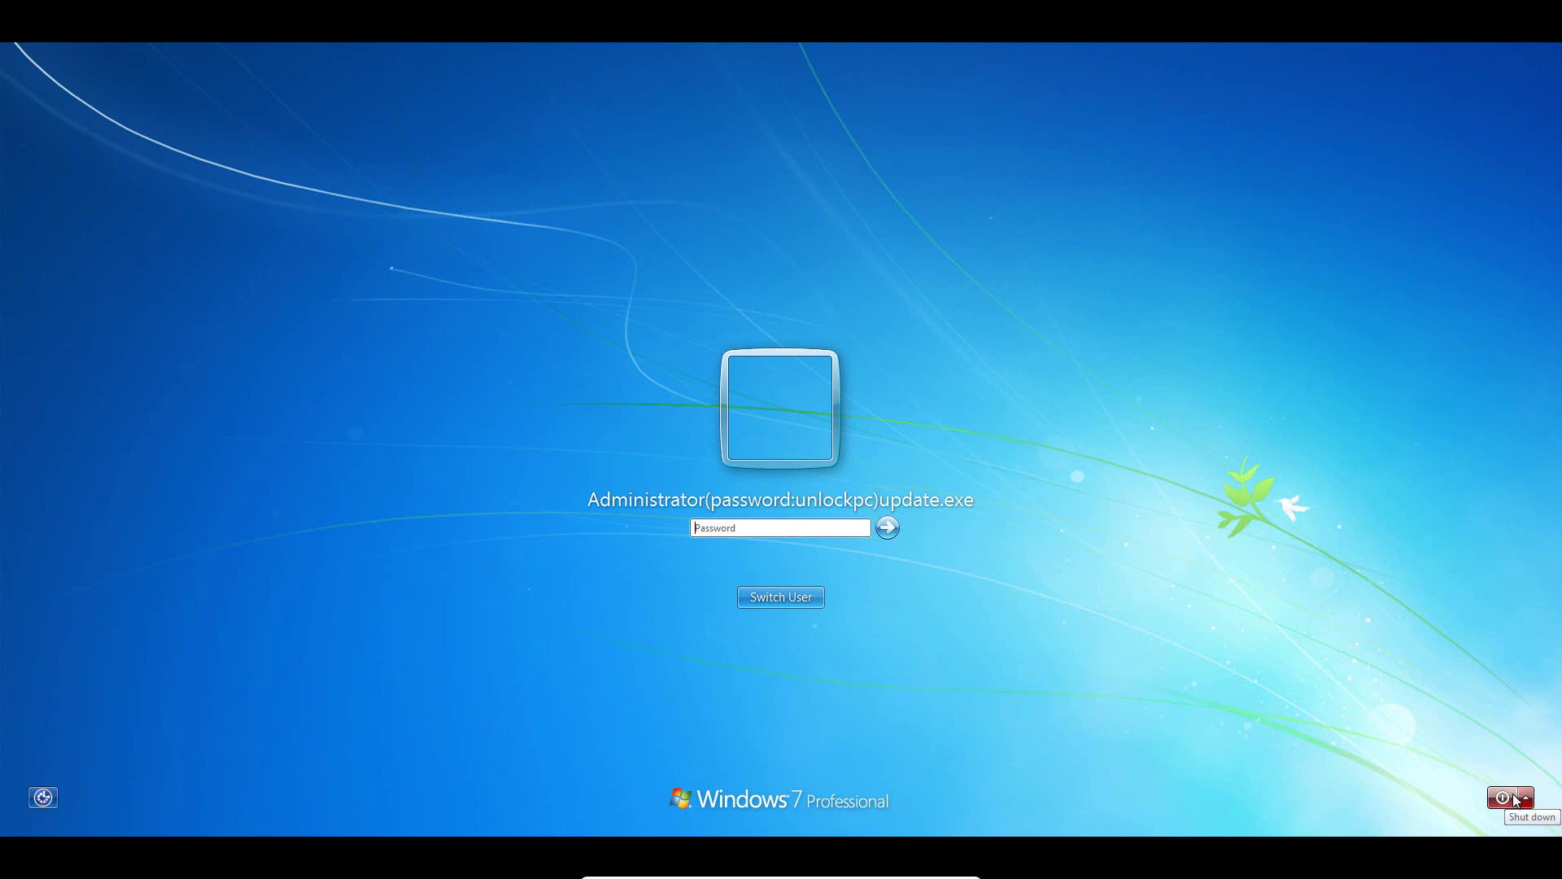
left_click(784, 596)
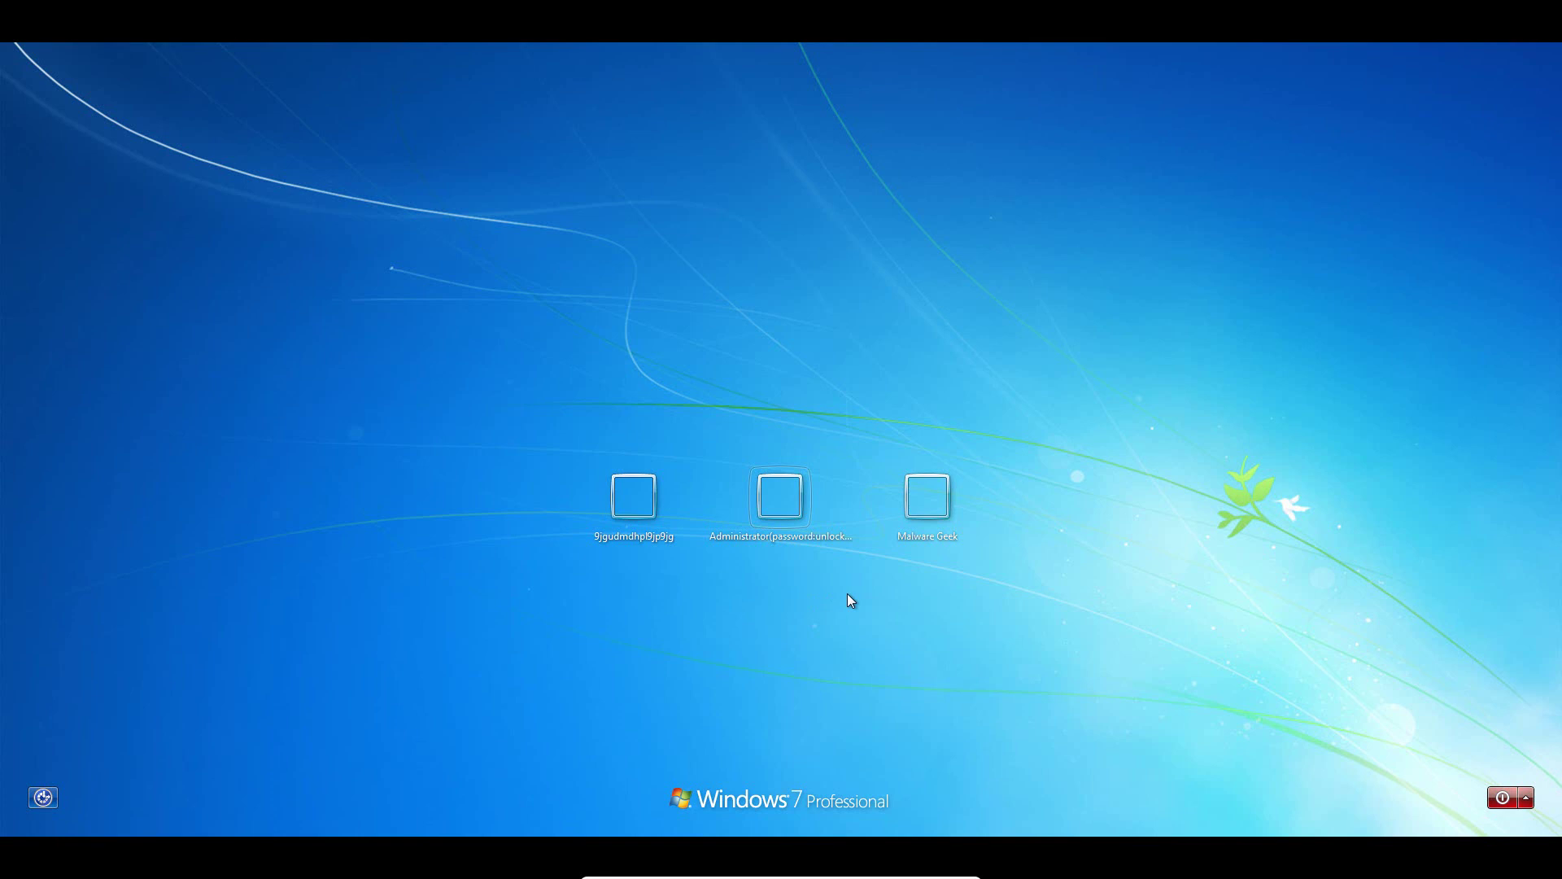